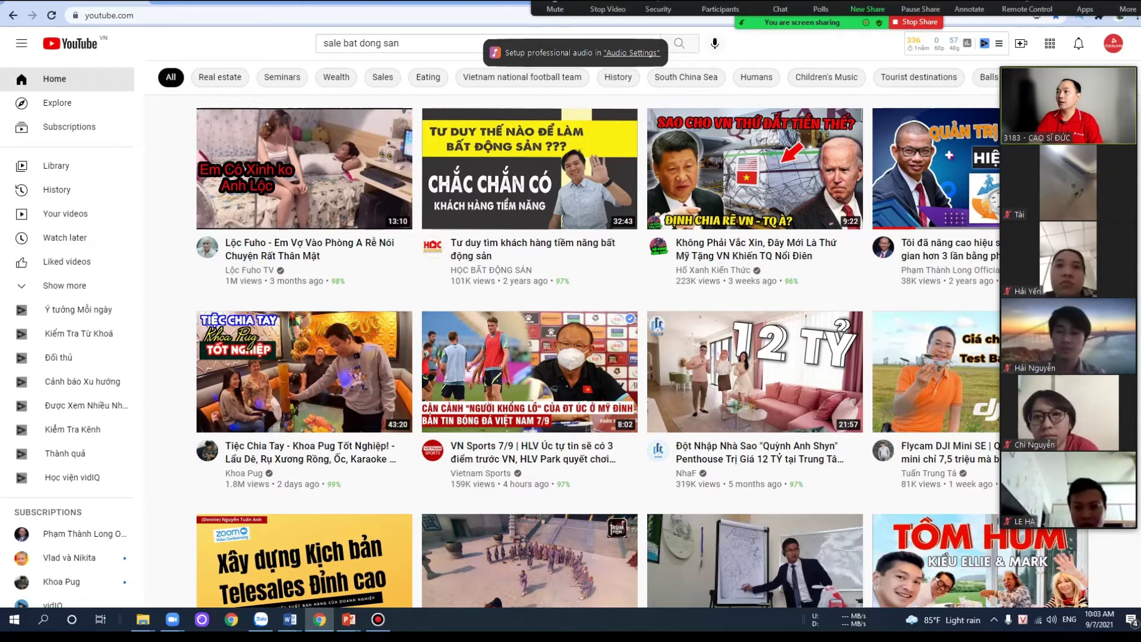
- Open the channel's YouTube Studio dashboard and review its subscriber figures and published videos
left_click(1113, 43)
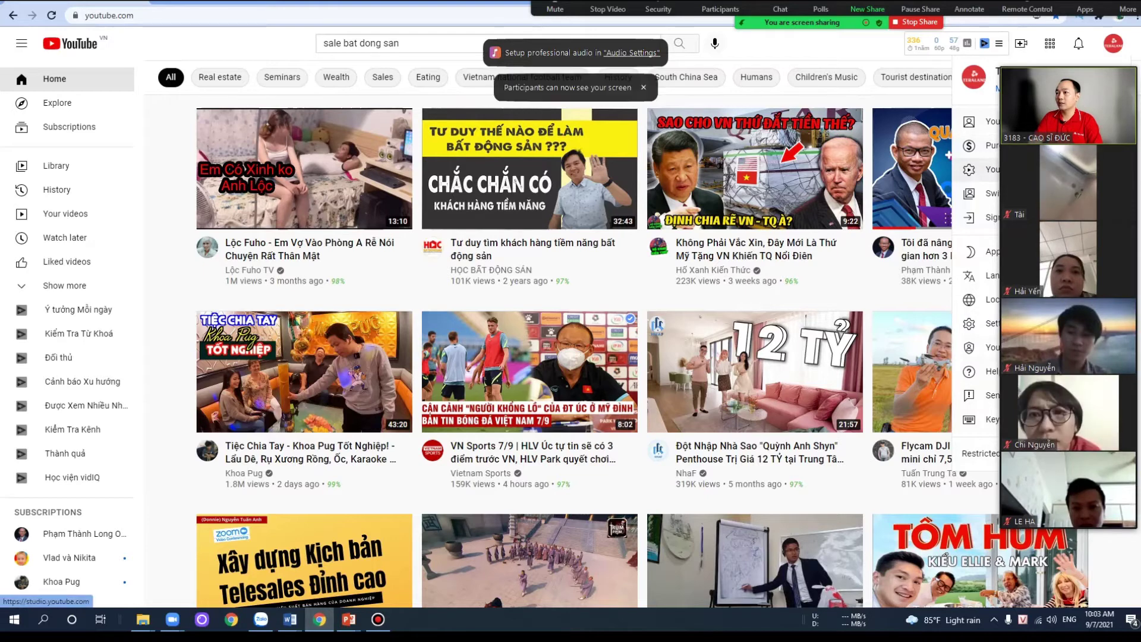
left_click(984, 169)
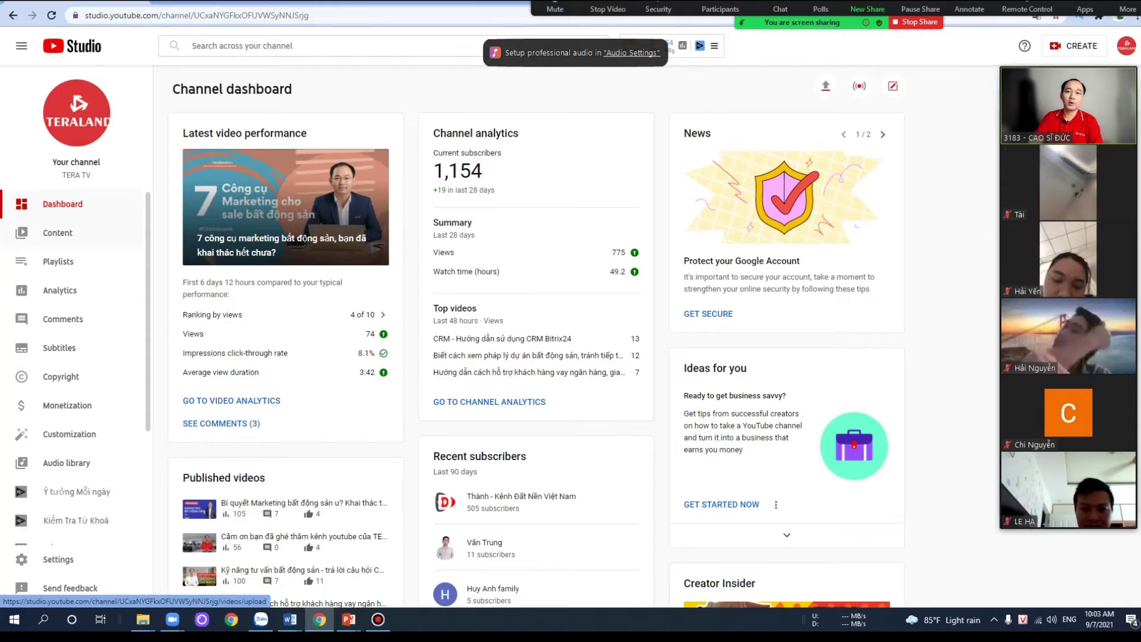
scroll(535, 333, "down", 3)
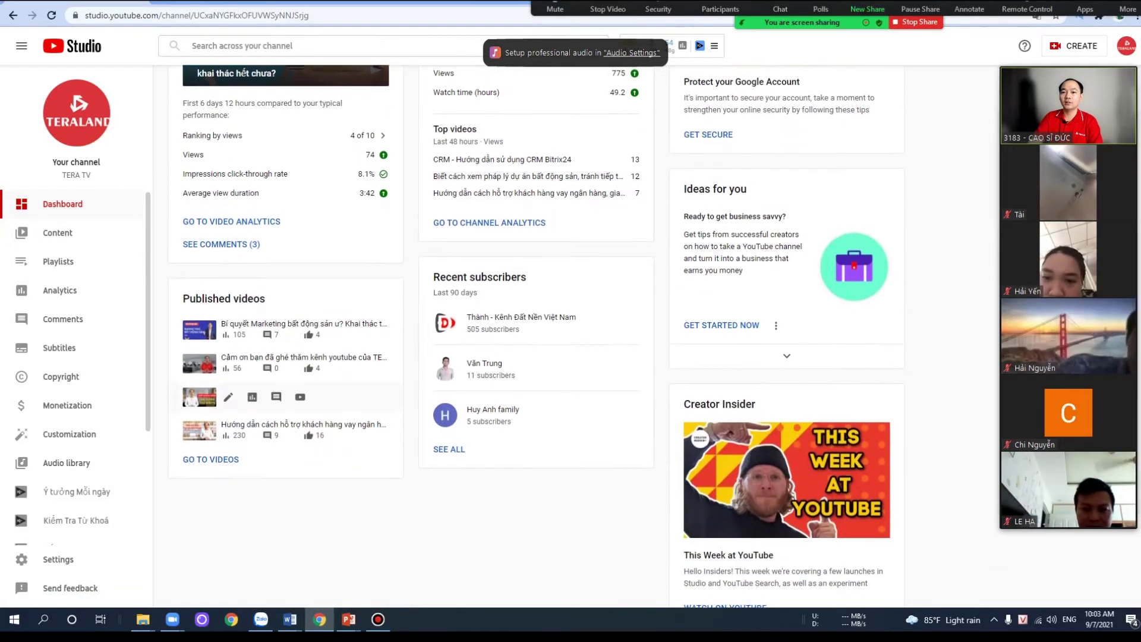
scroll(286, 456, "up", 2)
scroll(285, 456, "up", 2)
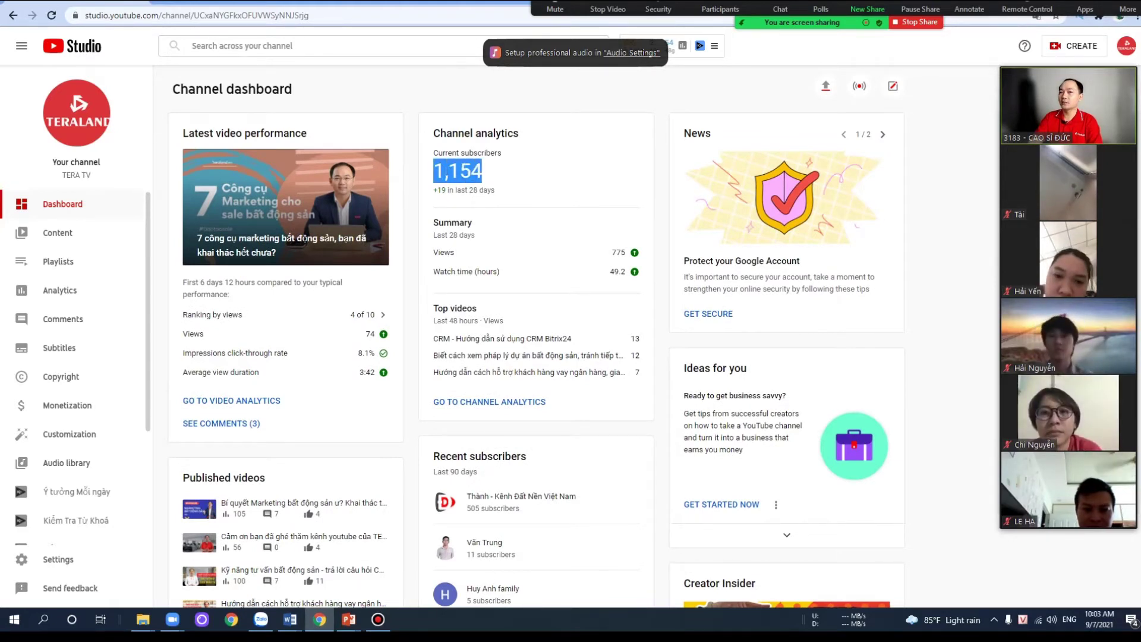
double_click(439, 190)
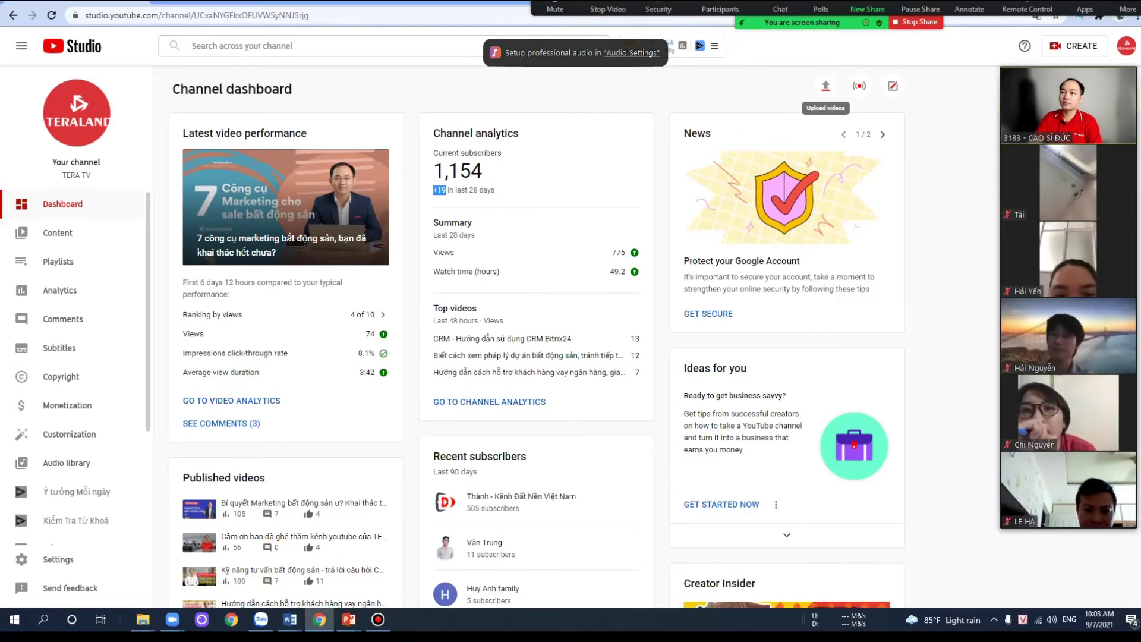
- Upload the video file "Nha mau Bcons Plaza FINAL" from the A DUC > VIDEO > NHÀ MẪU > FINAL folder on the desktop
left_click(825, 85)
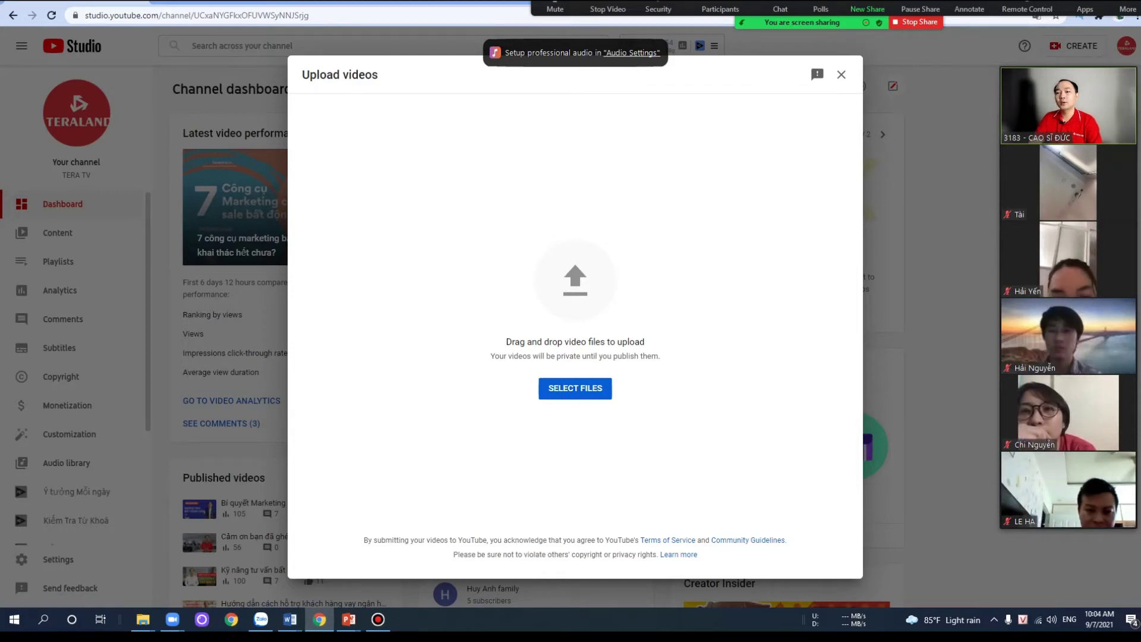
left_click(575, 388)
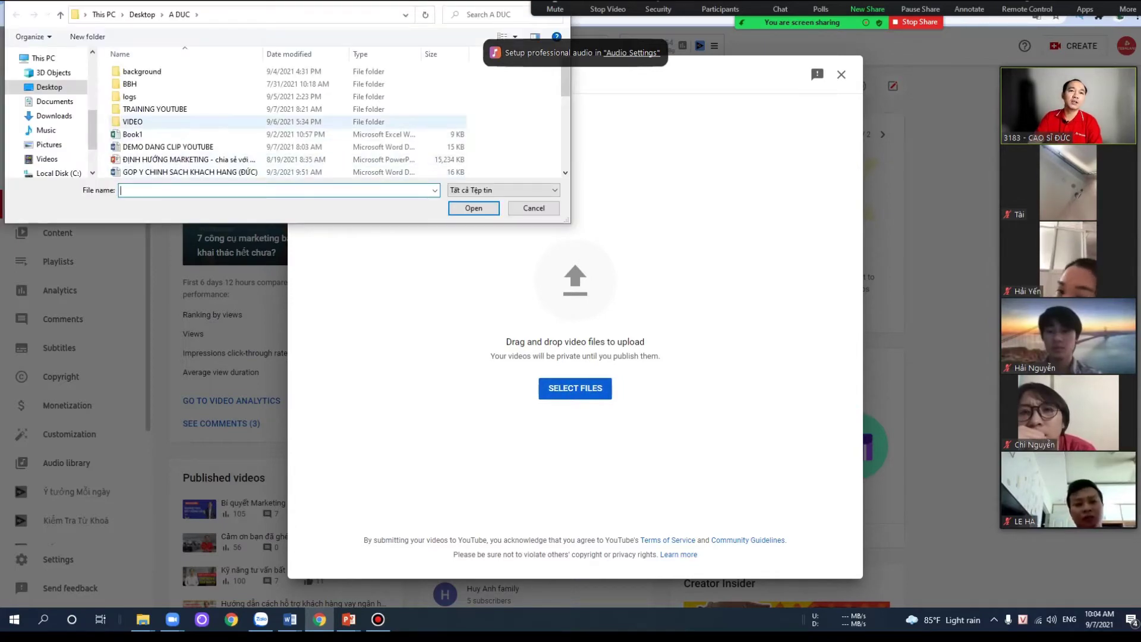
double_click(160, 121)
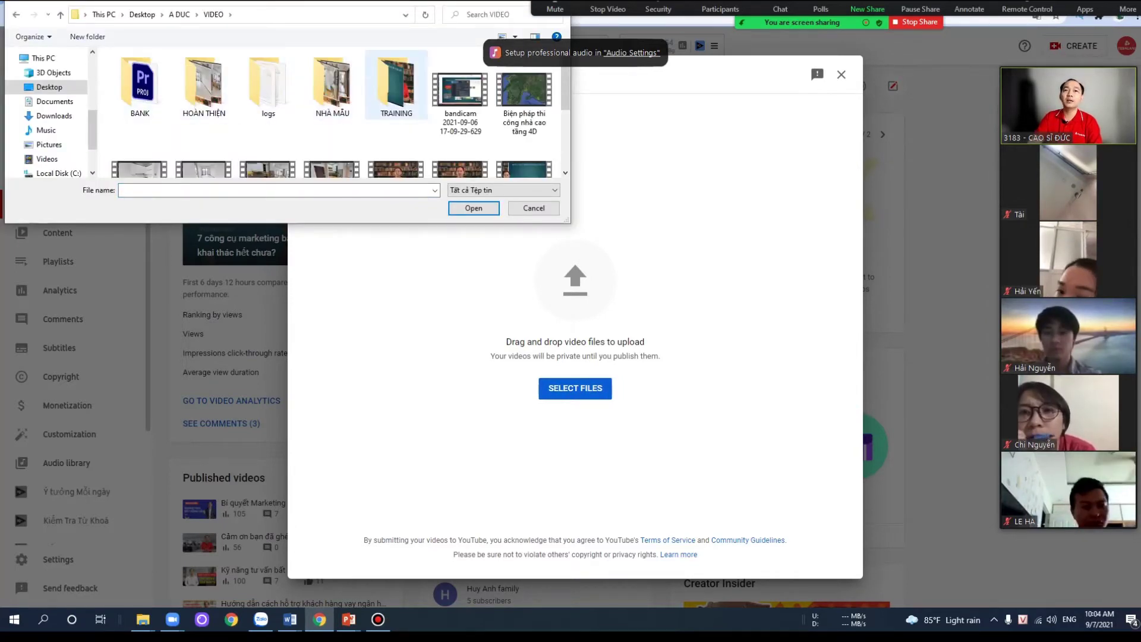
double_click(333, 89)
double_click(132, 71)
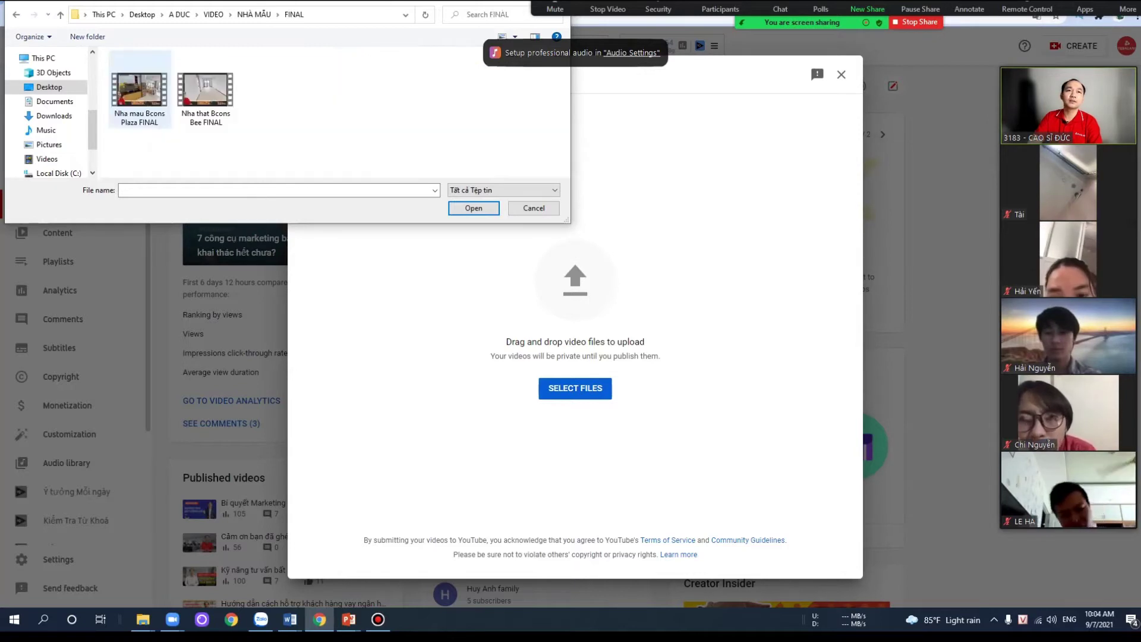
left_click(133, 75)
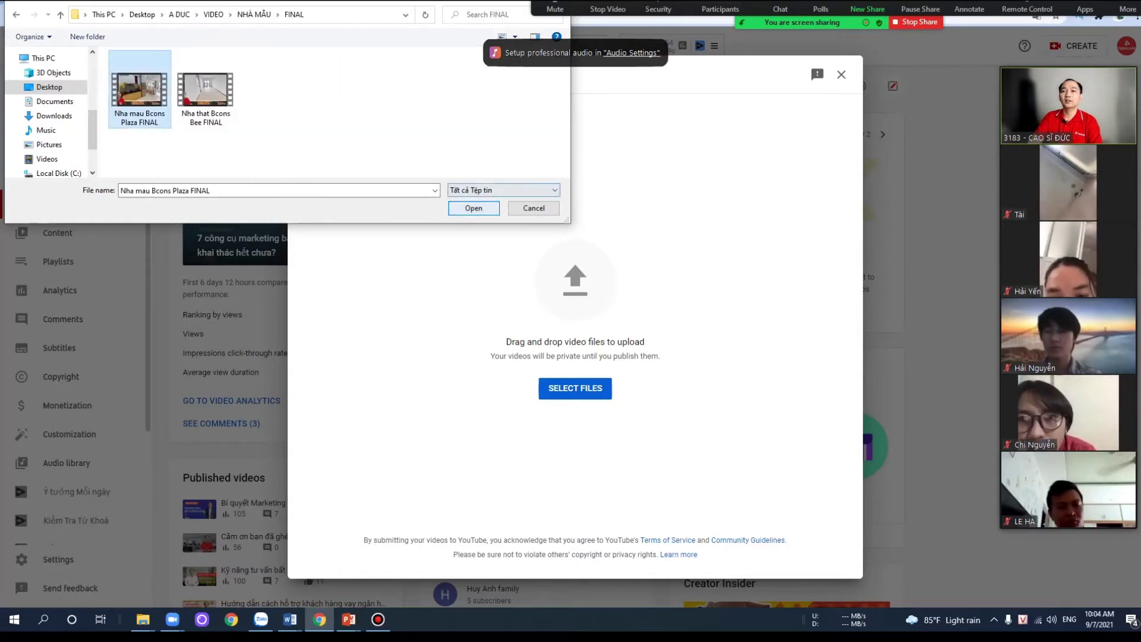
key("Return")
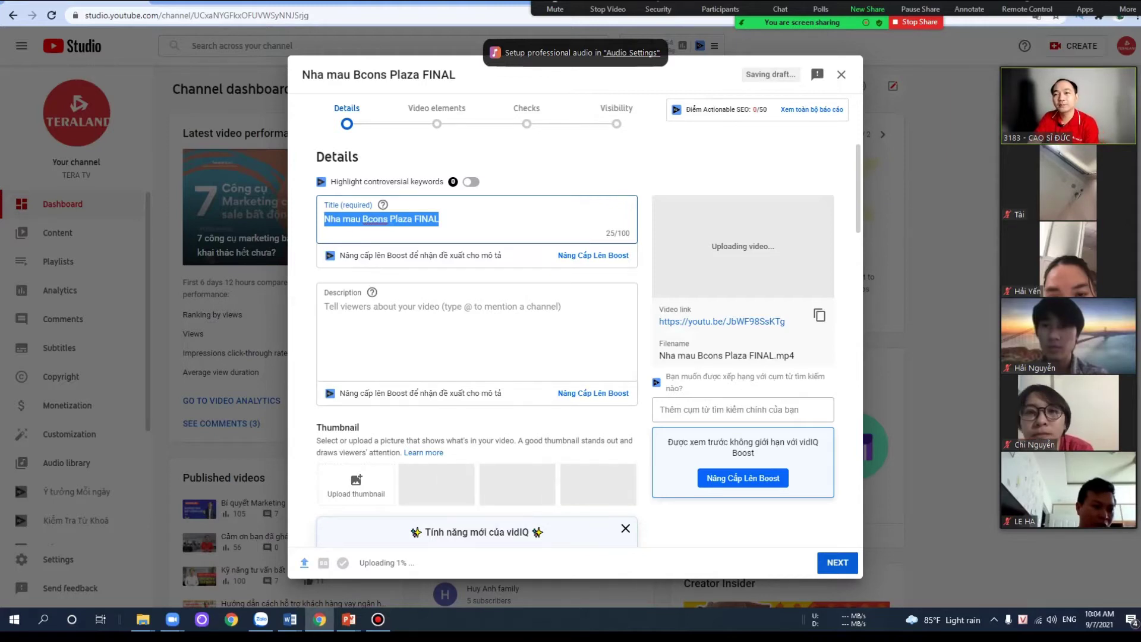
- Look over the upload's details form and clear the default video title
left_click(439, 218)
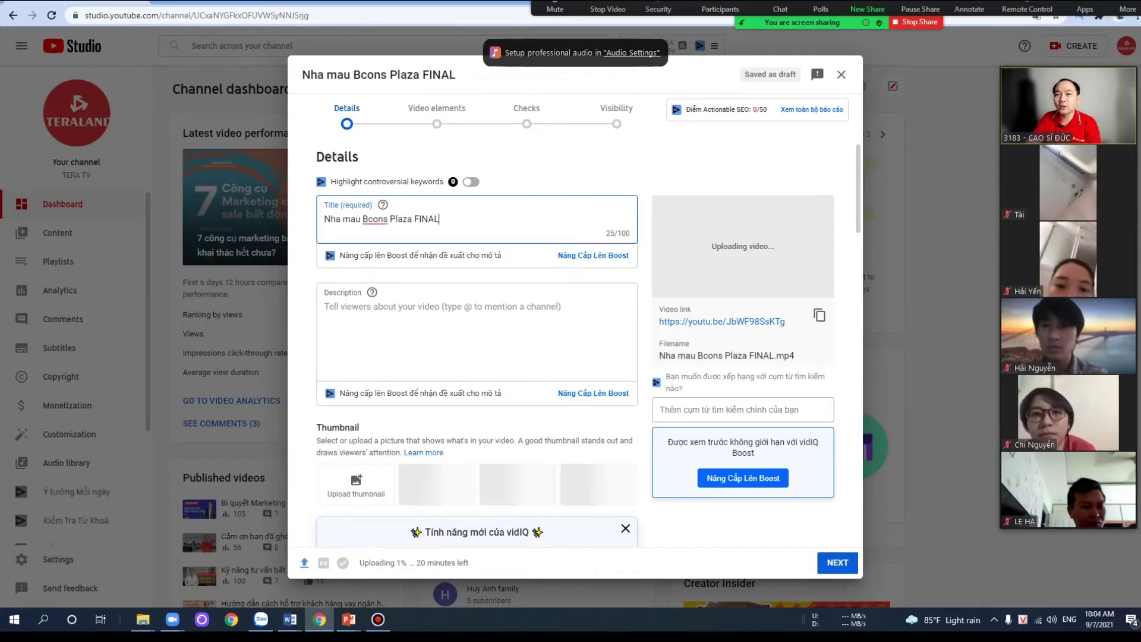
scroll(475, 345, "down", 6)
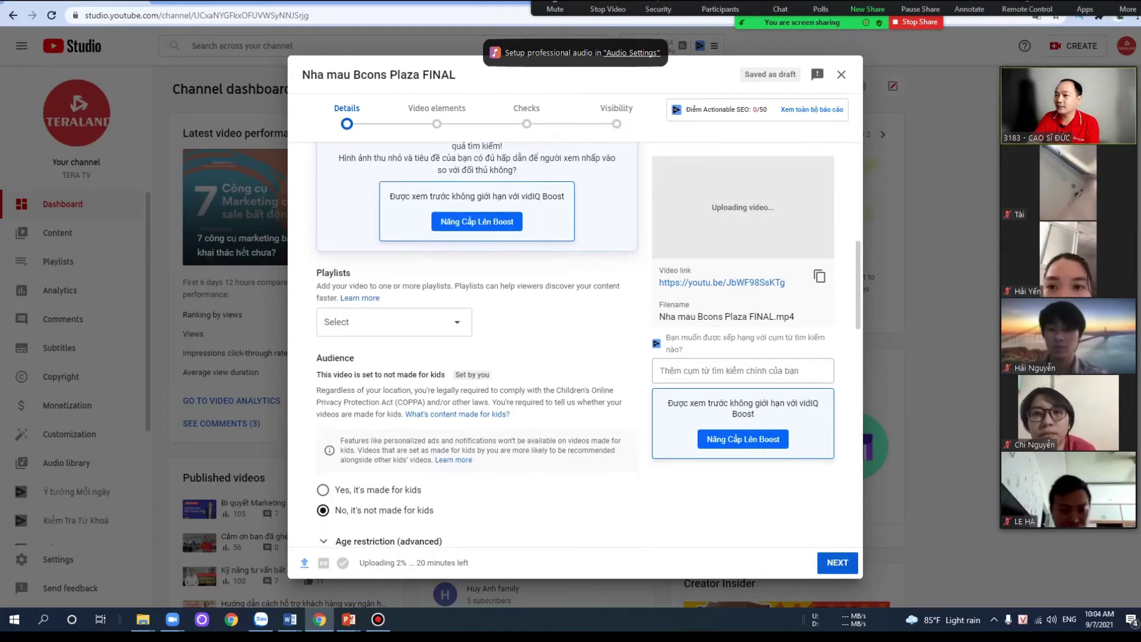
scroll(475, 344, "up", 6)
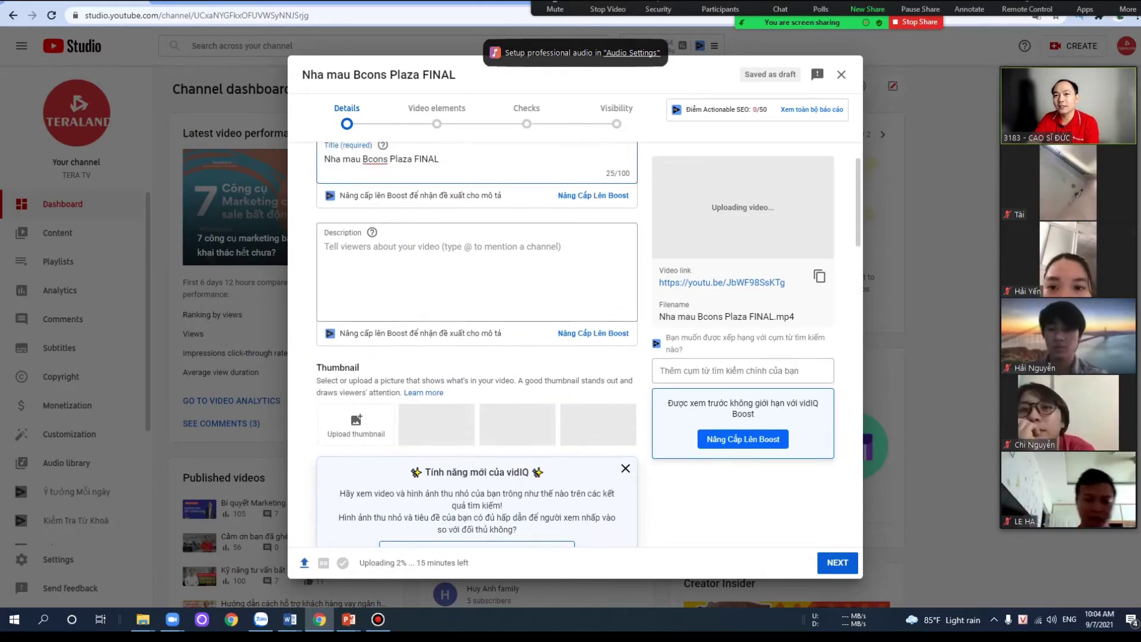
scroll(475, 344, "up", 1)
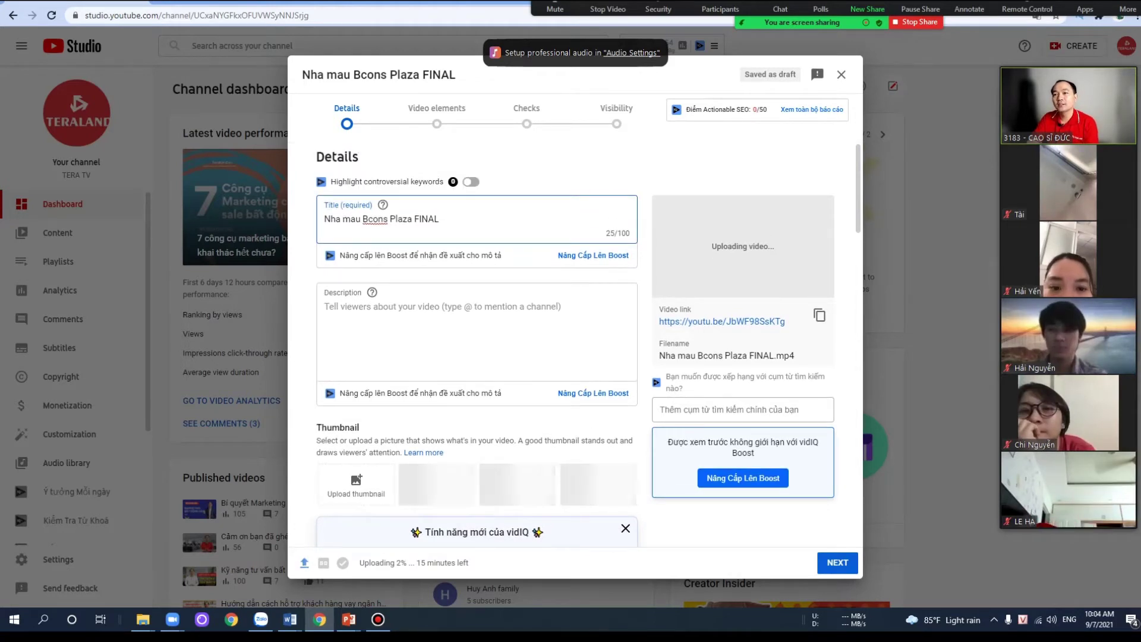
key("ctrl+a")
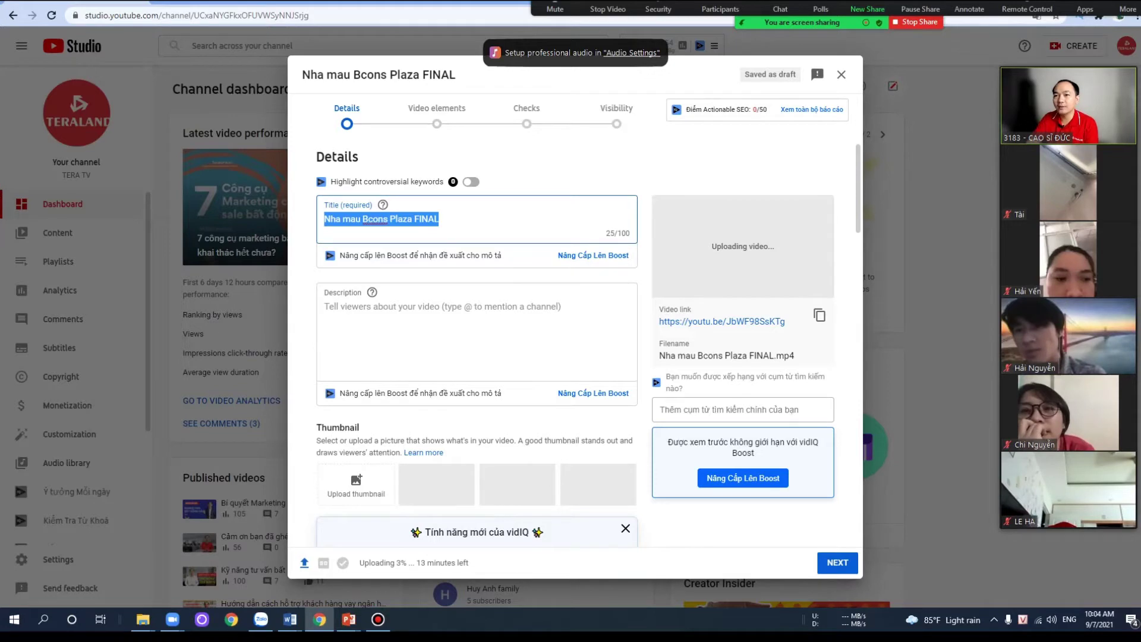
key("BackSpace")
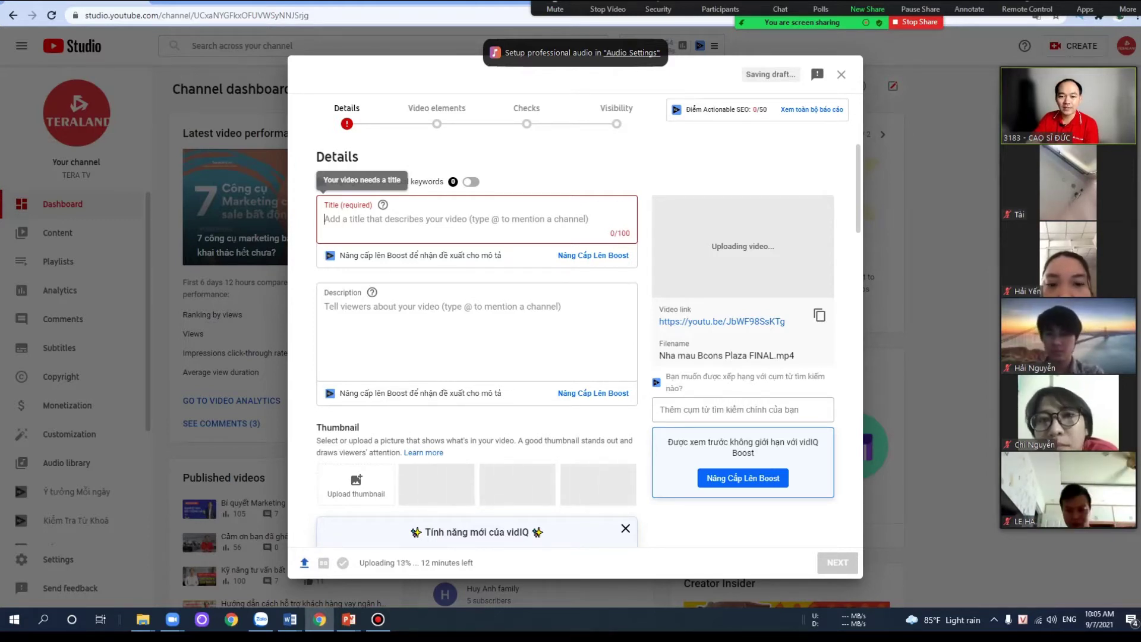
- Copy the title "Training nhà mẫu Bcons Plaza cho sale bất động sản mới vào nghề" from the DEMO DANG CLIP YOUTUBE Word document into the video title
mouse_move(290, 619)
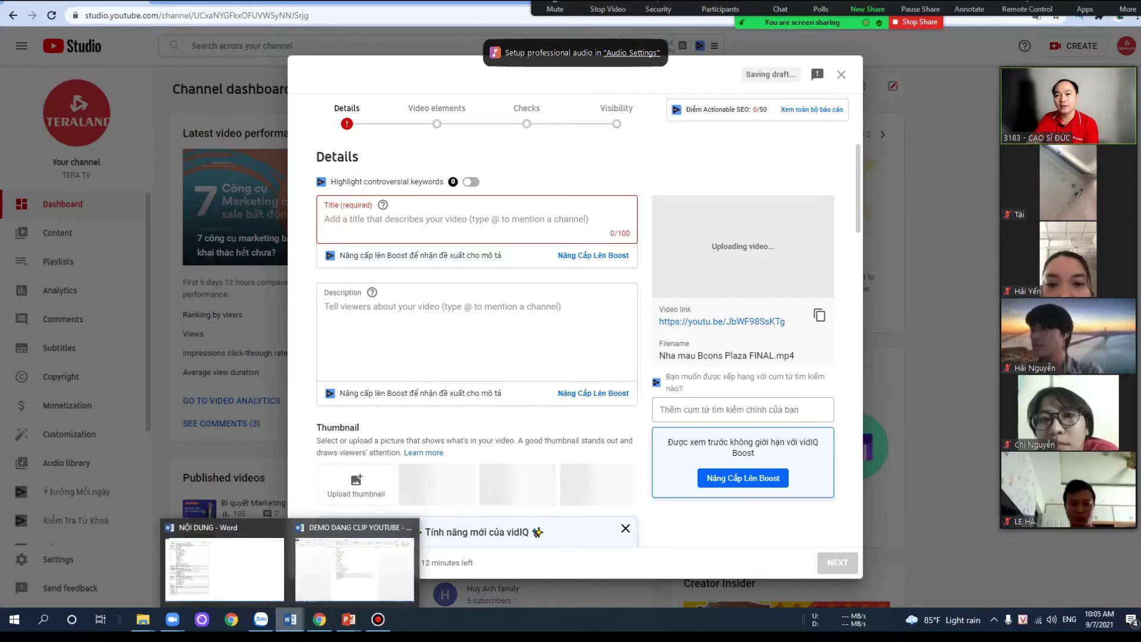
left_click(354, 567)
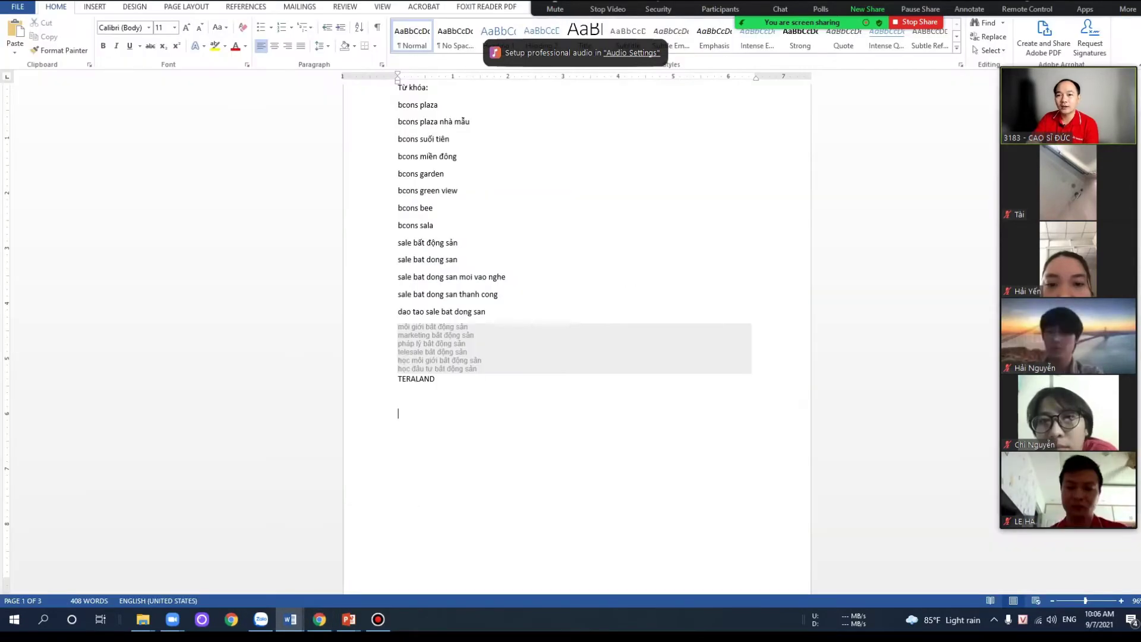
scroll(577, 297, "down", 6)
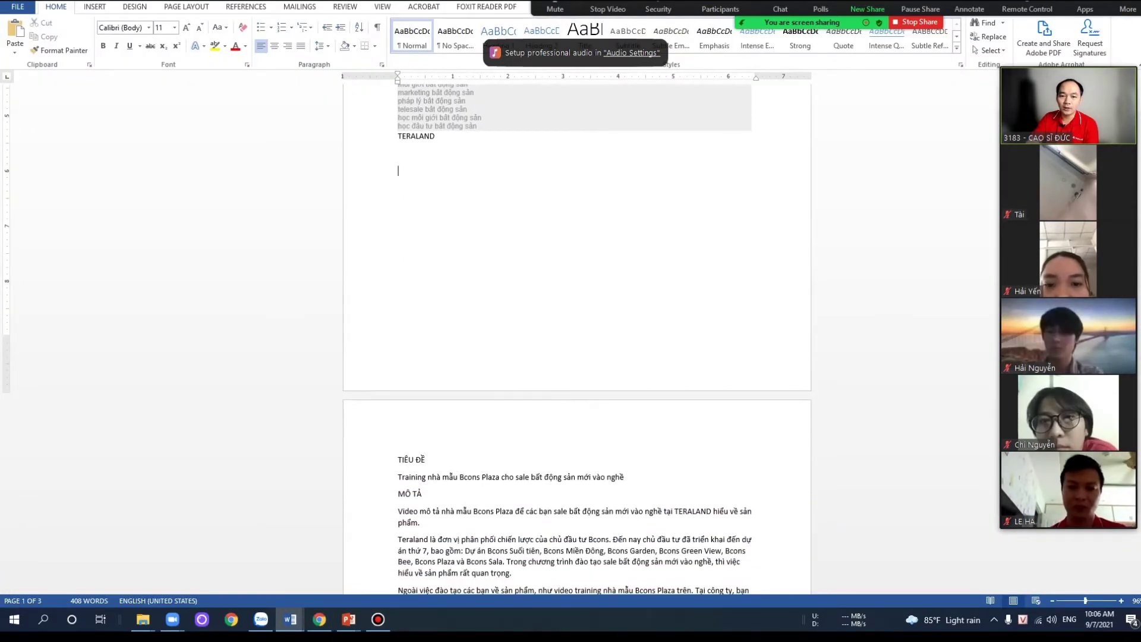
left_click_drag(435, 477, 627, 477)
key("ctrl+c")
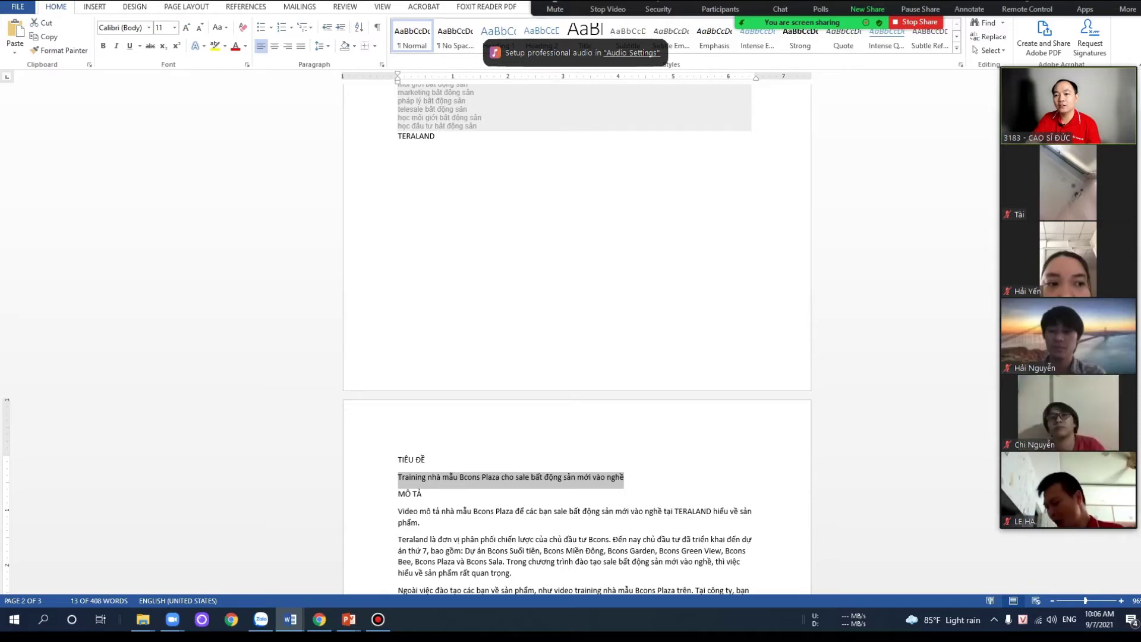
key("alt+Tab")
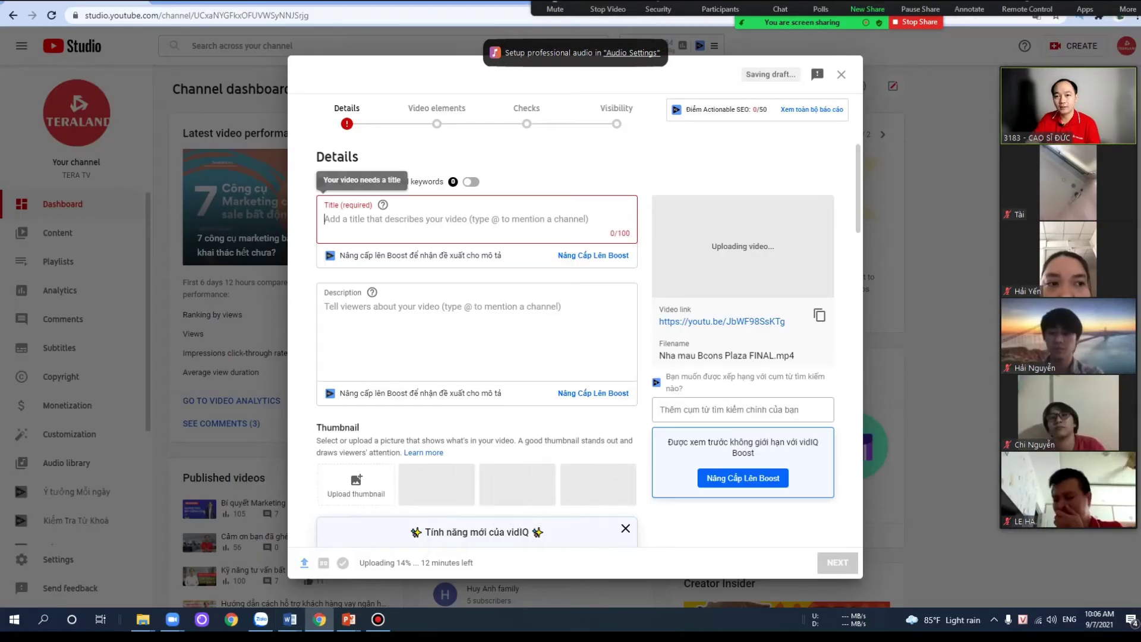
key("ctrl+v")
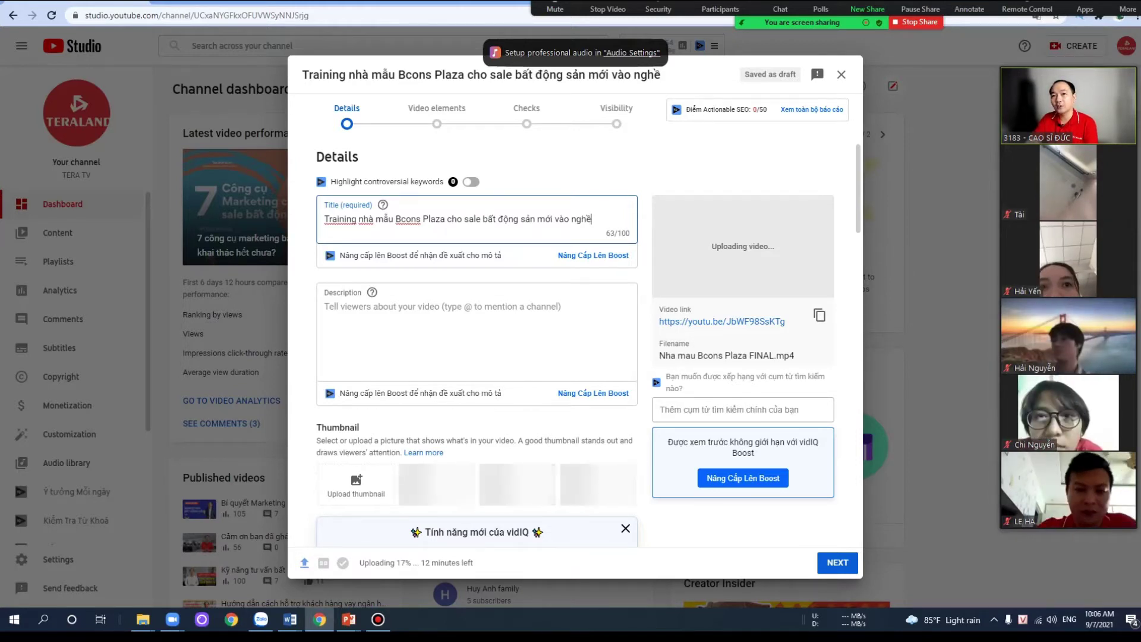
left_click_drag(358, 219, 535, 218)
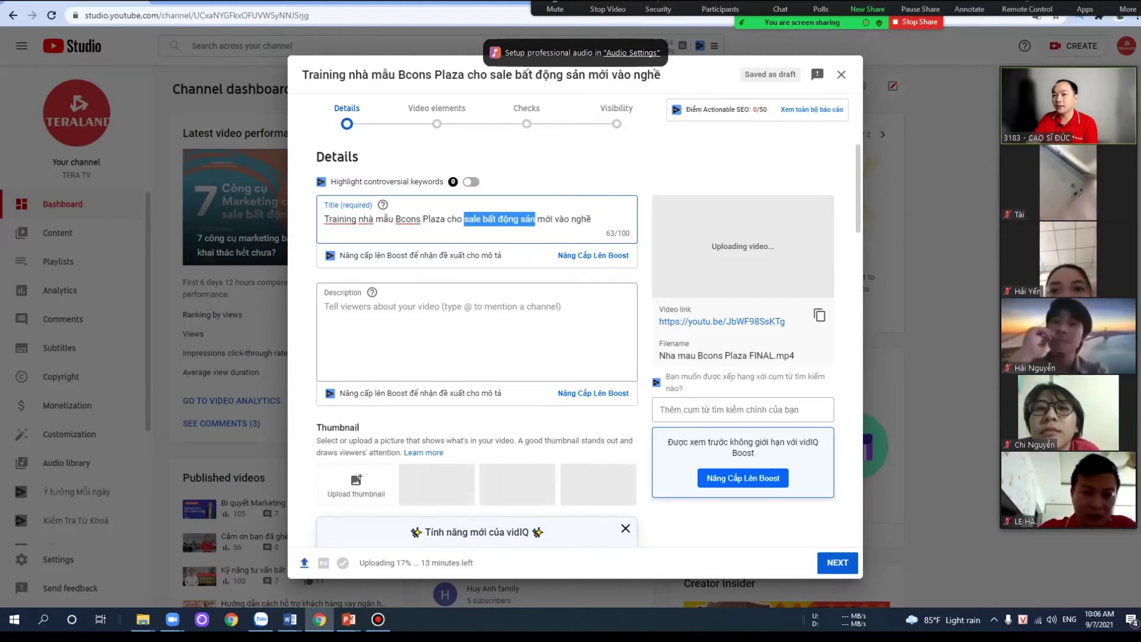
left_click(325, 307)
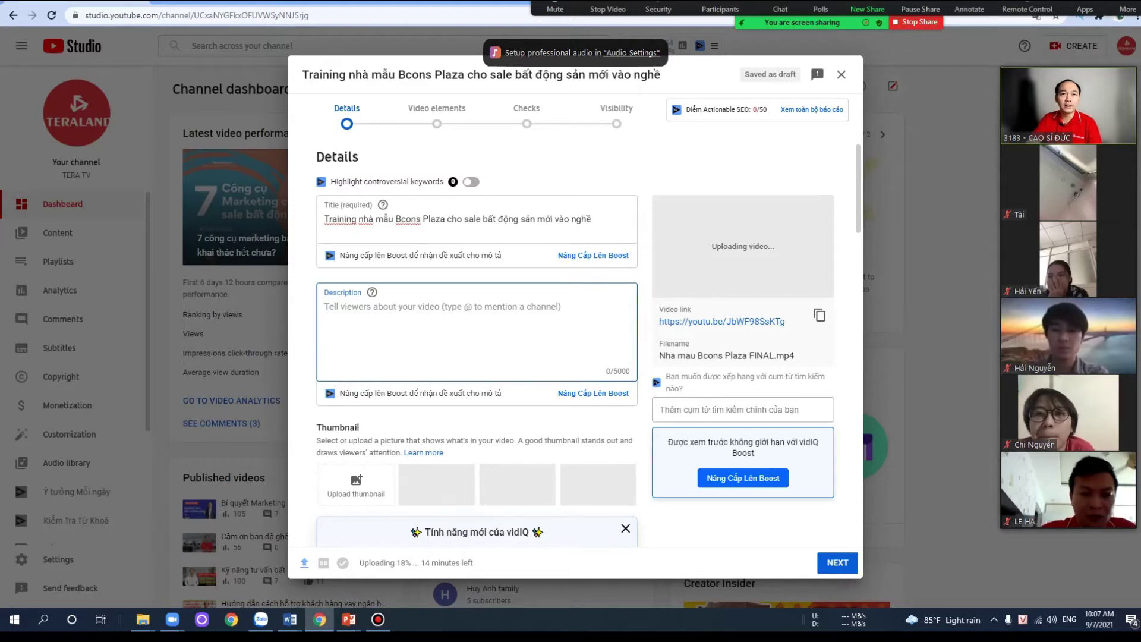
- Switch to the channel page and open the published video "7 công cụ marketing bất động sản, bạn đã khai thác hết chưa?" as an example
key("ctrl+Tab")
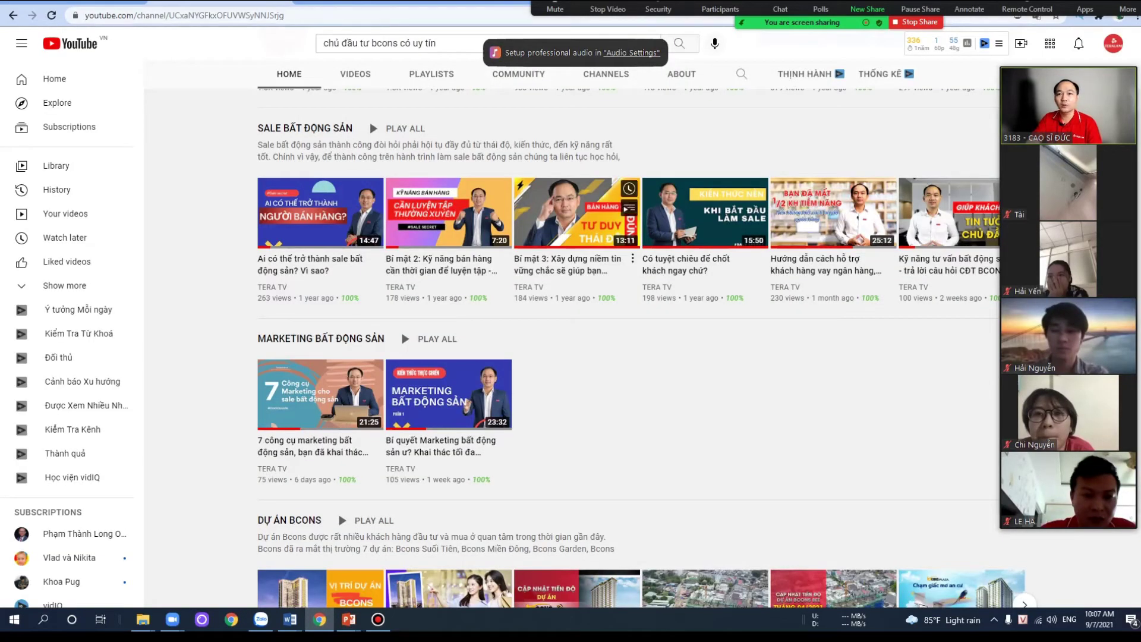
left_click(320, 212)
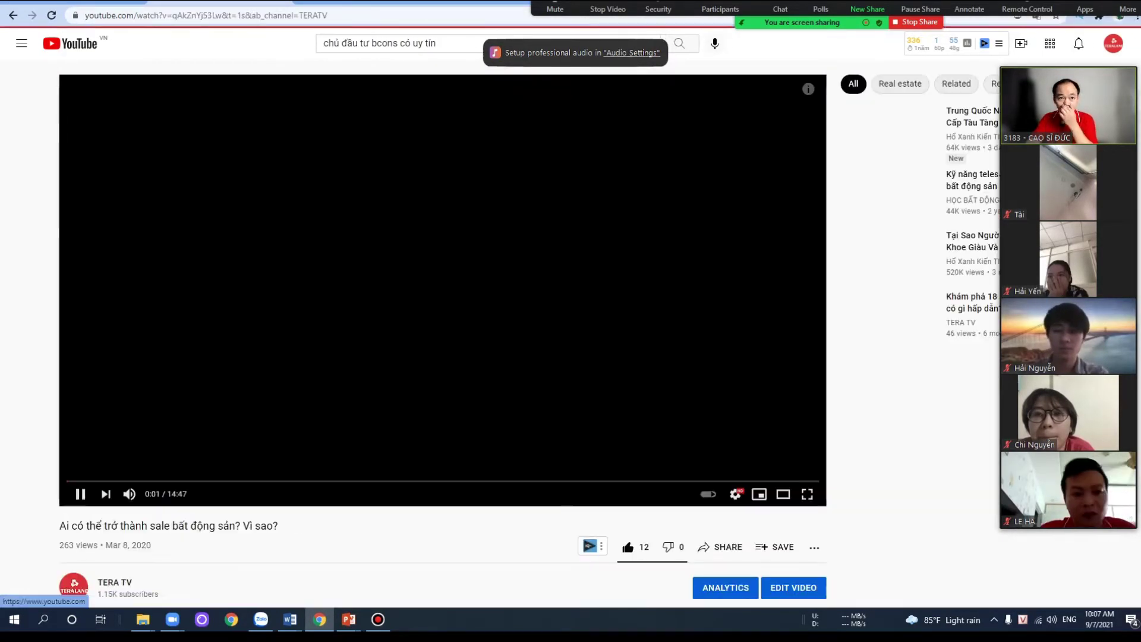
key("alt+Left")
scroll(321, 333, "down", 1)
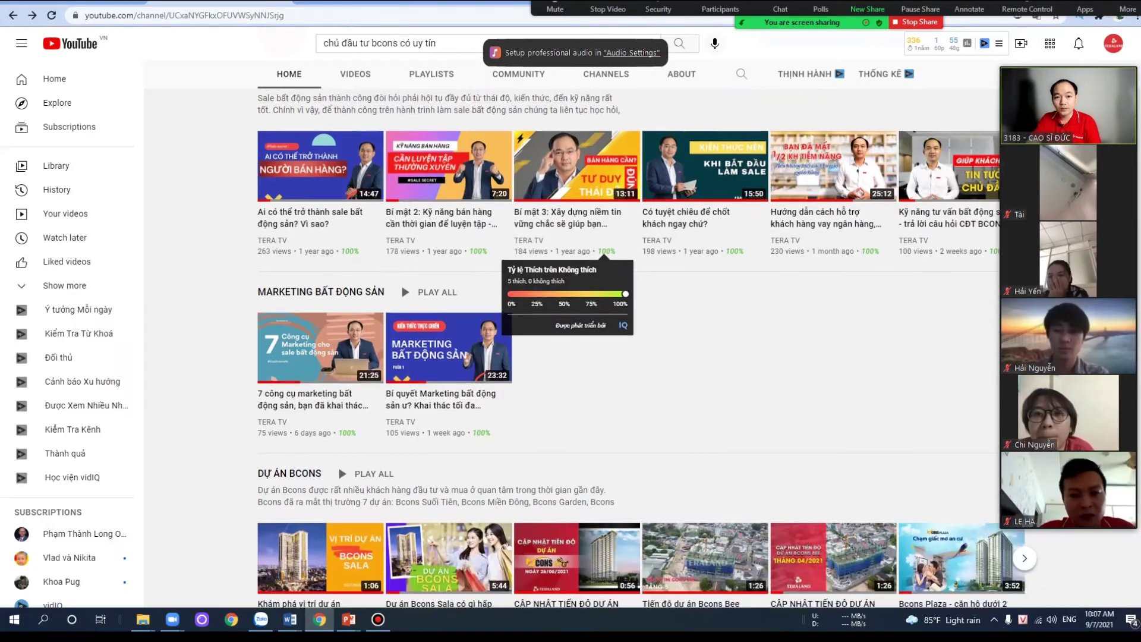
left_click(320, 333)
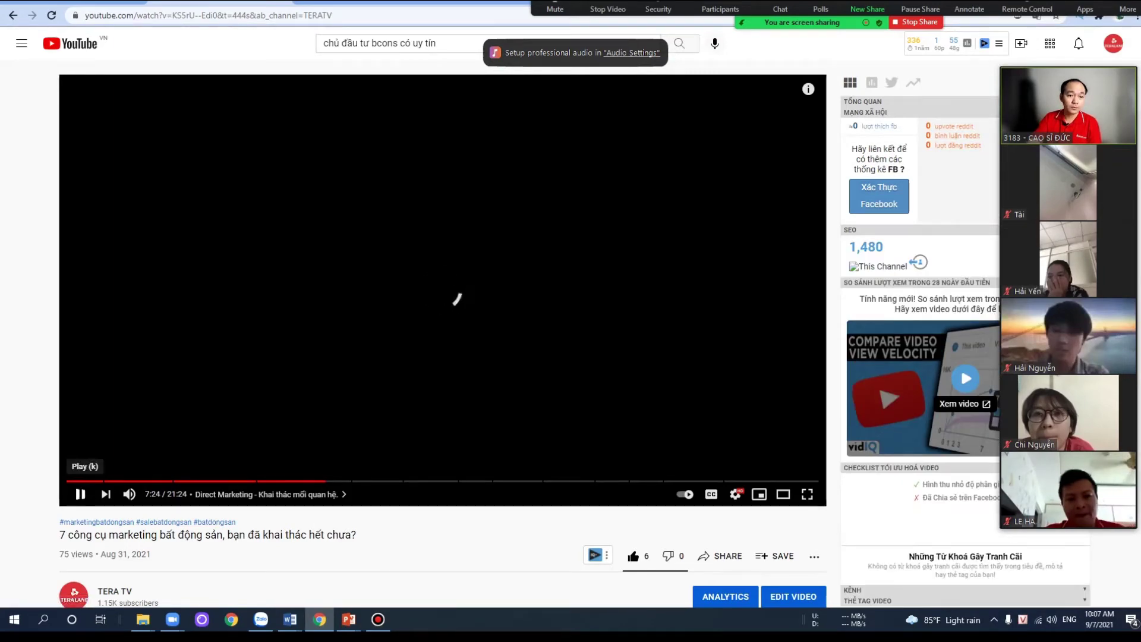
scroll(443, 297, "down", 1)
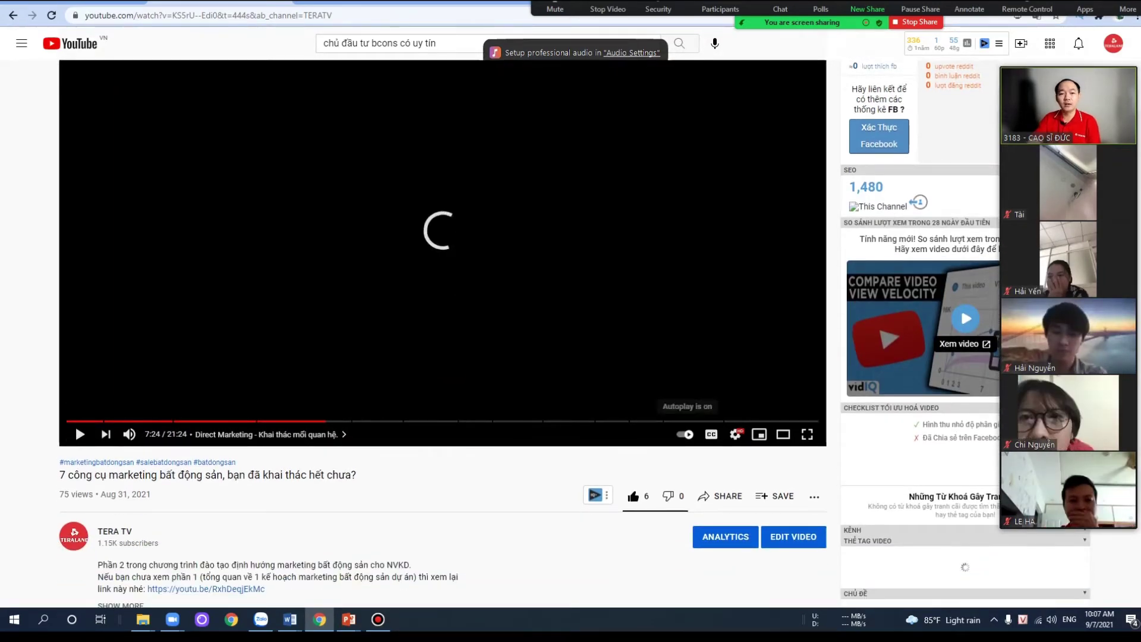
scroll(443, 332, "down", 2)
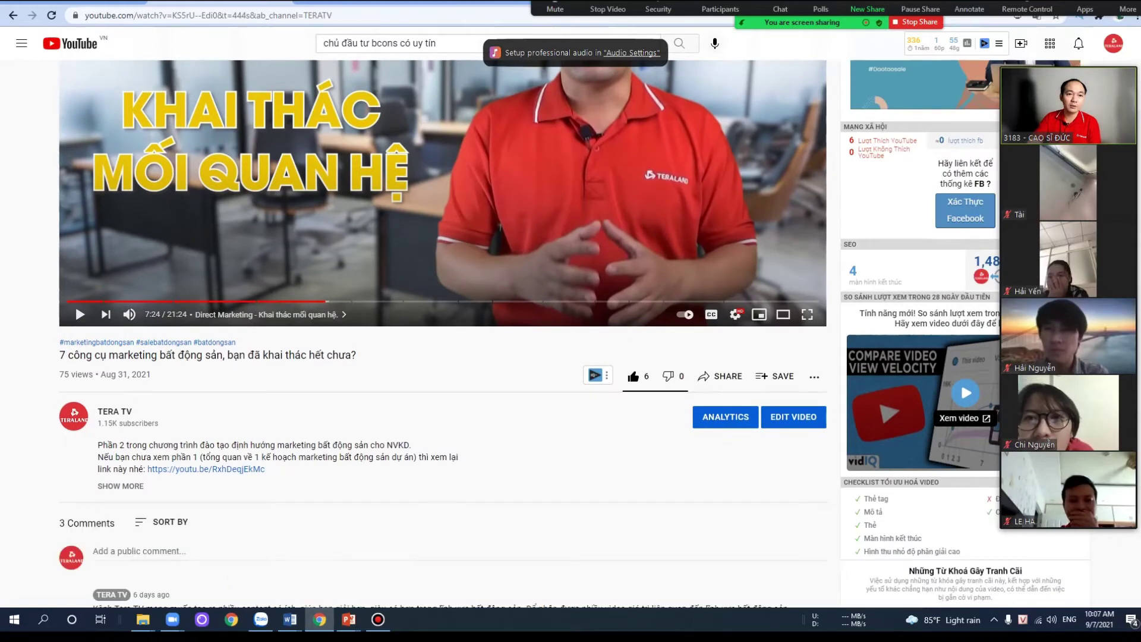
- Examine the example video's title and expand its full description to read through the text and timeline
left_click_drag(60, 355, 356, 355)
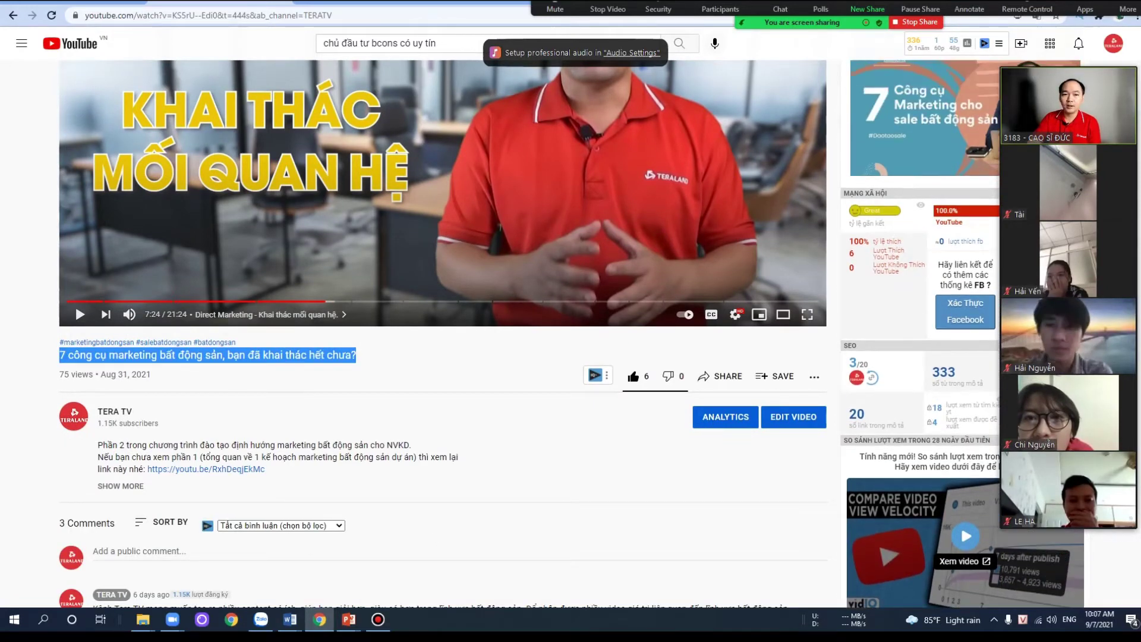
left_click(121, 485)
scroll(120, 486, "down", 1)
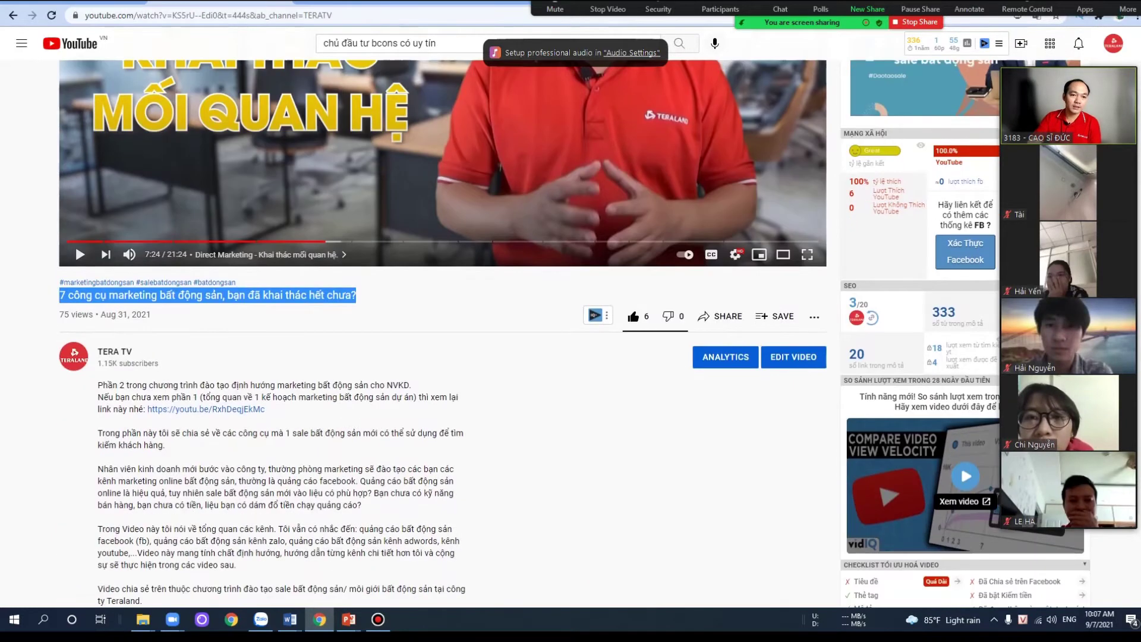
left_click_drag(98, 385, 178, 460)
scroll(179, 460, "up", 7)
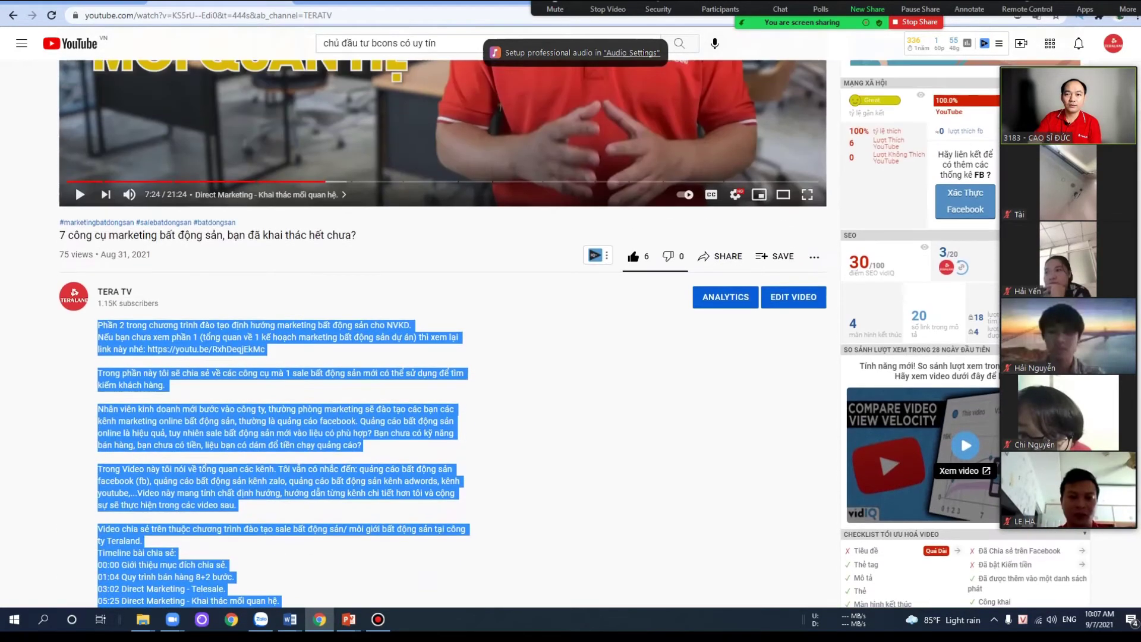
left_click(178, 461)
scroll(178, 460, "up", 1)
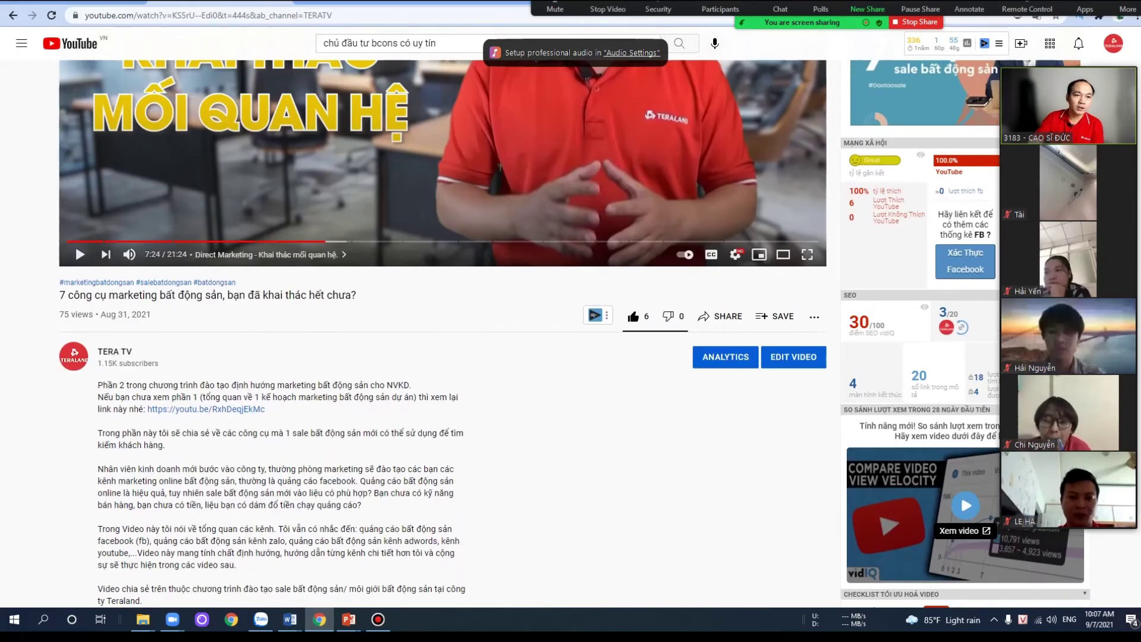
- Examine the hashtags shown above the title of the example video "7 công cụ marketing bất động sản"
left_click_drag(59, 288, 178, 570)
left_click(83, 283)
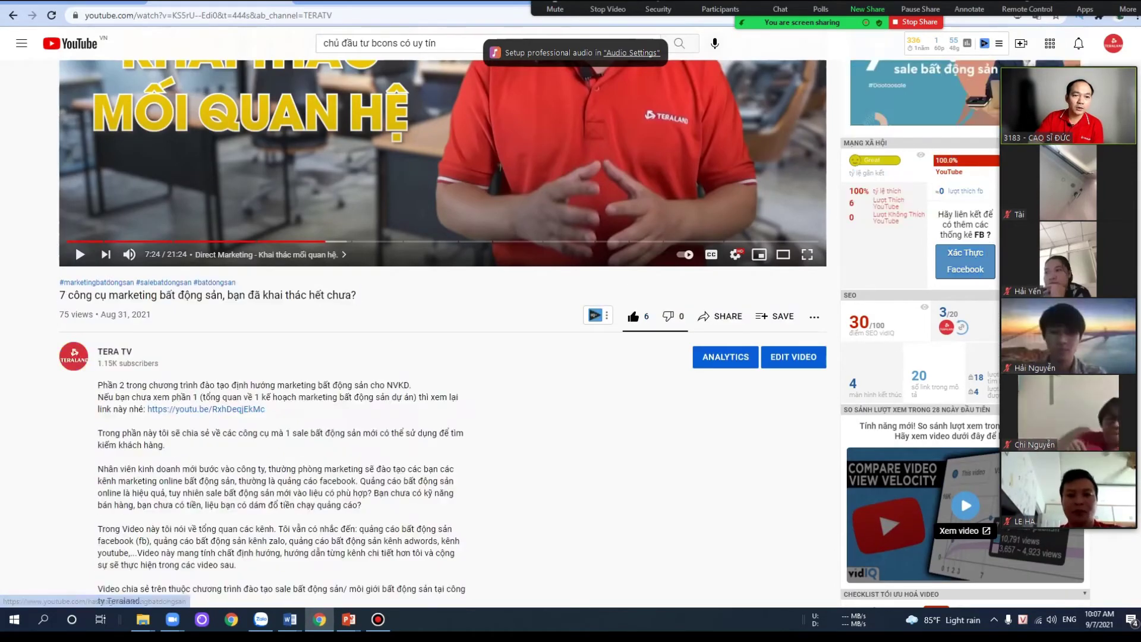
key("ctrl+a")
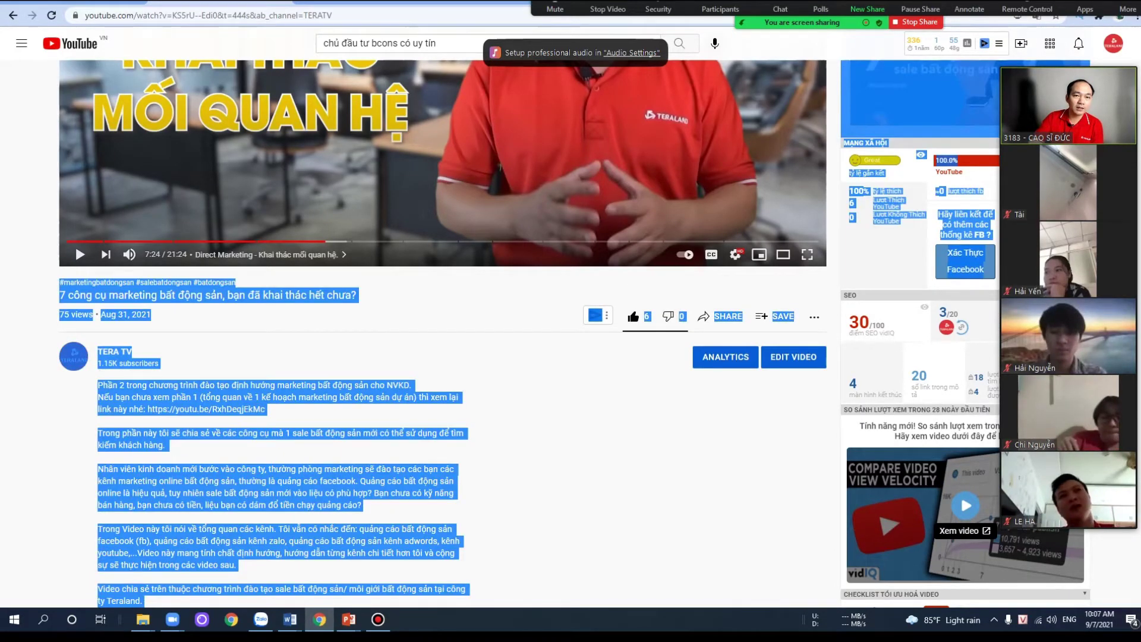
double_click(214, 282)
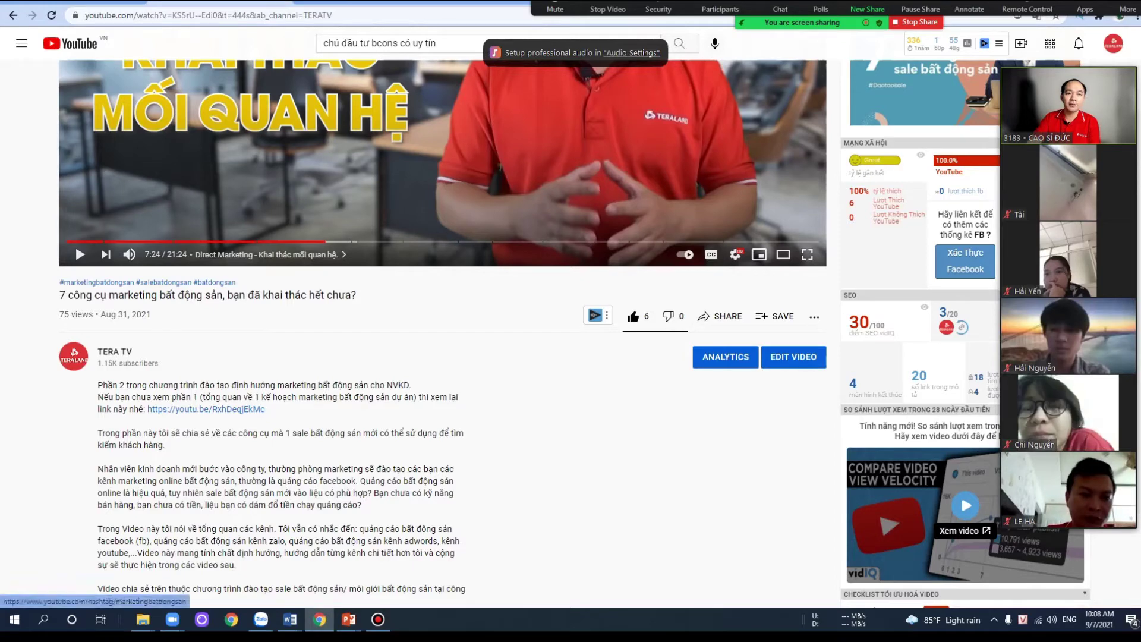
- Open the #marketingbatdongsan hashtag page from the example video and browse the videos grouped under it
left_click(95, 282)
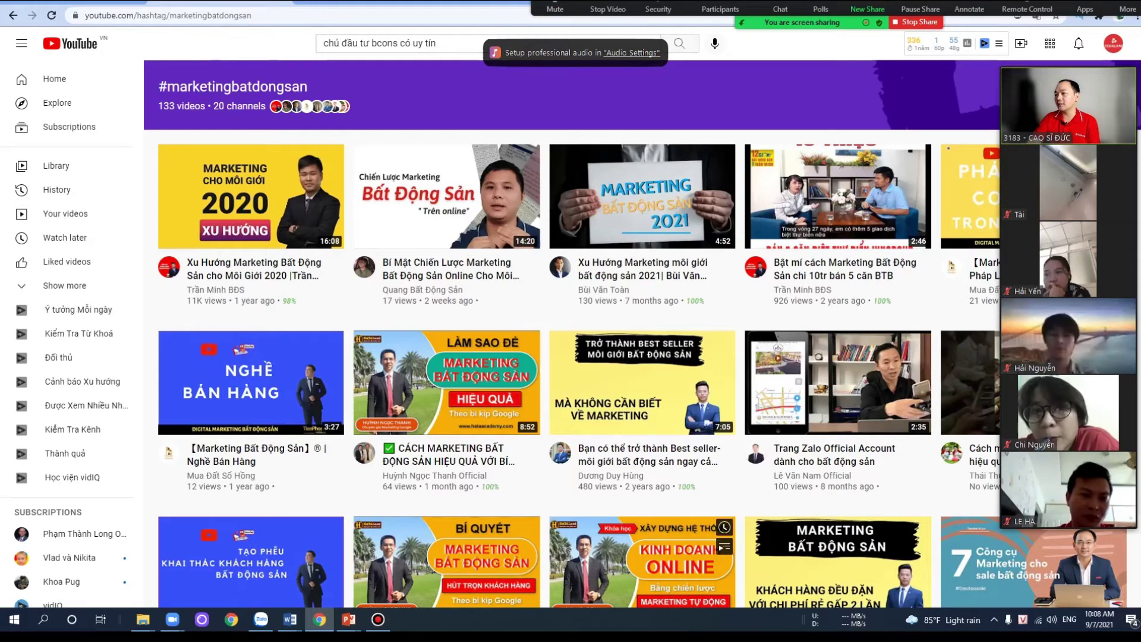
scroll(416, 369, "down", 8)
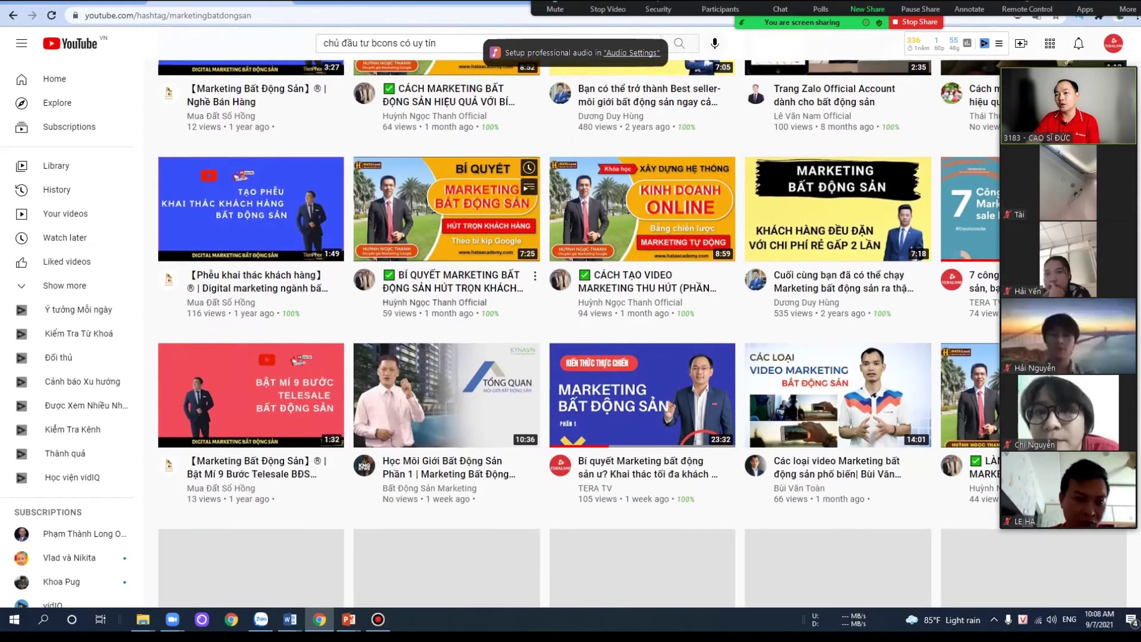
scroll(387, 341, "up", 7)
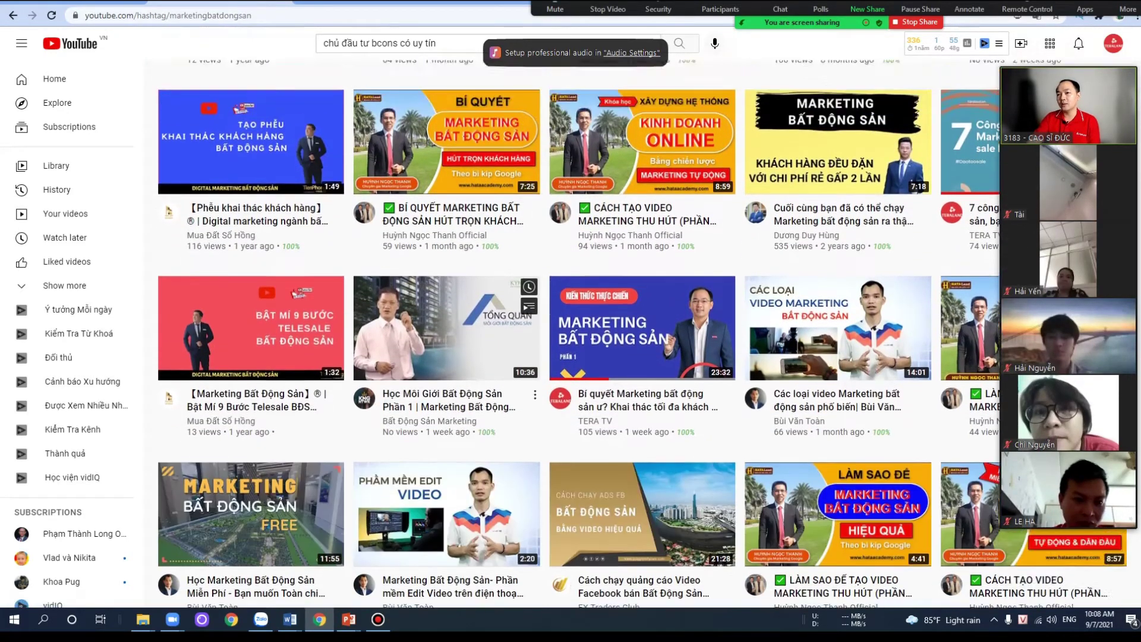
scroll(446, 357, "up", 1)
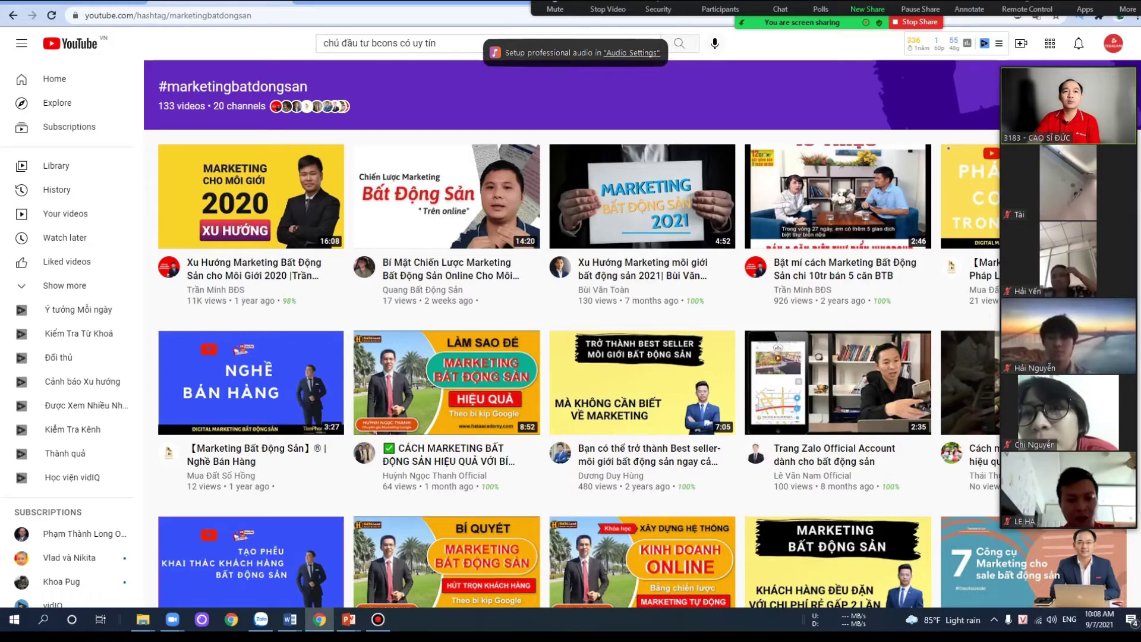
mouse_move(882, 300)
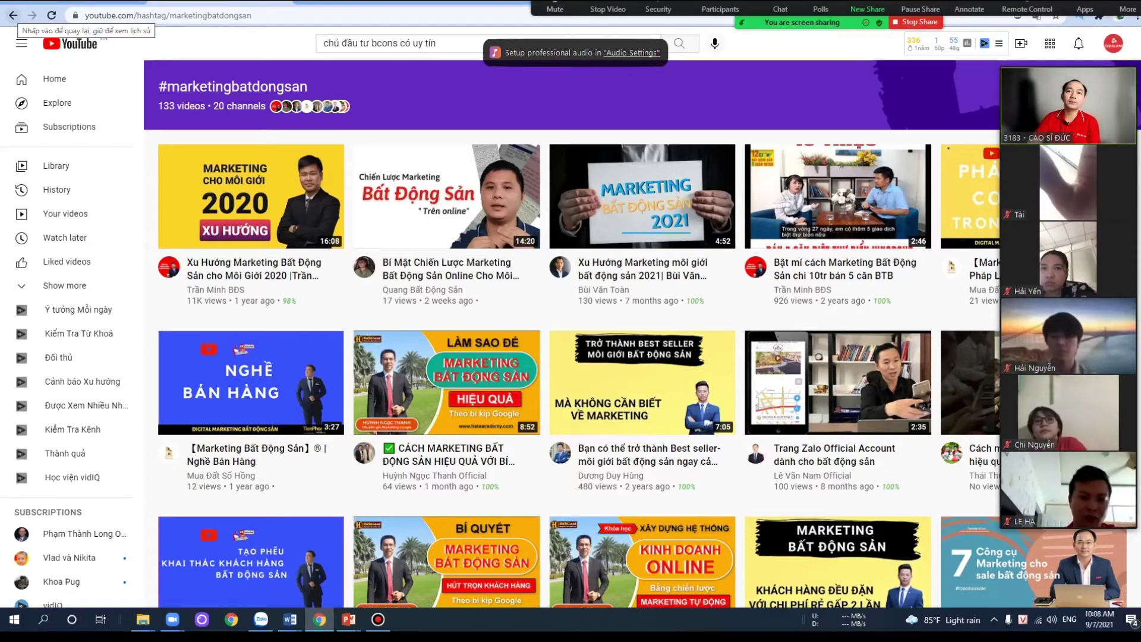
- Return to the example video, look over its page once more and switch back to the upload's details form
left_click(249, 196)
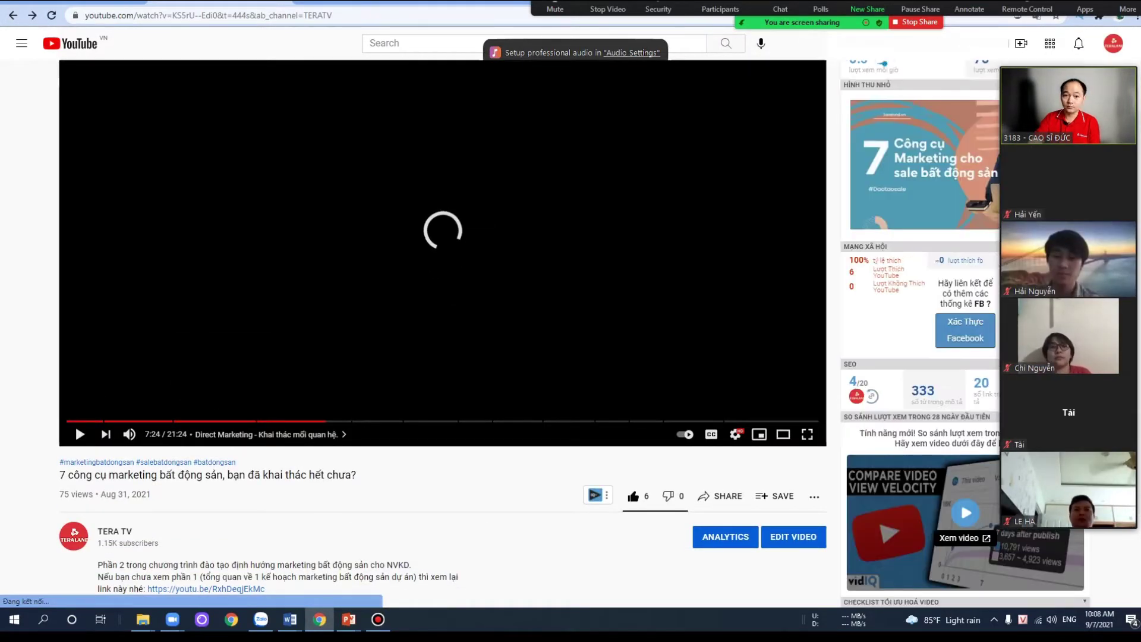
scroll(443, 267, "down", 7)
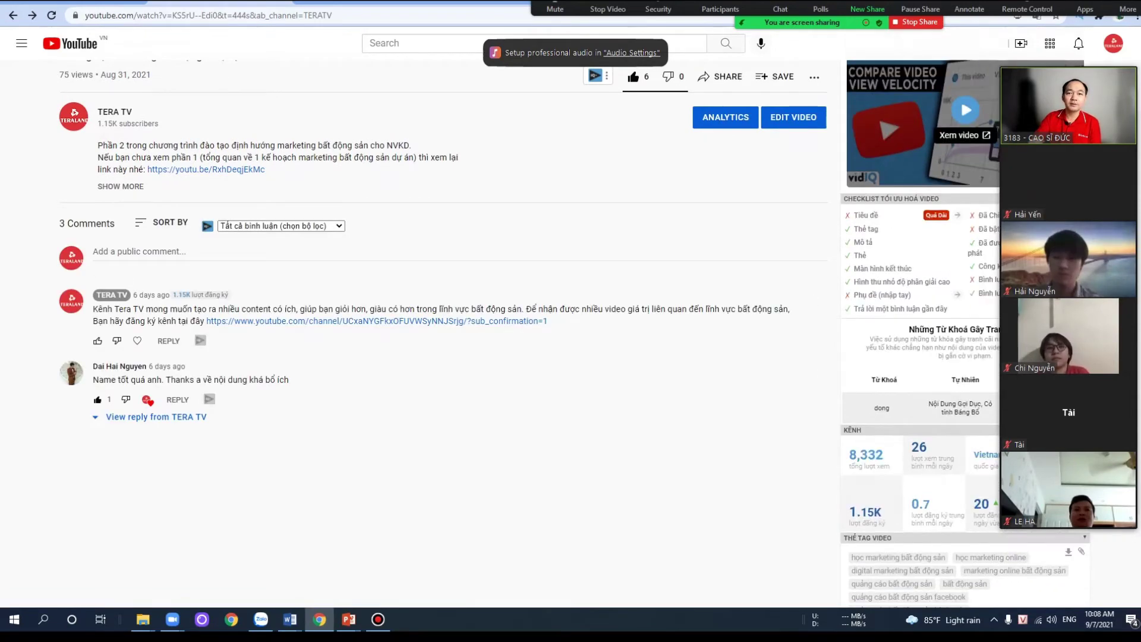
scroll(443, 268, "up", 7)
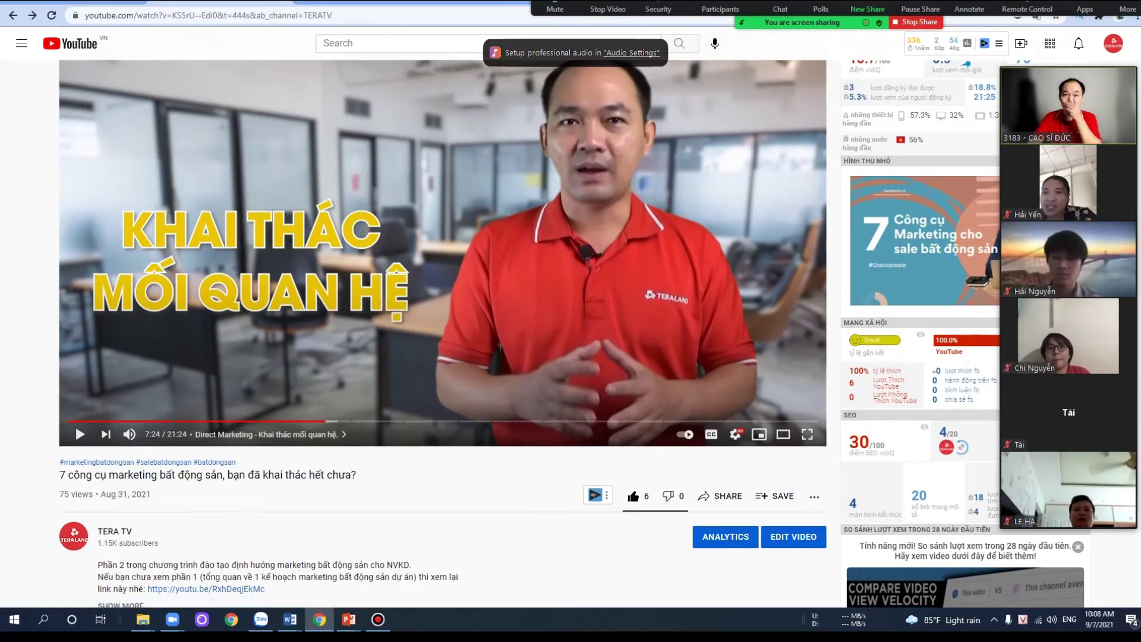
key("ctrl+Tab")
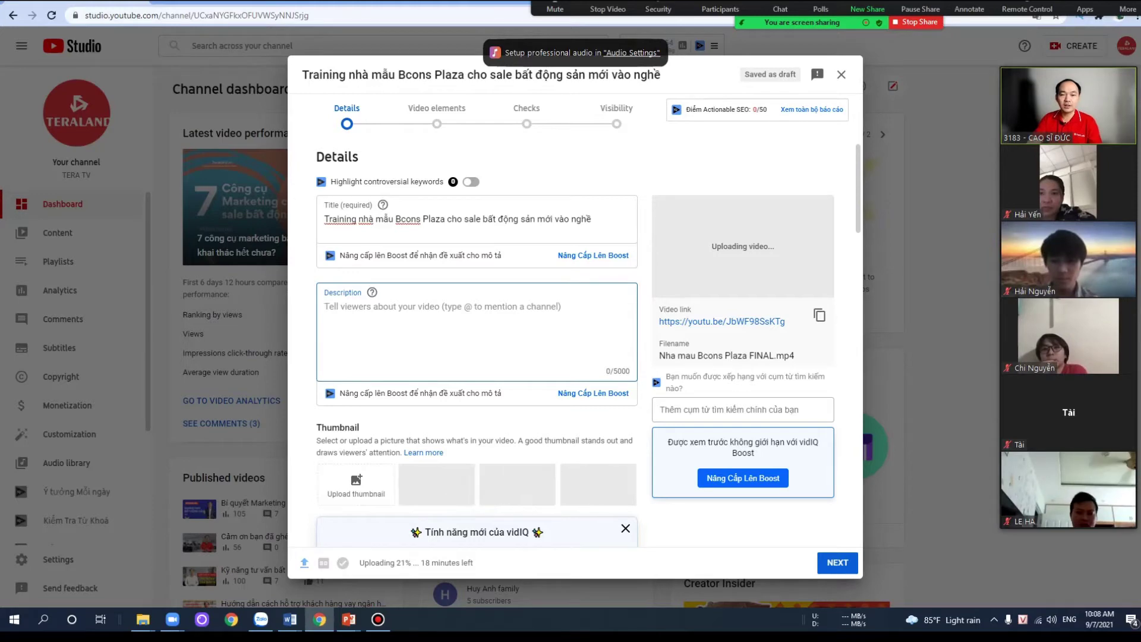
- Copy the keyword list from "bcons plaza" through "học đầu tư bất động sản" in the DEMO DANG CLIP YOUTUBE Word document
left_click(290, 619)
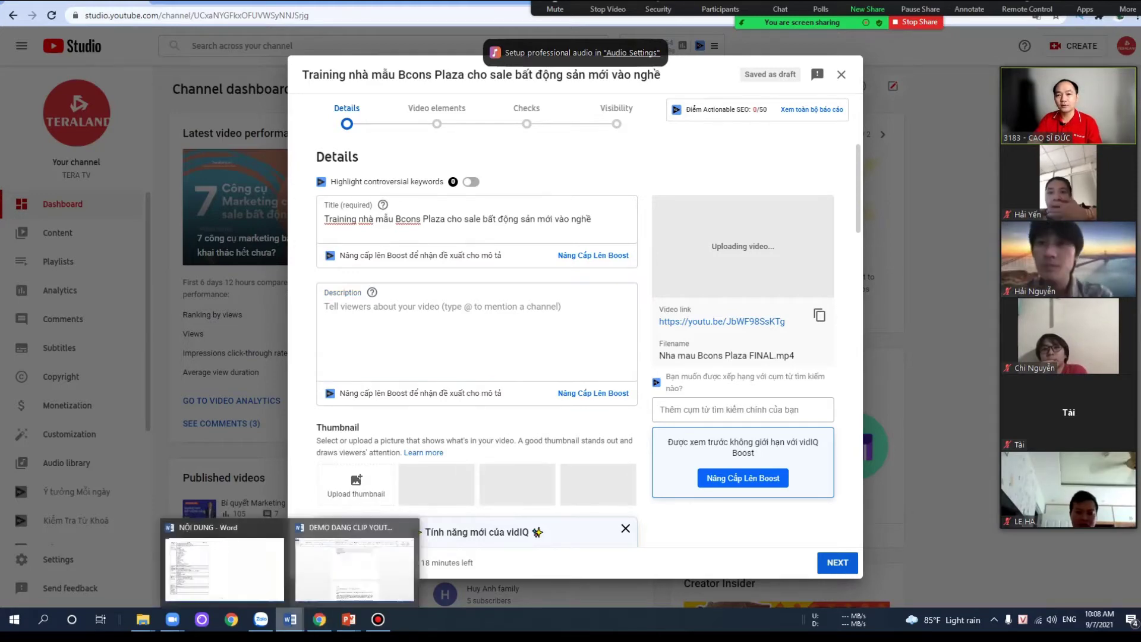
left_click(355, 569)
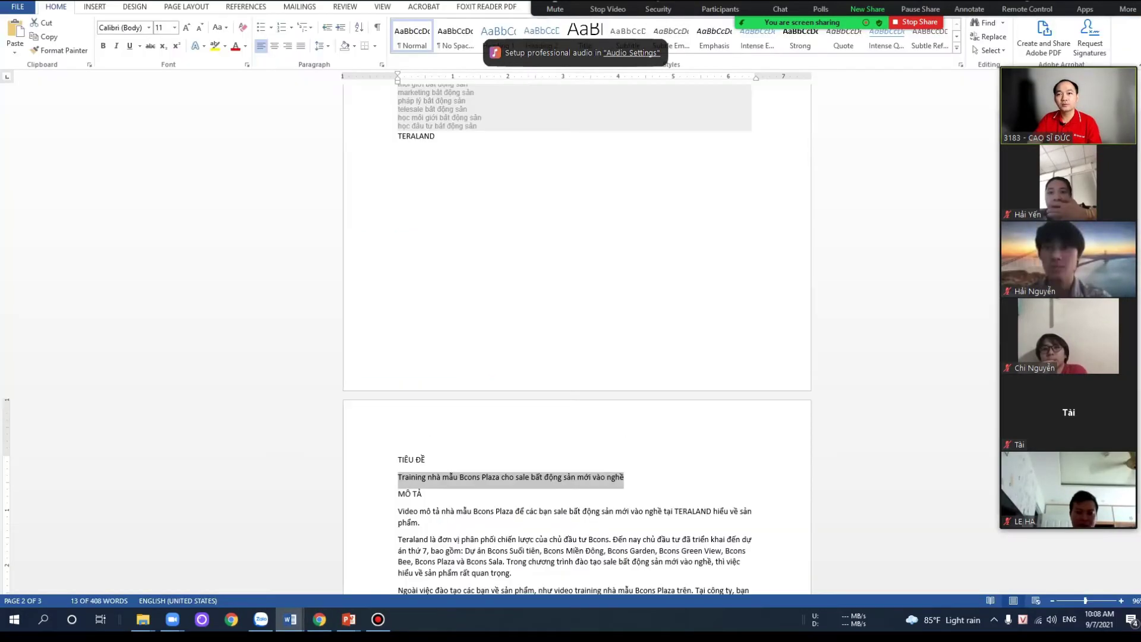
scroll(576, 297, "down", 10)
scroll(576, 297, "up", 2)
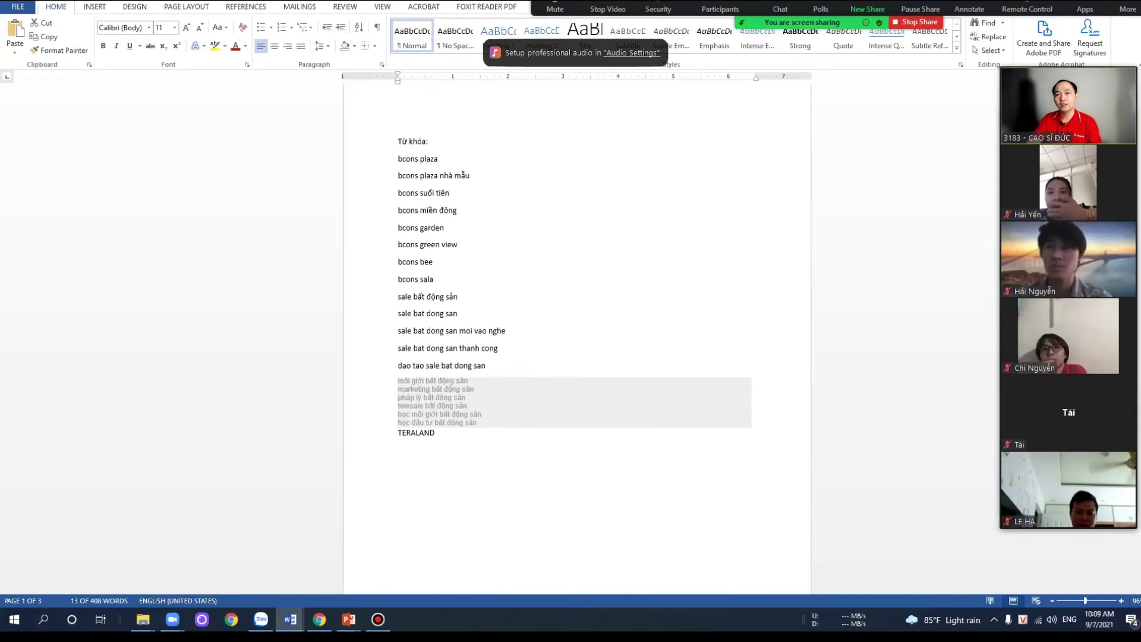
key("shift+Down")
key("shift+Down")
key("shift+Down")
key("shift+Down")
key("shift+Down")
key("shift+Down")
key("shift+Down")
key("shift+Down")
key("shift+Down")
key("shift+Down")
key("shift+Down")
key("shift+Down")
key("shift+Down")
key("shift+Down")
key("shift+Down")
key("shift+Down")
key("shift+Down")
key("shift+Down")
key("shift+Down")
key("ctrl+c")
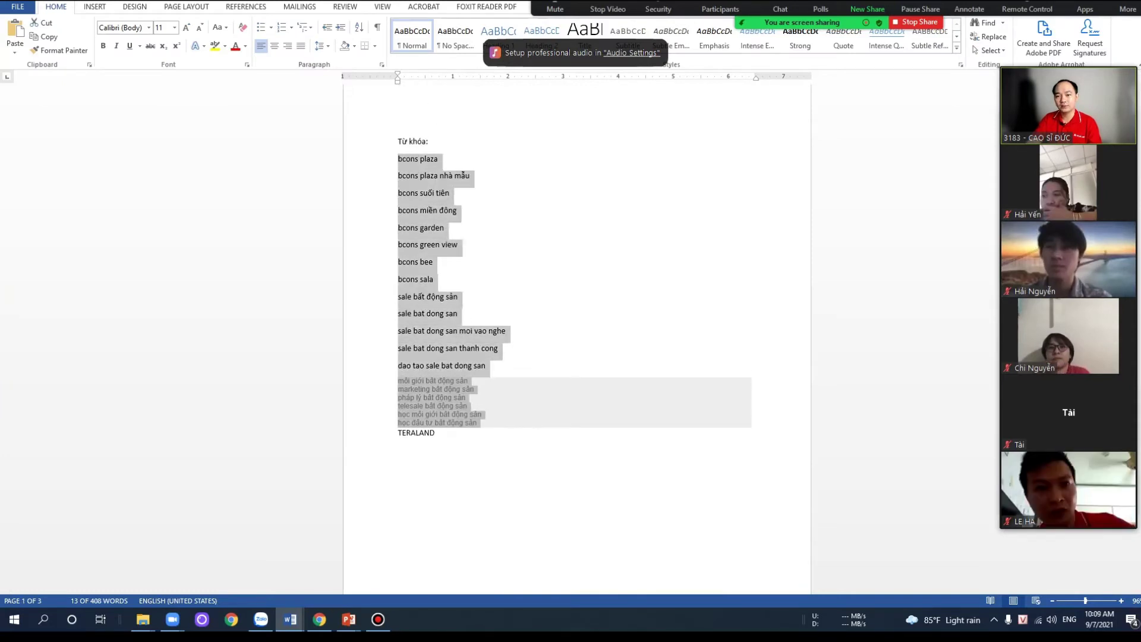
- Paste the copied keyword list into the video description in YouTube Studio and insert two blank lines above it
key("alt+Tab")
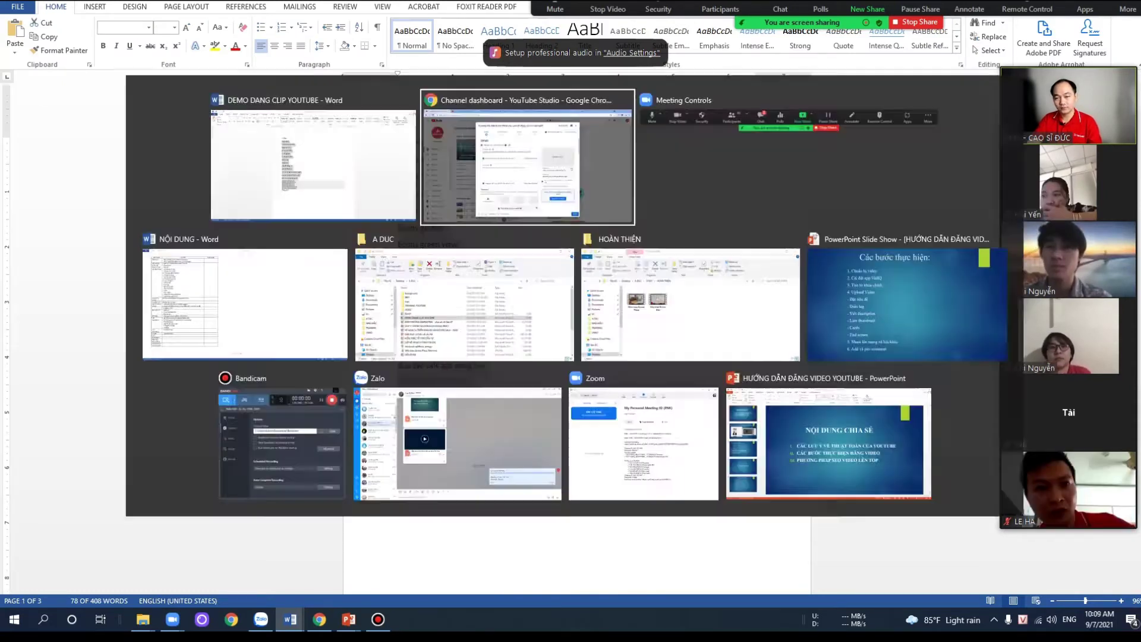
key("ctrl+v")
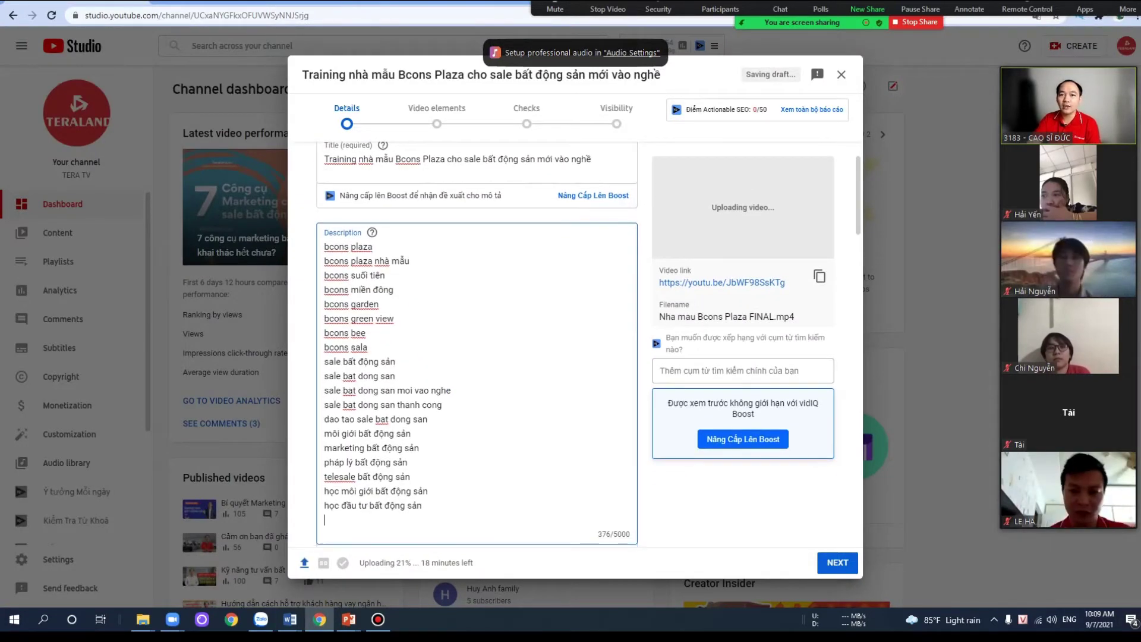
key("ctrl+Home")
key("Return")
key("Return")
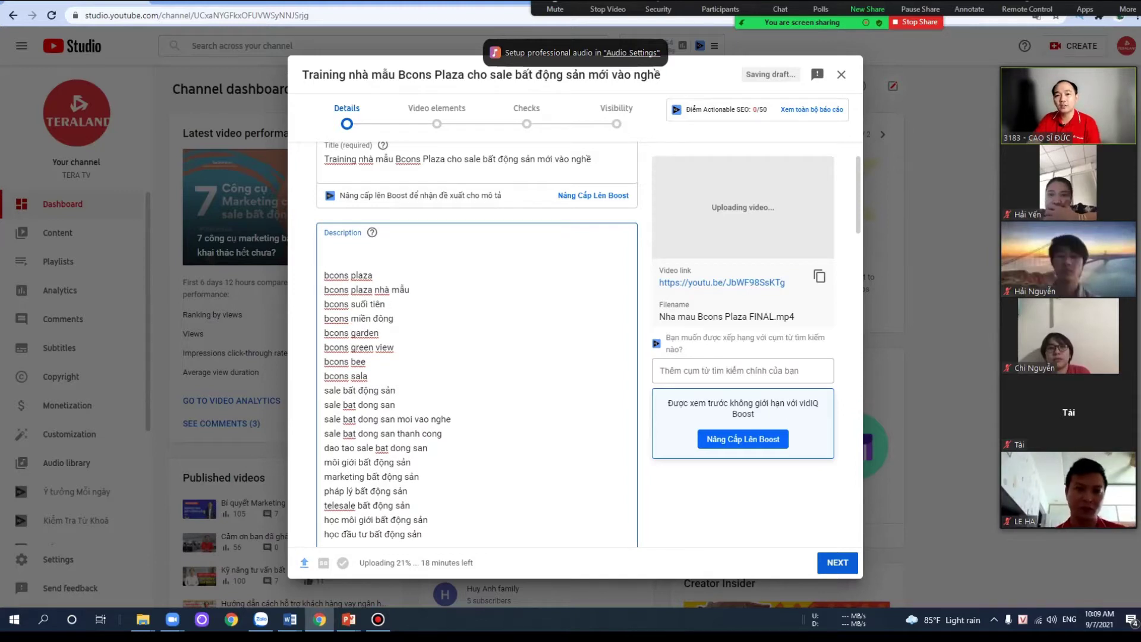
scroll(475, 357, "down", 1)
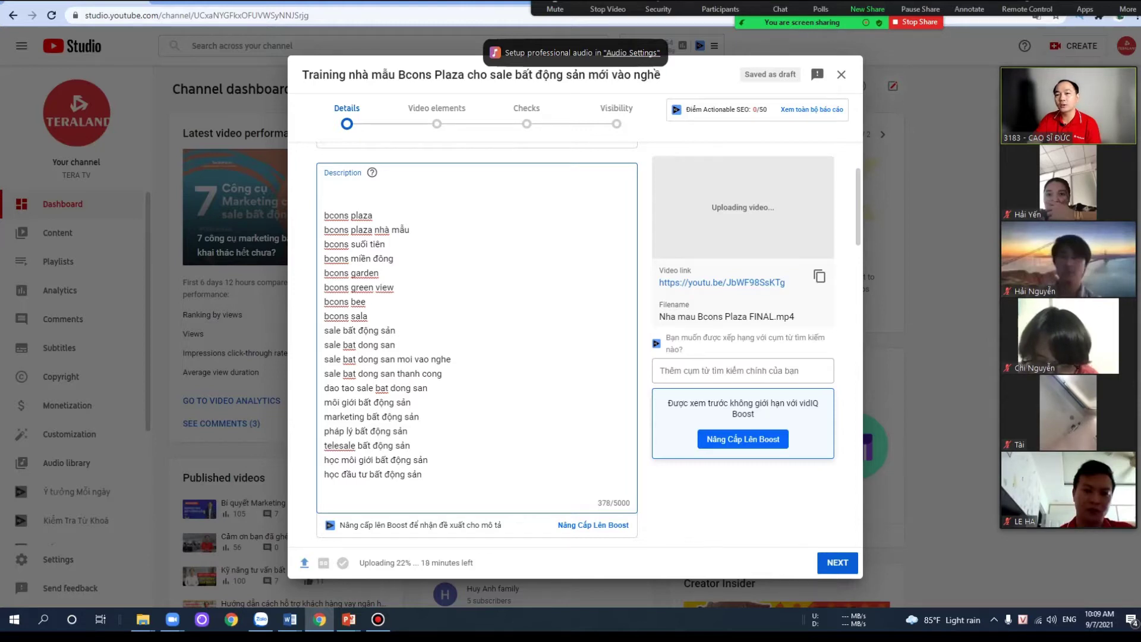
scroll(477, 345, "up", 1)
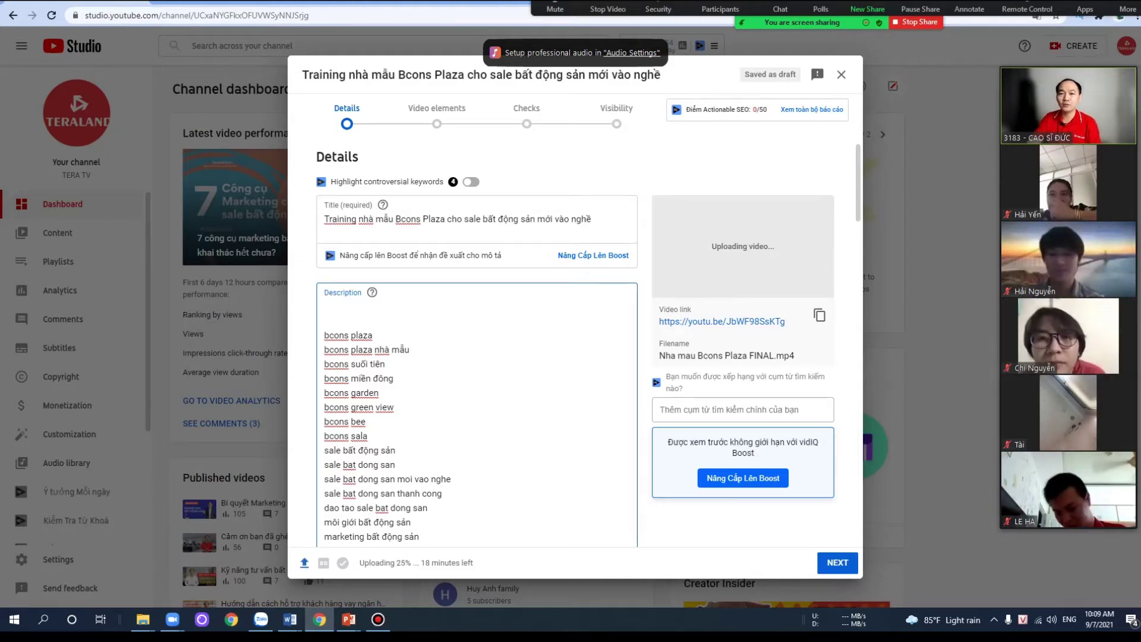
scroll(588, 342, "down", 1)
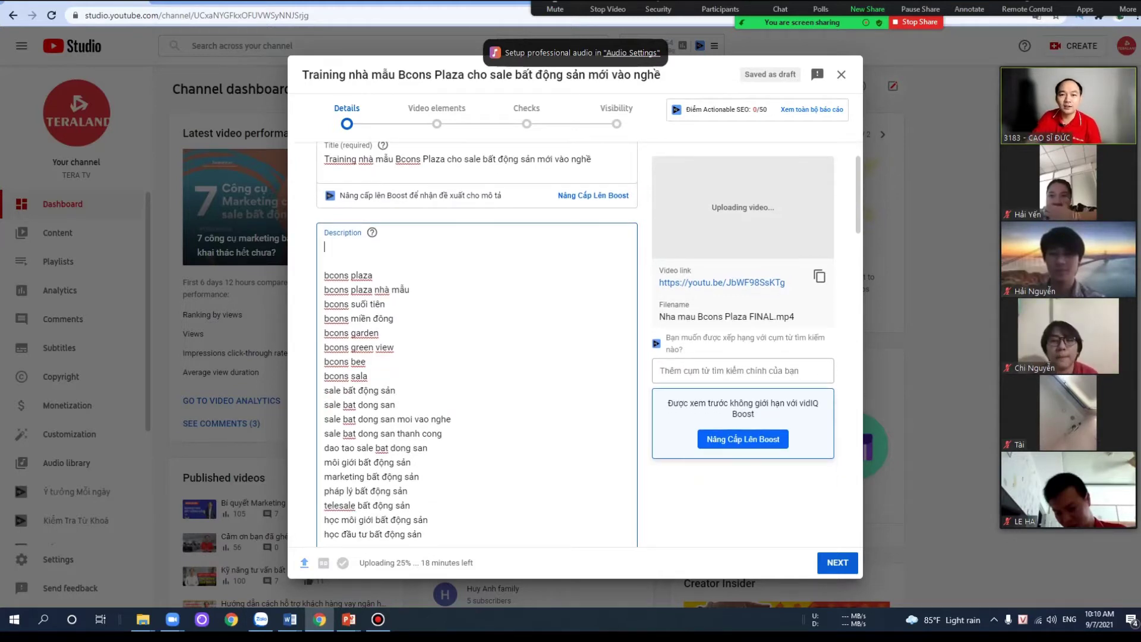
scroll(588, 341, "down", 2)
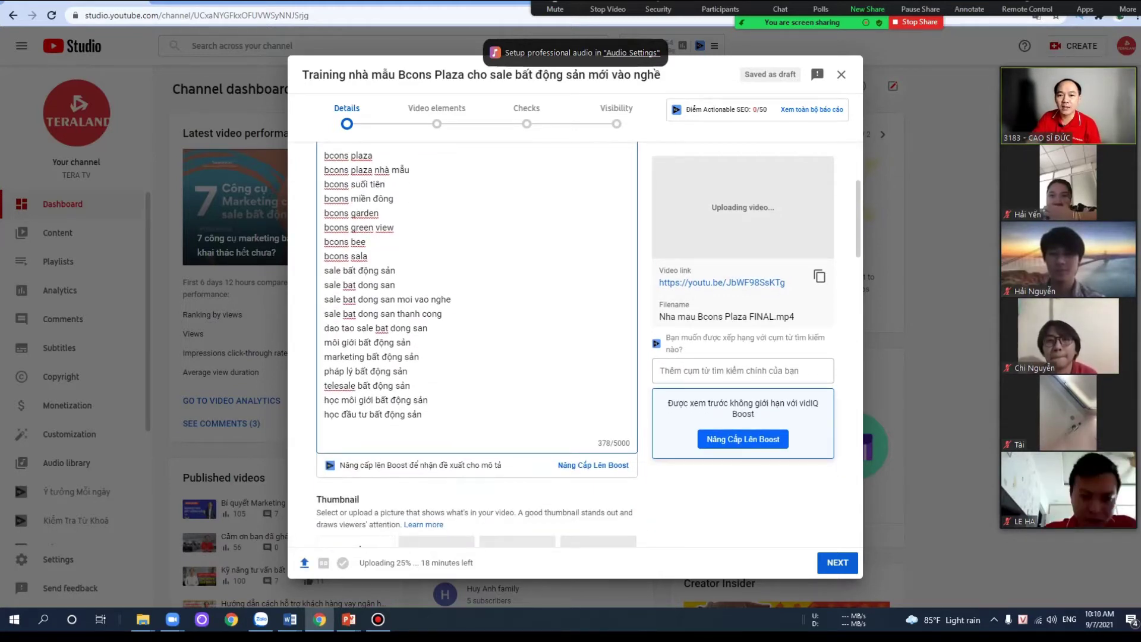
scroll(588, 341, "up", 1)
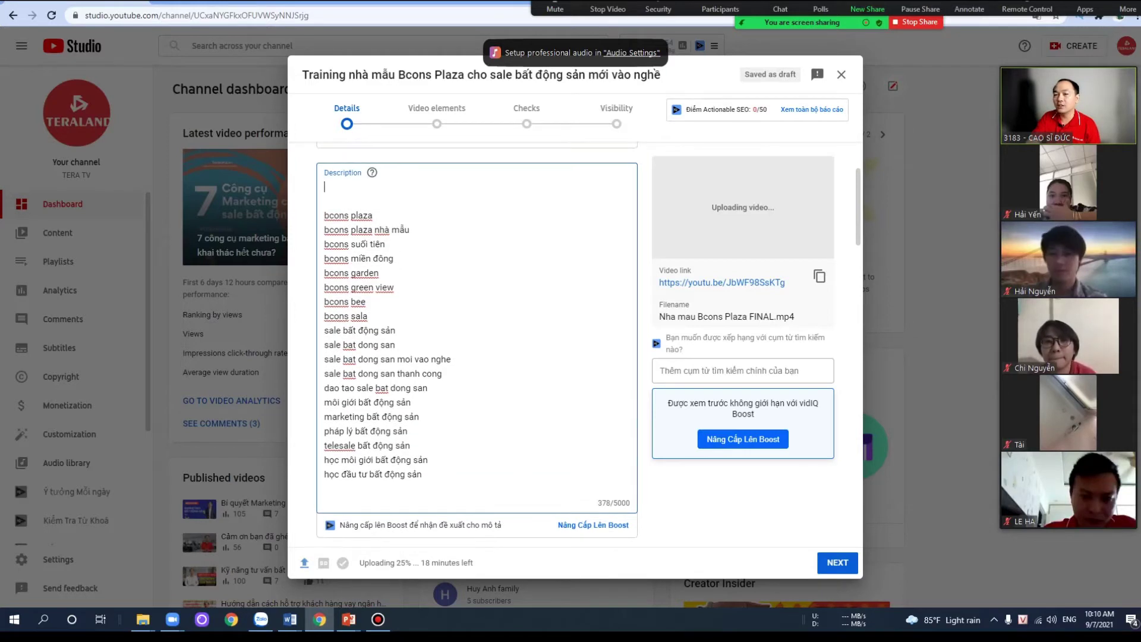
scroll(477, 343, "up", 1)
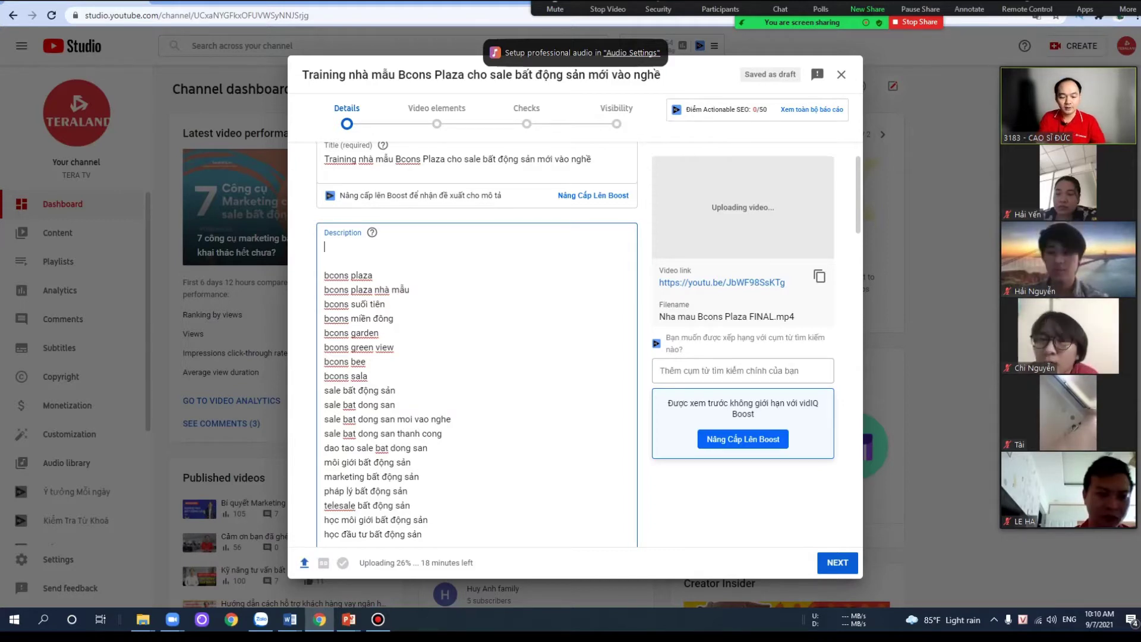
- Add the outline lines "- Câu đầu tiên" and "- Đoạn giữa" at the start of the description, above the keywords
type("- Câu")
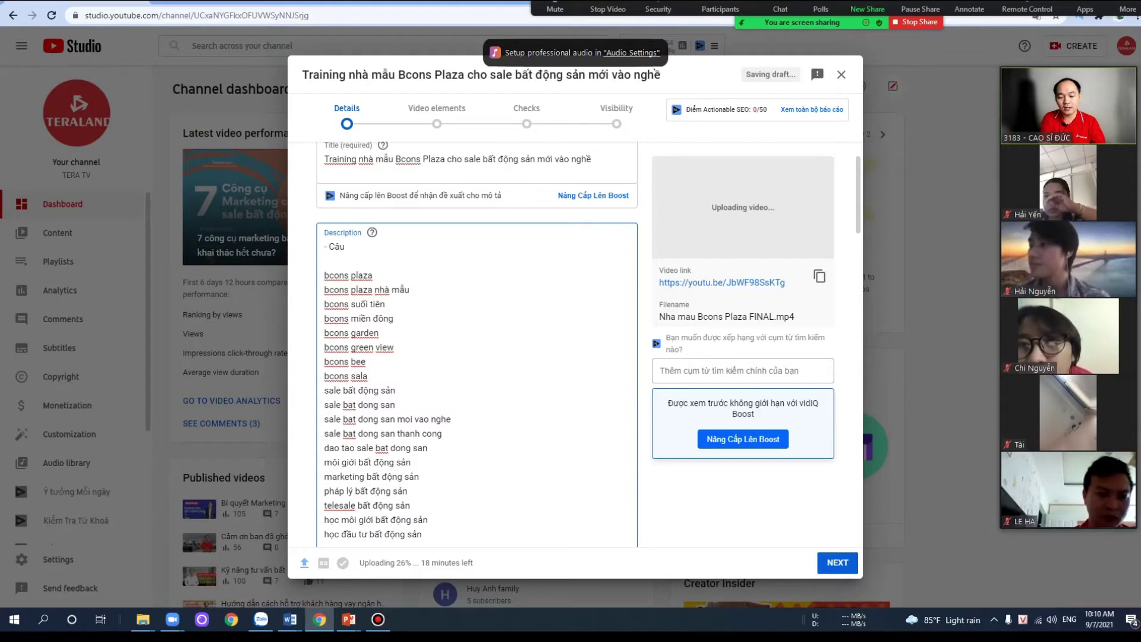
type(" đầu")
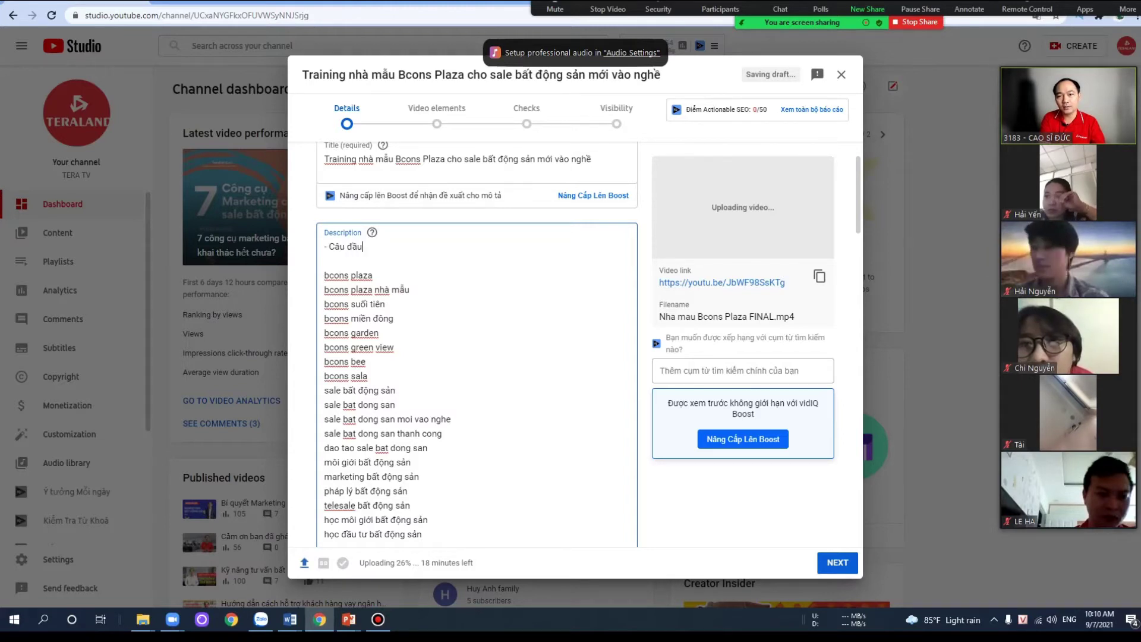
type(" tiên")
key("Return")
type("\\")
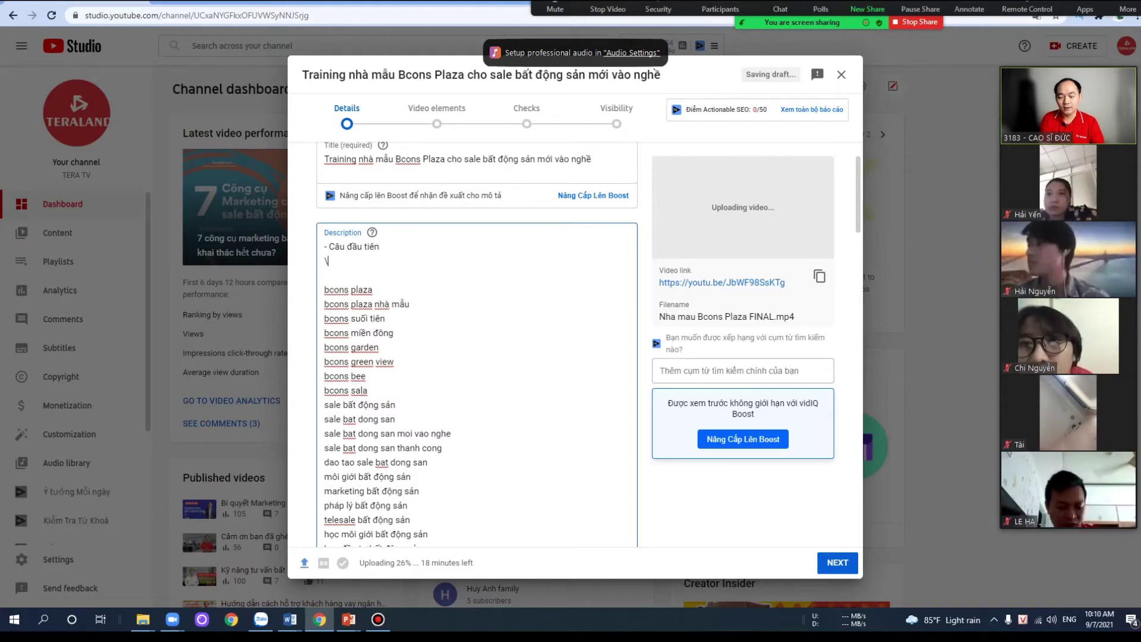
key("BackSpace")
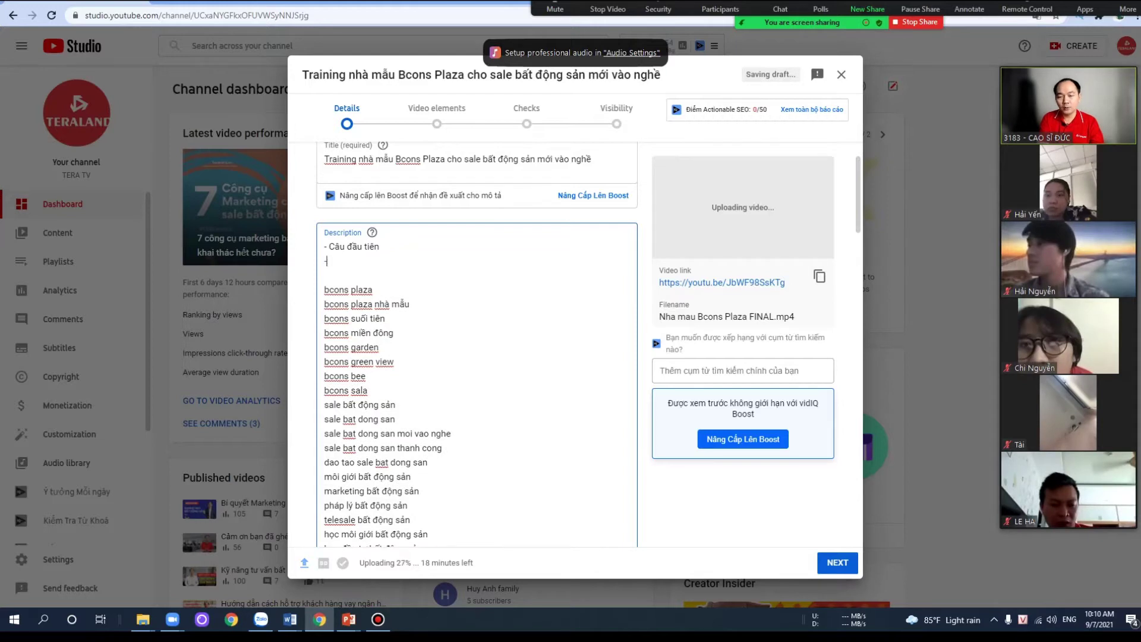
type("- Doan")
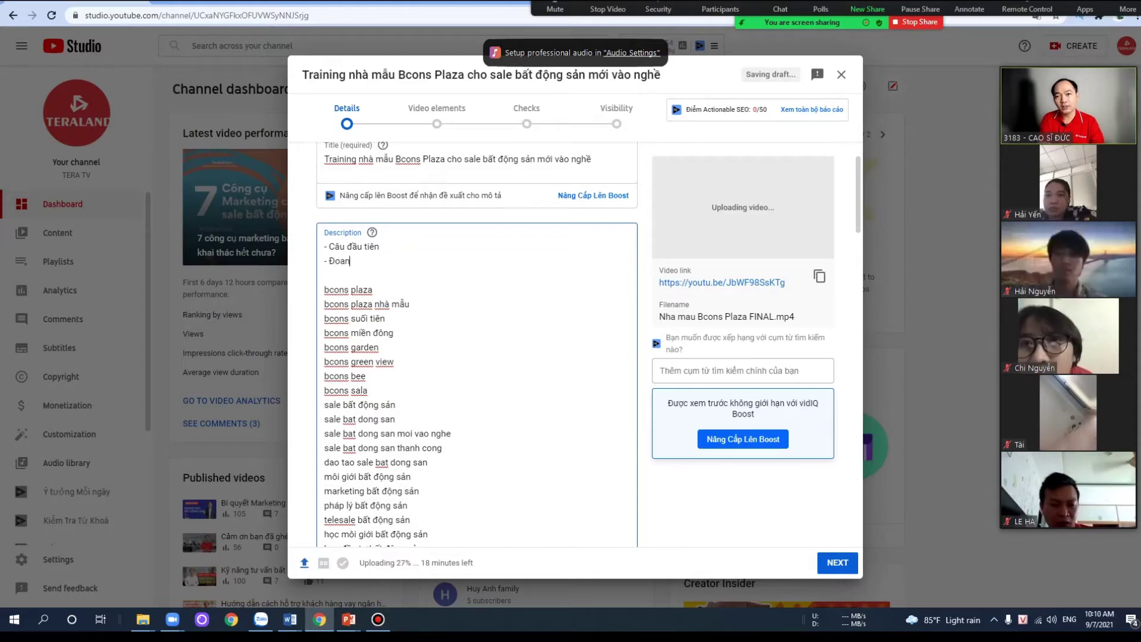
type(" giu")
type("a")
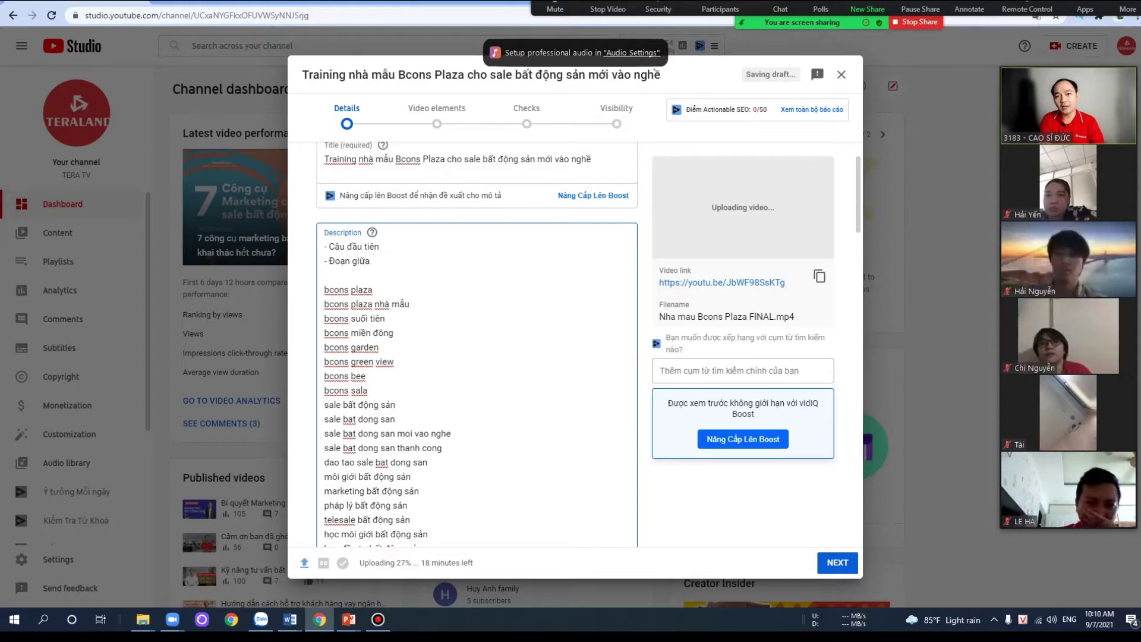
- Add the outline lines "- Timeline" and "- Các link video khác liên quan" below "- Đoạn giữa" in the description
key("Return")
type("- T")
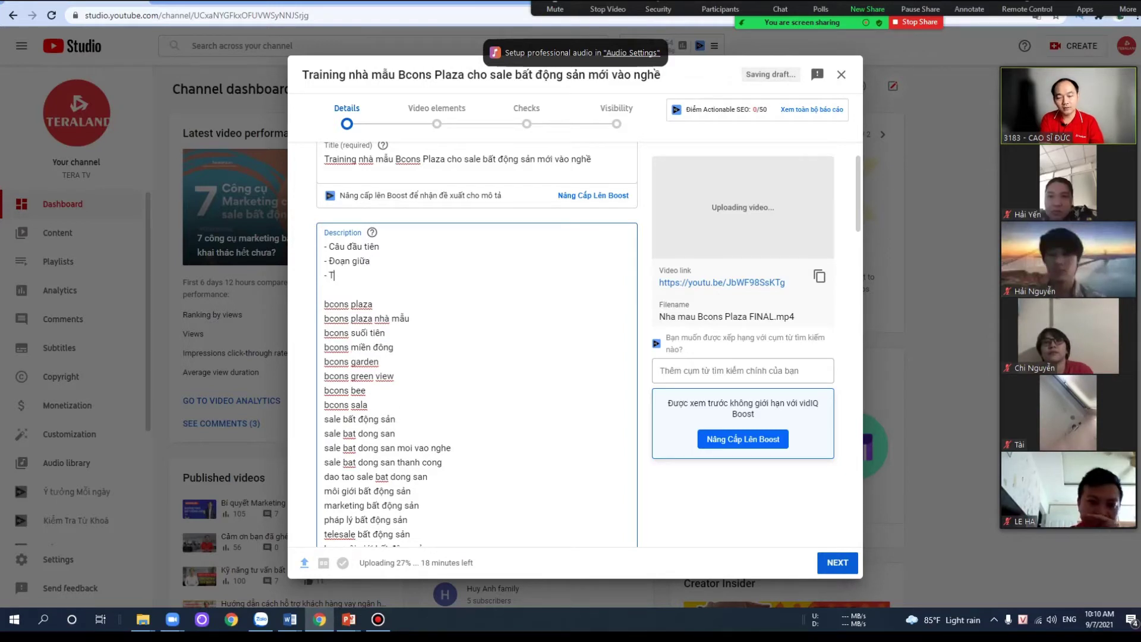
type("imeline")
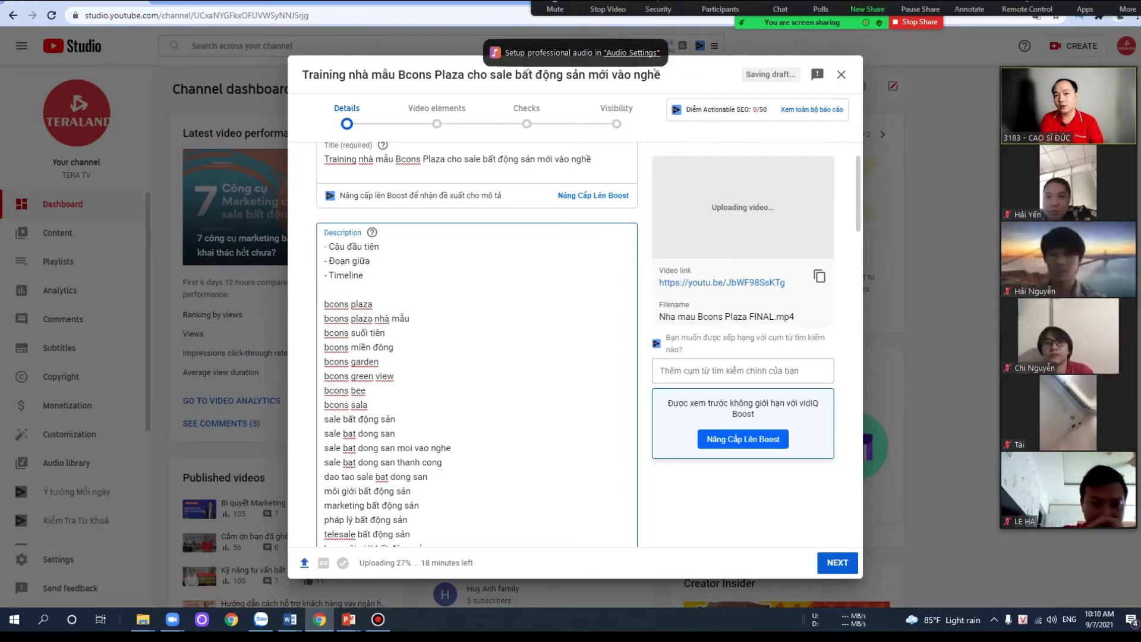
key("Return")
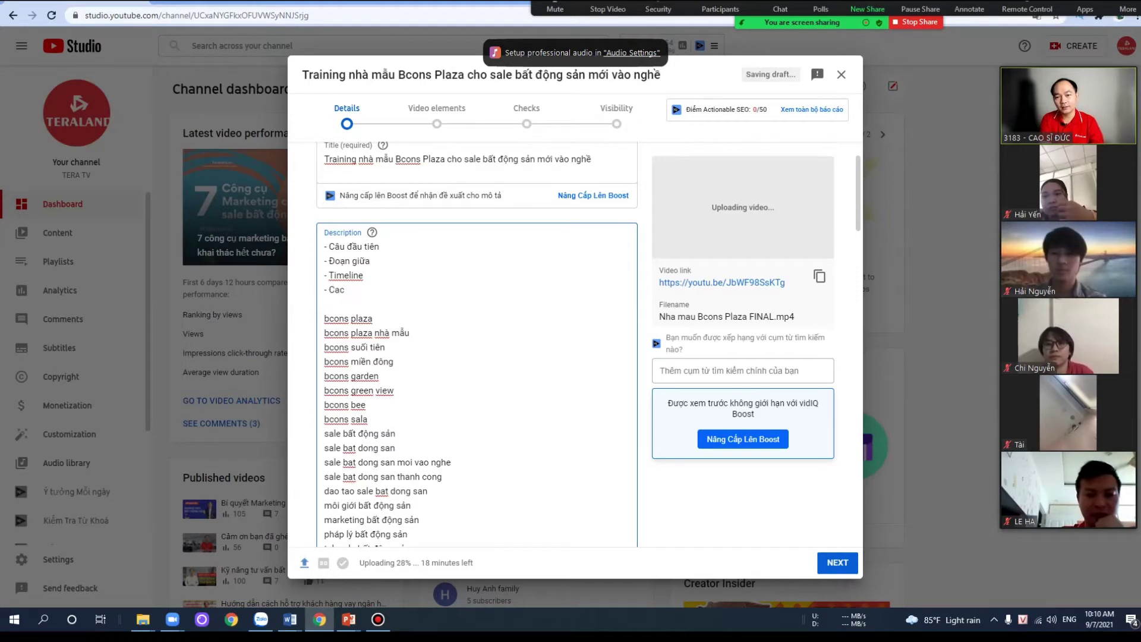
type("link vide")
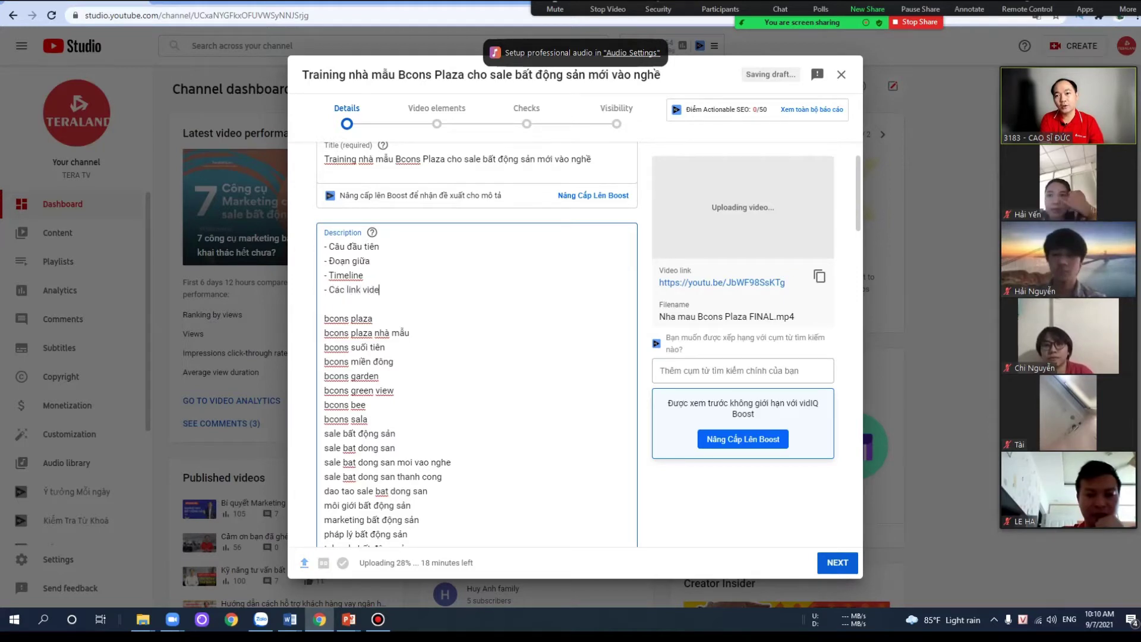
type("o khác liên u")
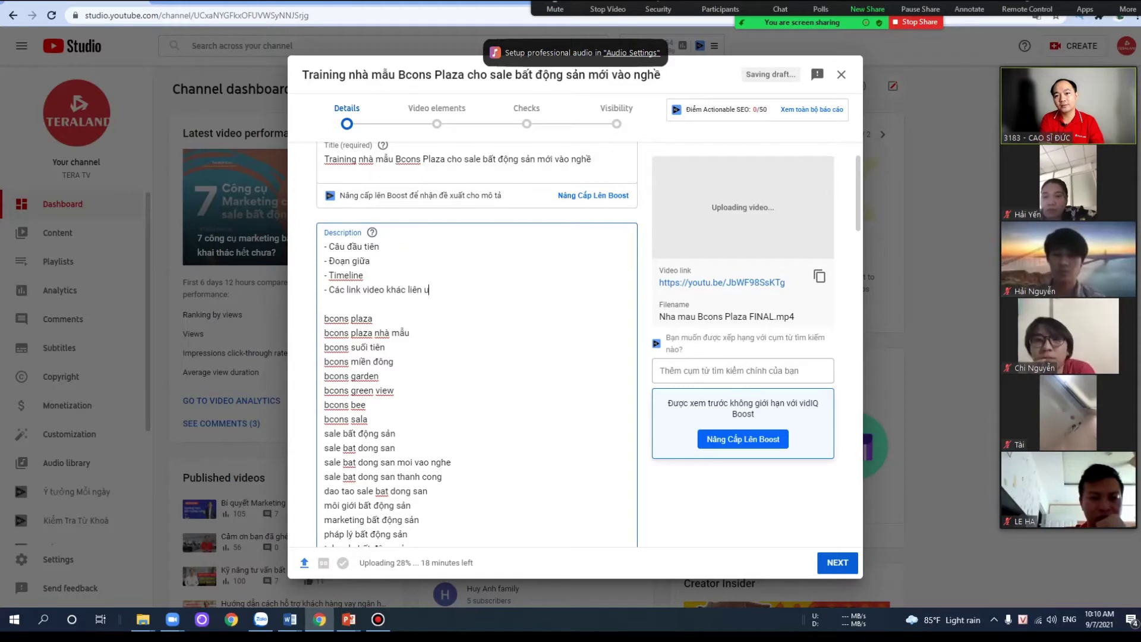
key("BackSpace")
type("quan")
- Add "- Hashtag" as the last outline line above the keywords in the description
key("Return")
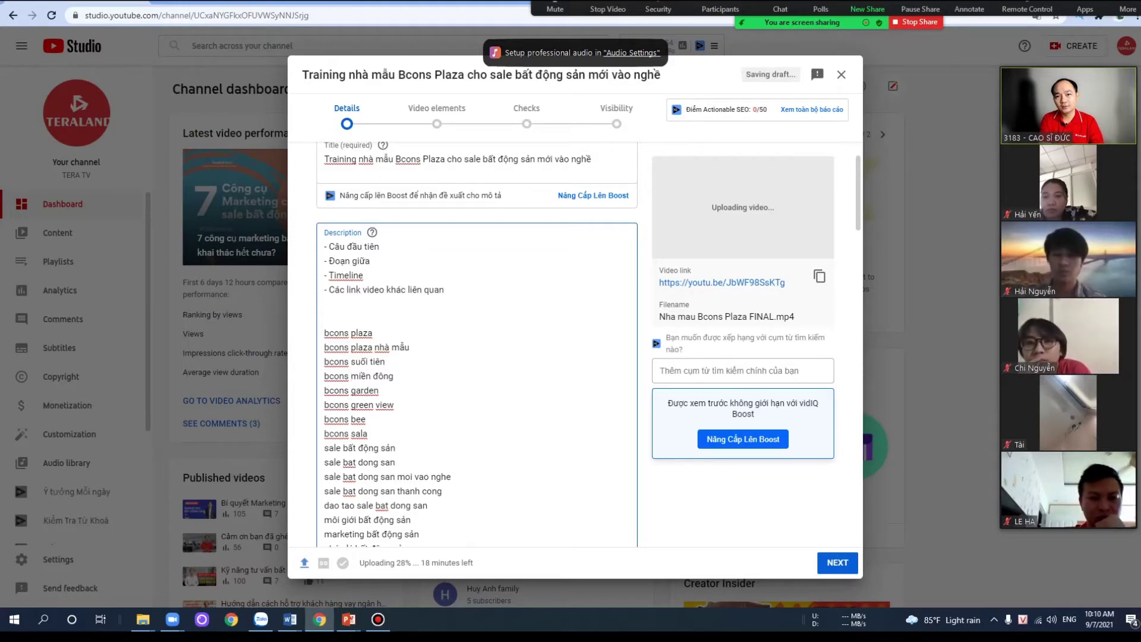
type("- H")
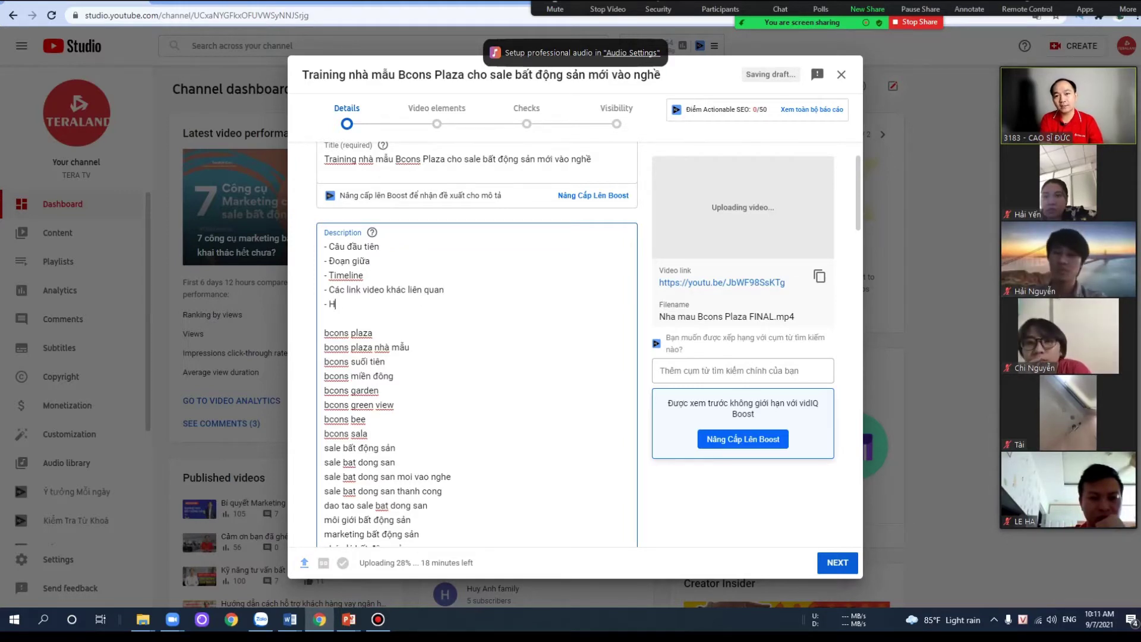
type("asta")
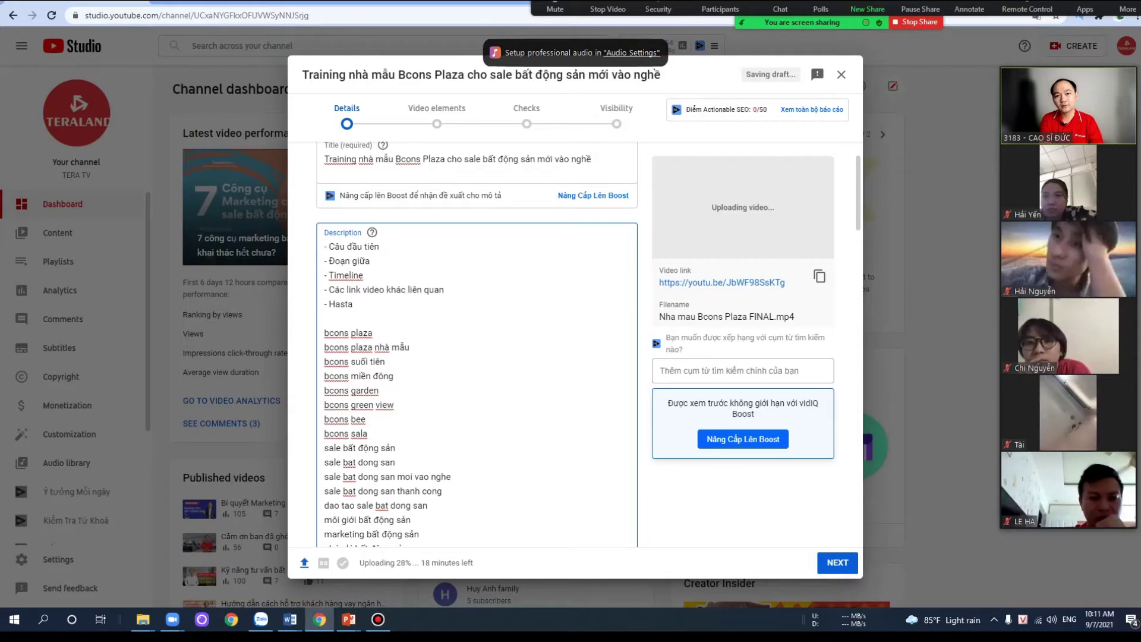
key("BackSpace")
key("BackSpace")
type("hta")
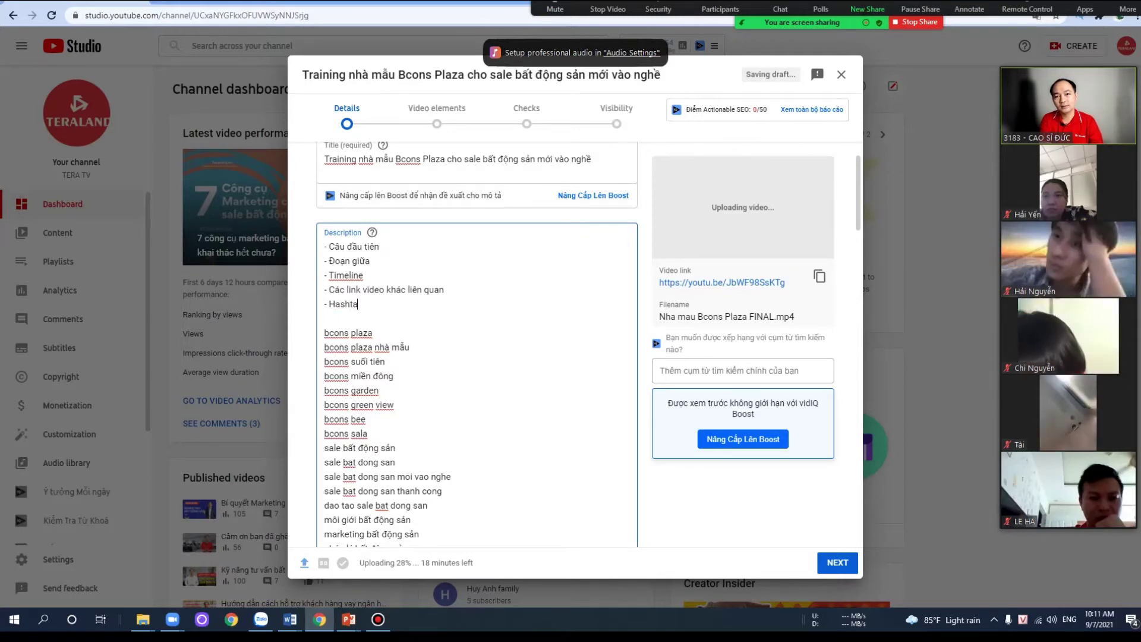
type("g")
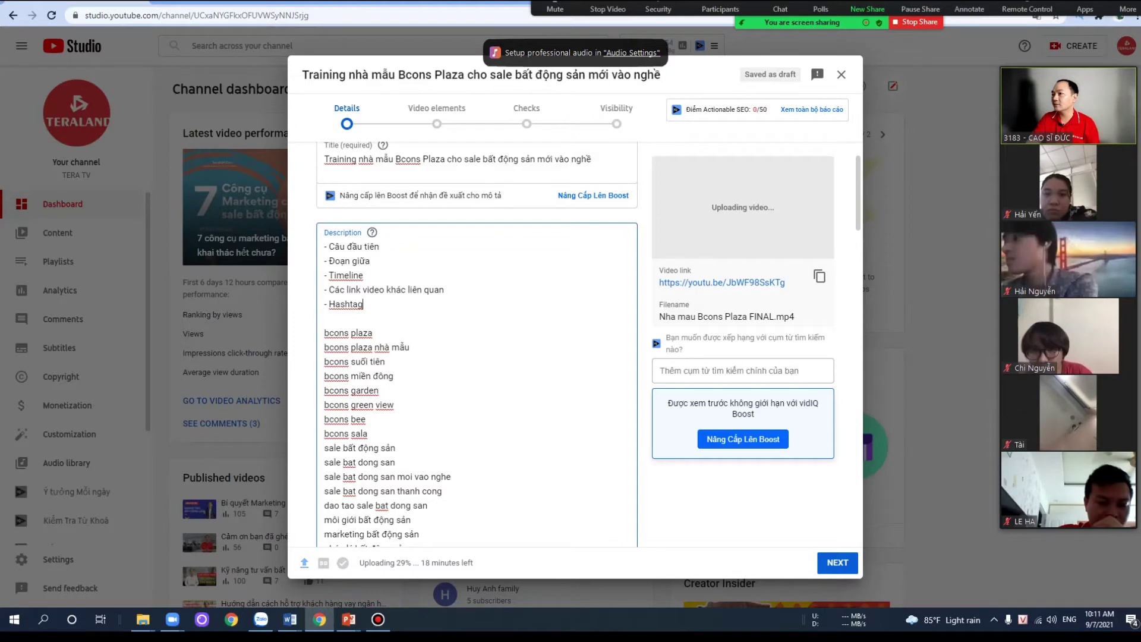
- Delete the five outline lines from "- Câu đầu tiên" through "- Hashtag" at the start of the description
left_click(324, 318)
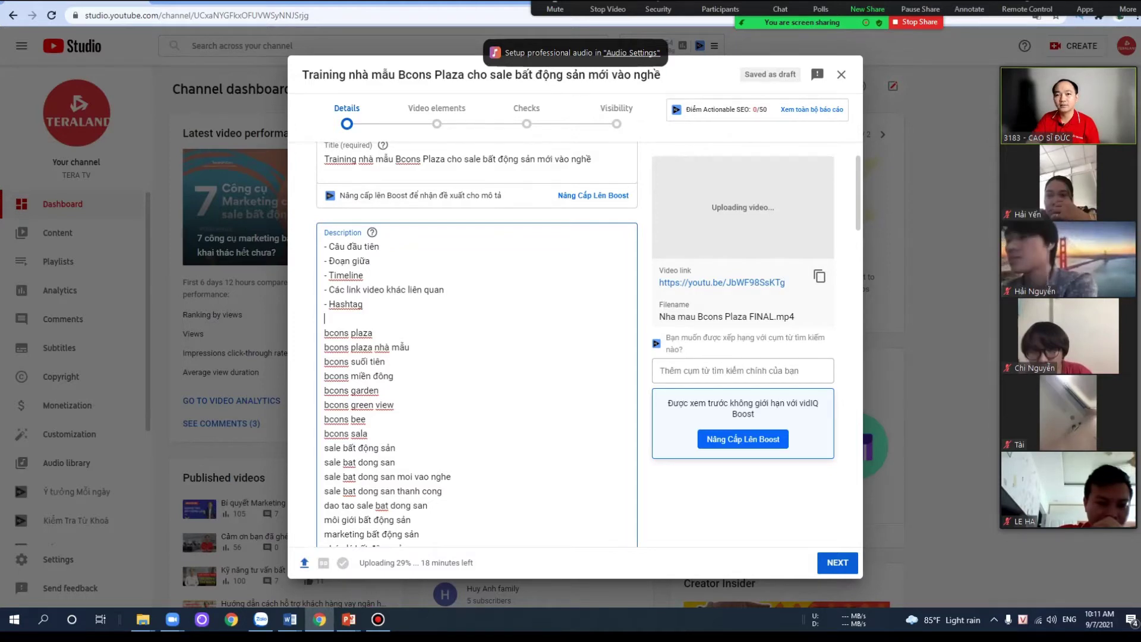
scroll(475, 344, "up", 1)
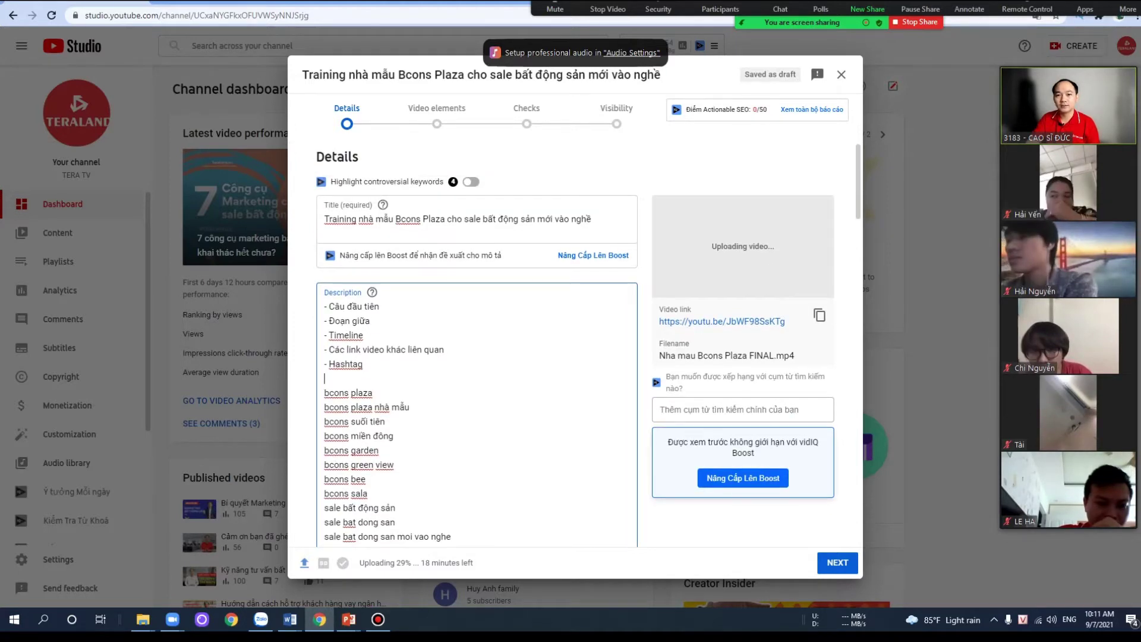
key("shift+Up")
key("shift+Up")
key("shift+Up")
key("shift+Up")
key("shift+Up")
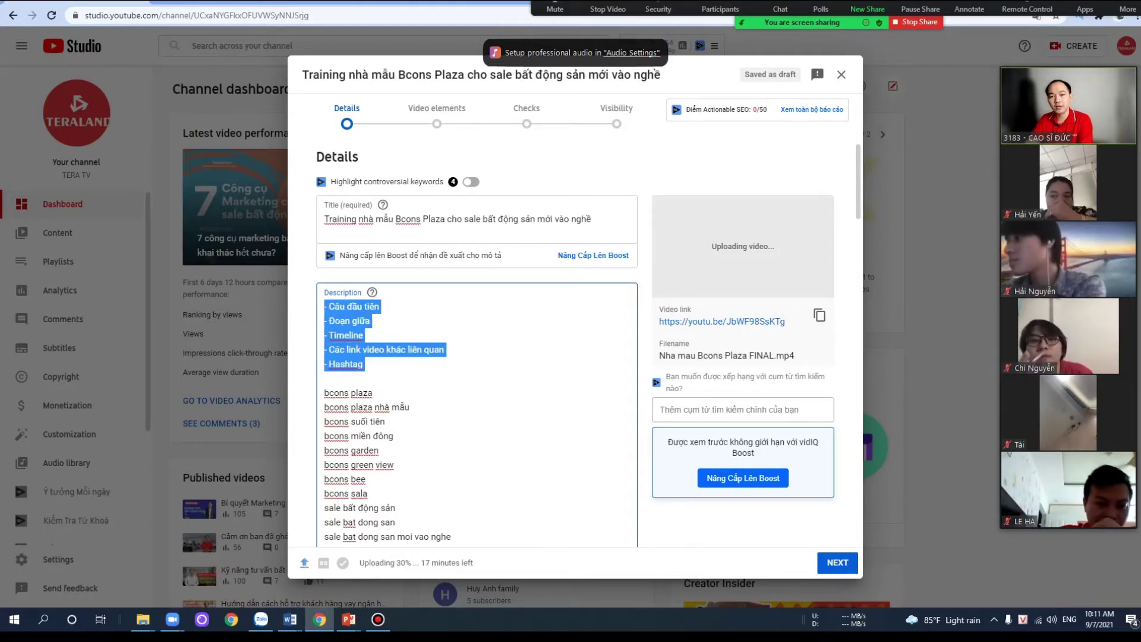
key("BackSpace")
- Delete the whole keyword list from "bcons plaza" through "học đầu tư bất động sản" from the description
scroll(681, 344, "down", 1)
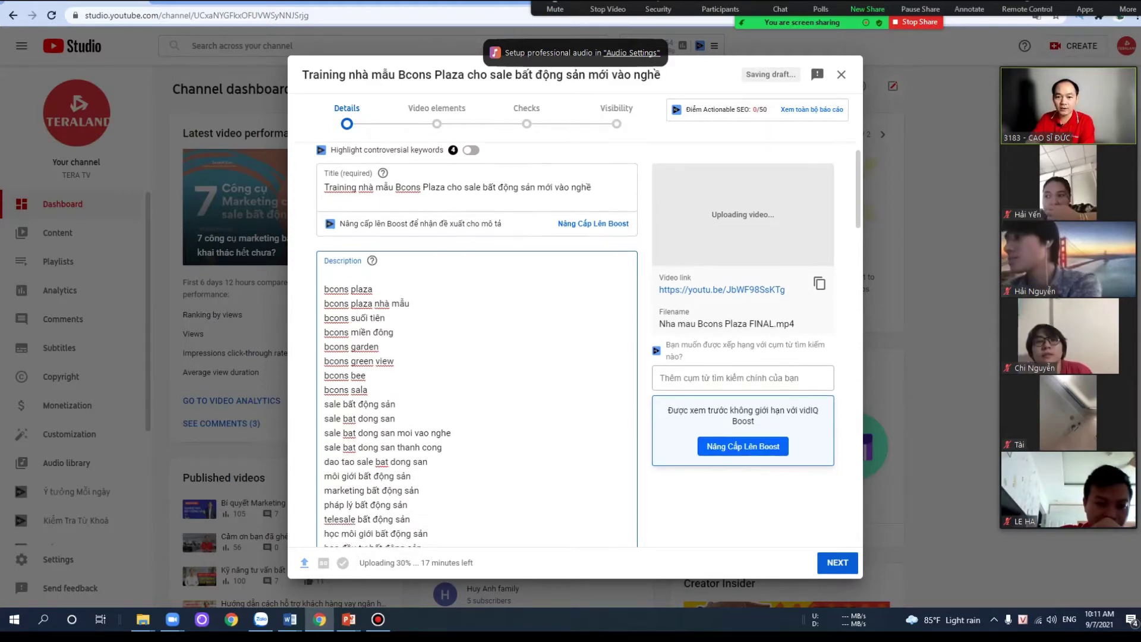
scroll(682, 345, "down", 1)
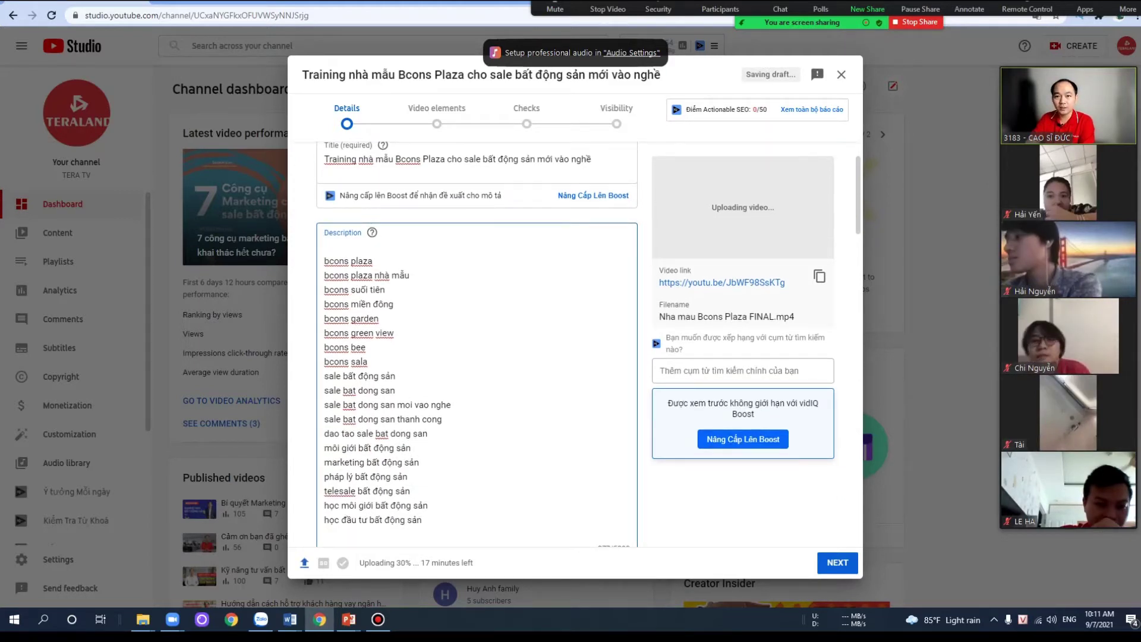
key("shift+Down")
key("shift+Down")
key("shift+Down")
key("shift+Down")
key("shift+Down")
key("shift+Down")
key("shift+Down")
key("shift+Down")
key("shift+Down")
key("shift+Down")
key("shift+Down")
key("shift+Down")
key("shift+Down")
key("shift+Down")
key("shift+Down")
key("shift+Down")
key("shift+Down")
key("shift+Down")
key("shift+Down")
key("shift+Down")
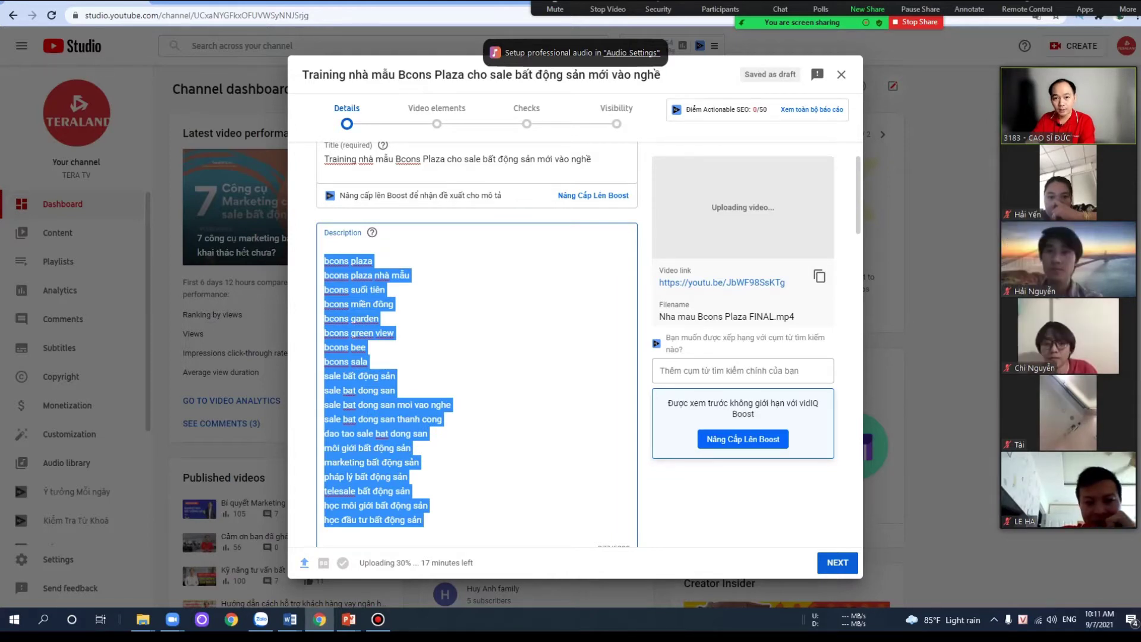
key("BackSpace")
- Copy the MÔ TẢ text through the closing hashtags from the DEMO DANG CLIP YOUTUBE Word document and paste it into YouTube Studio's video description
mouse_move(292, 621)
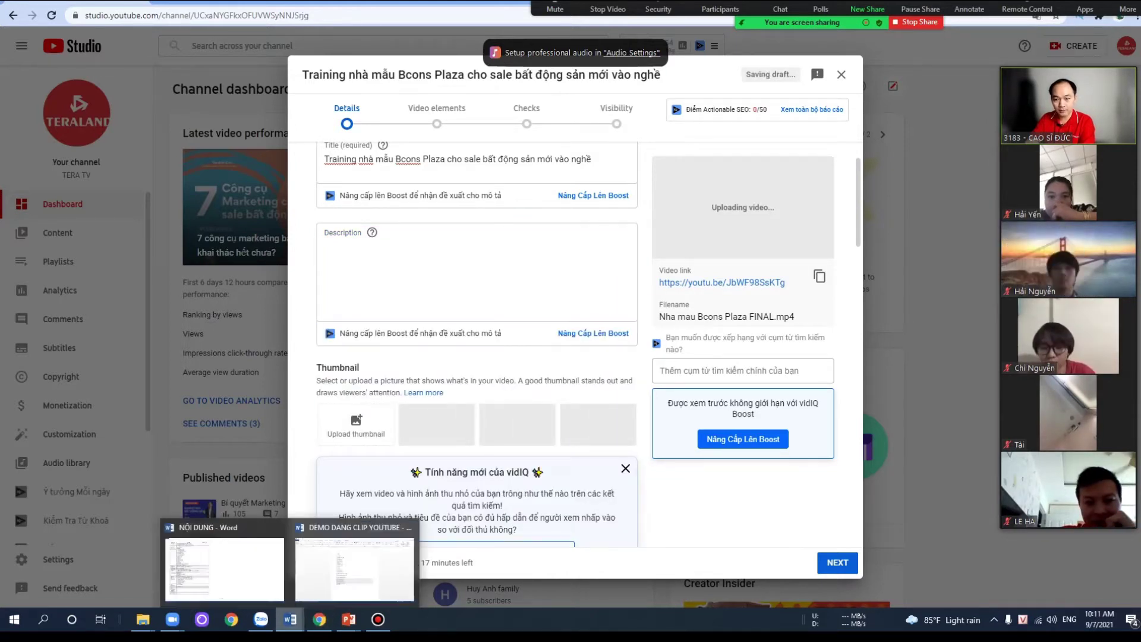
left_click(354, 569)
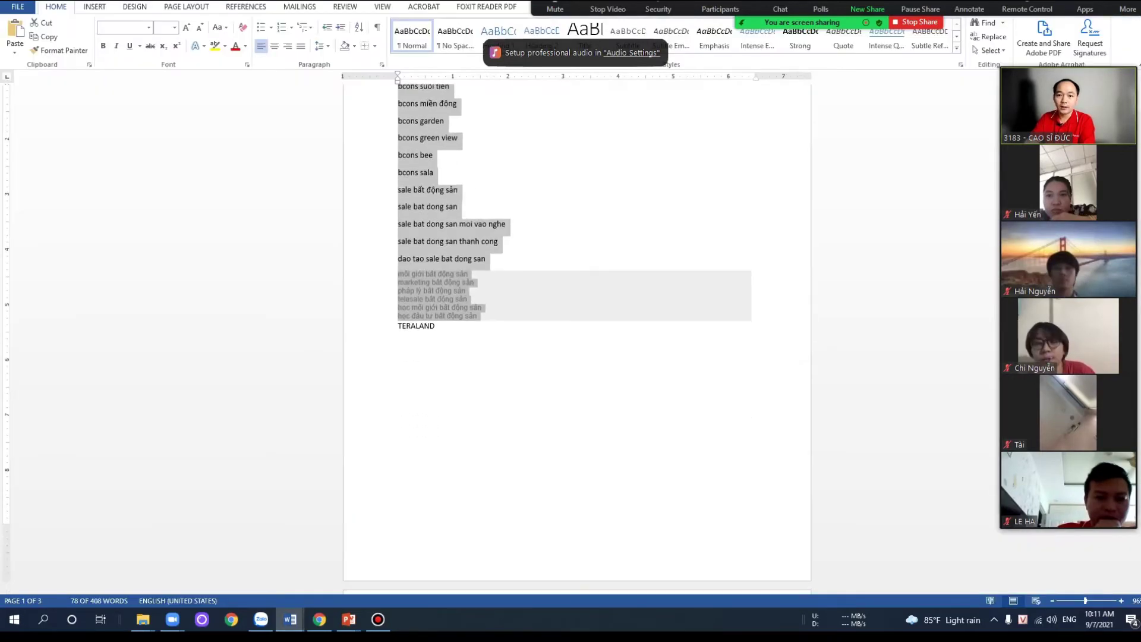
scroll(576, 332, "down", 10)
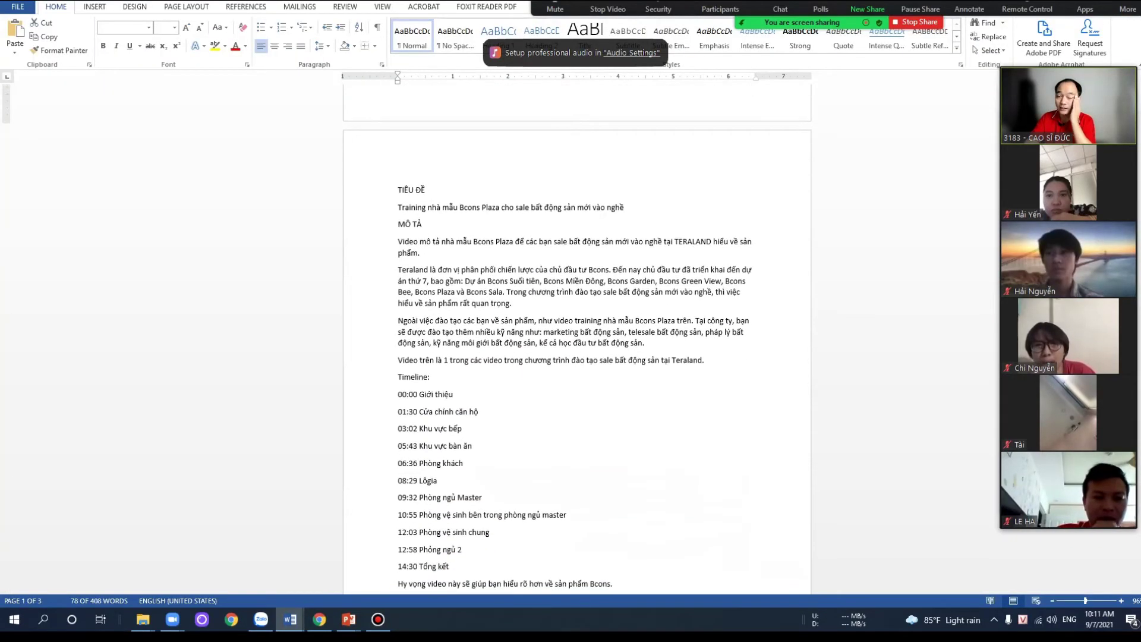
left_click_drag(398, 241, 540, 538)
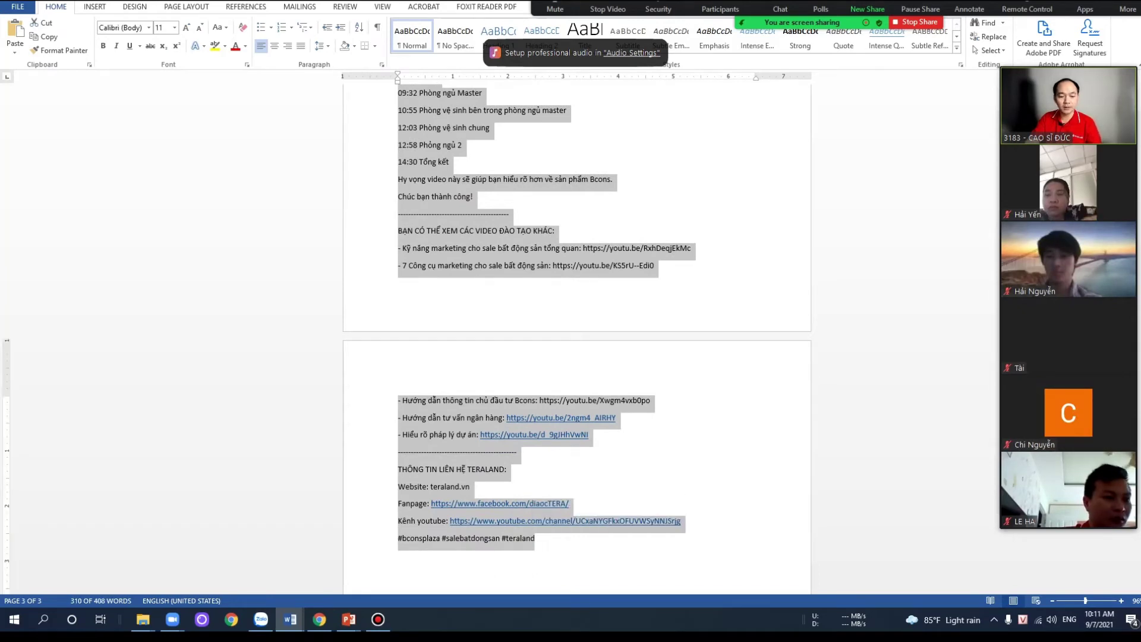
key("alt+Tab")
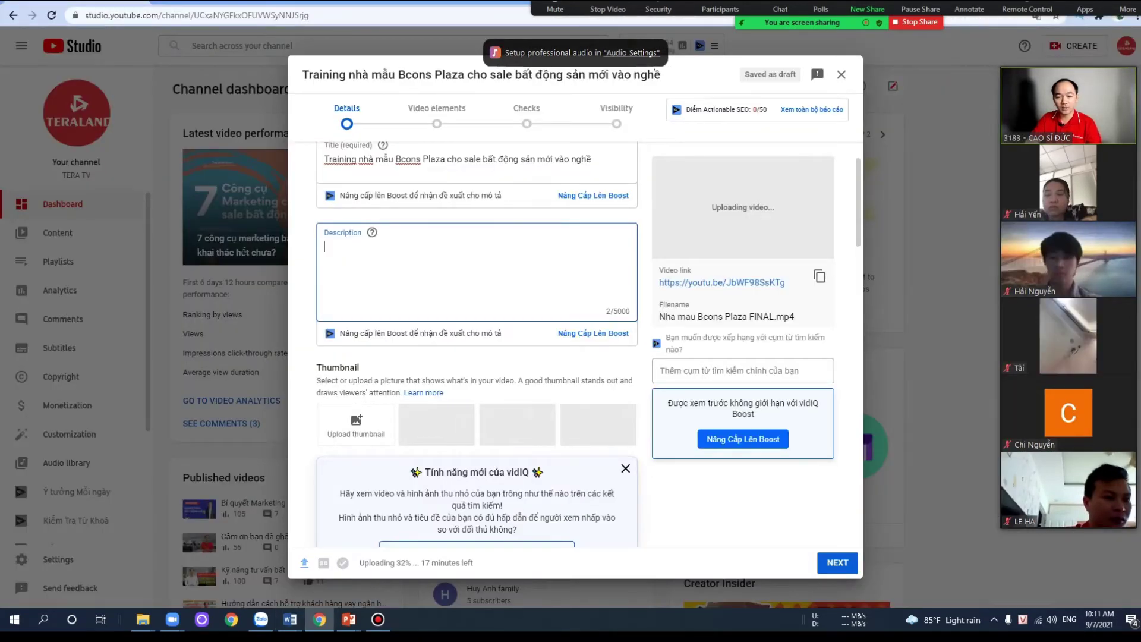
key("ctrl+v")
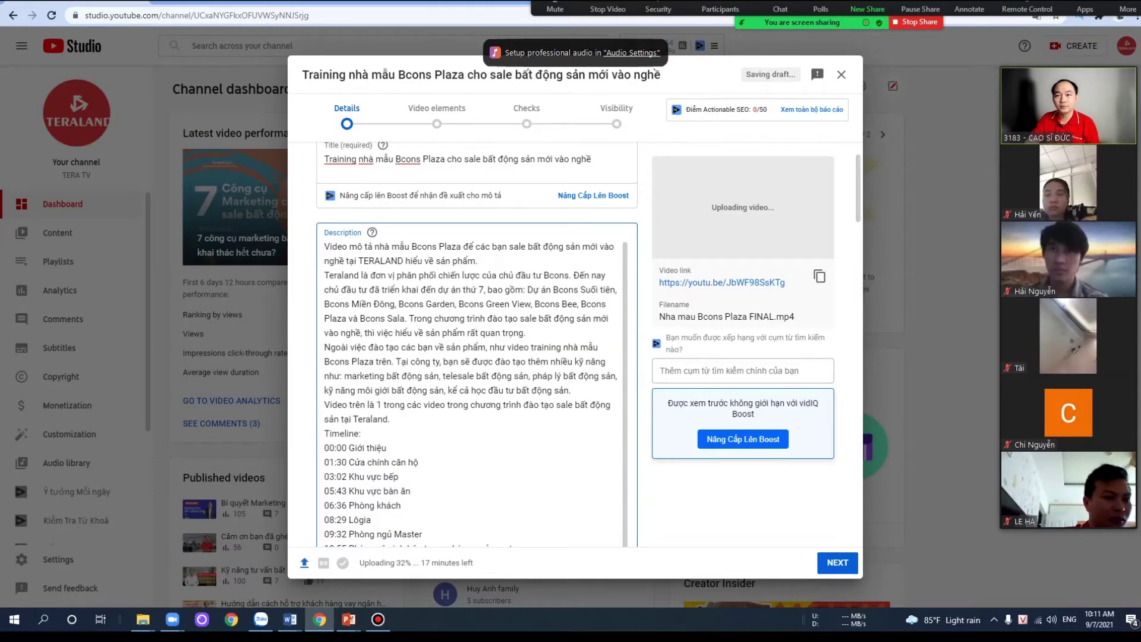
- Insert a blank line after each of the first three paragraphs of the description
left_click(477, 261)
key("Return")
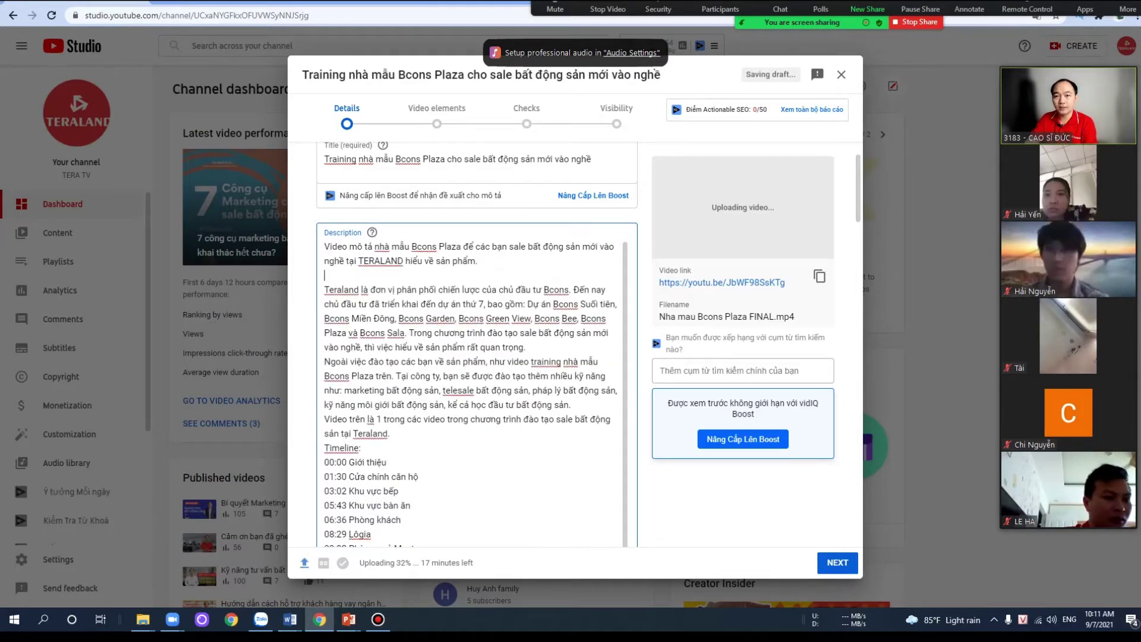
left_click(526, 347)
key("Return")
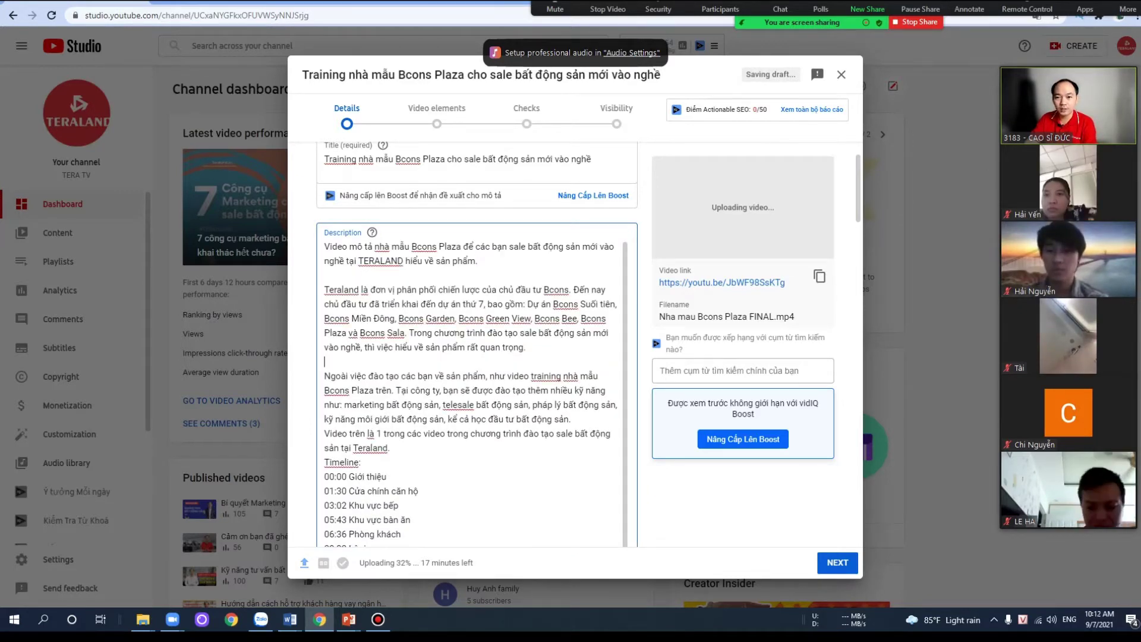
left_click(572, 419)
key("Return")
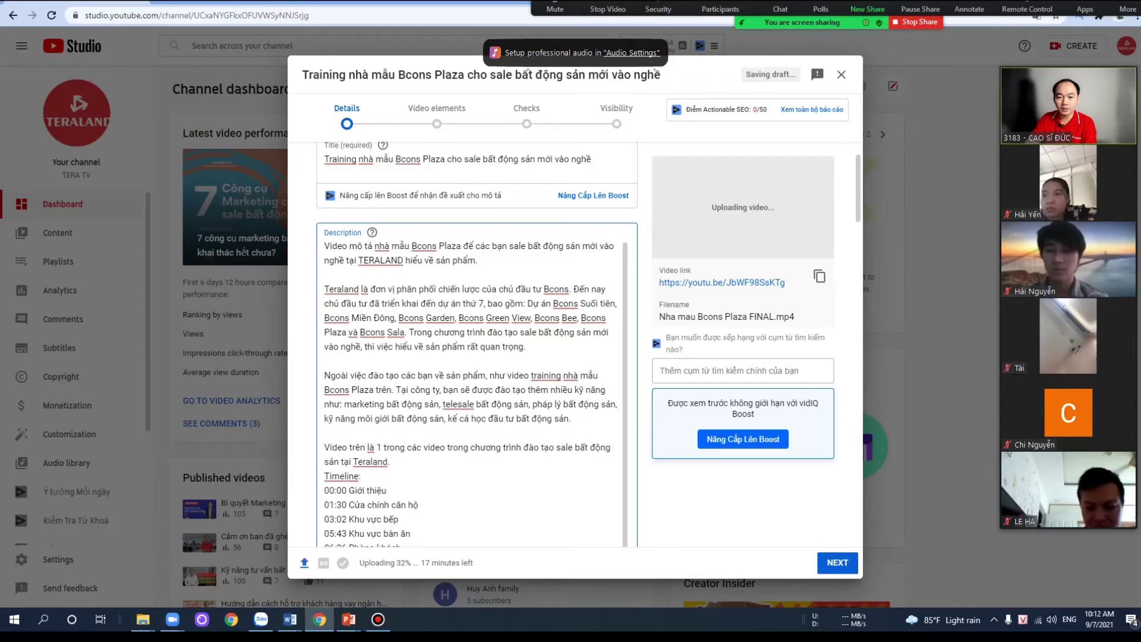
- Insert blank lines above both dashed separators, after the last training video link and after "Chúc bạn thành công!"
scroll(470, 386, "down", 2)
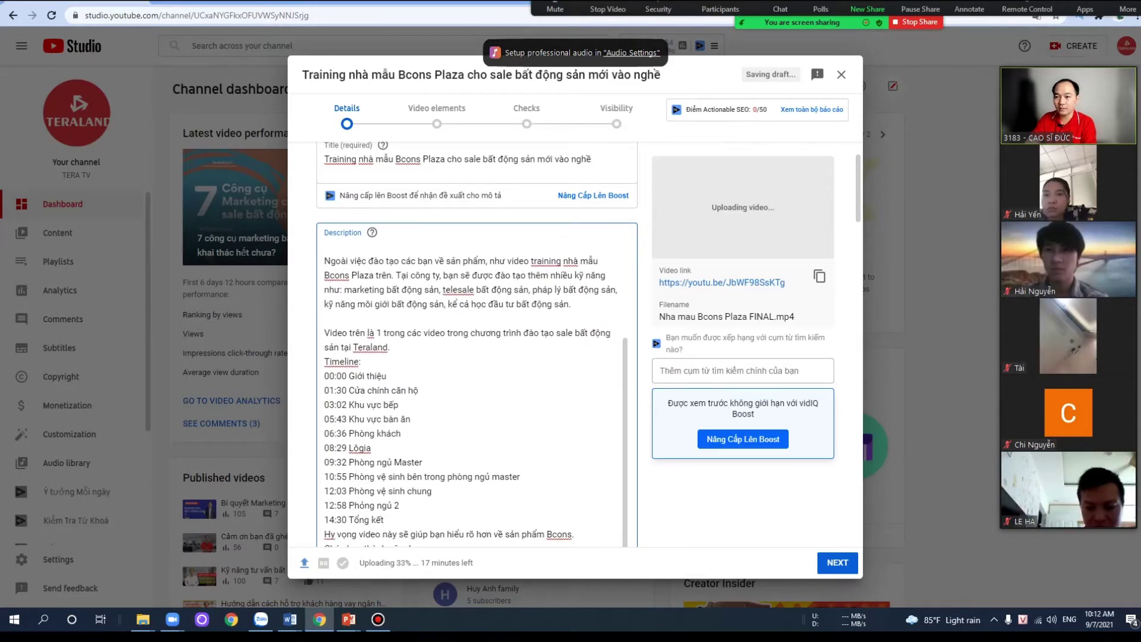
scroll(476, 356, "down", 8)
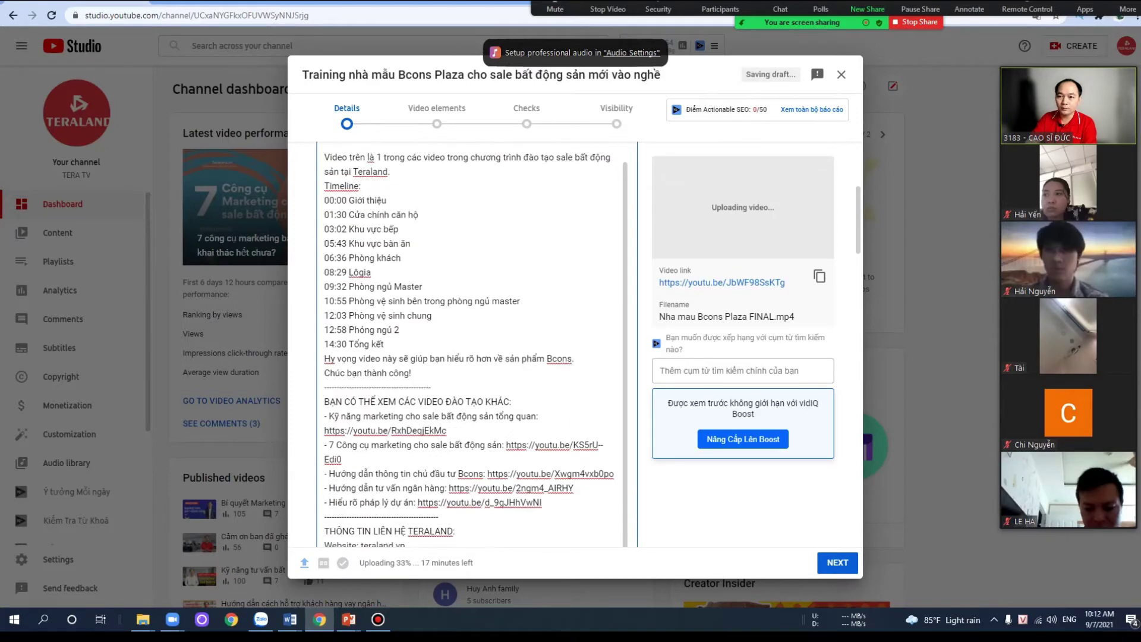
scroll(469, 327, "up", 2)
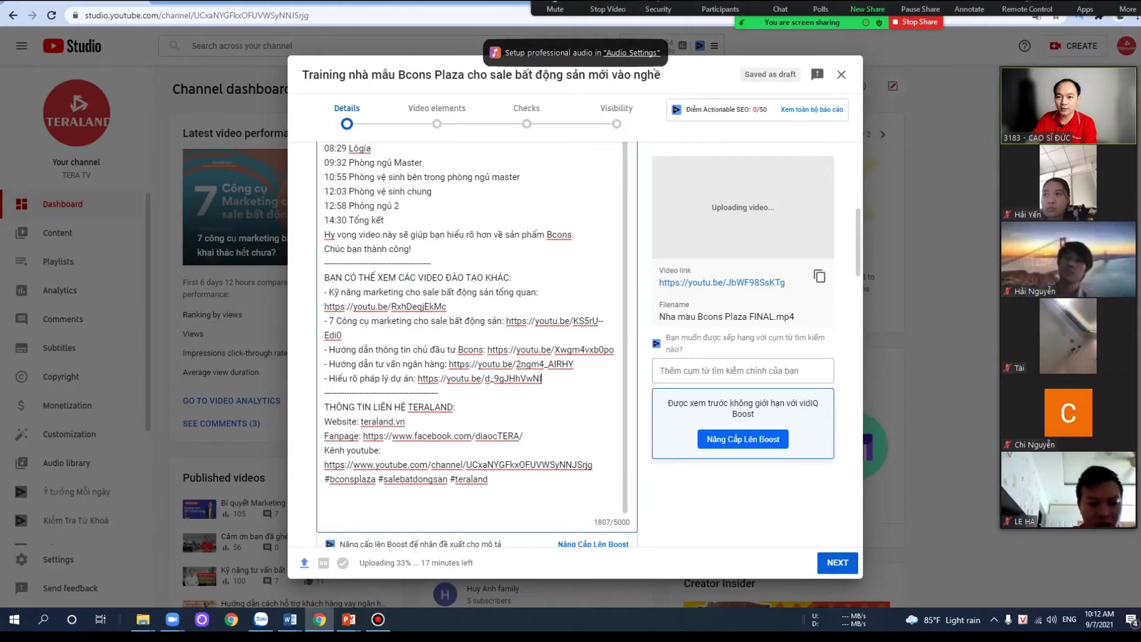
key("Return")
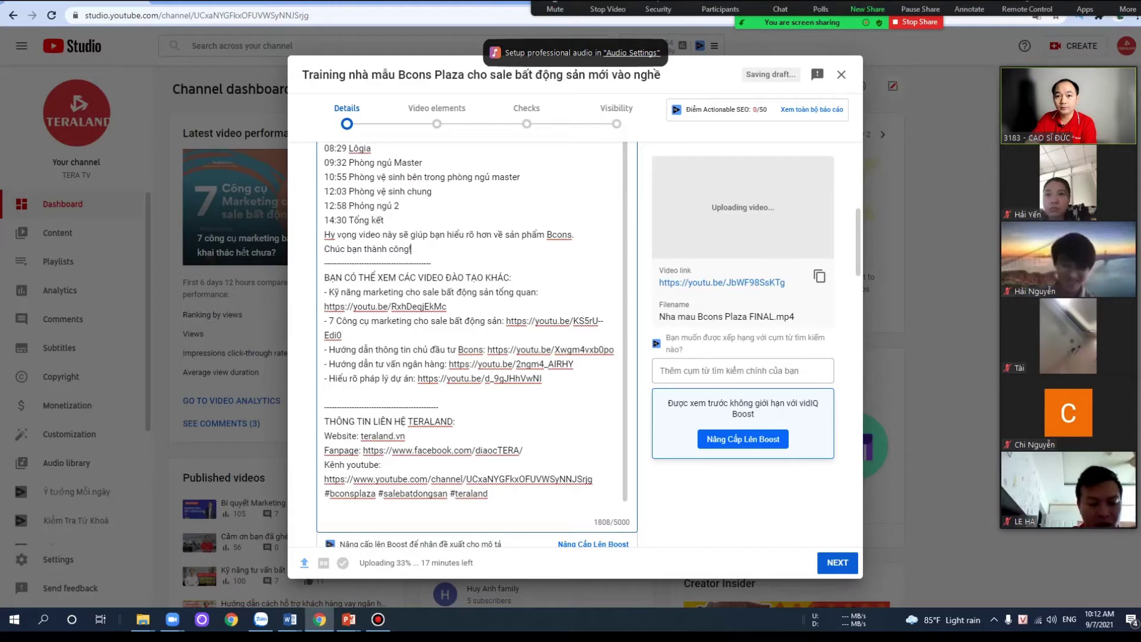
key("Return")
- Review the description's opening sentence, highlighting its keyword phrases "nhà mẫu Bcons Plaza" and "sale bất động sản mới"
scroll(470, 327, "up", 2)
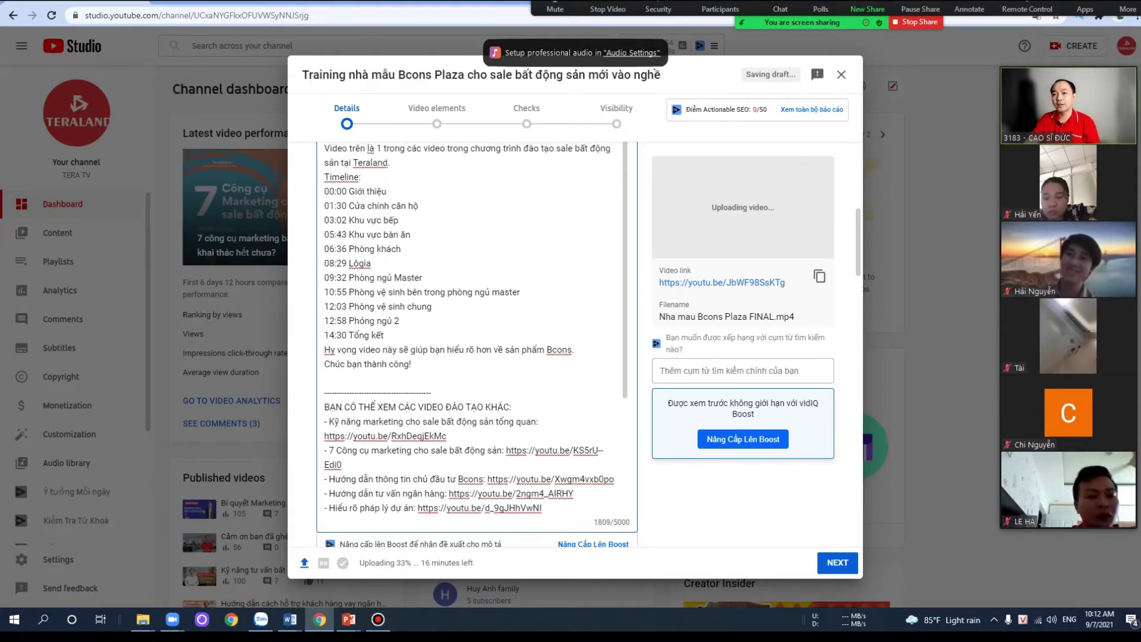
scroll(475, 339, "up", 6)
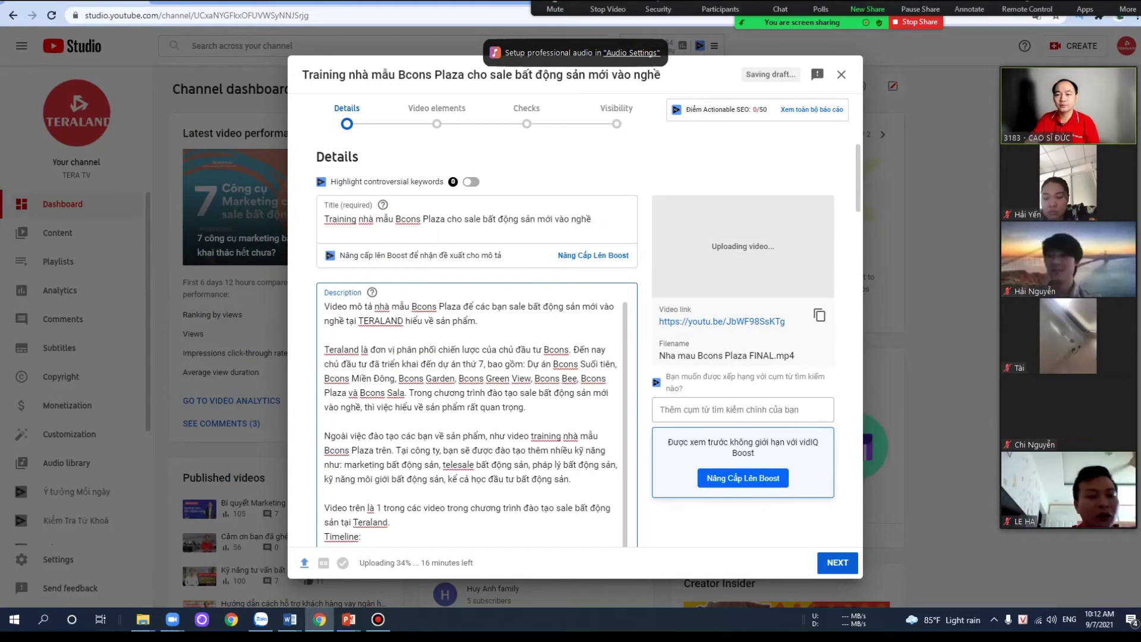
left_click_drag(330, 306, 491, 307)
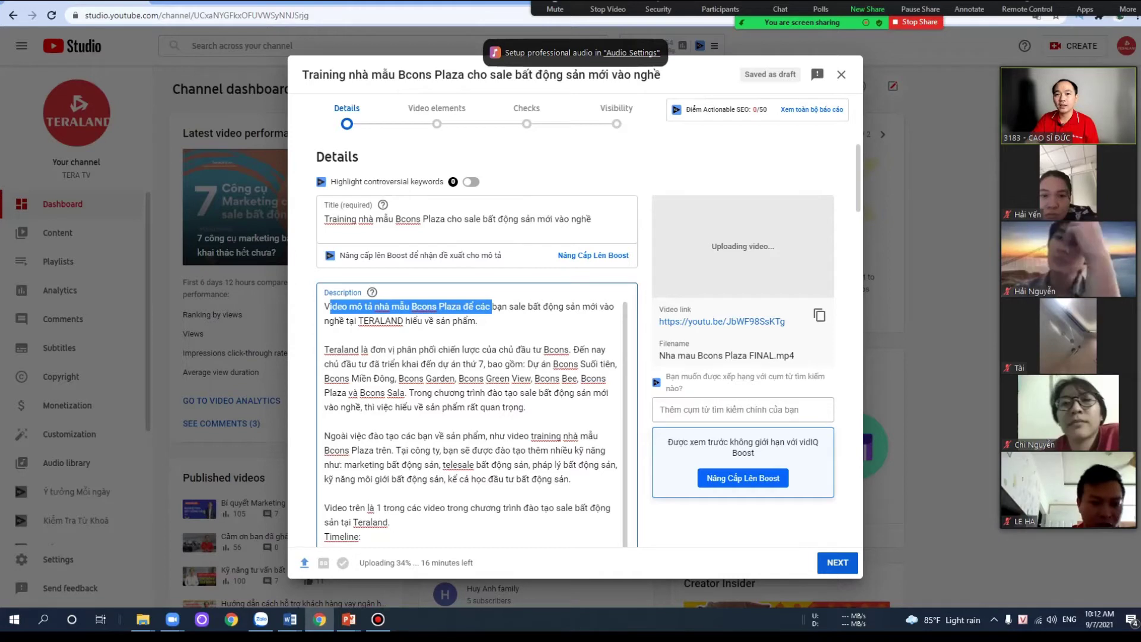
left_click(453, 321)
left_click_drag(375, 306, 423, 306)
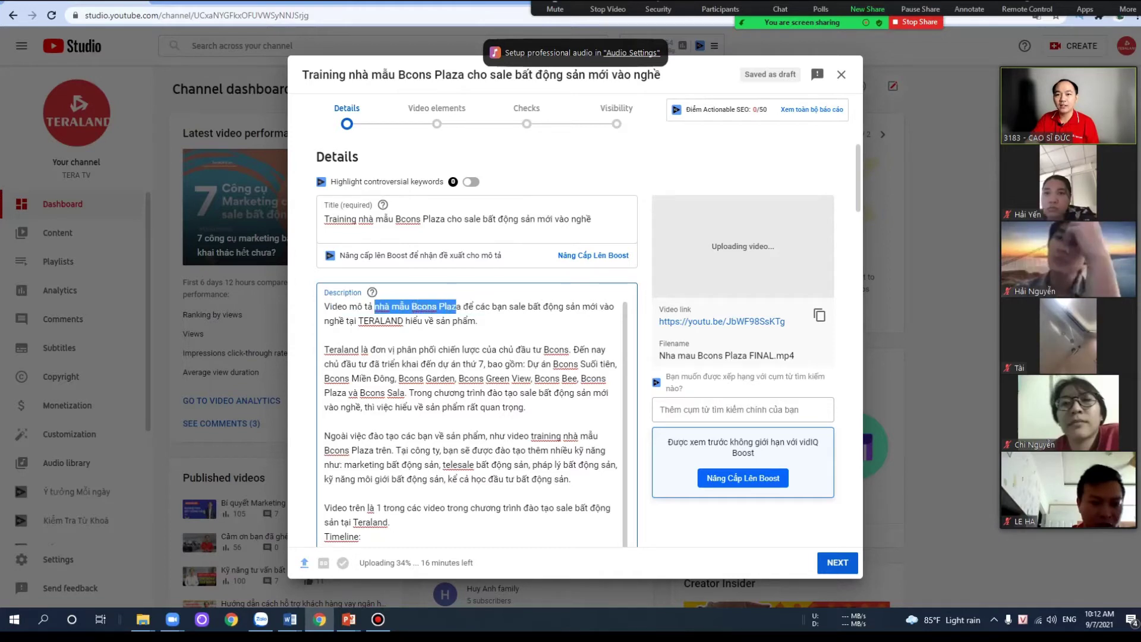
left_click_drag(509, 307, 590, 307)
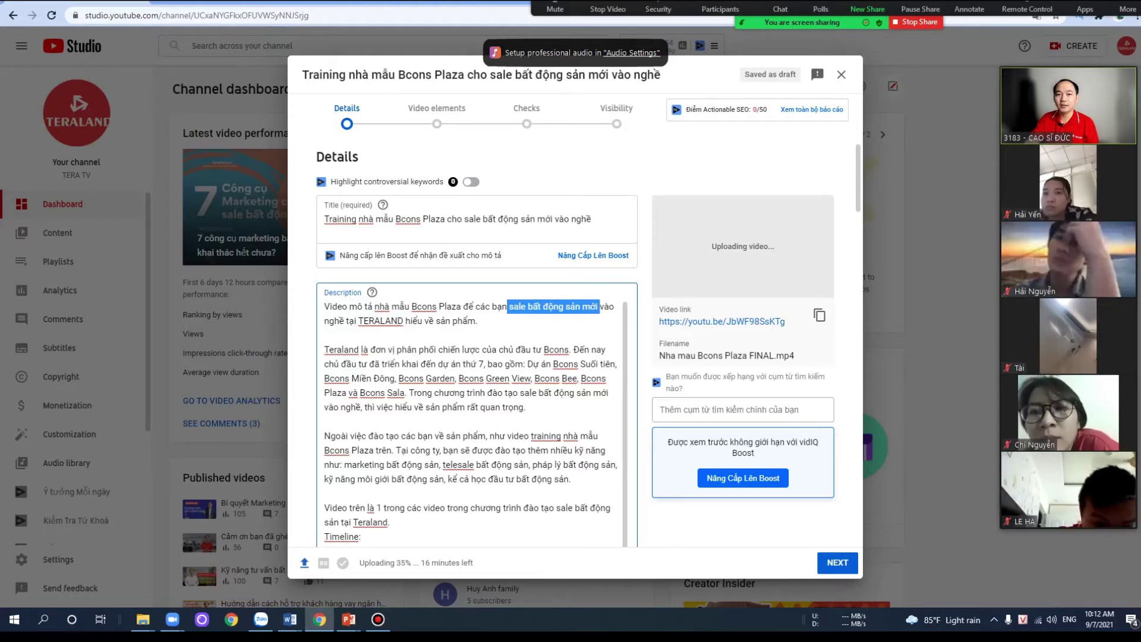
triple_click(416, 314)
left_click(363, 350)
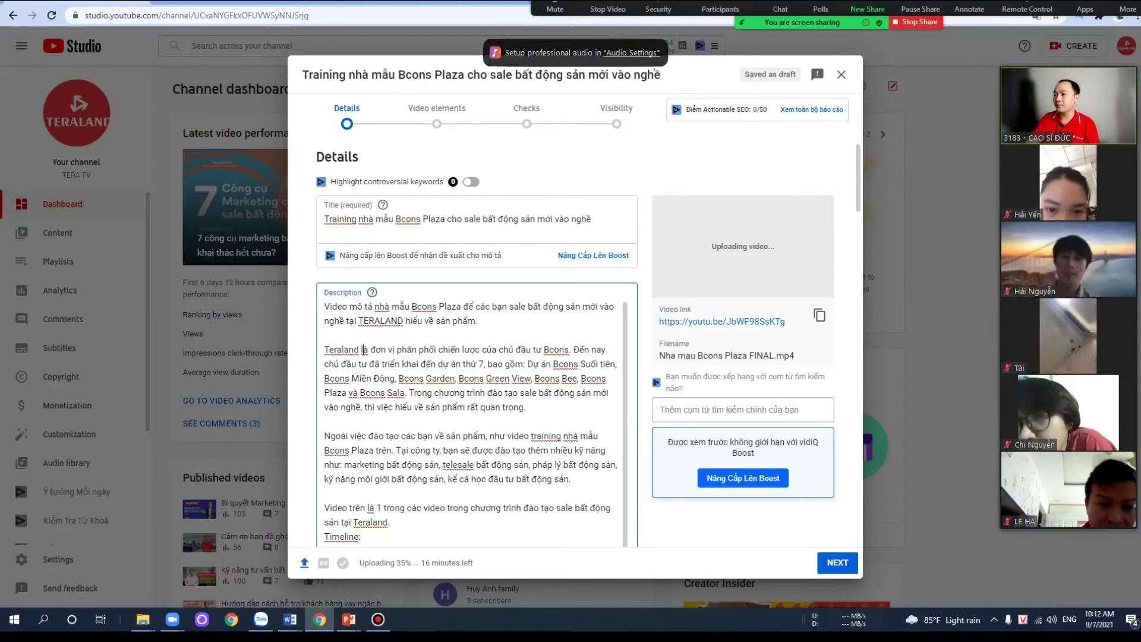
- Review the description's second and third paragraphs, highlighting the keyword phrases "đào tạo sale bất động sản" and "telesale bất động sản"
scroll(364, 508, "down", 1)
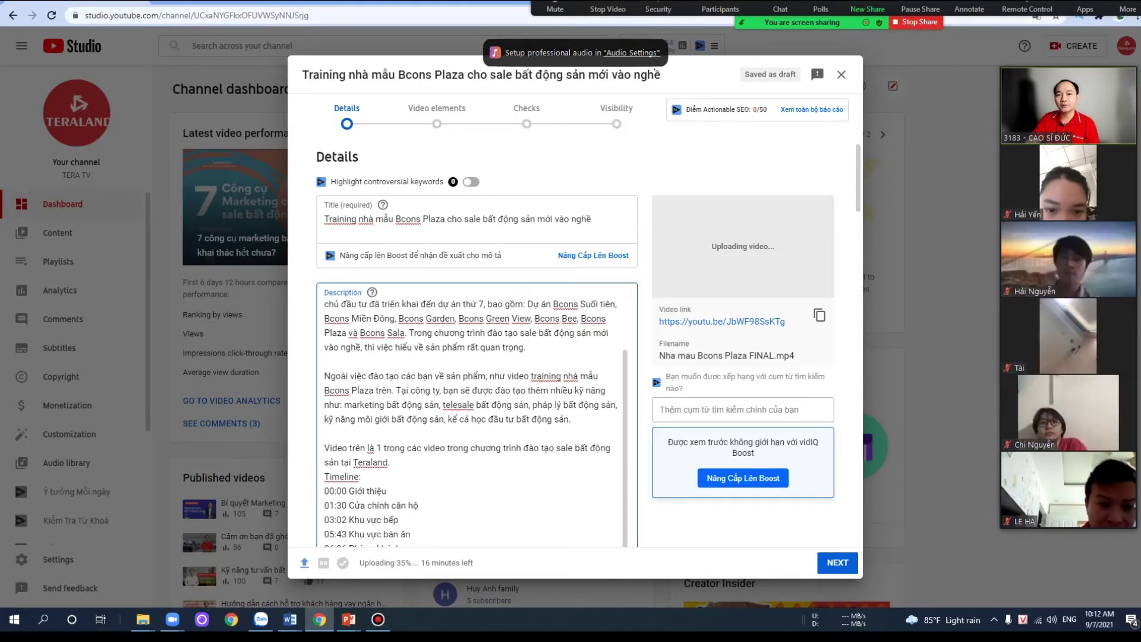
scroll(475, 423, "up", 1)
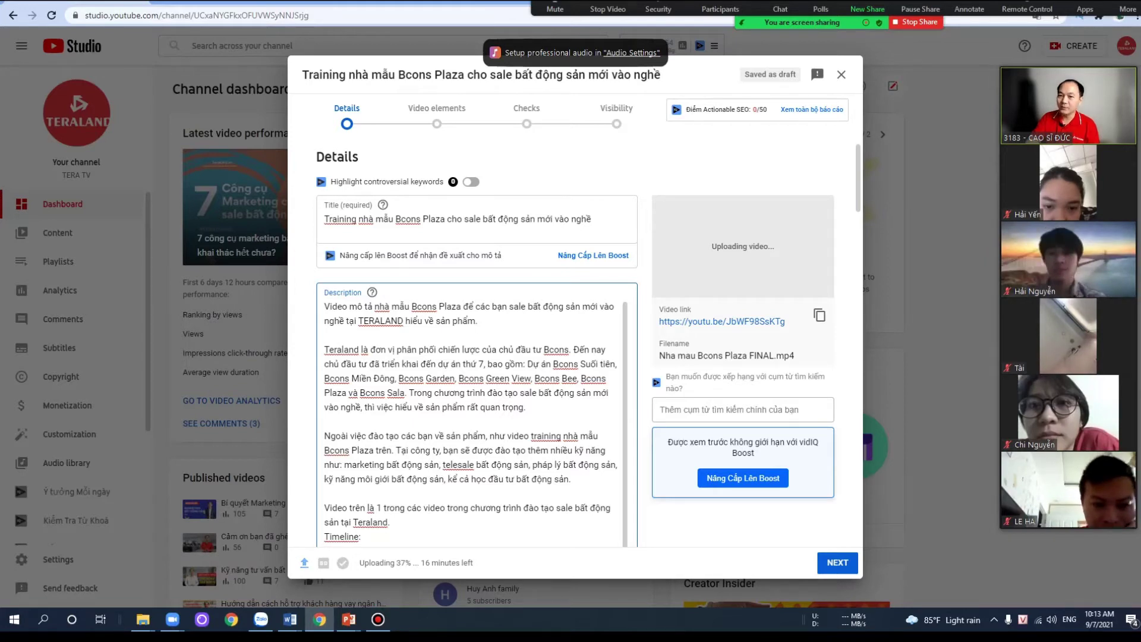
left_click_drag(488, 392, 593, 392)
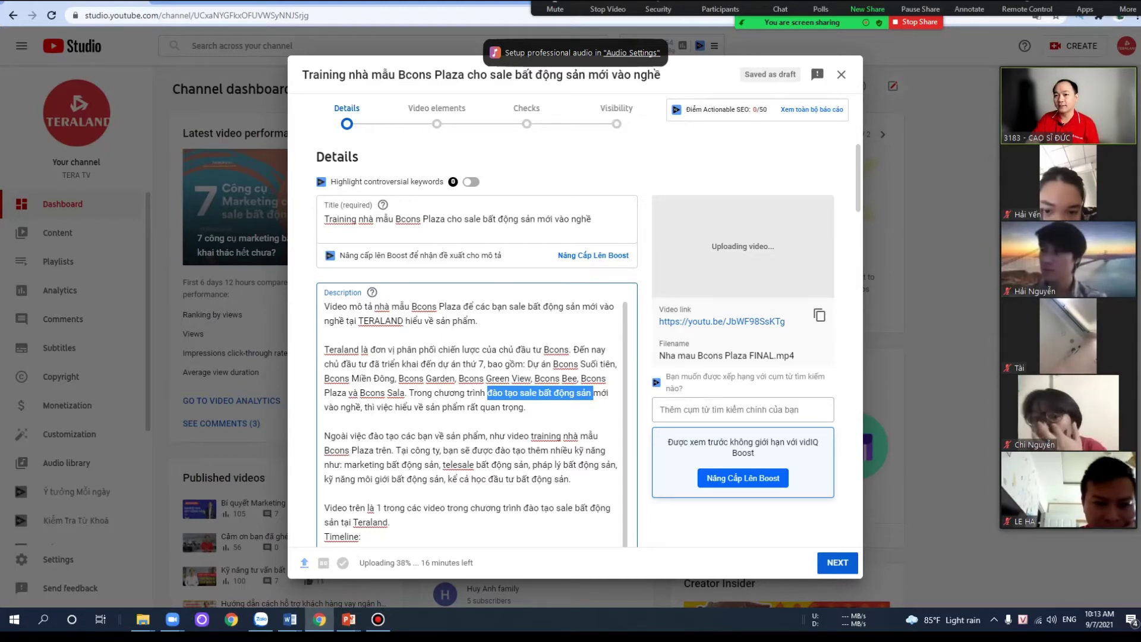
left_click(592, 393)
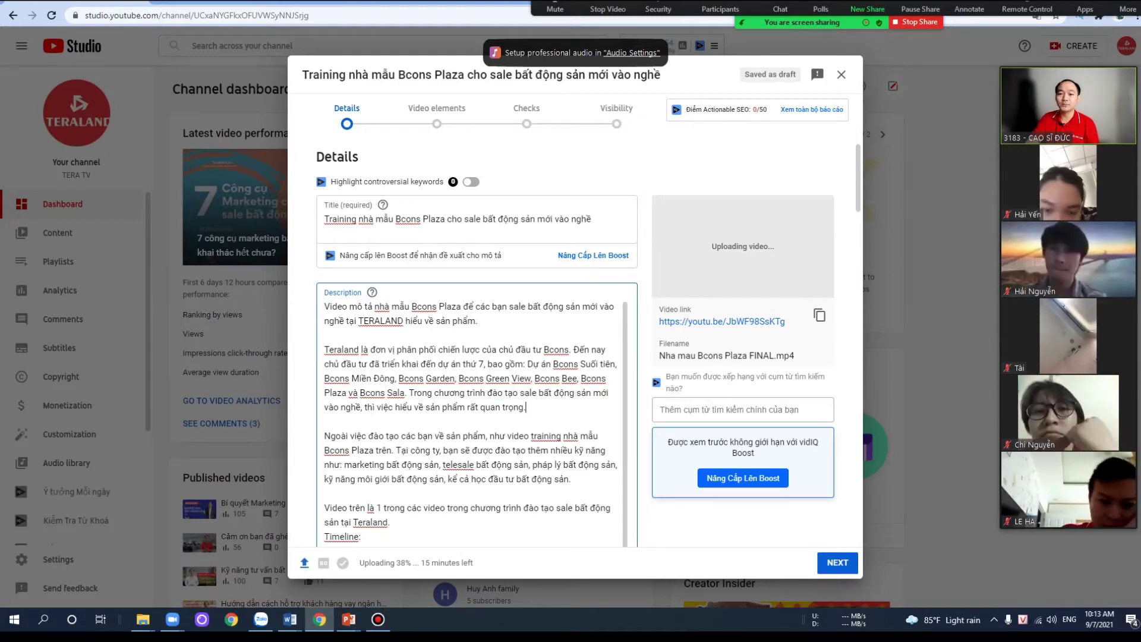
scroll(476, 421, "down", 1)
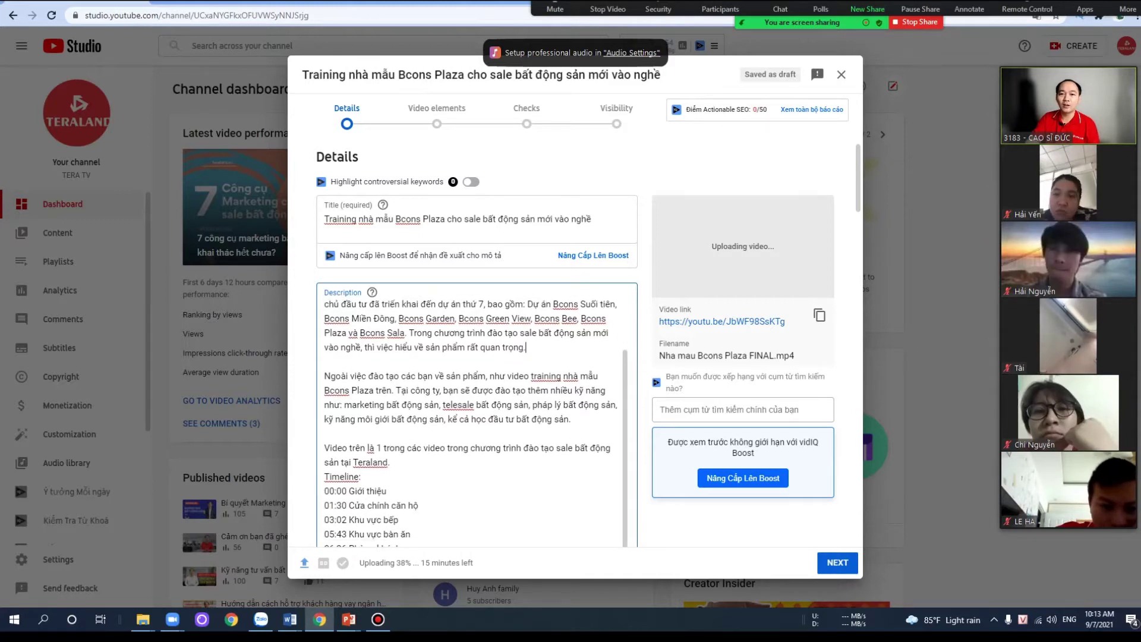
left_click(526, 347)
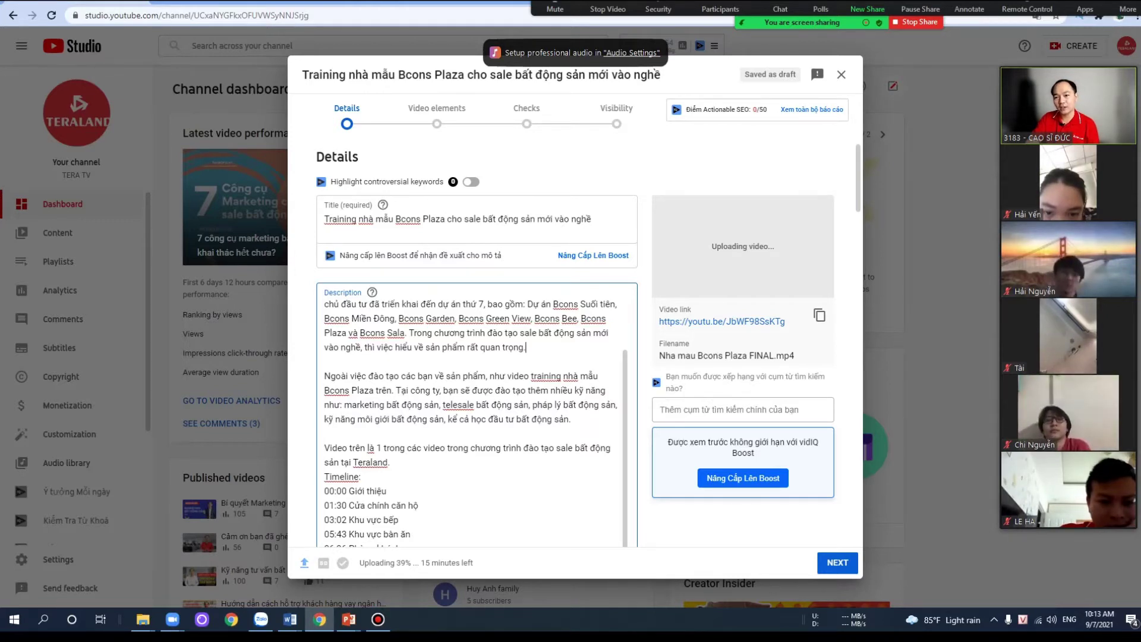
left_click(570, 419)
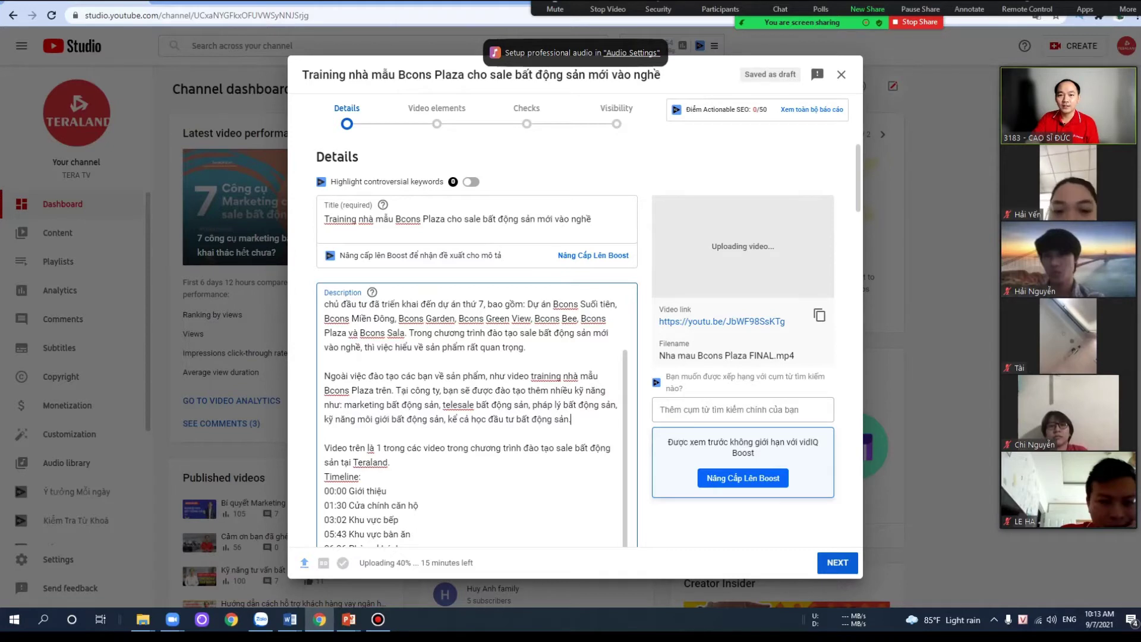
left_click_drag(344, 405, 532, 405)
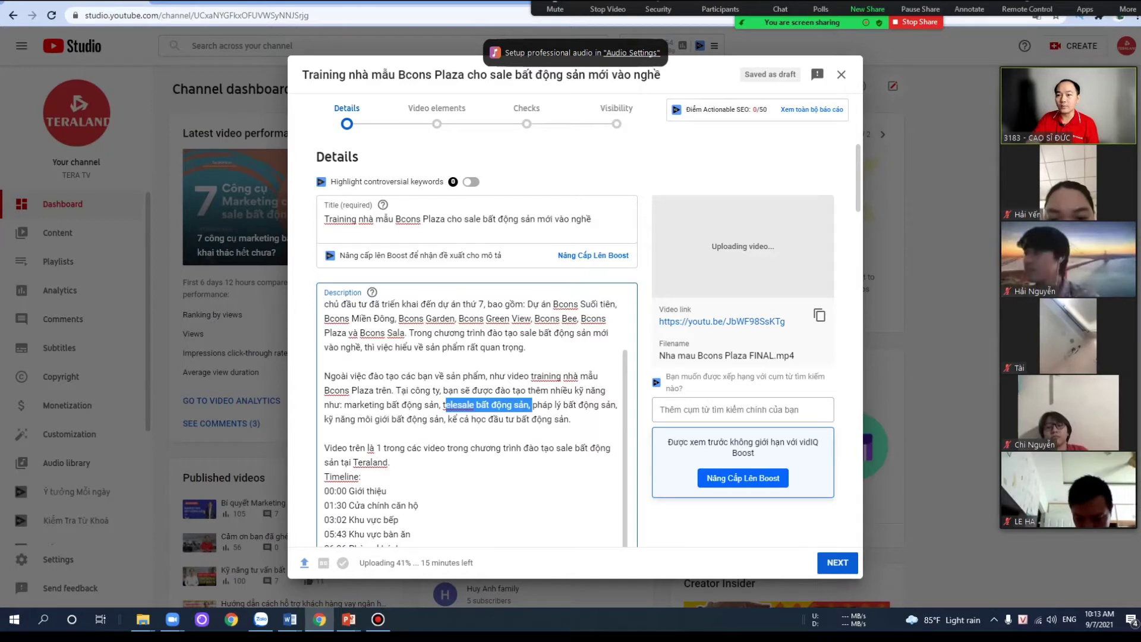
- Examine the description's timeline block, highlighting from "Video trên là 1 trong các video" through "Chúc bạn thành công!"
scroll(470, 416, "down", 3)
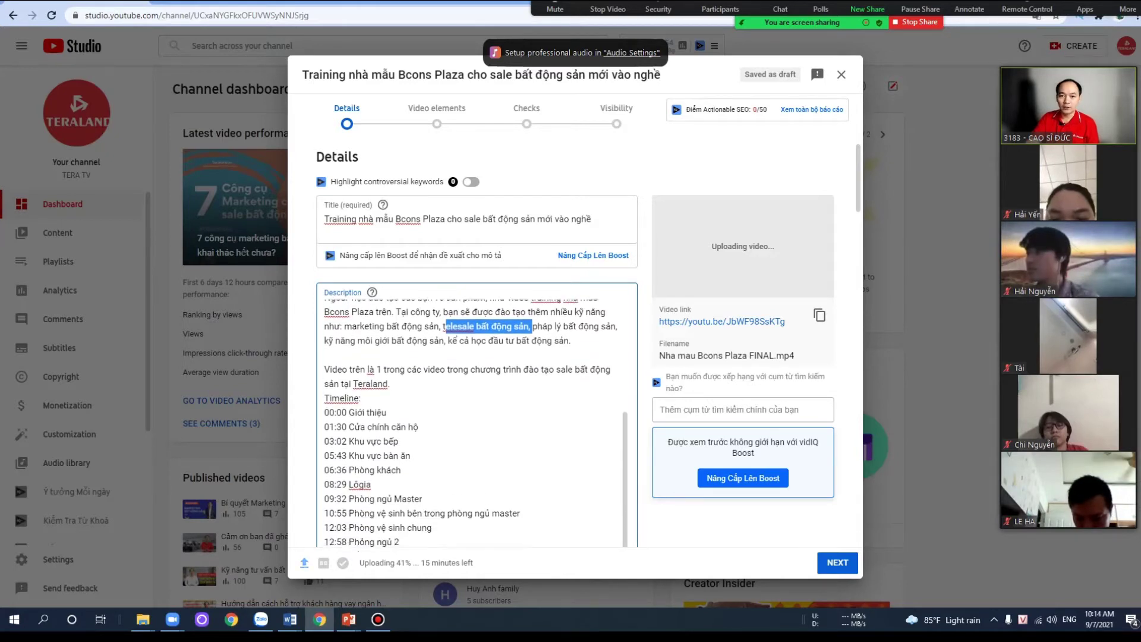
scroll(576, 344, "down", 2)
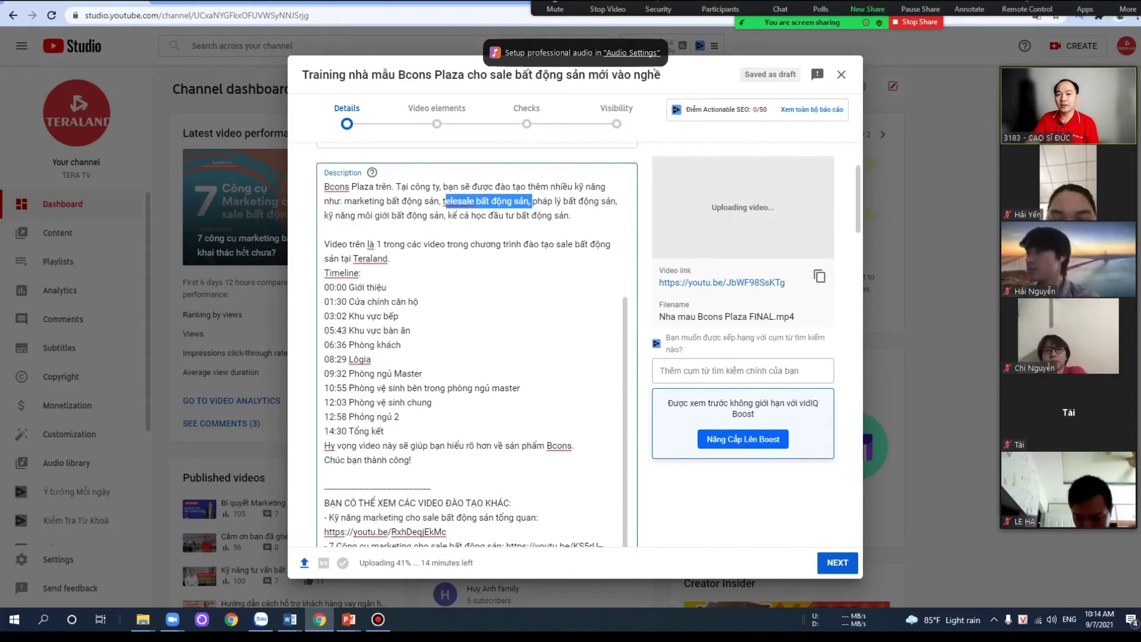
scroll(469, 357, "up", 1)
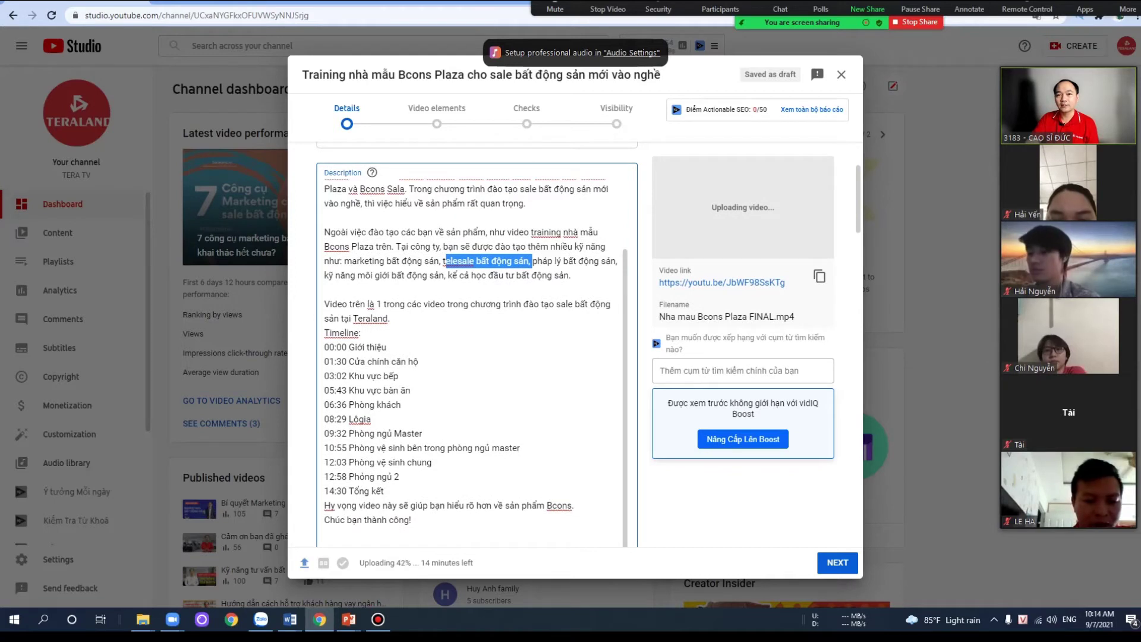
left_click_drag(325, 303, 411, 520)
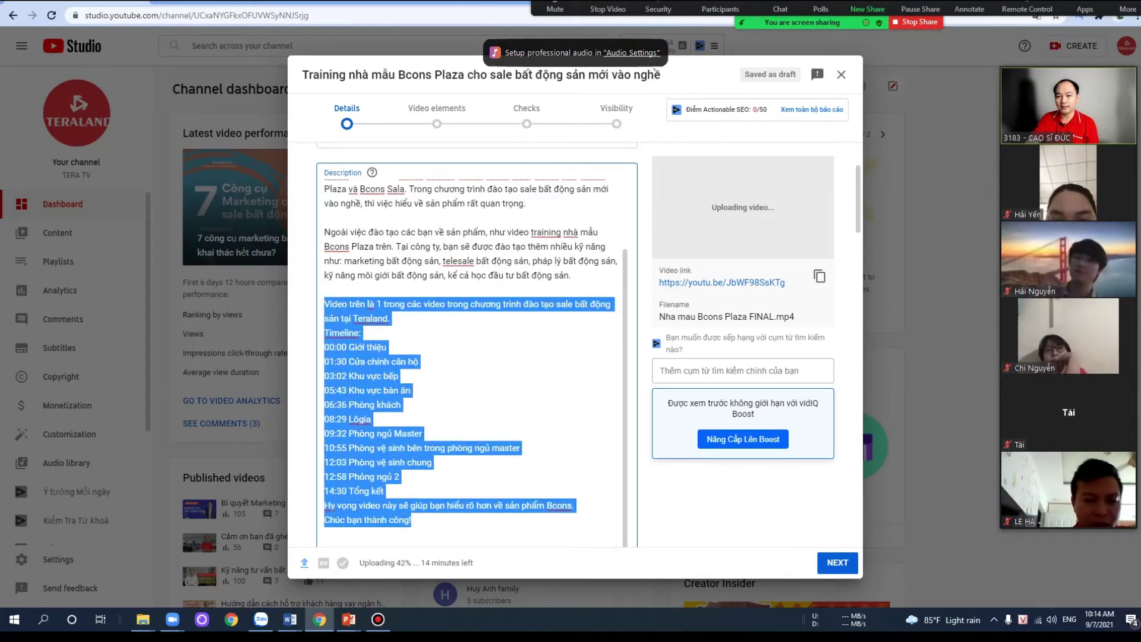
left_click(410, 390)
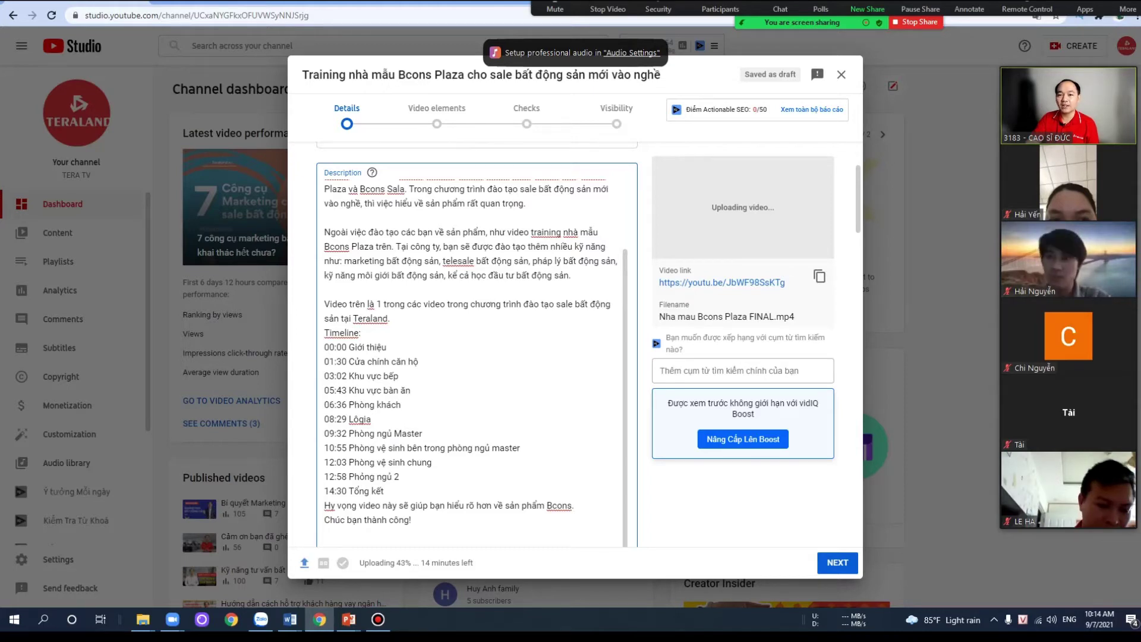
left_click(384, 491)
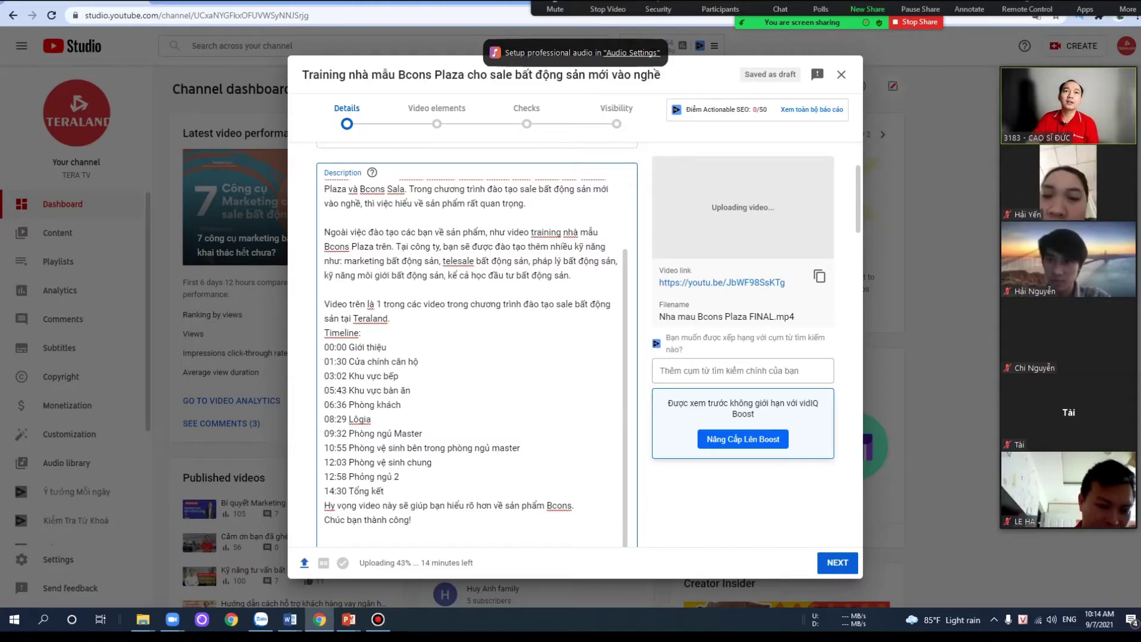
- Switch to the published video "7 công cụ marketing bất động sản, bạn đã khai thác hết chưa?" and expand its description to examine the timeline
key("ctrl+Tab")
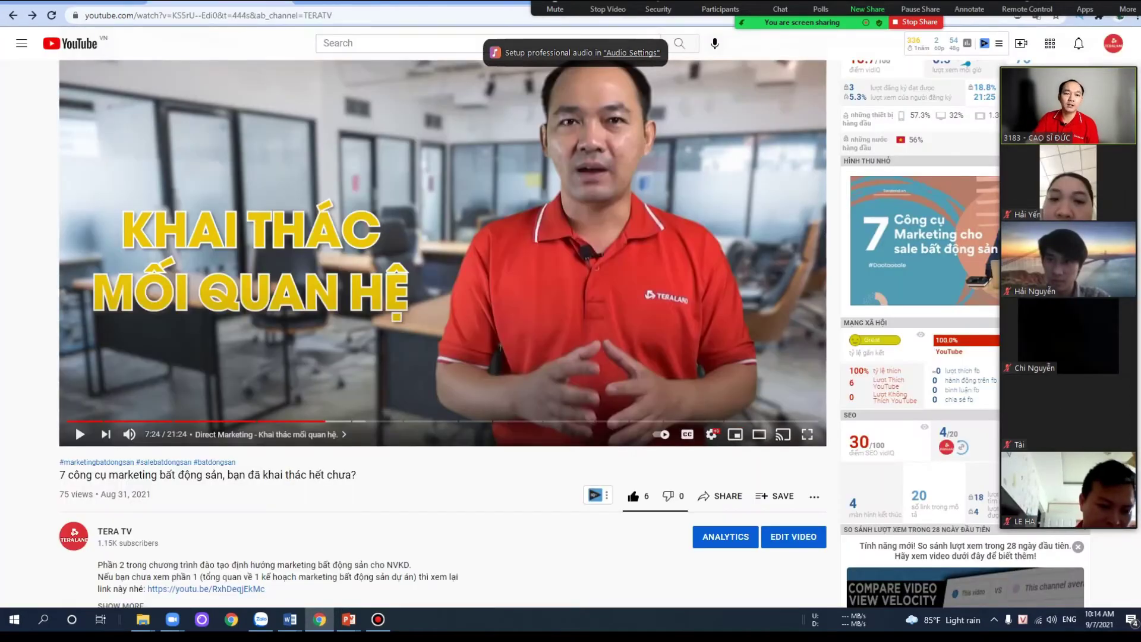
scroll(443, 333, "down", 5)
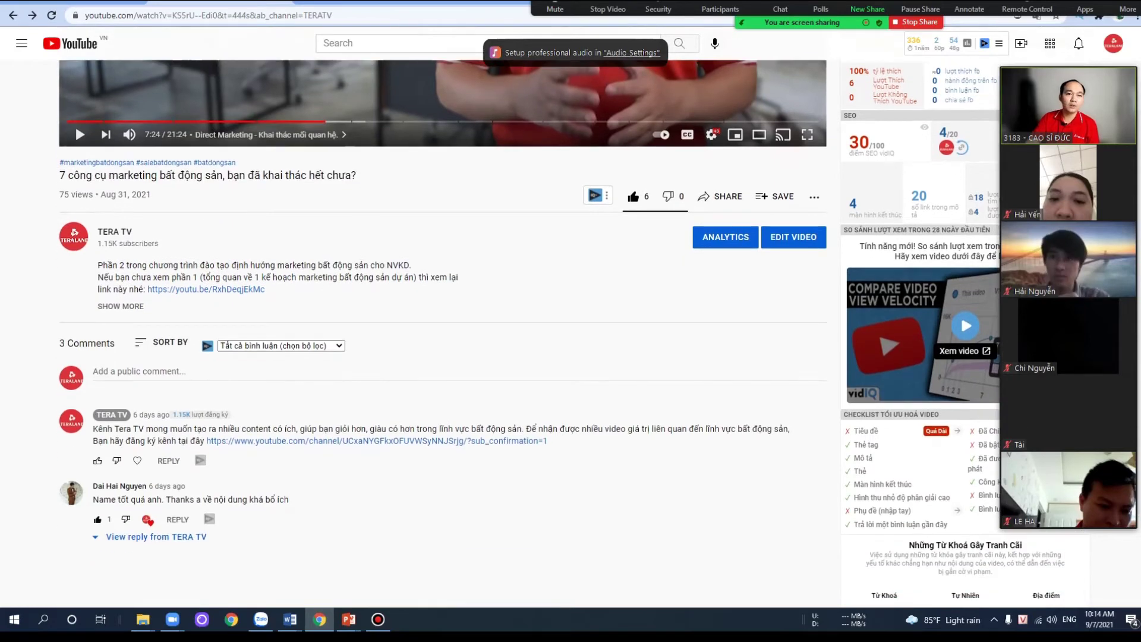
left_click(120, 306)
scroll(443, 333, "down", 1)
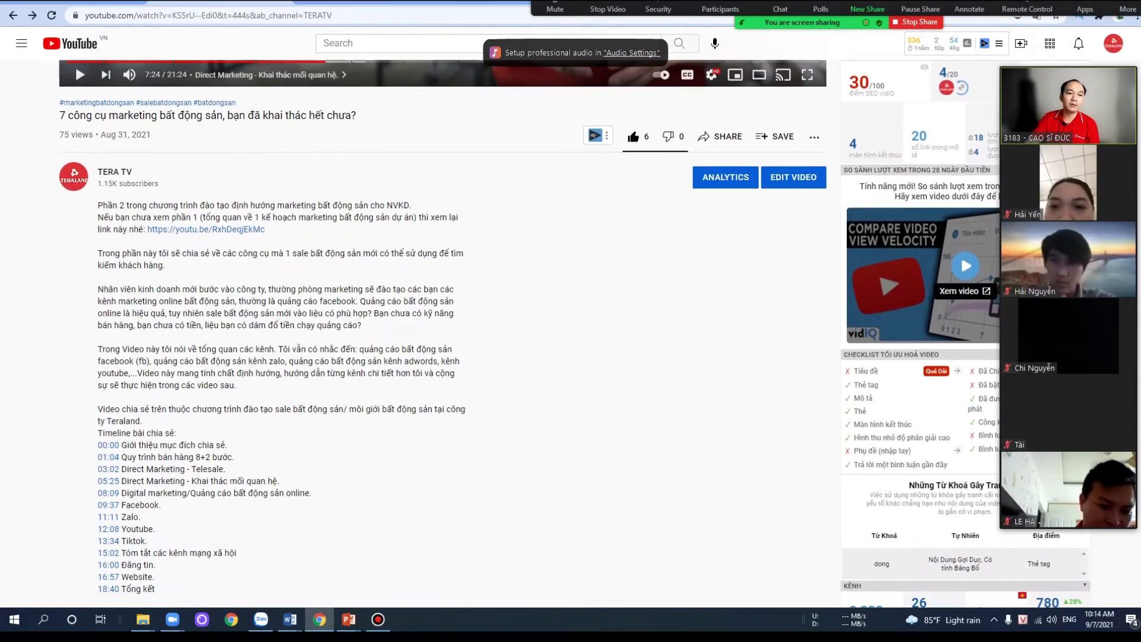
scroll(117, 241, "up", 3)
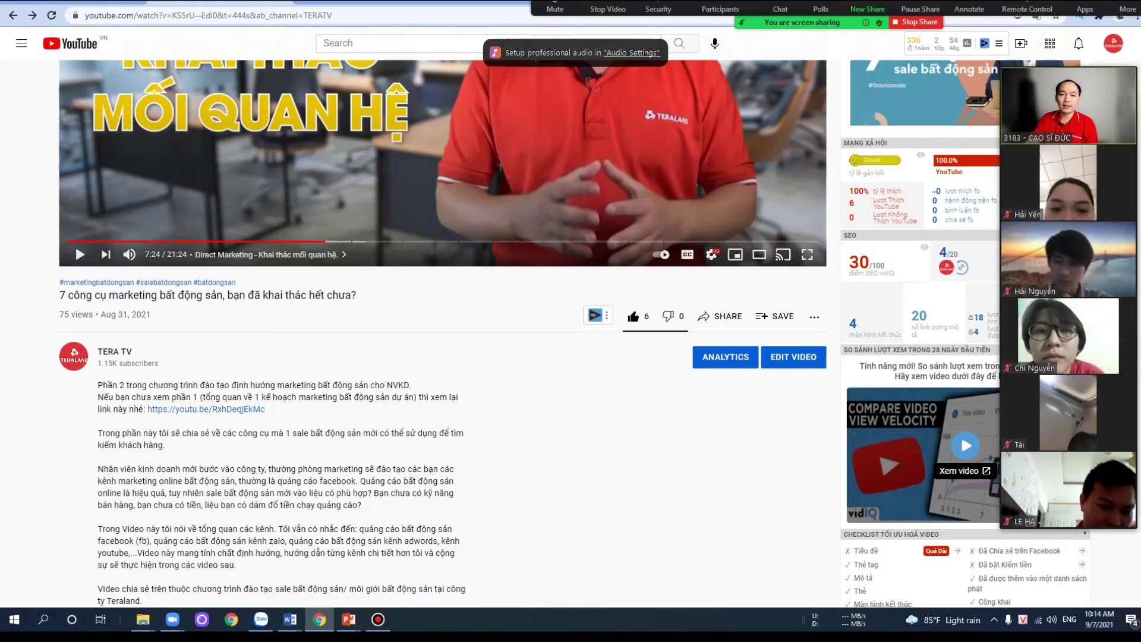
scroll(570, 333, "down", 3)
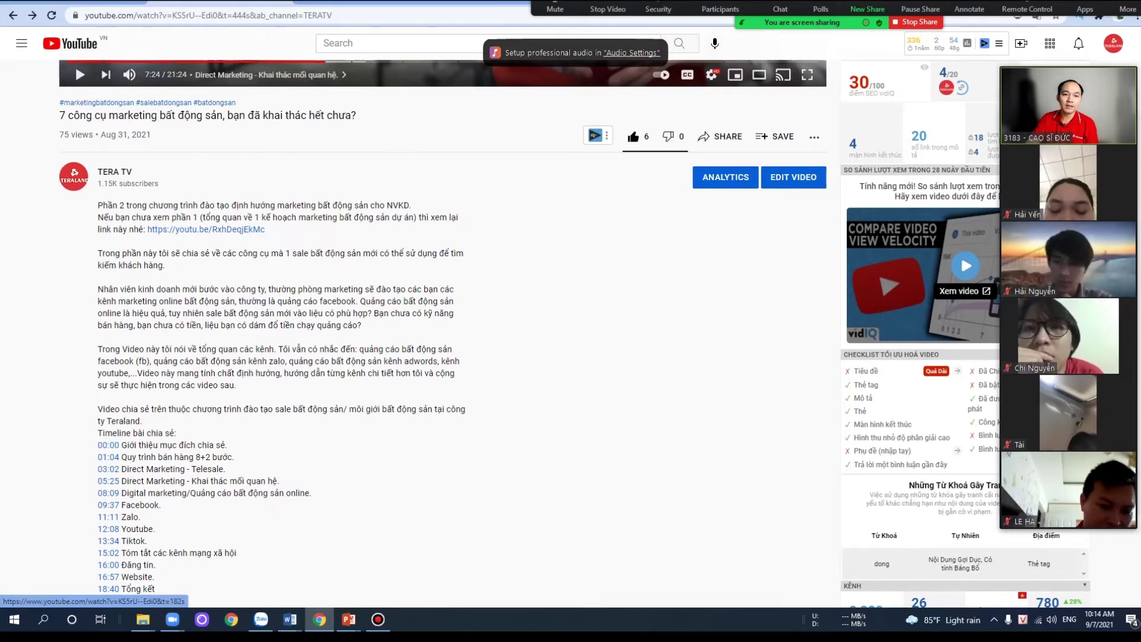
- Play the video from its 03:02 Telesale and 13:34 Tiktok timeline links, and pause playback
left_click(108, 469)
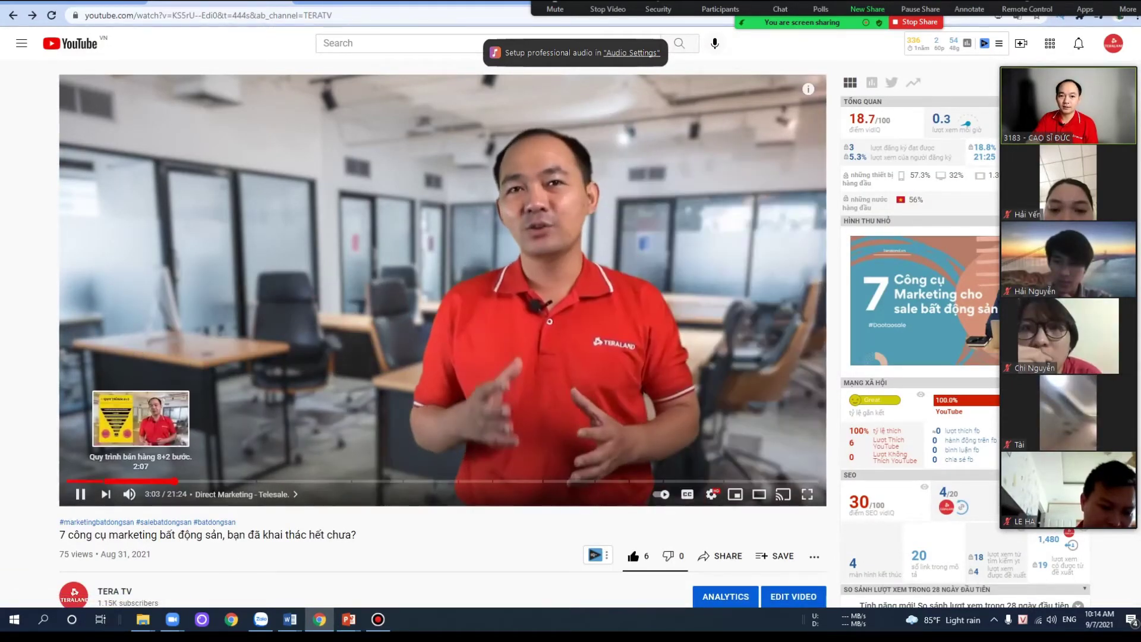
scroll(80, 494, "down", 7)
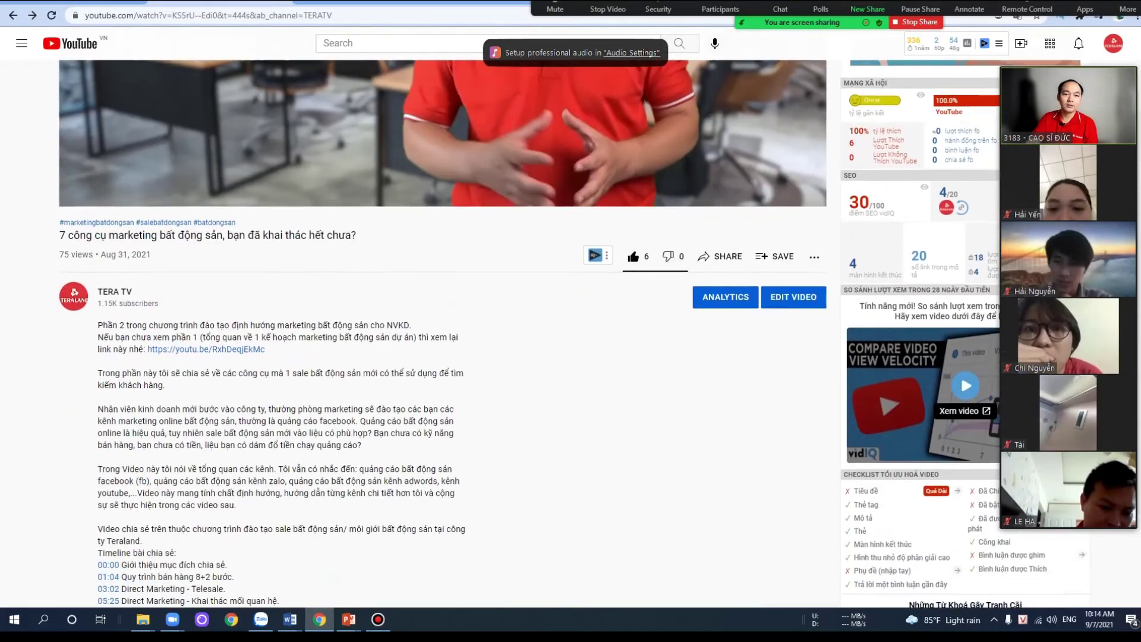
scroll(416, 332, "down", 1)
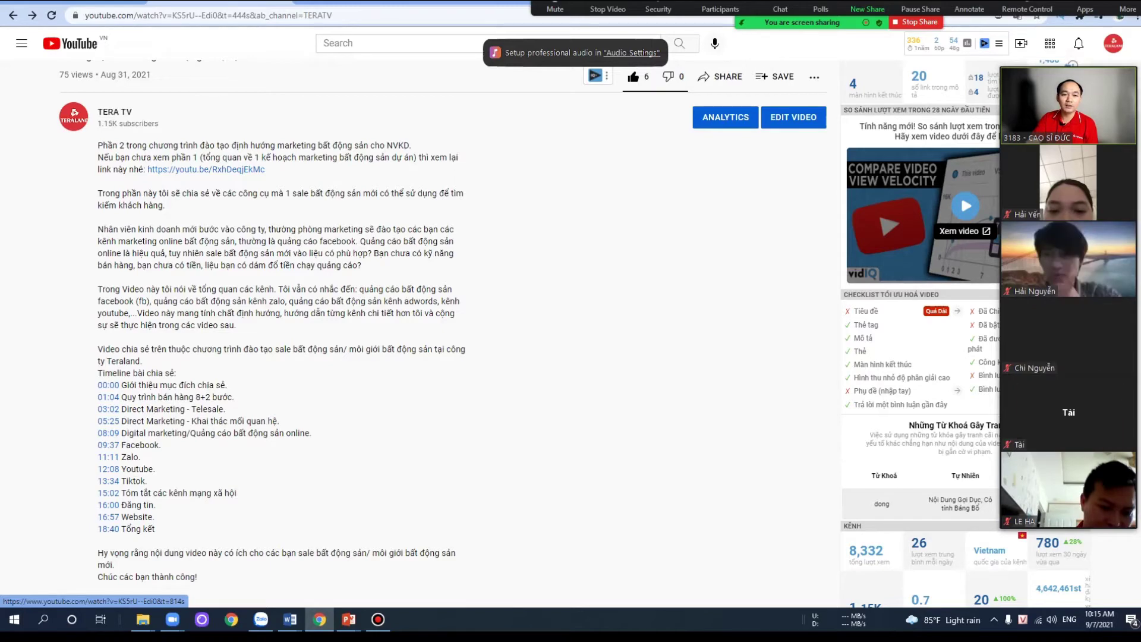
left_click(108, 481)
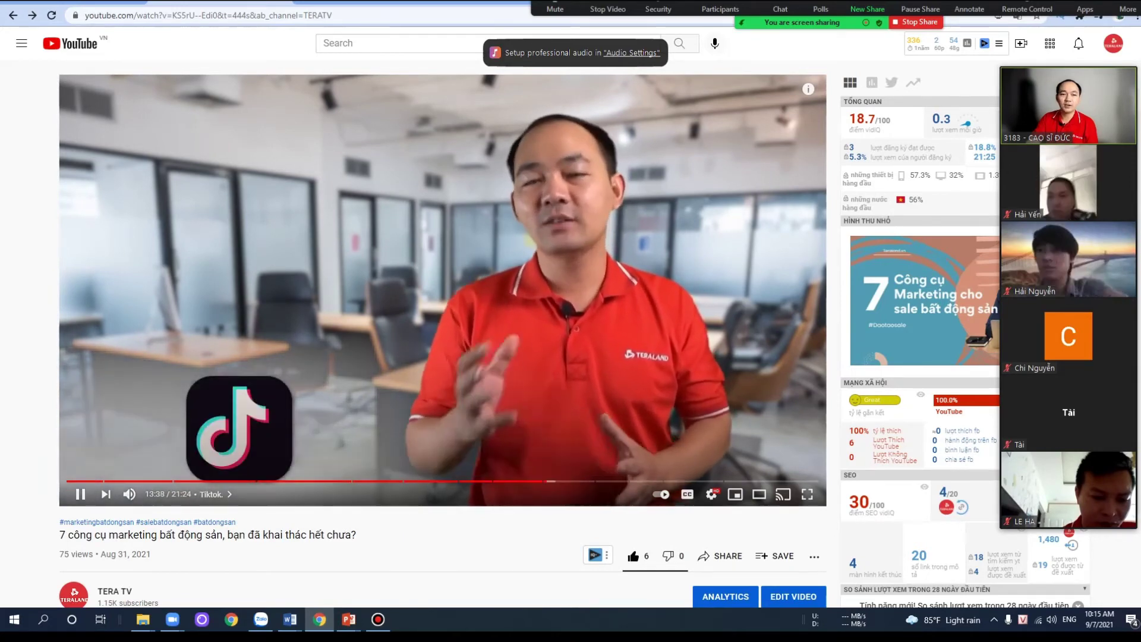
key("k")
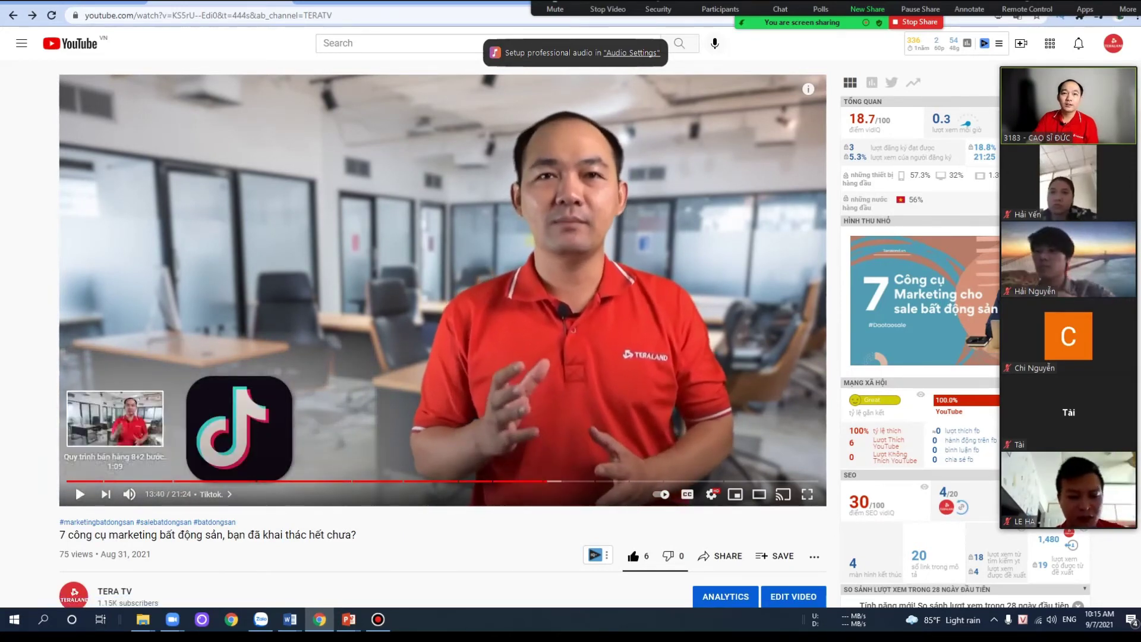
- Return to the YouTube Studio draft and review its description from the "Timeline:" heading through the closing lines before the first dashed separator
key("ctrl+Tab")
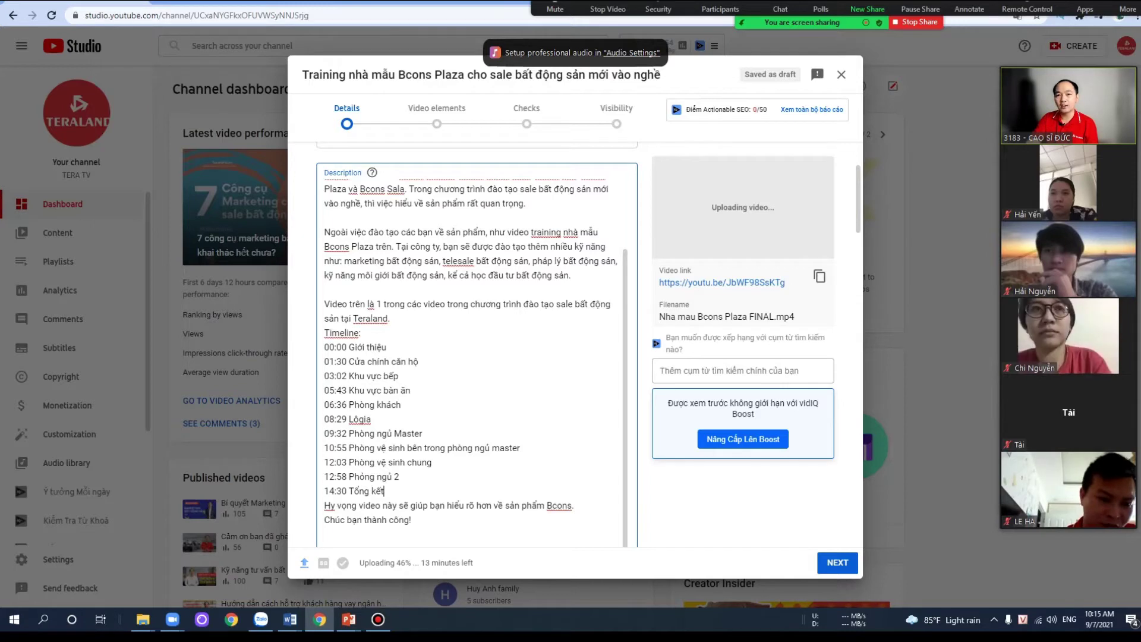
left_click_drag(332, 333, 361, 333)
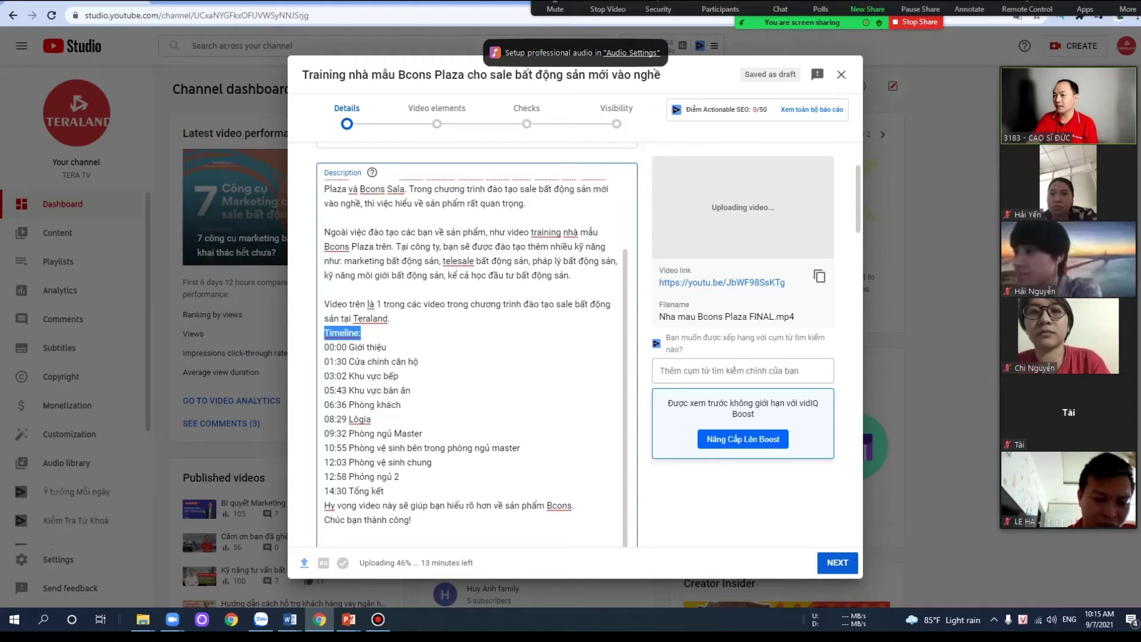
scroll(475, 362, "down", 1)
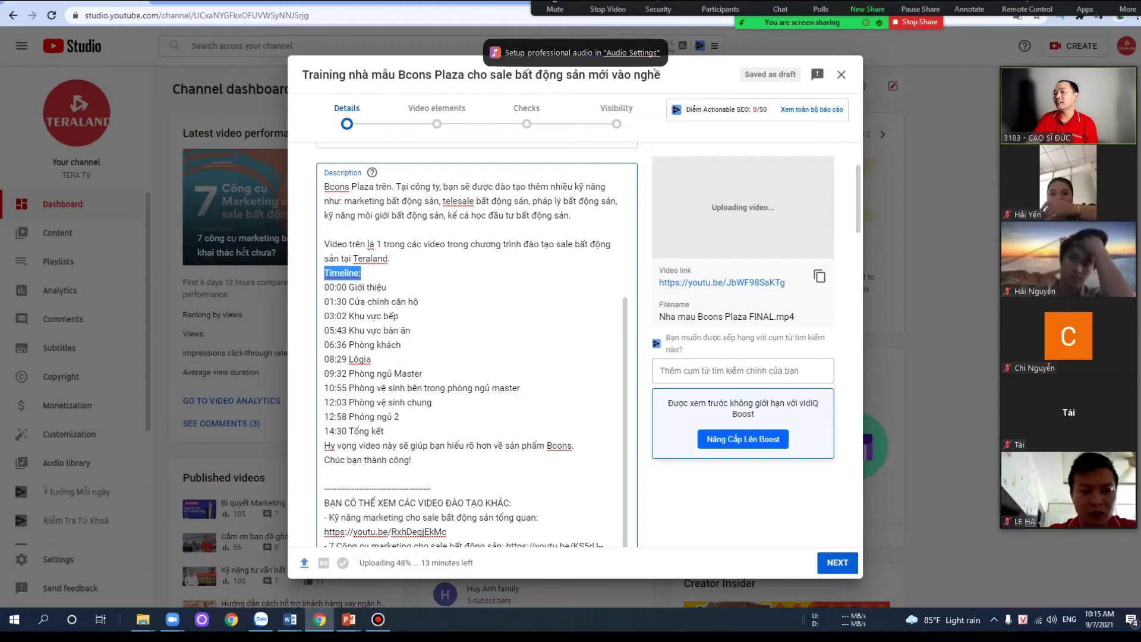
left_click(410, 331)
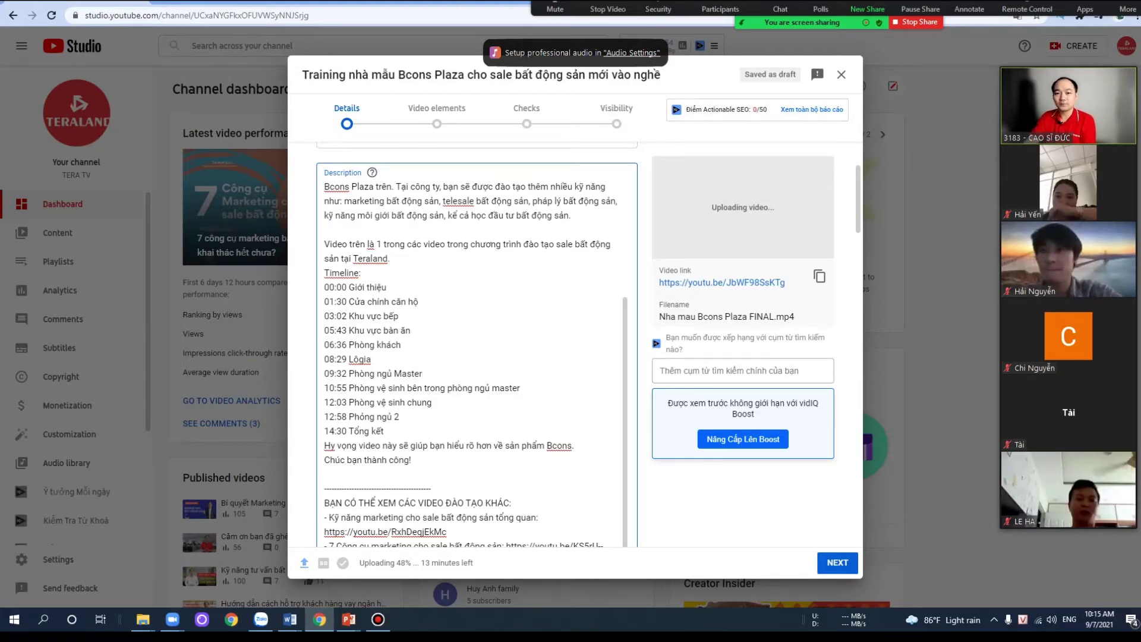
scroll(475, 344, "down", 1)
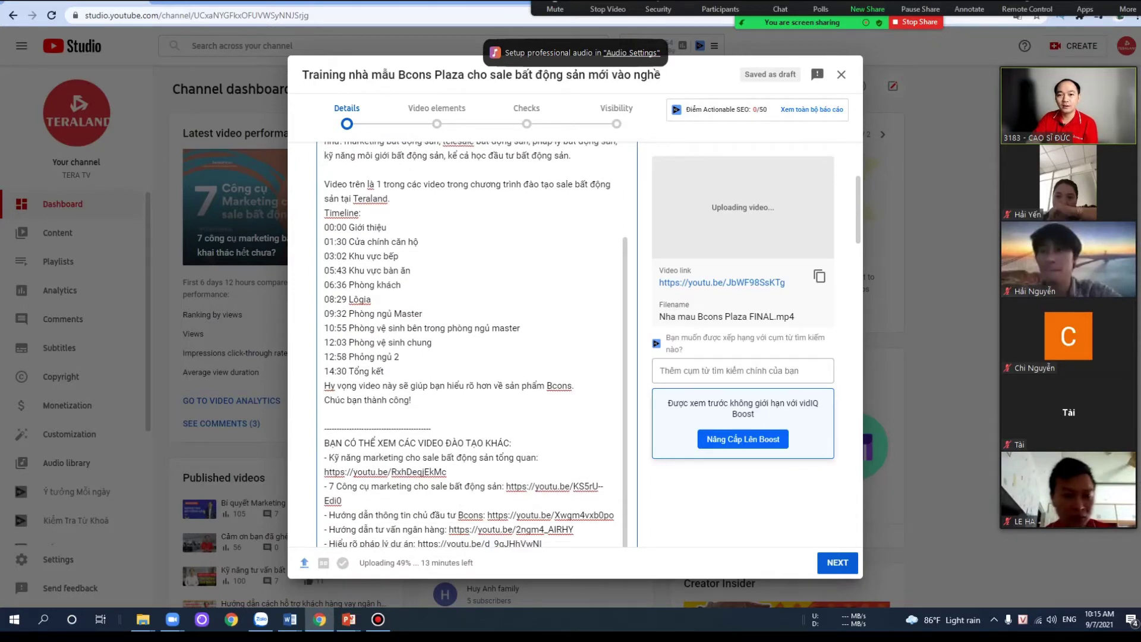
left_click_drag(324, 385, 411, 400)
left_click(324, 414)
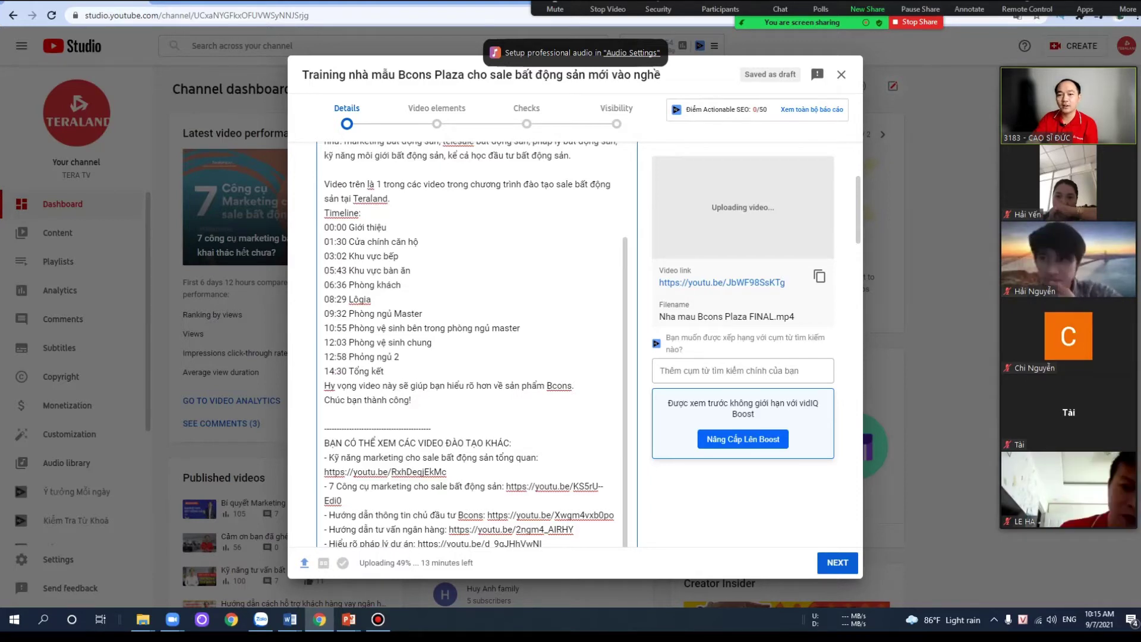
- Insert a blank line between the YouTube channel link and the hashtags #bconsplaza #salebatdongsan #teraland at the description's end
scroll(470, 345, "down", 2)
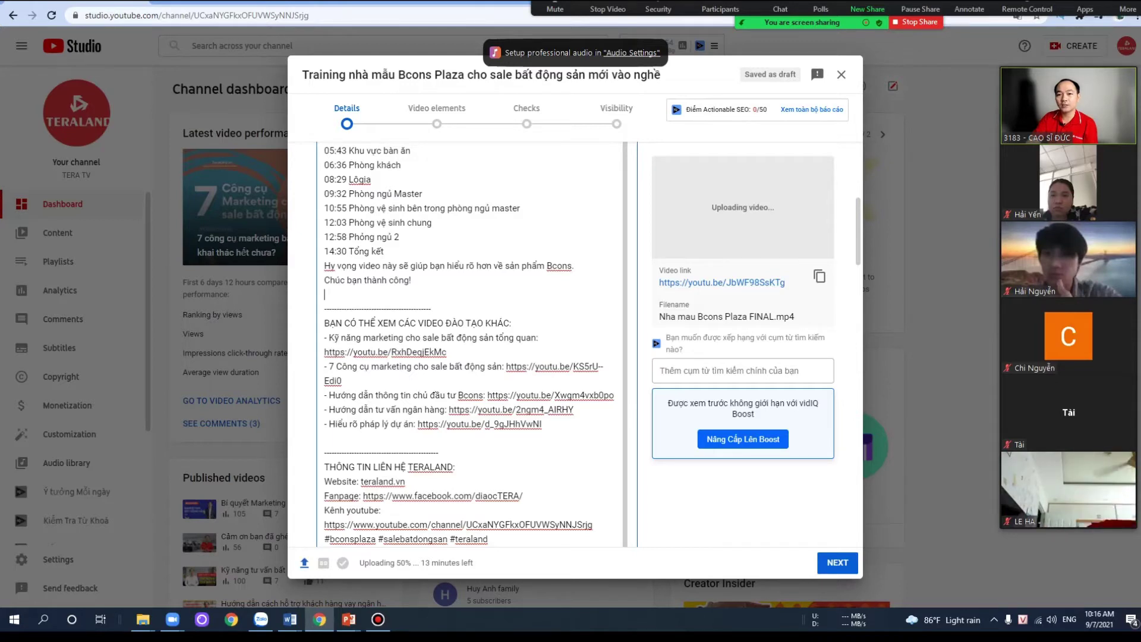
scroll(476, 345, "down", 2)
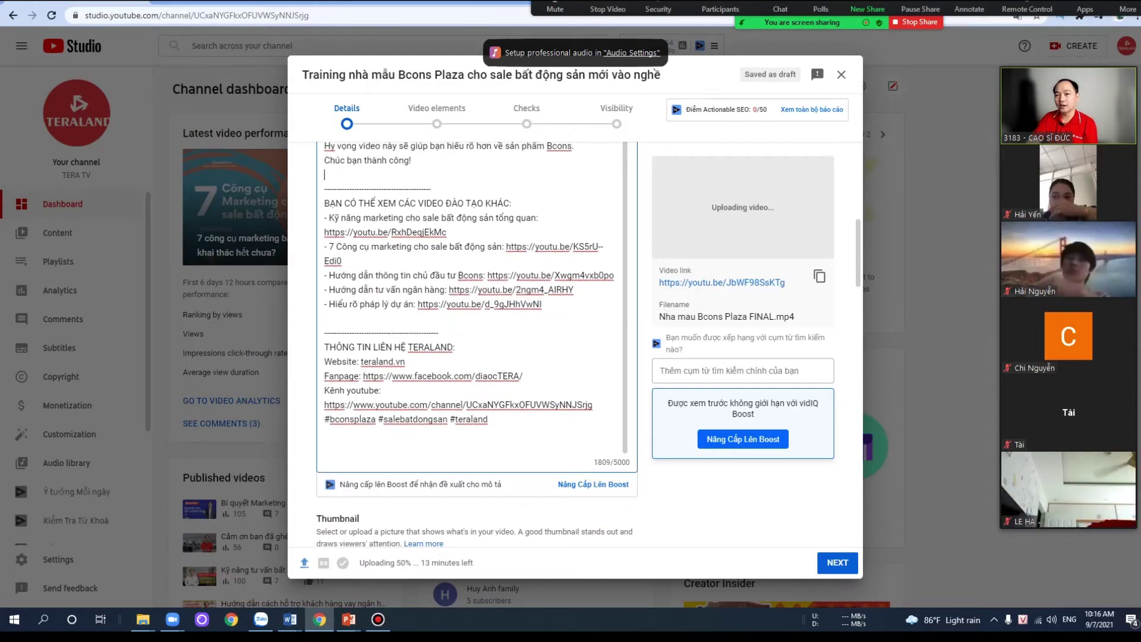
left_click(592, 405)
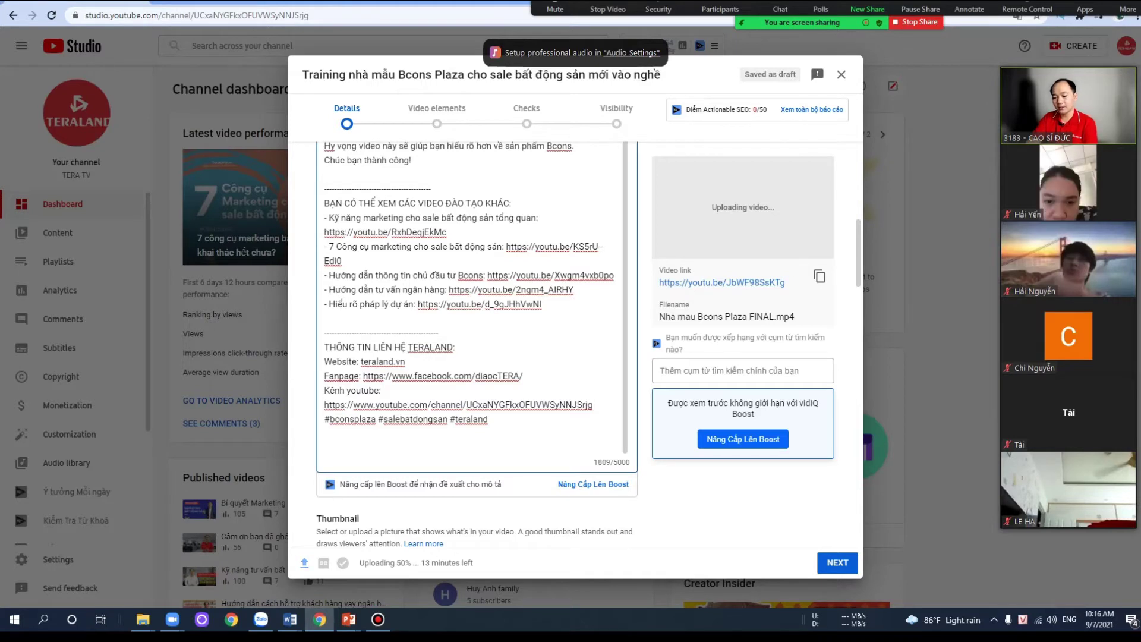
key("Return")
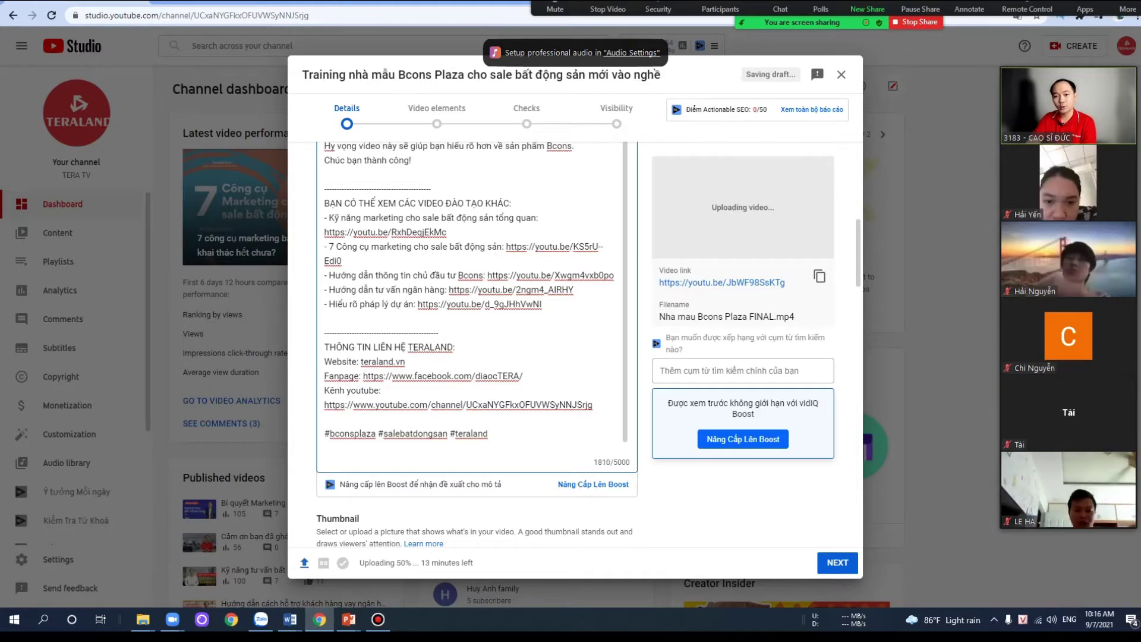
left_click(488, 433)
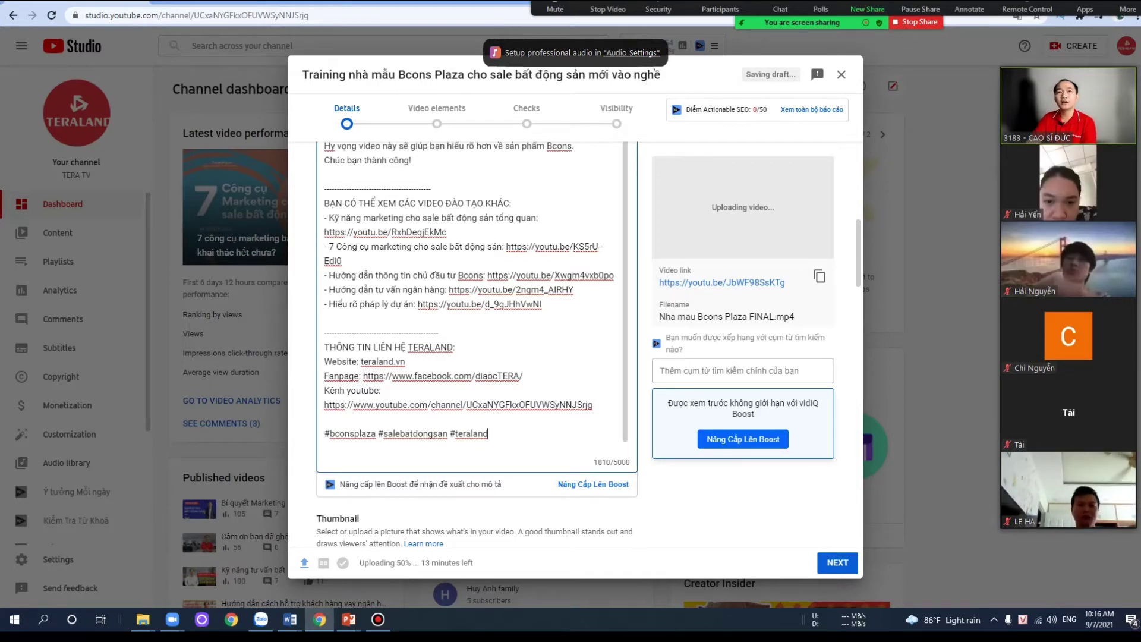
- Open the #marketingbatdongsan hashtag page from the published video, return to the video and pause playback
key("ctrl+Tab")
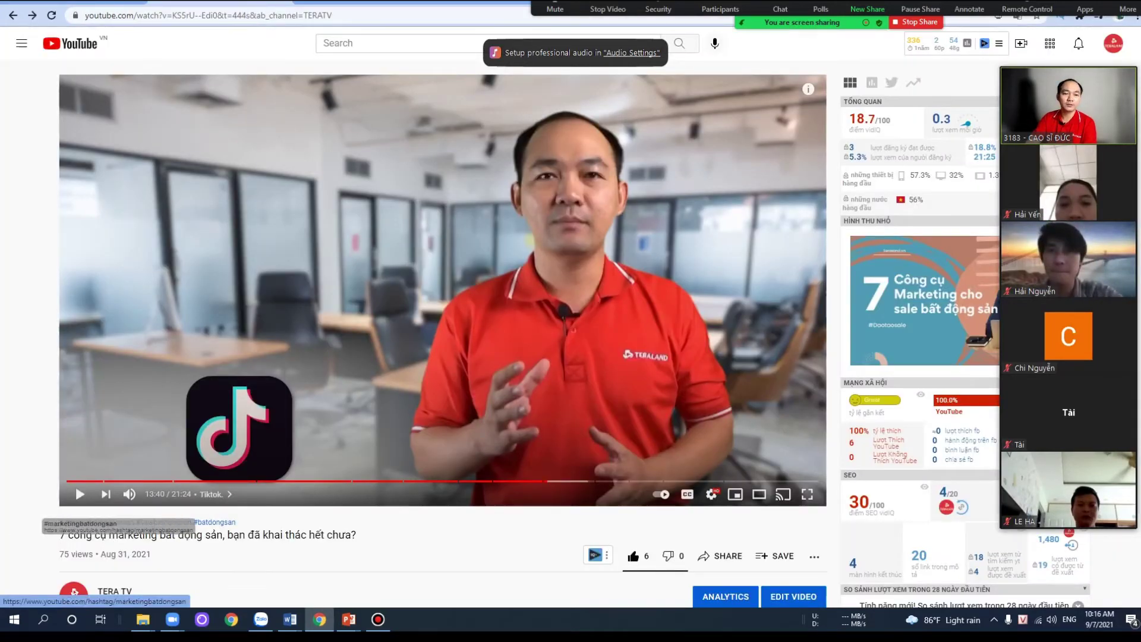
left_click(95, 521)
left_click(96, 522)
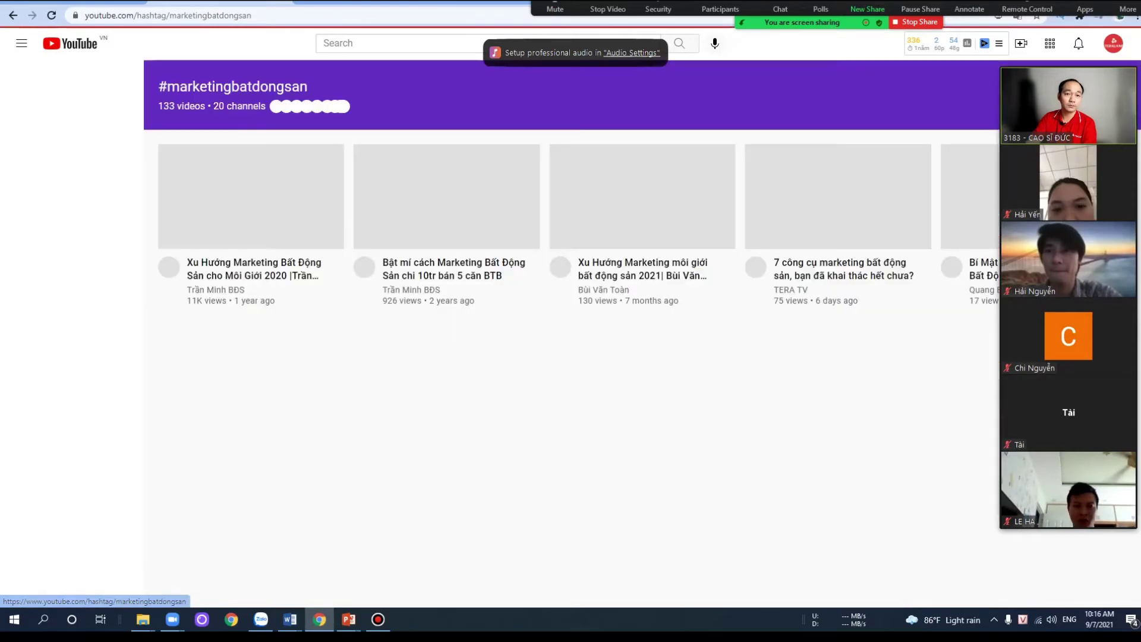
key("alt+Left")
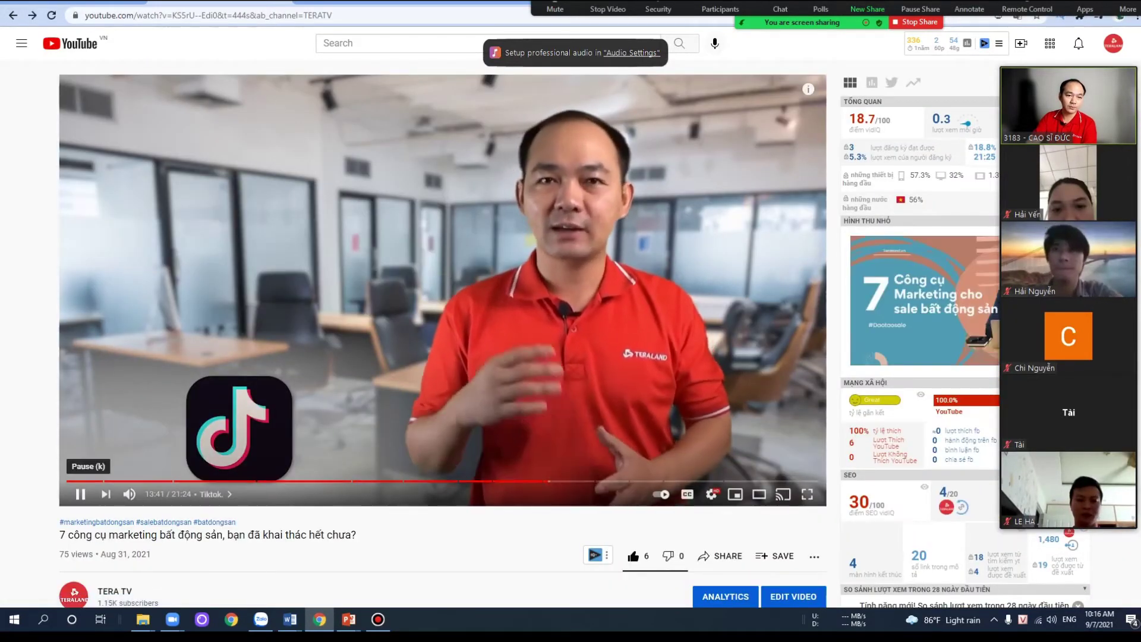
left_click(80, 494)
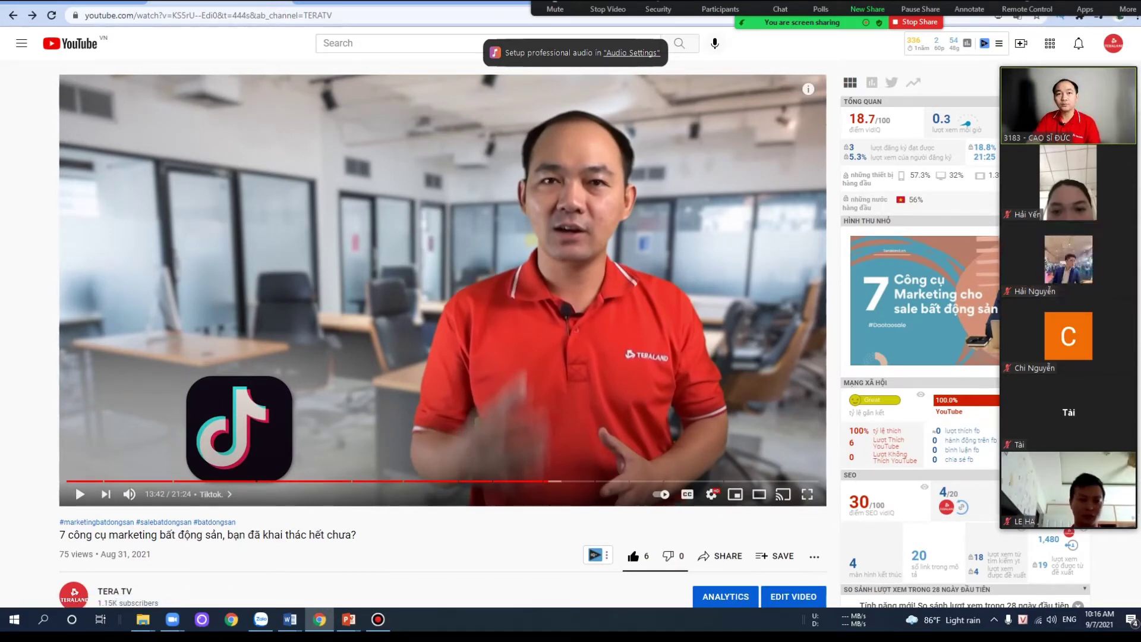
- Switch back to the YouTube Studio draft and review its title and full description, from the opening paragraph through the timeline and links to the hashtags
key("ctrl+Tab")
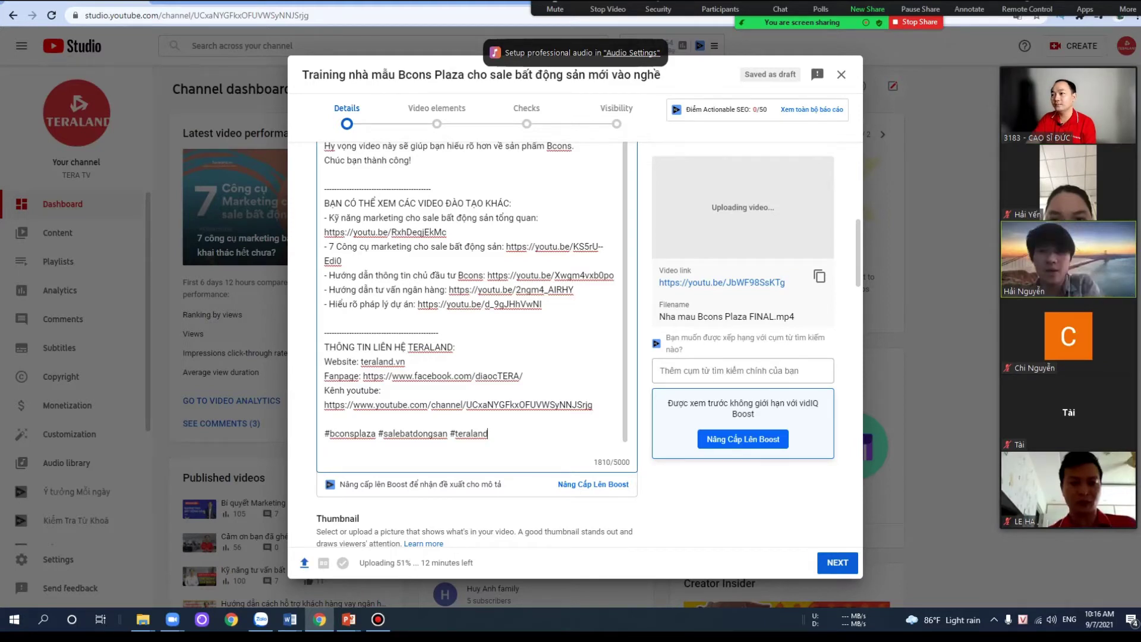
scroll(470, 297, "up", 3)
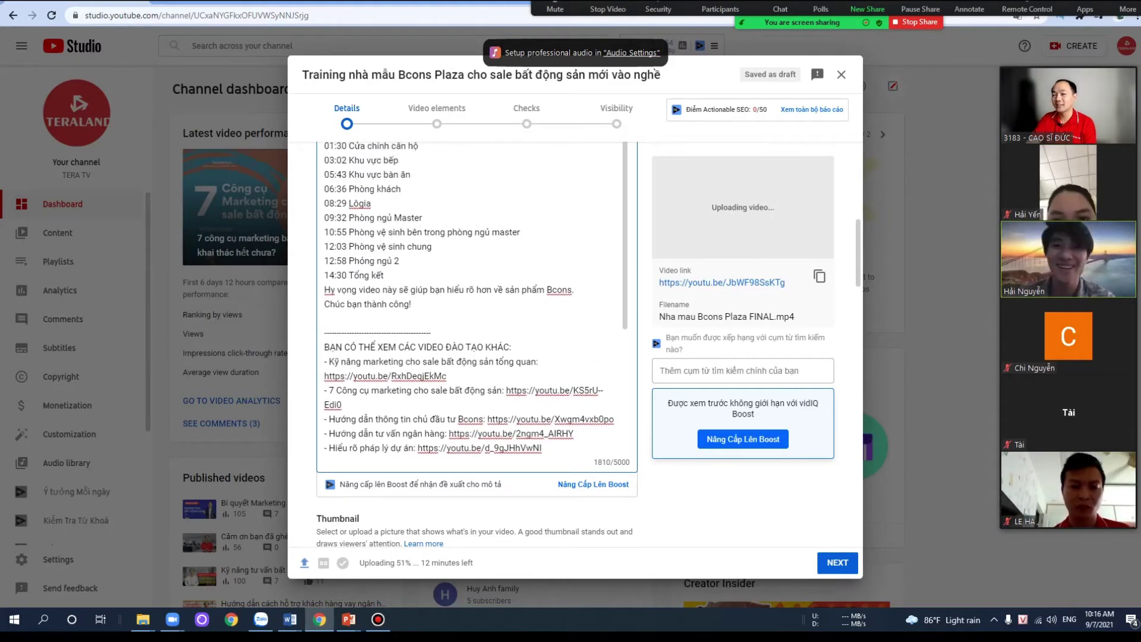
scroll(469, 297, "up", 1)
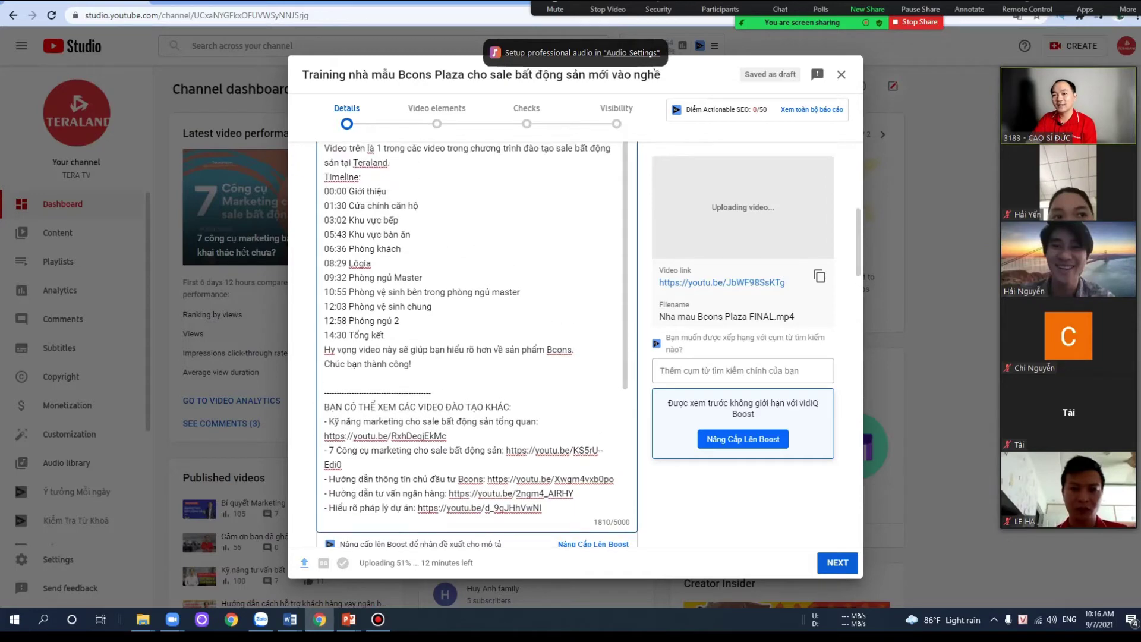
scroll(470, 297, "up", 6)
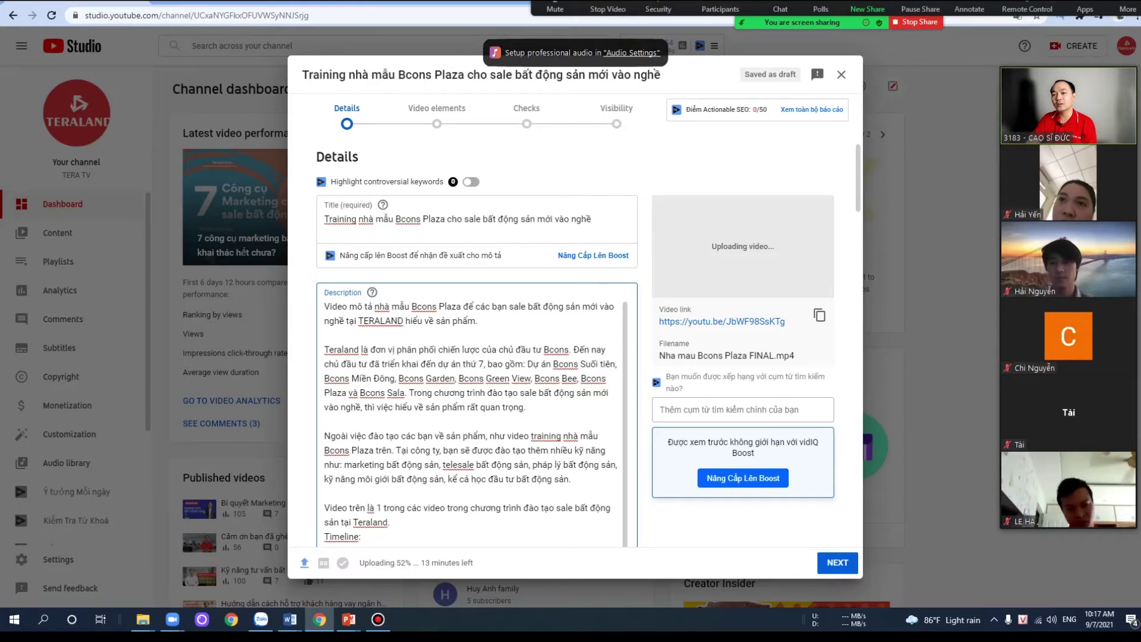
scroll(469, 421, "down", 1)
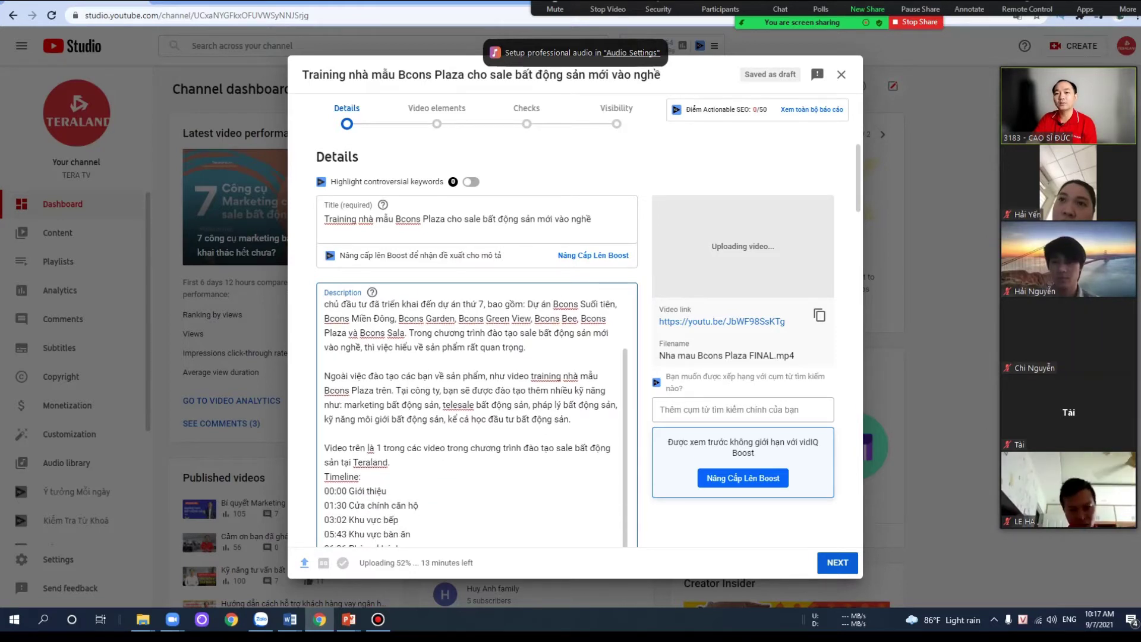
scroll(469, 416, "down", 1)
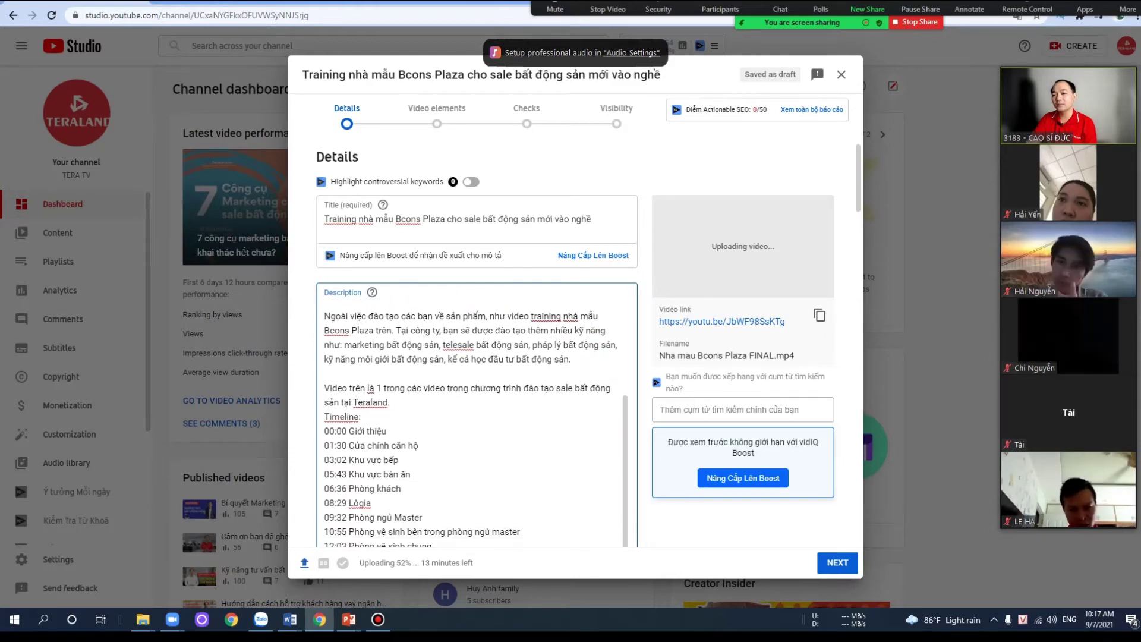
scroll(469, 415, "down", 1)
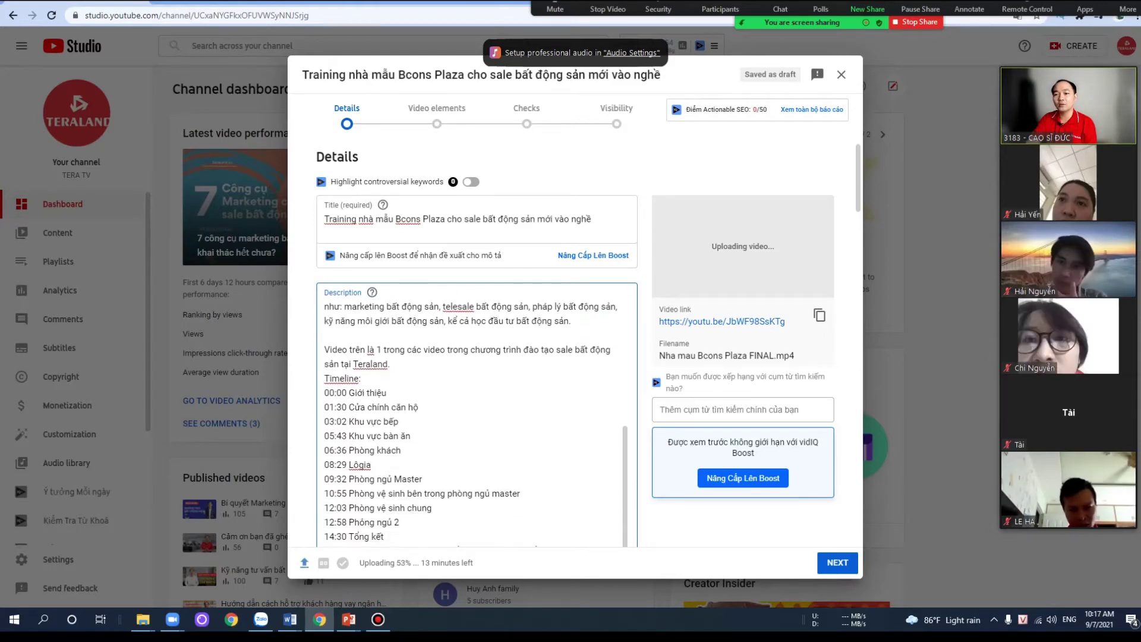
scroll(469, 416, "down", 3)
scroll(469, 345, "down", 4)
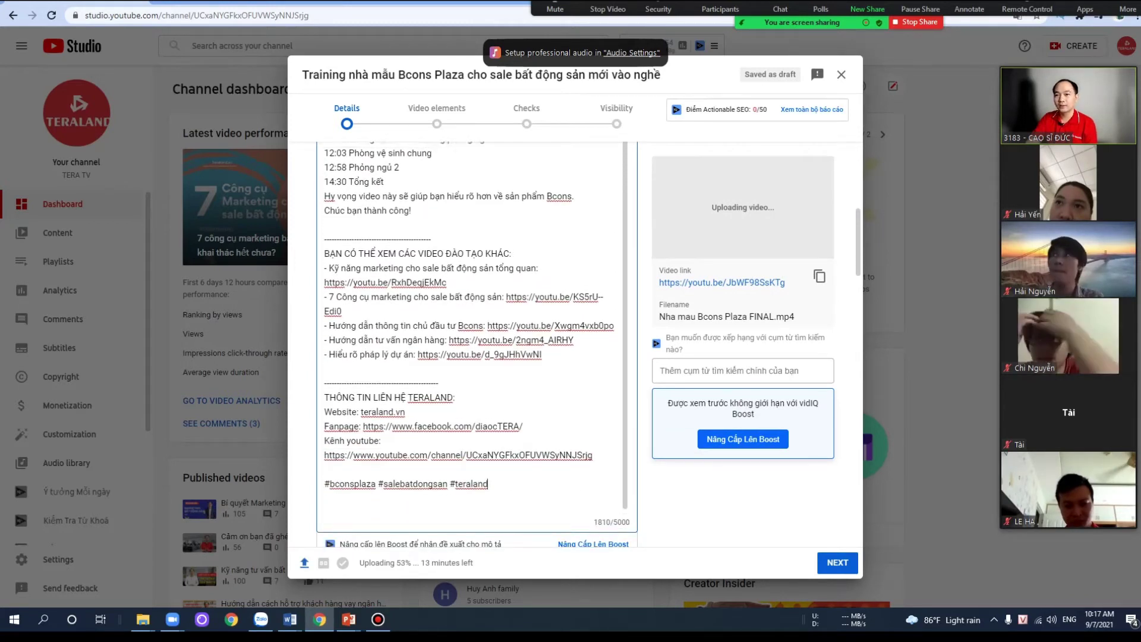
left_click(488, 486)
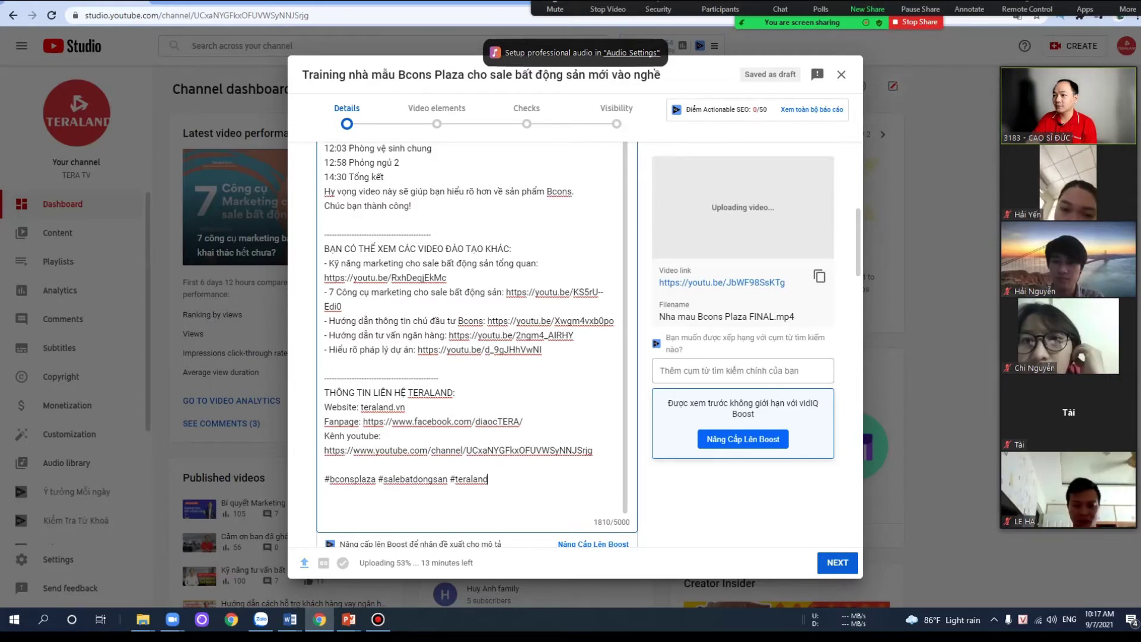
- Review the draft's thumbnail, playlist, audience, paid promotion and automatic chapters settings, and activate the Tags field
scroll(475, 333, "down", 2)
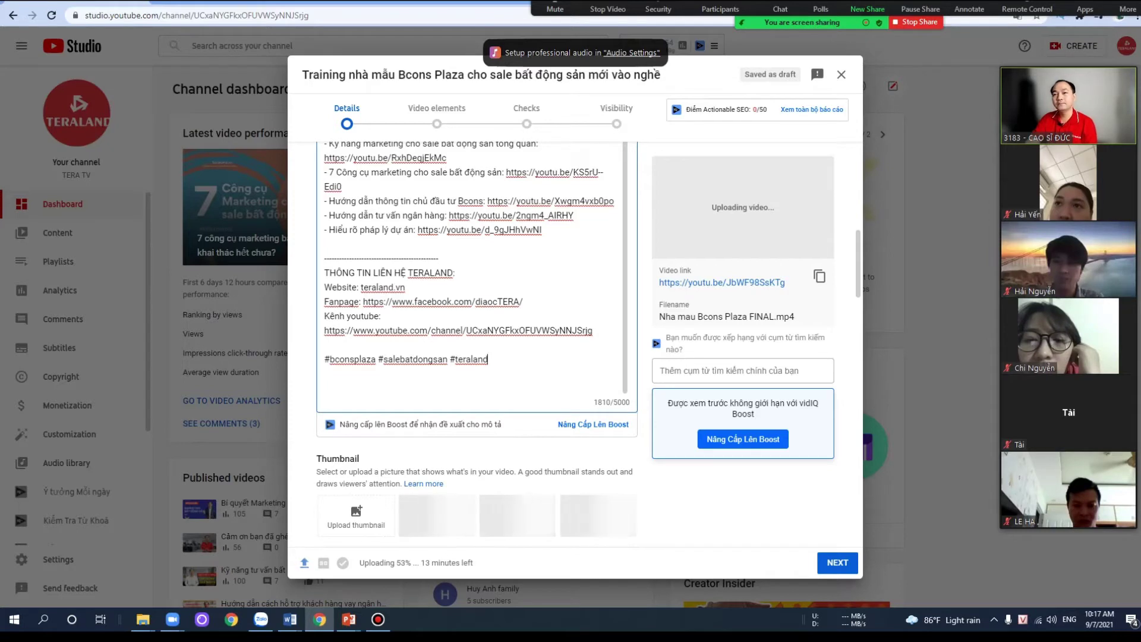
scroll(475, 333, "down", 2)
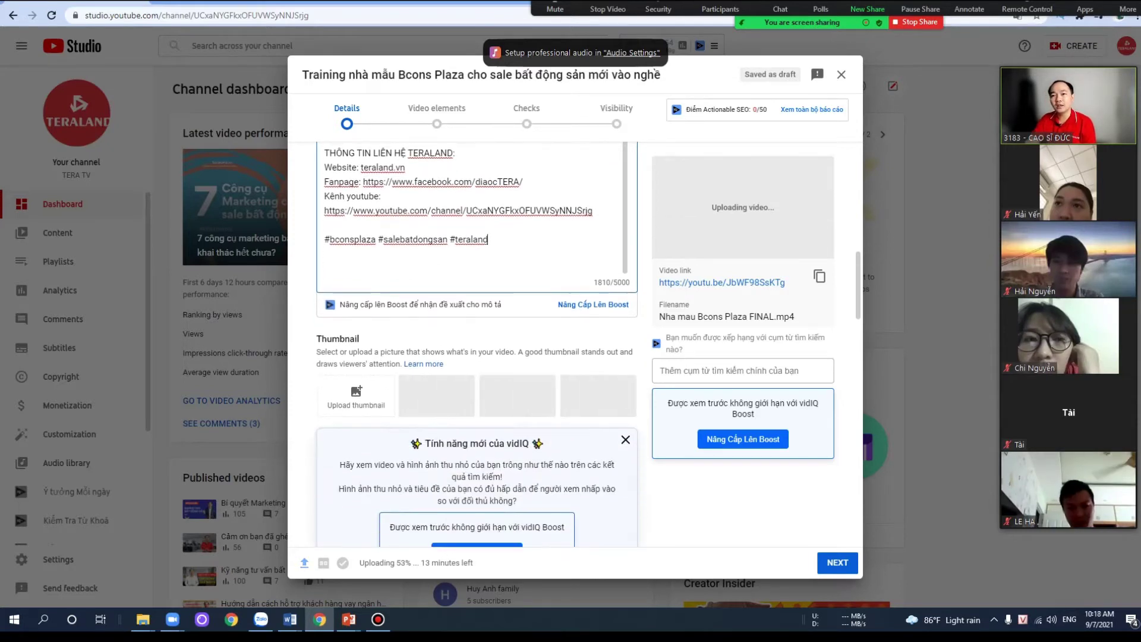
scroll(475, 333, "down", 2)
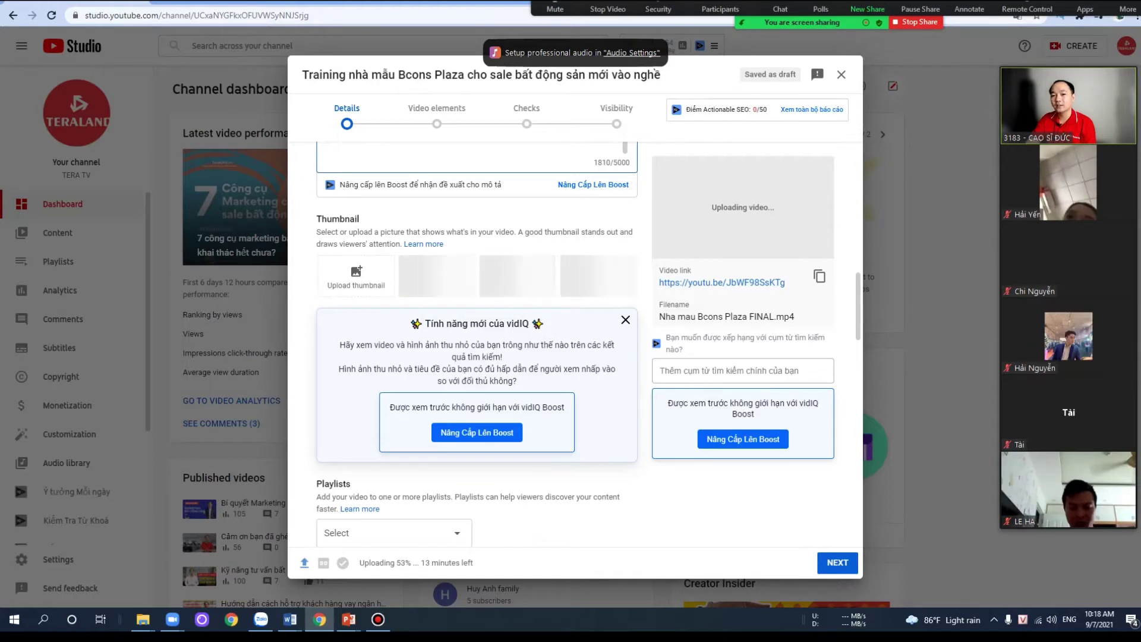
scroll(475, 333, "down", 2)
scroll(475, 345, "down", 4)
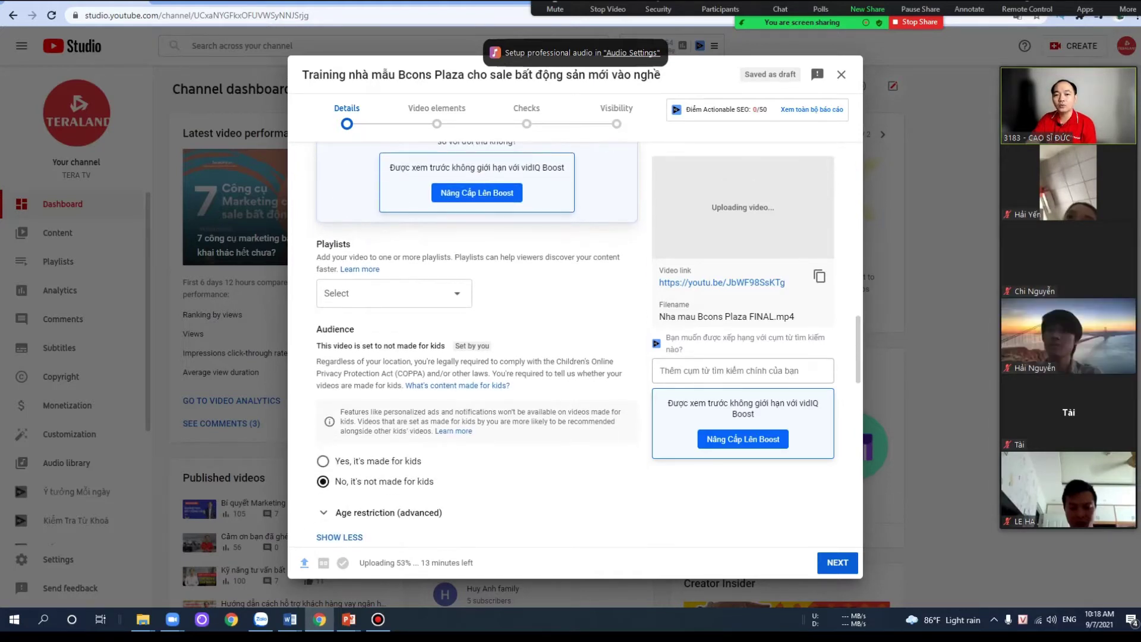
scroll(475, 348, "down", 4)
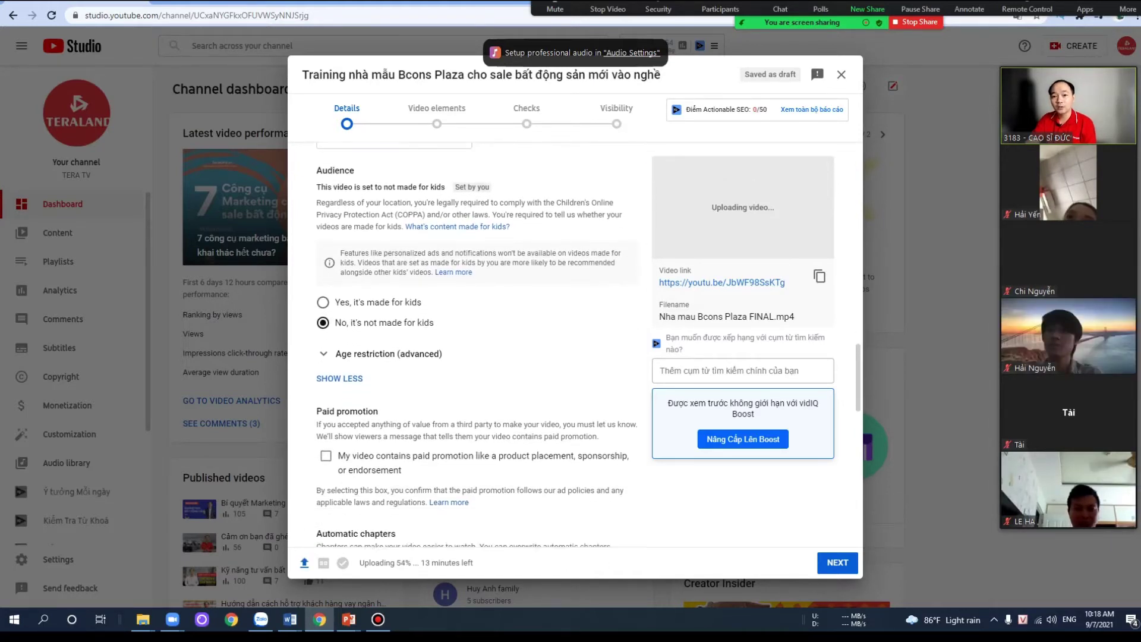
scroll(475, 344, "down", 2)
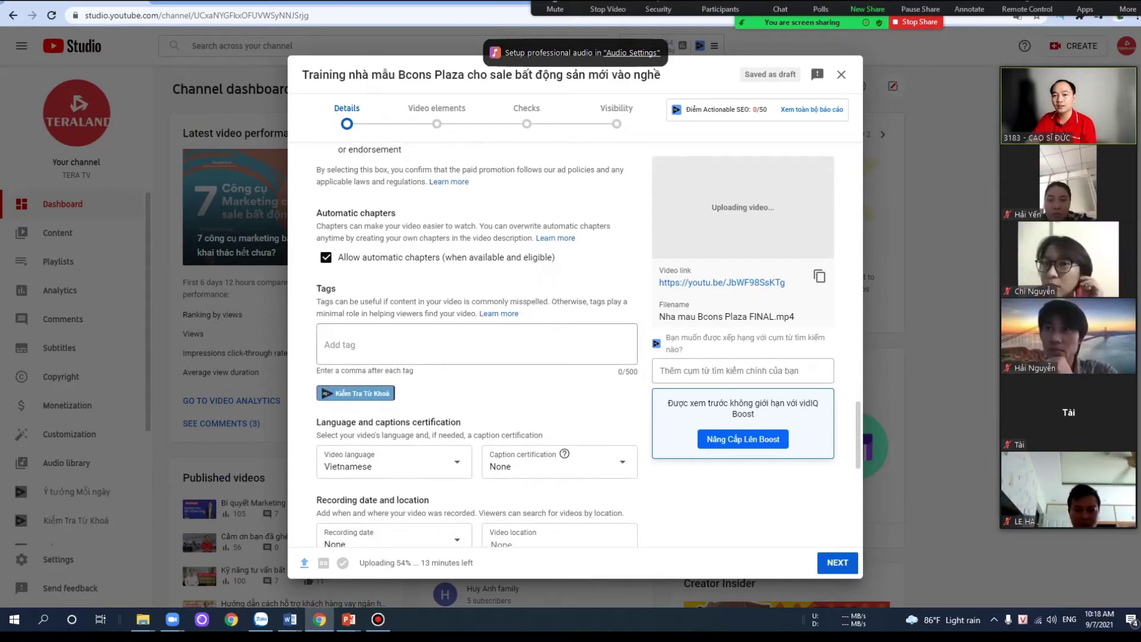
left_click(475, 344)
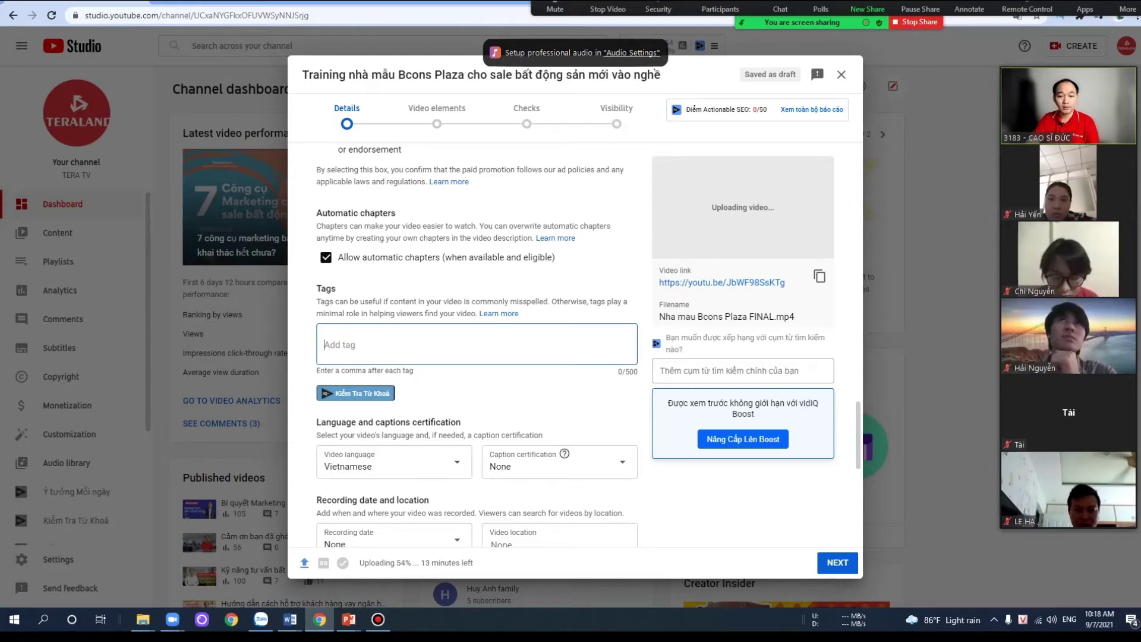
- Try to paste the Word document's whole keyword list, from "bcons plaza" to "TERALAND", into the tags, and remove the resulting tag
mouse_move(290, 619)
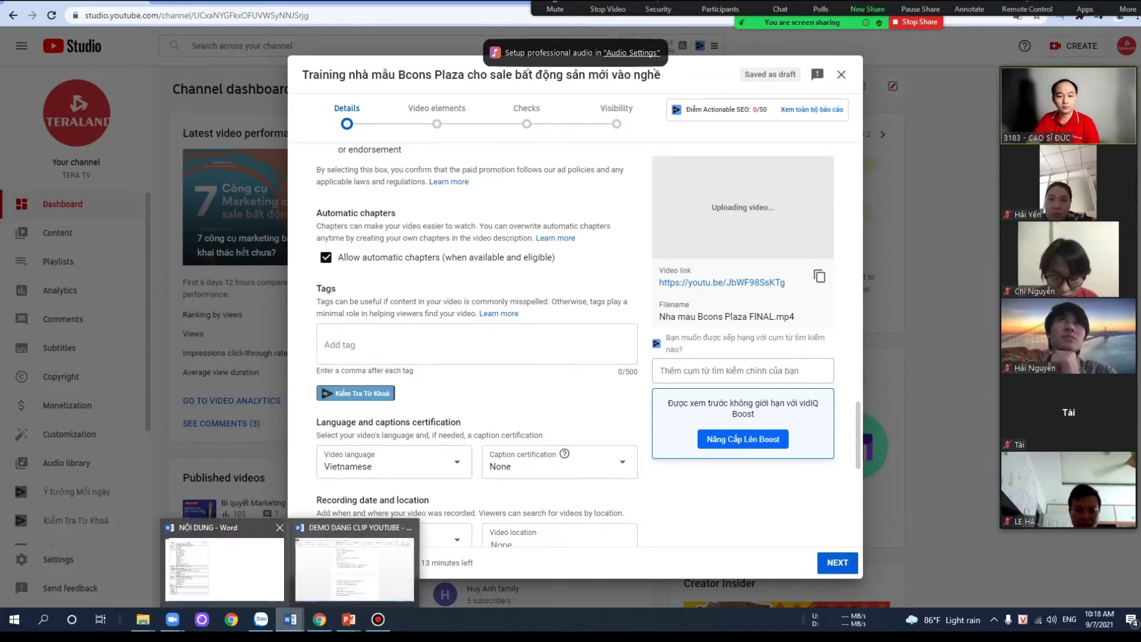
left_click(355, 562)
scroll(577, 339, "up", 20)
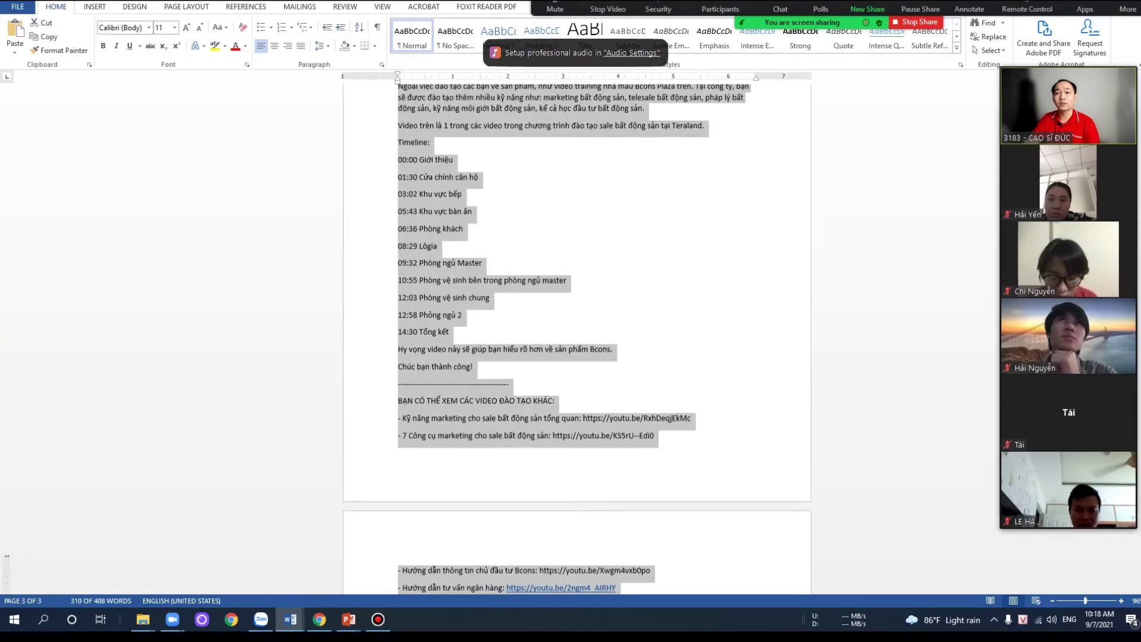
scroll(577, 339, "up", 3)
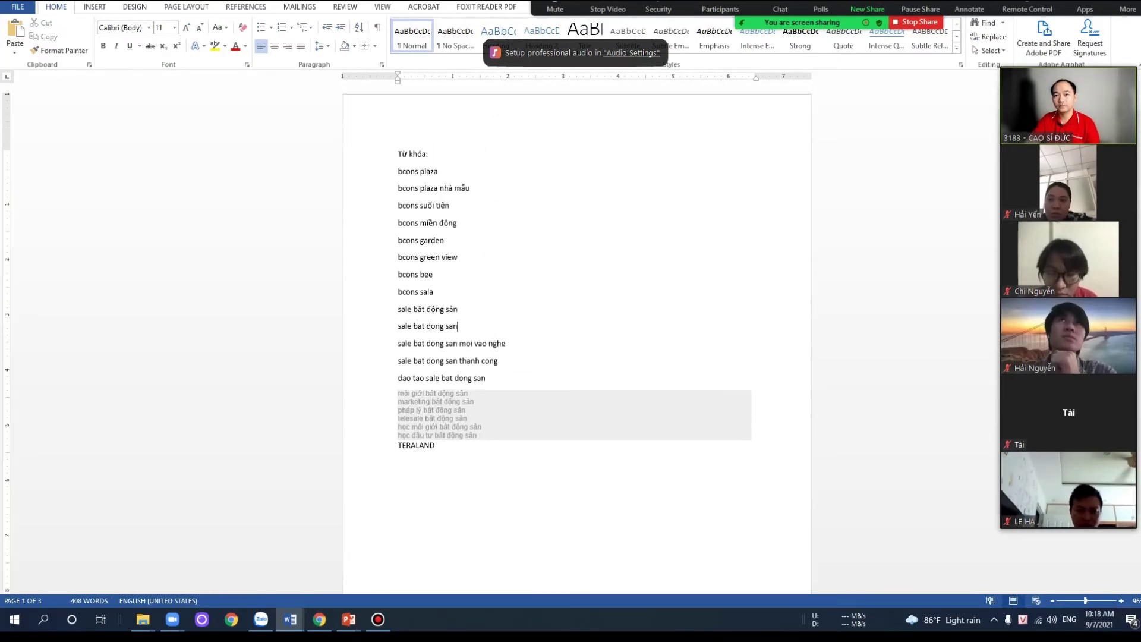
left_click_drag(398, 171, 479, 437)
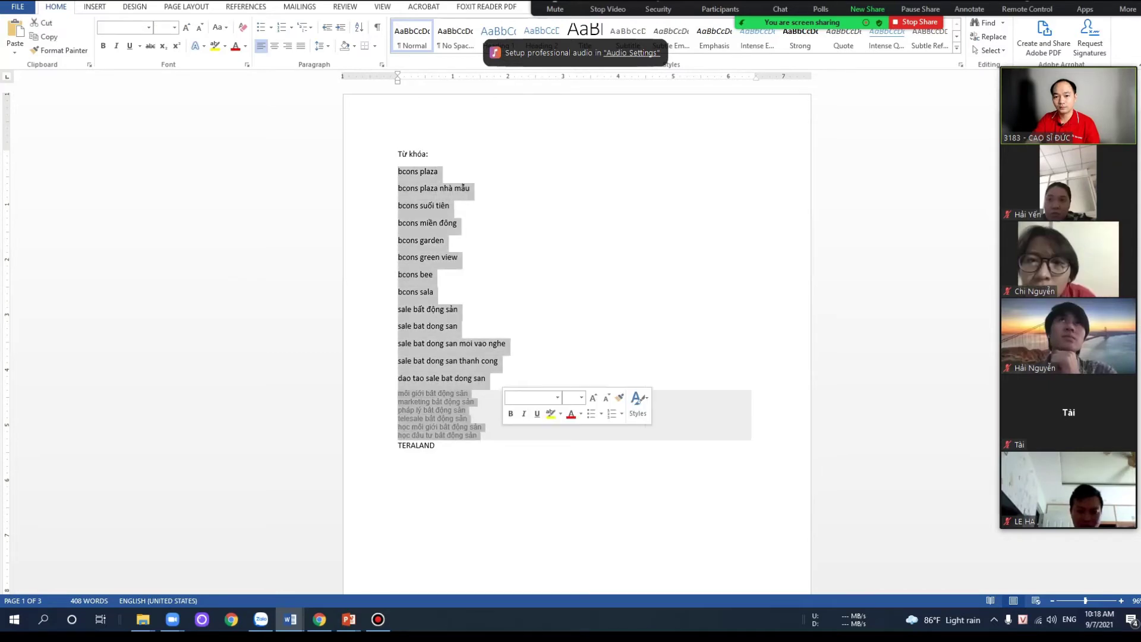
left_click(571, 487)
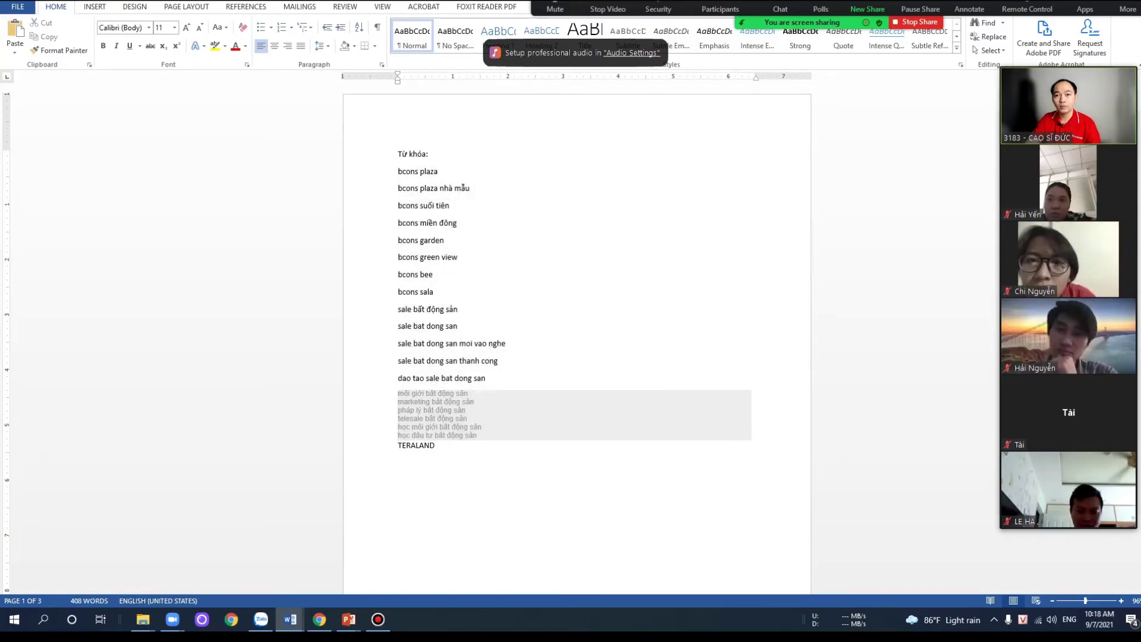
left_click_drag(397, 171, 440, 452)
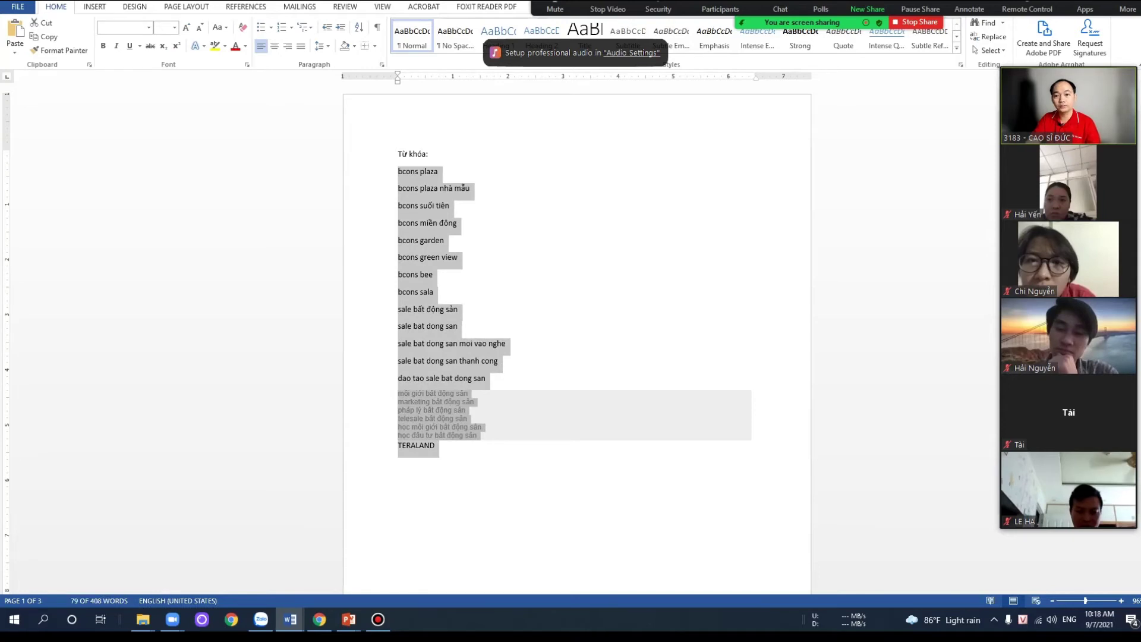
key("alt+Tab")
key("ctrl+v")
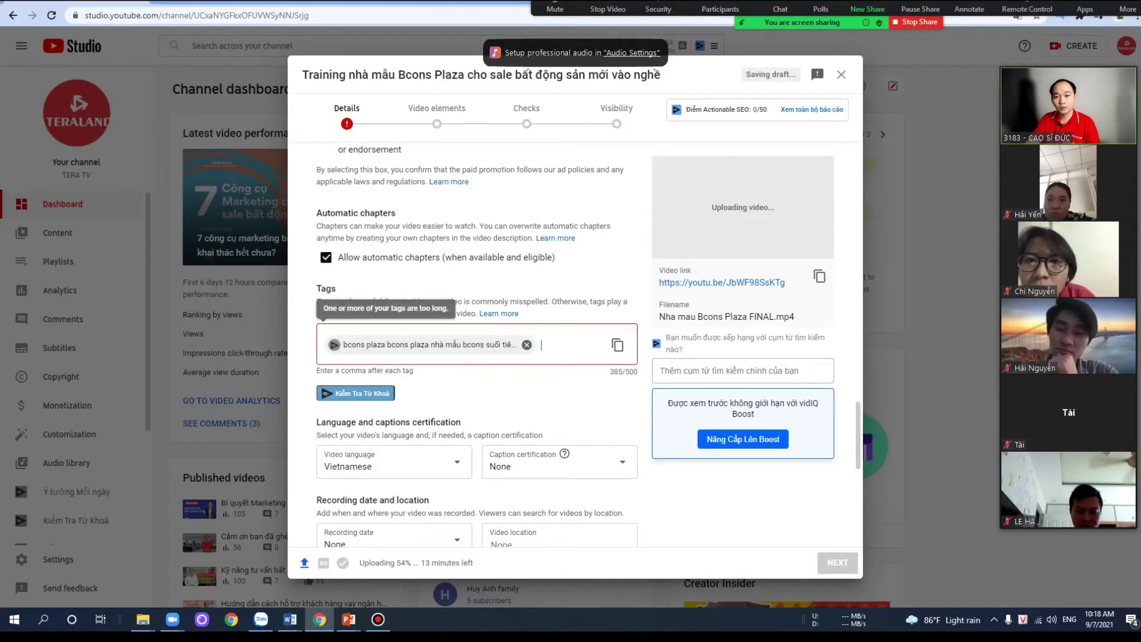
left_click(527, 344)
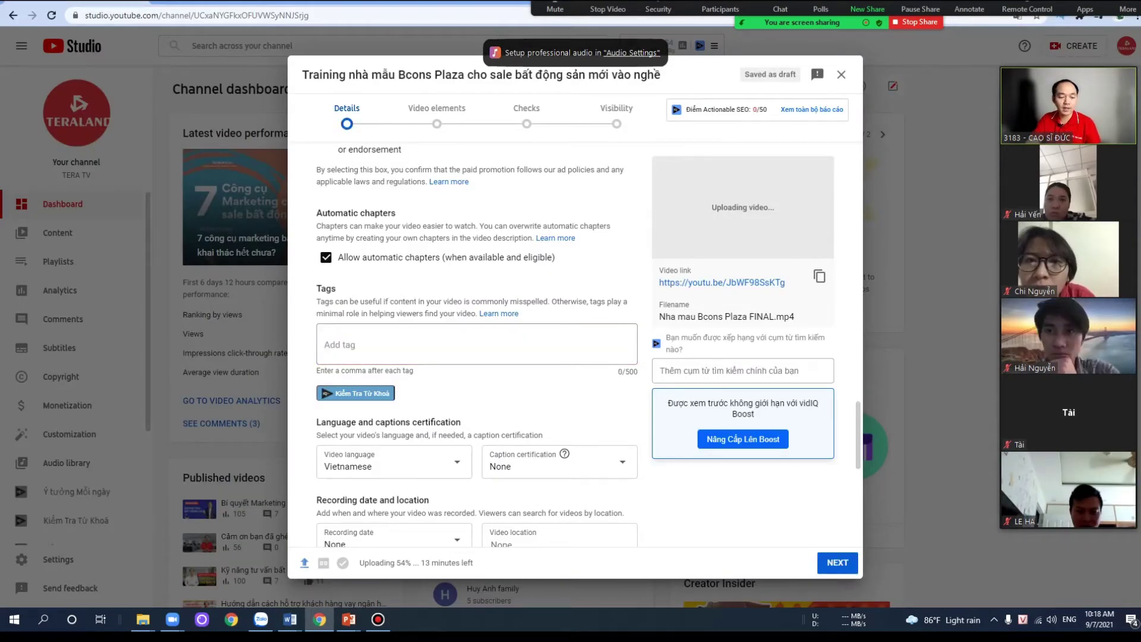
- Copy the keyword "bcons plaza" from the Word document and add it as the video's first tag
key("alt+Tab")
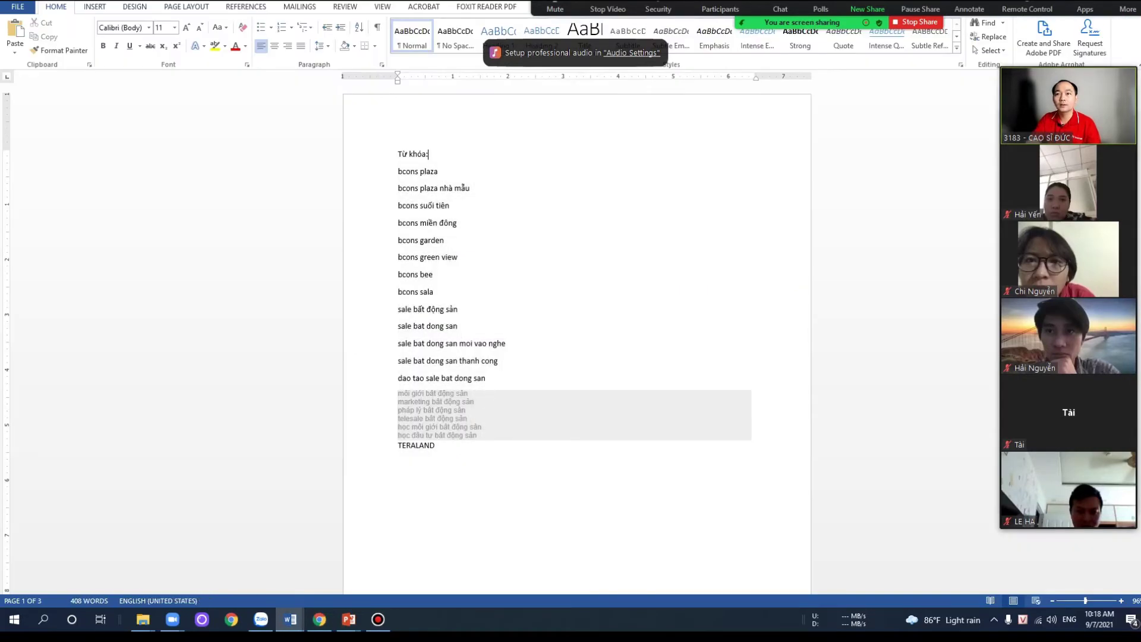
left_click_drag(398, 171, 443, 171)
key("ctrl+c")
key("alt+Tab")
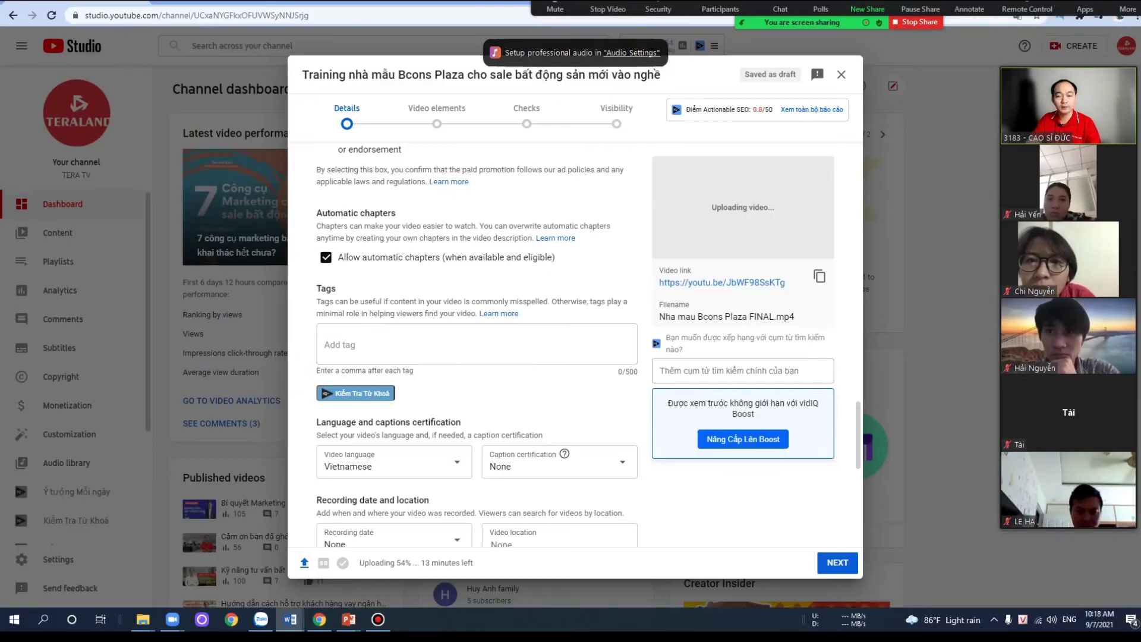
left_click(393, 344)
key("ctrl+v")
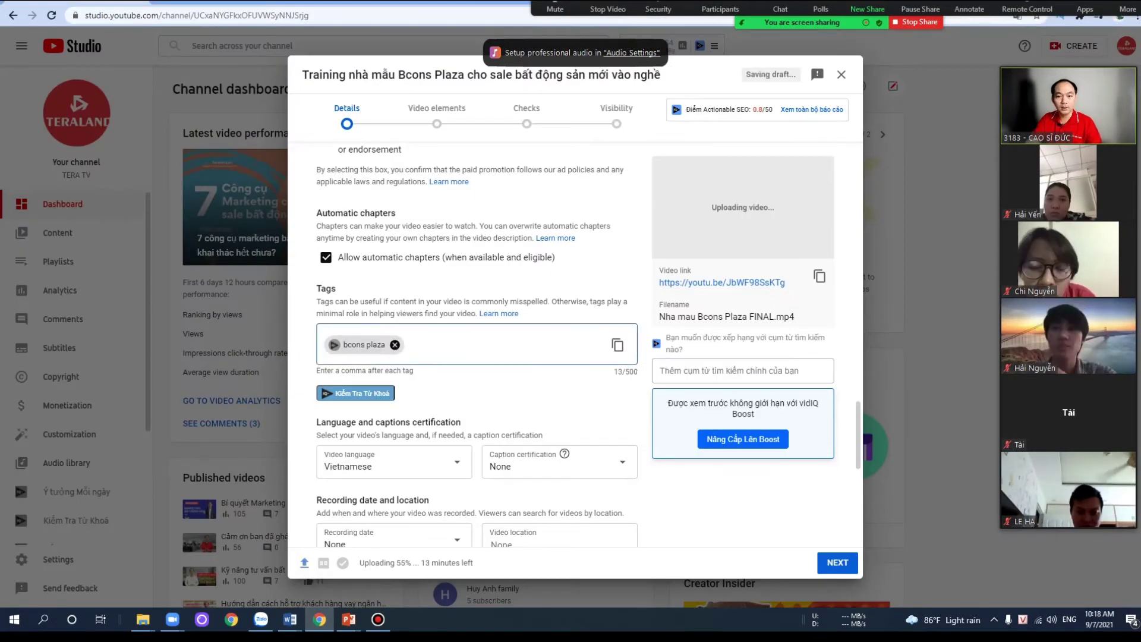
- Add the keyword "bcons plaza nhà mẫu" from the Word list as the second video tag
key("alt+Tab")
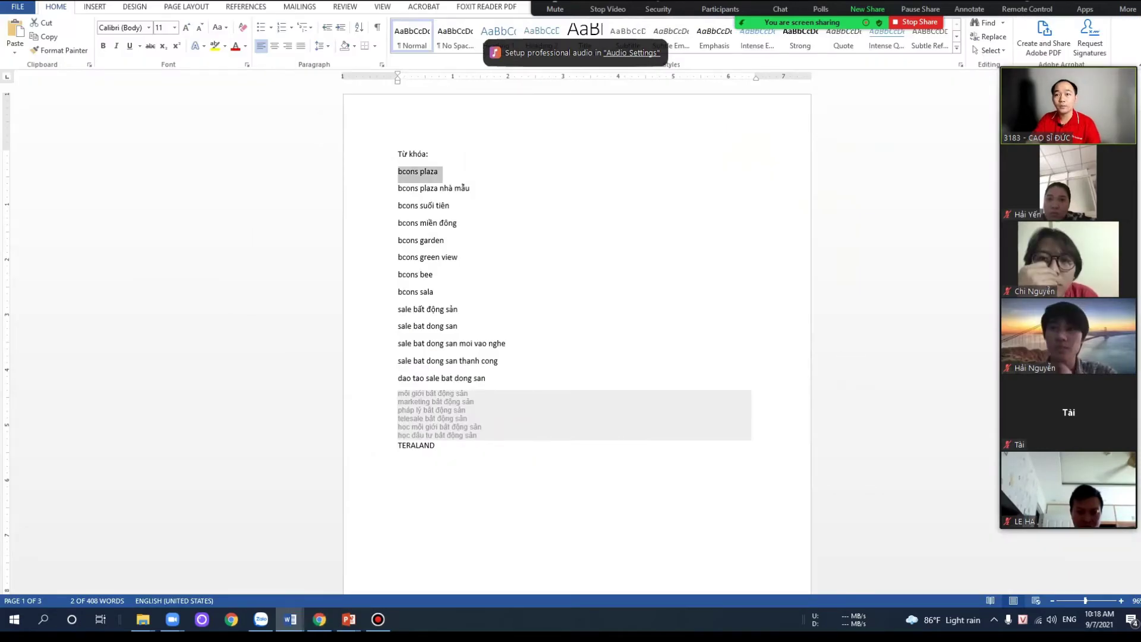
left_click_drag(469, 187, 397, 188)
key("ctrl+c")
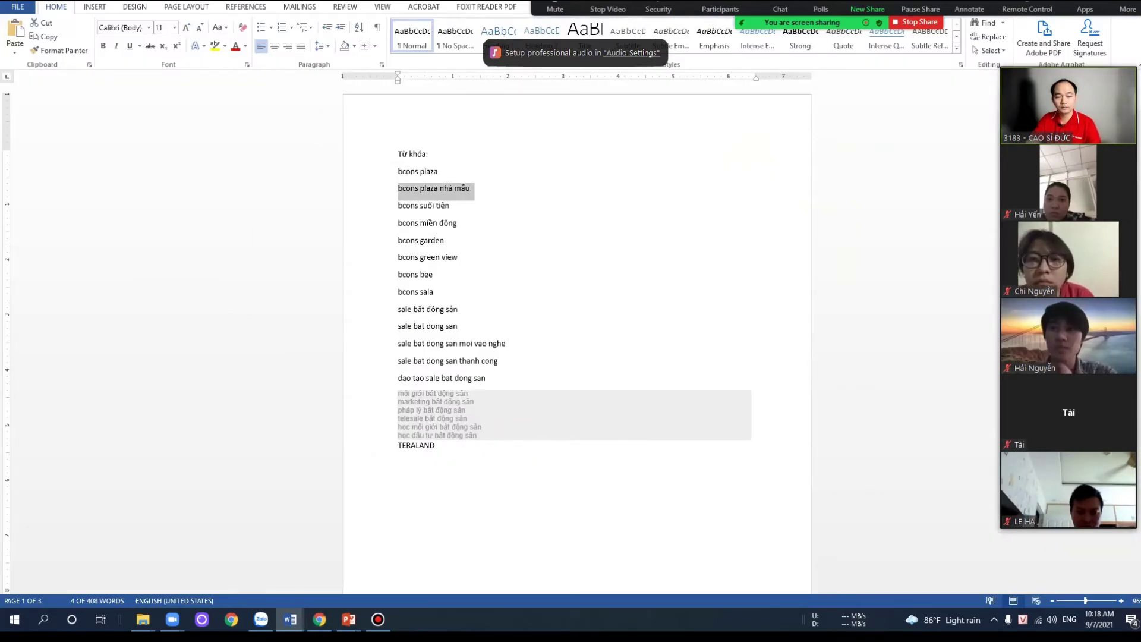
key("alt+Tab")
key("ctrl+v")
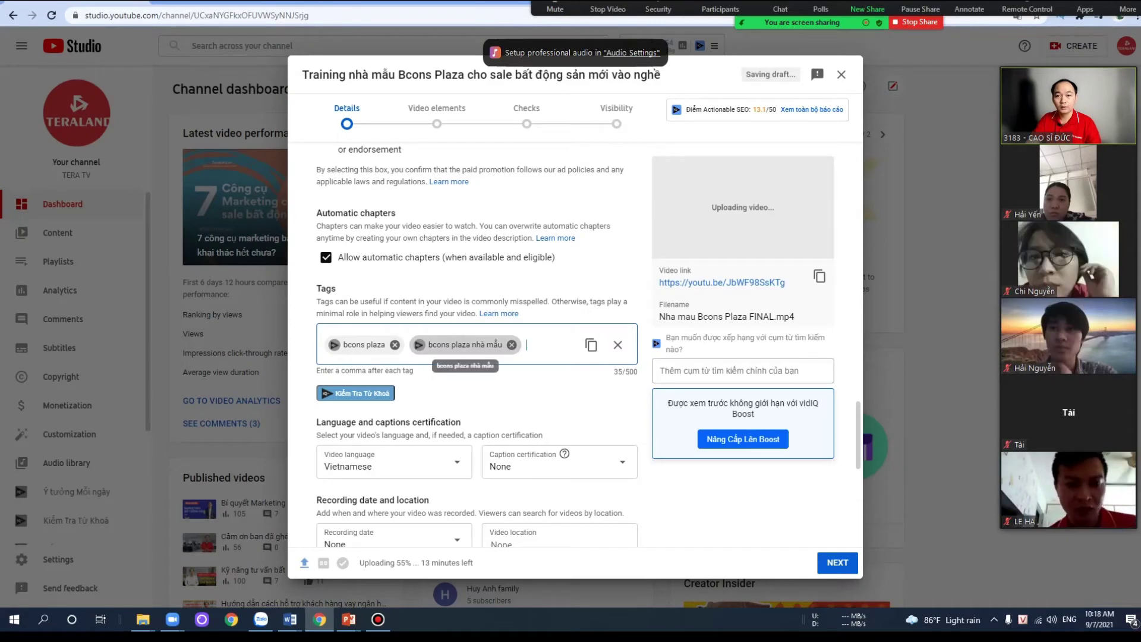
- Copy the keyword "bcons suối tiên" from the Word document and add it as the third video tag
key("alt+Tab")
left_click_drag(450, 205, 398, 205)
key("ctrl+c")
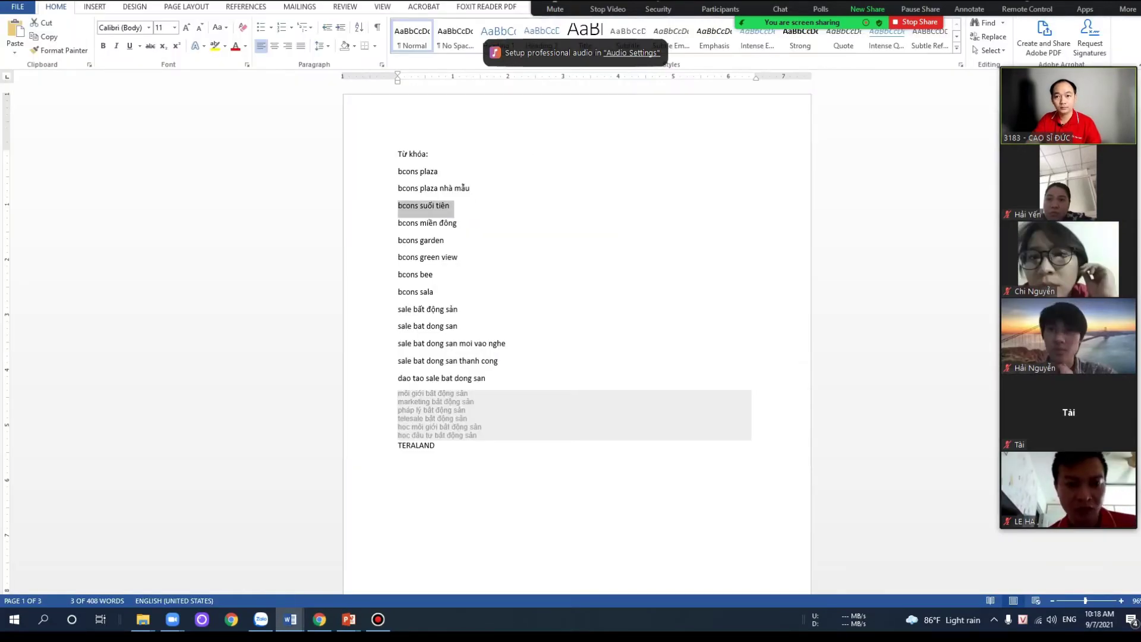
key("alt+Tab")
key("ctrl+v")
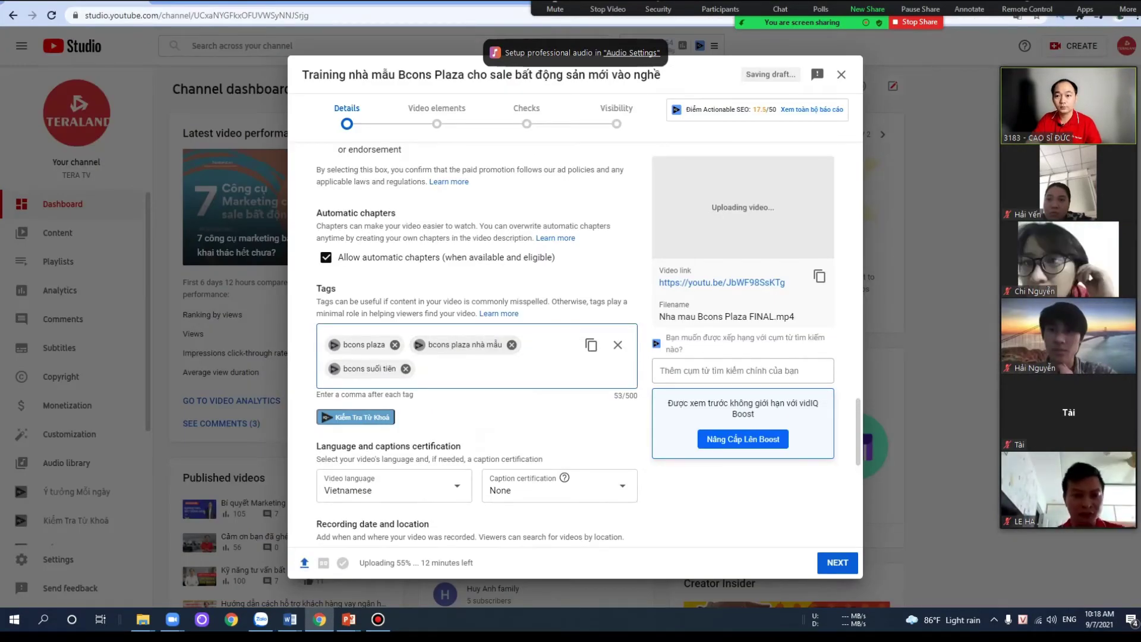
- Add the keyword "bcons miền đông" from the Word list to the video's tags
key("alt+Tab")
left_click_drag(456, 223, 398, 222)
key("ctrl+c")
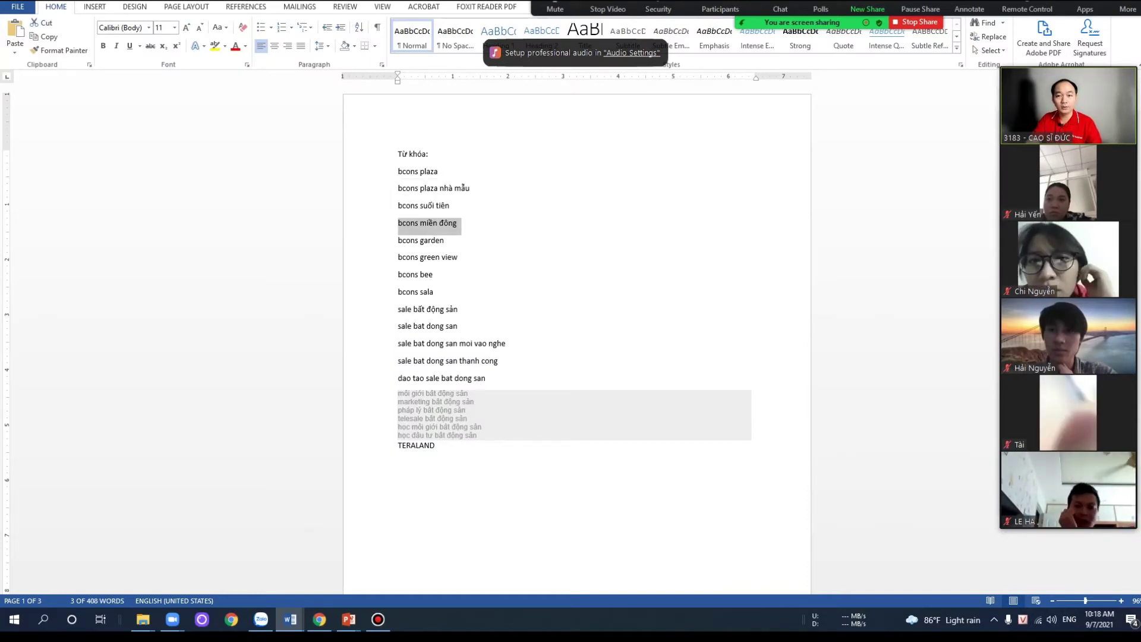
key("alt+Tab")
key("ctrl+v")
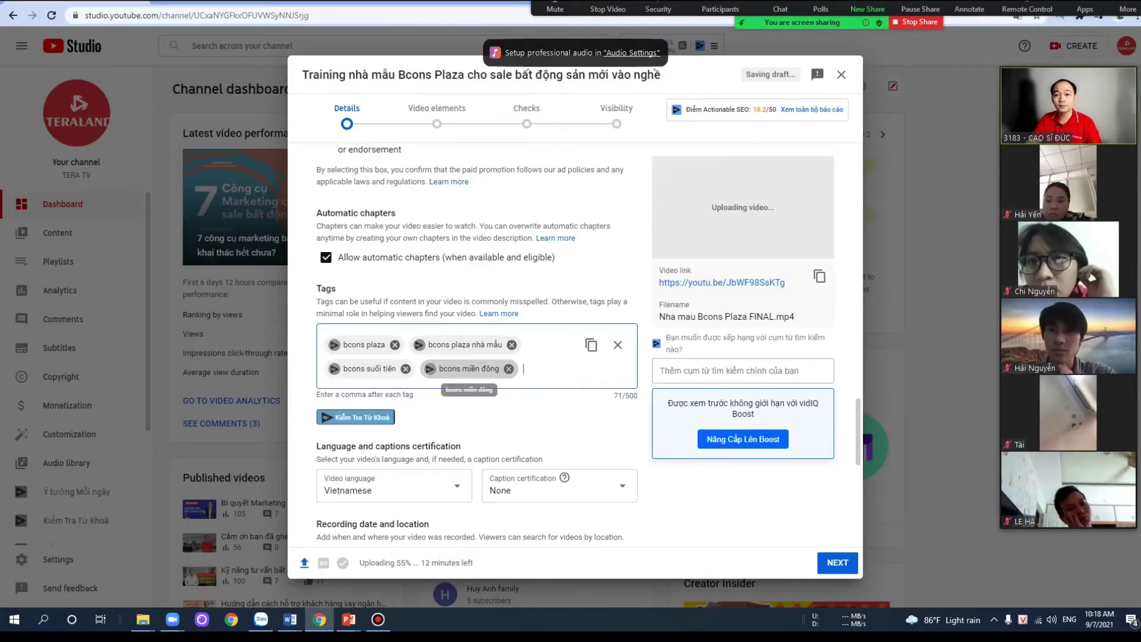
- Copy "bcons garden" from the Word keyword list and paste it as another video tag
key("alt+Tab")
left_click_drag(443, 240, 398, 240)
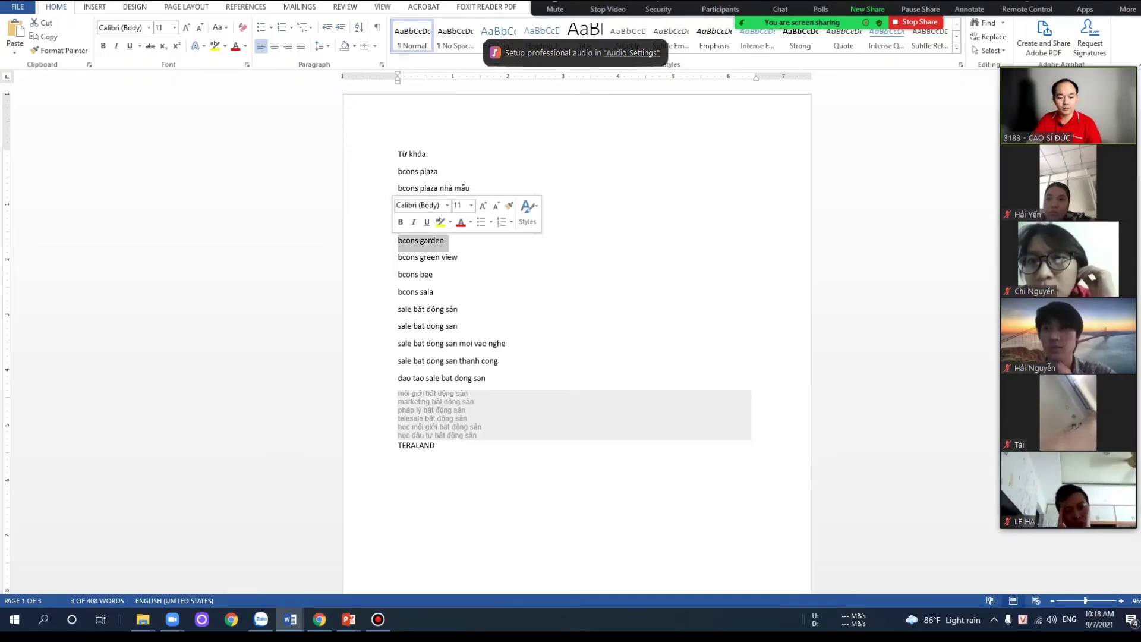
key("ctrl+c")
key("alt+Tab")
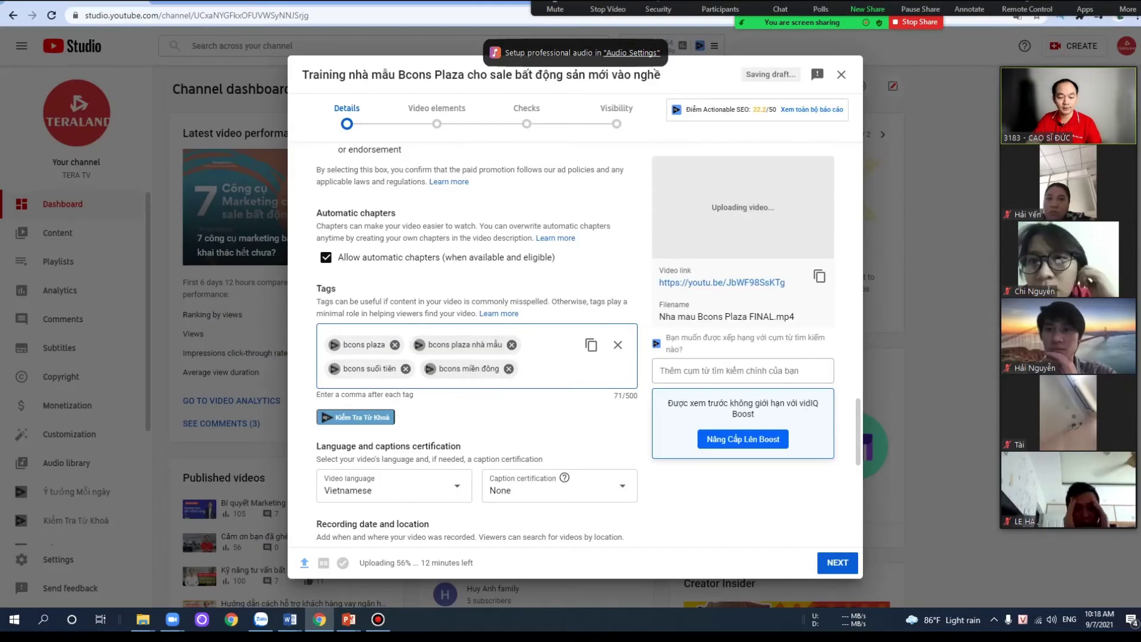
key("ctrl+v")
- Add the keywords "bcons green view" and "bcons bee" from the Word list as two separate video tags
key("alt+Tab")
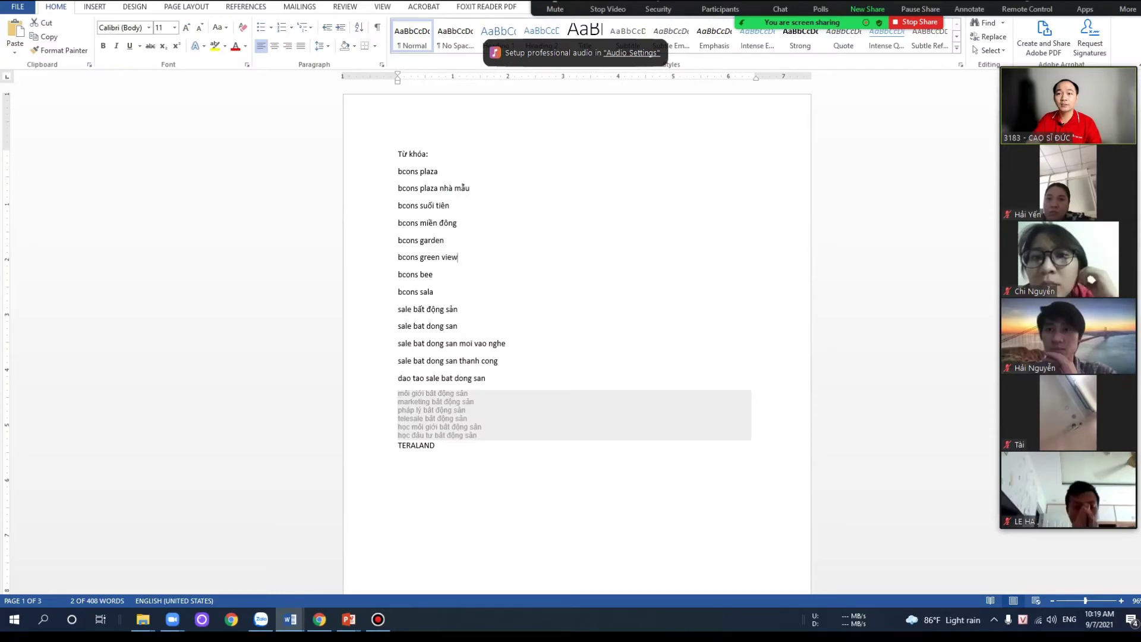
left_click_drag(463, 257, 397, 257)
key("alt+Tab")
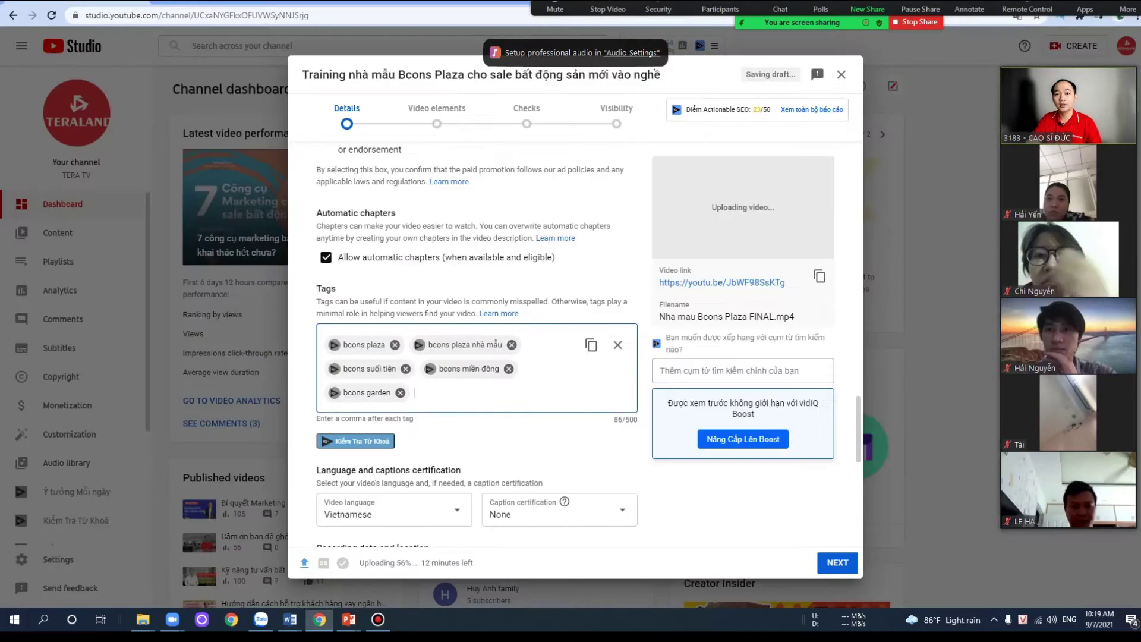
key("ctrl+v")
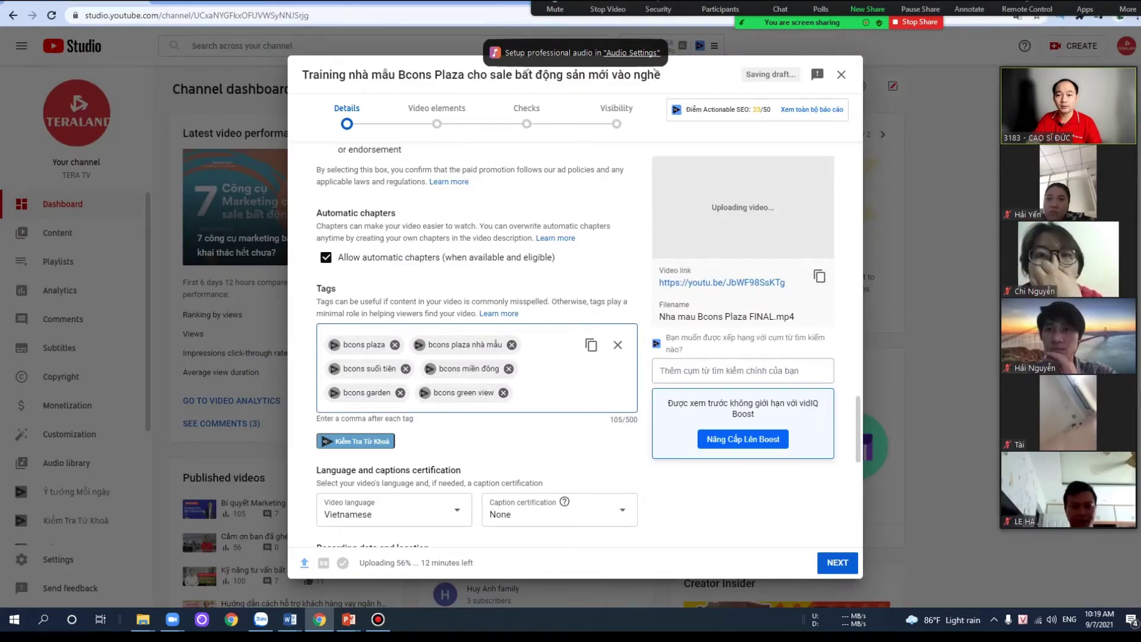
key("alt+Tab")
left_click_drag(433, 274, 398, 274)
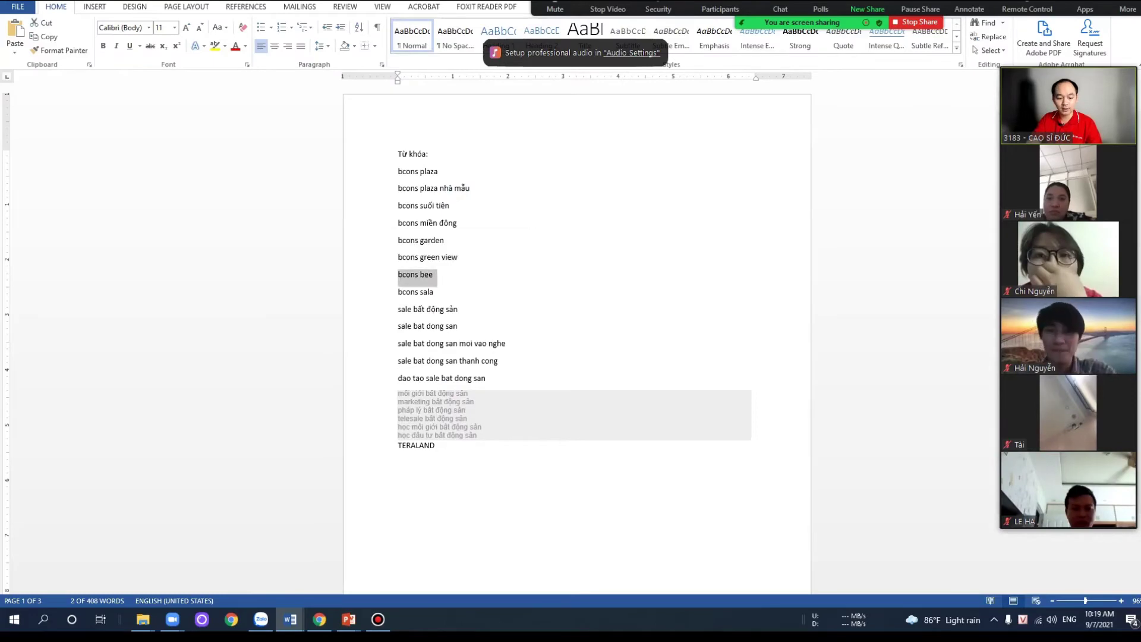
key("alt+Tab")
key("ctrl+v")
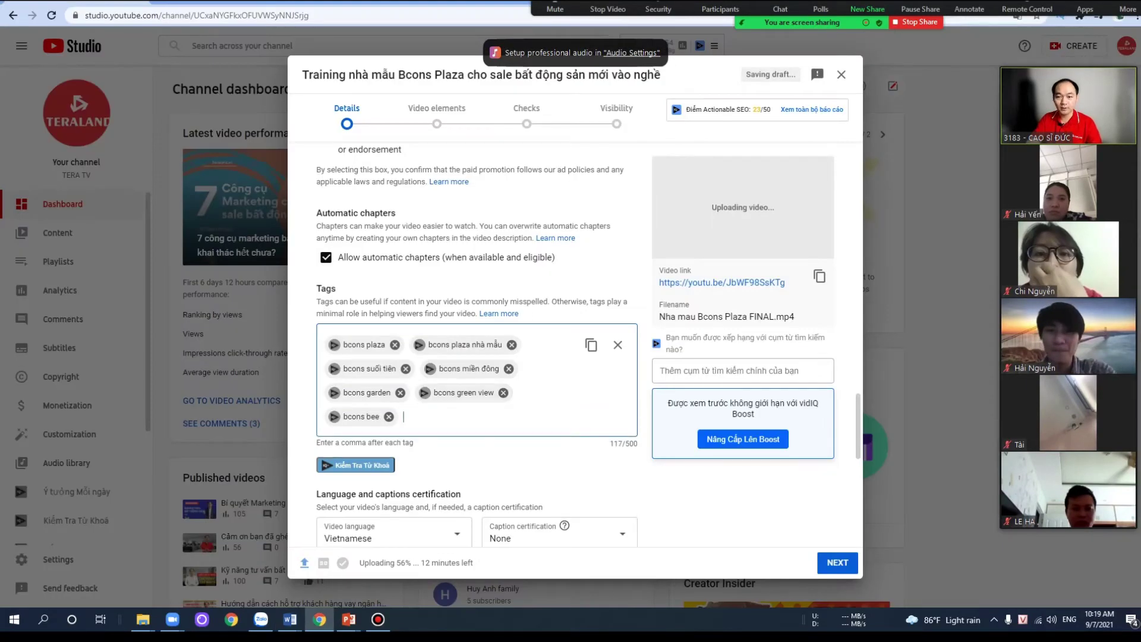
- Add the keyword "bcons sala" from the Word list to the video's tags
key("alt+Tab")
left_click_drag(433, 291, 397, 291)
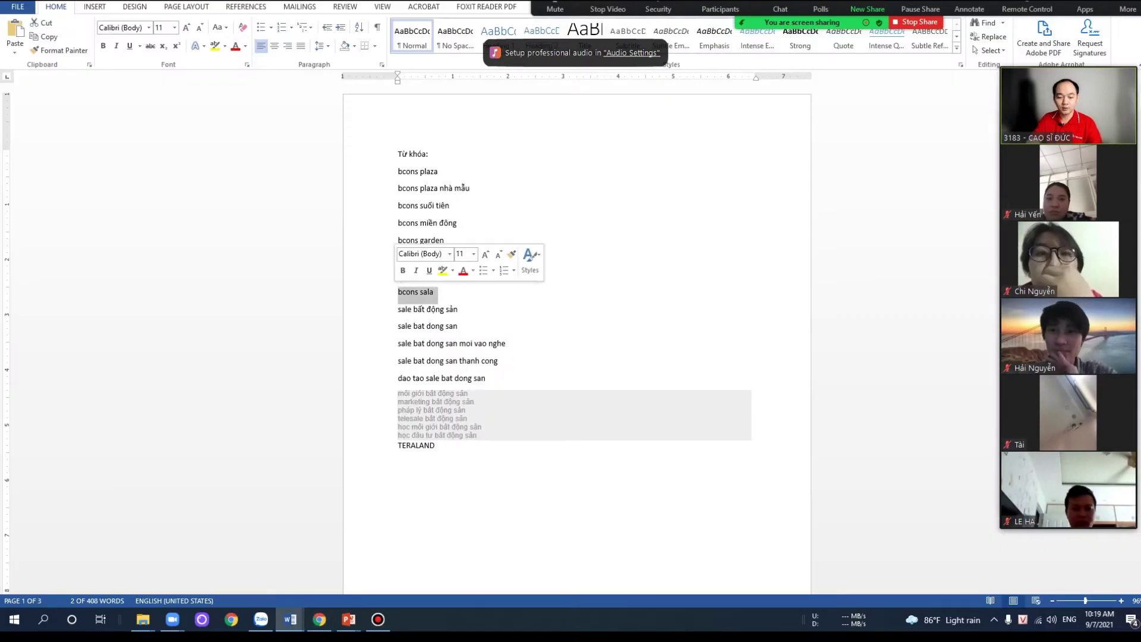
key("alt+Tab")
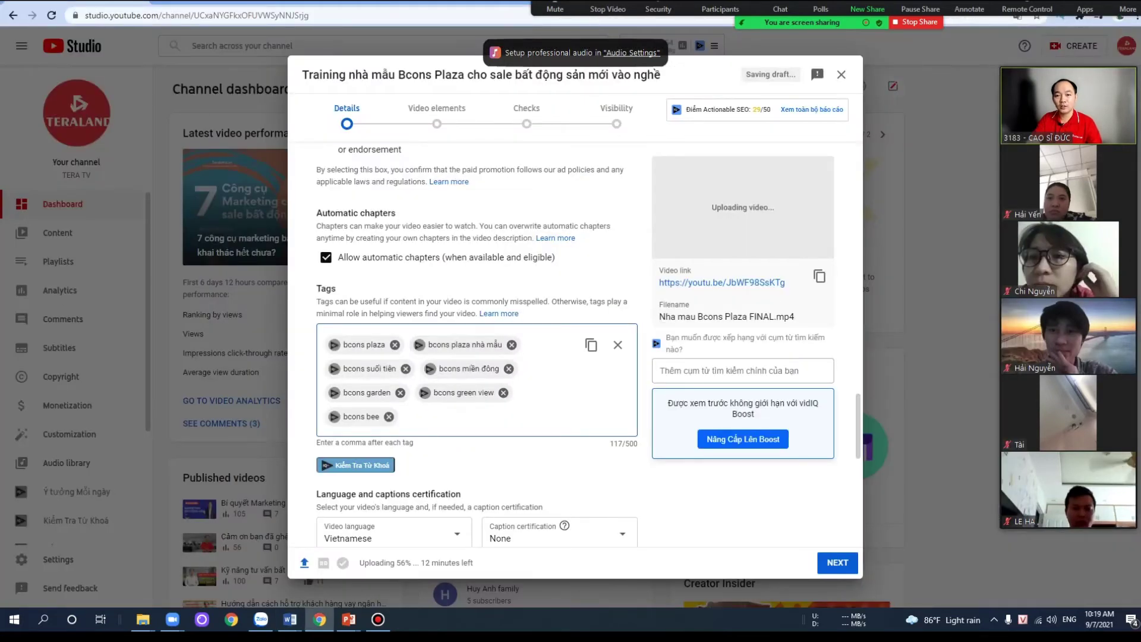
key("ctrl+v")
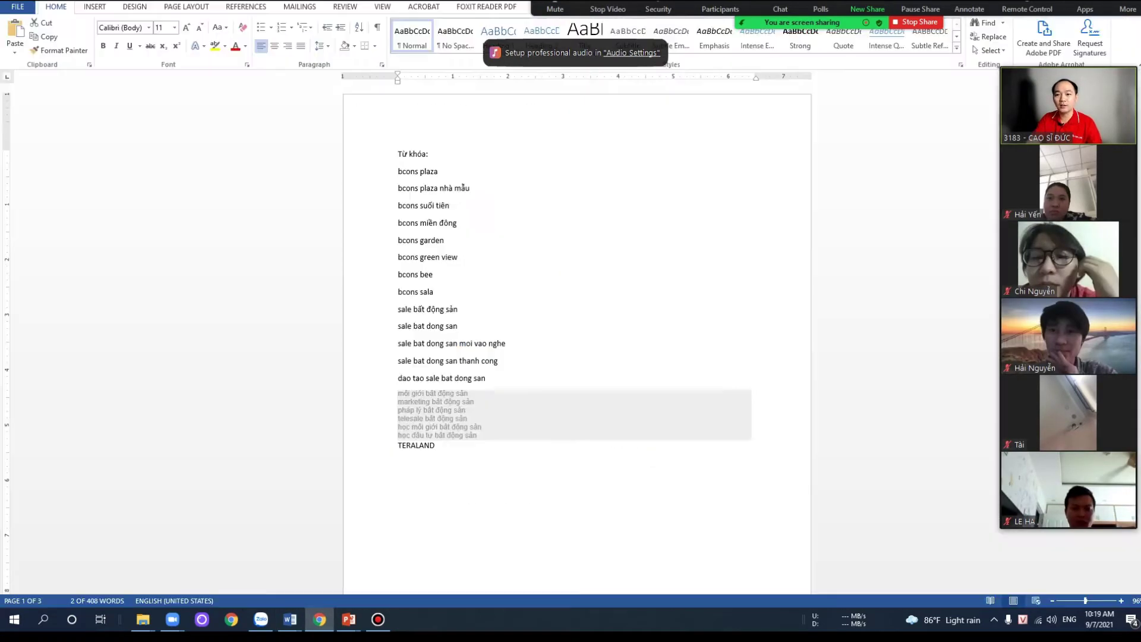
- Copy the accented keyword "sale bất động sản" from the Word document and add it as a video tag
key("alt+Tab")
left_click_drag(463, 309, 398, 309)
key("ctrl+c")
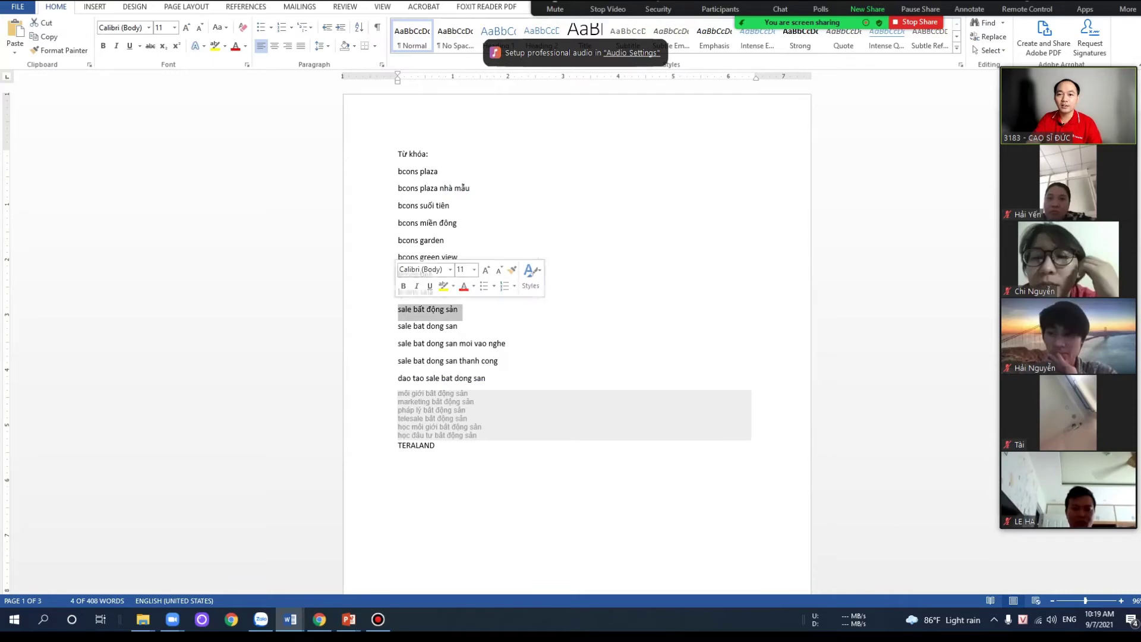
key("alt+Tab")
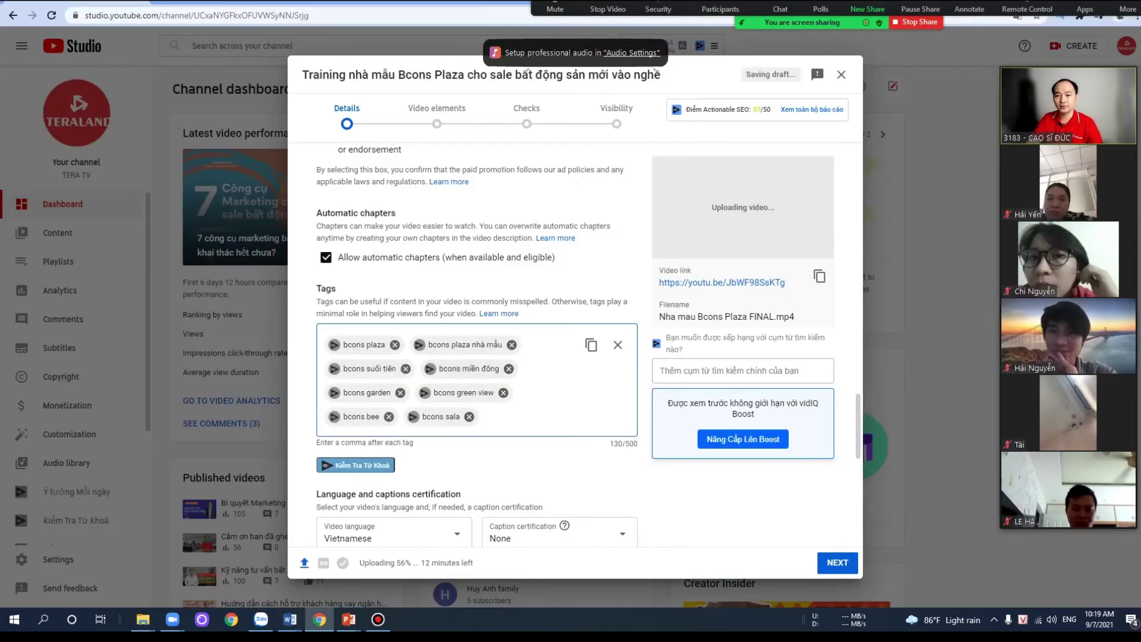
key("ctrl+v")
- Add the unaccented keyword "sale bat dong san" from the Word list to the video's tags
key("alt+Tab")
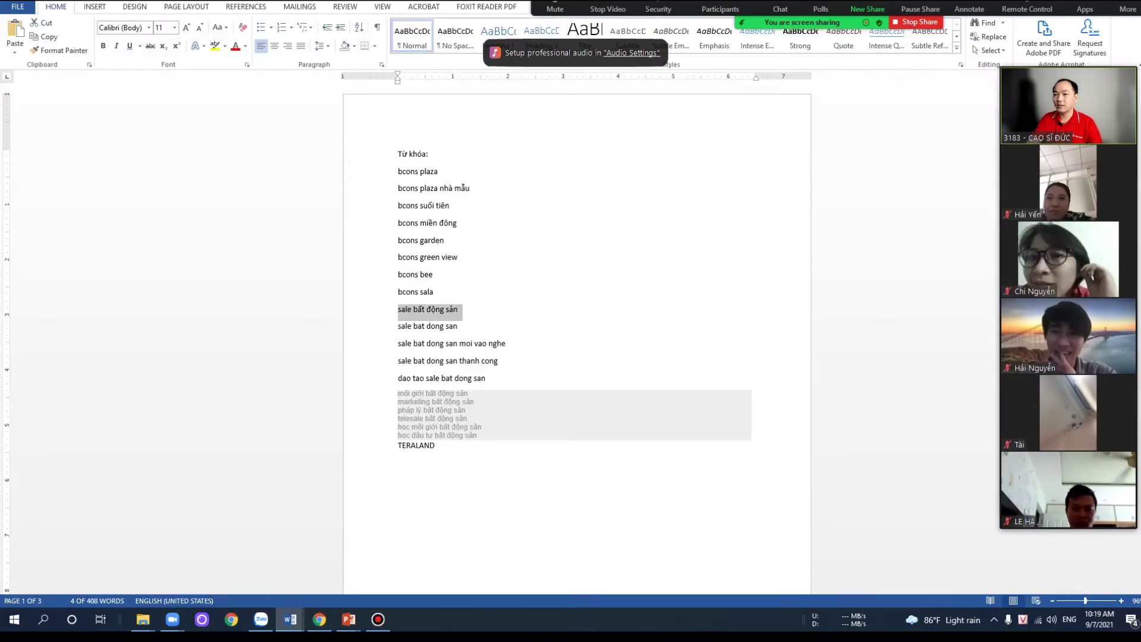
left_click_drag(462, 325, 397, 326)
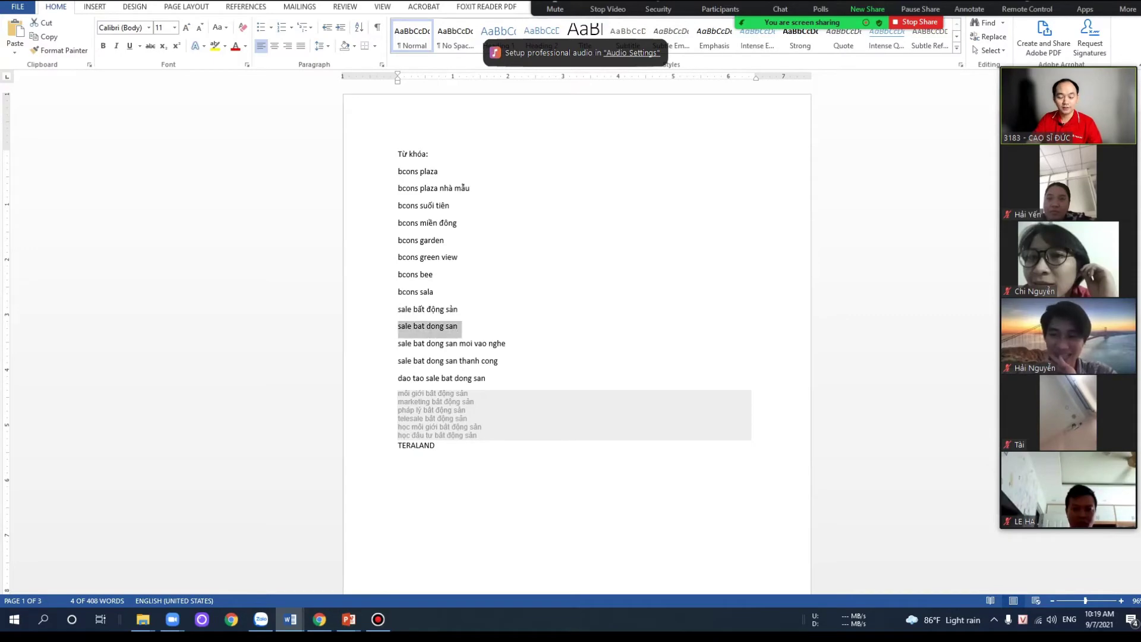
key("ctrl+c")
key("alt+Tab")
key("ctrl+v")
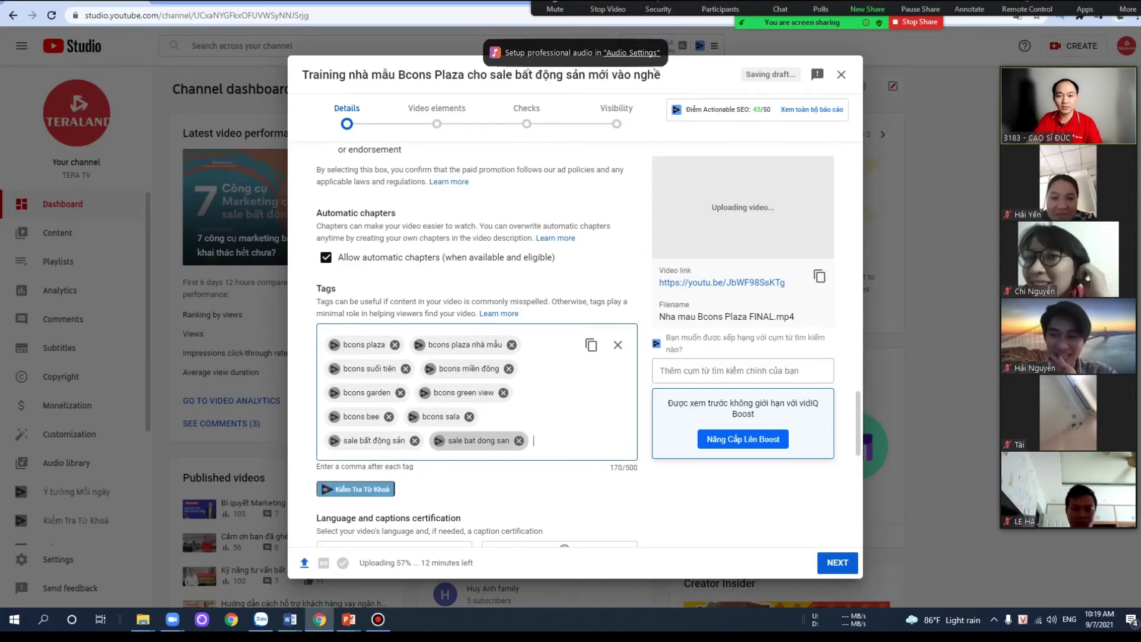
- Copy the keyword "sale bat dong san moi vao nghe" from Word and add it as a video tag
key("alt+Tab")
left_click_drag(505, 343, 397, 343)
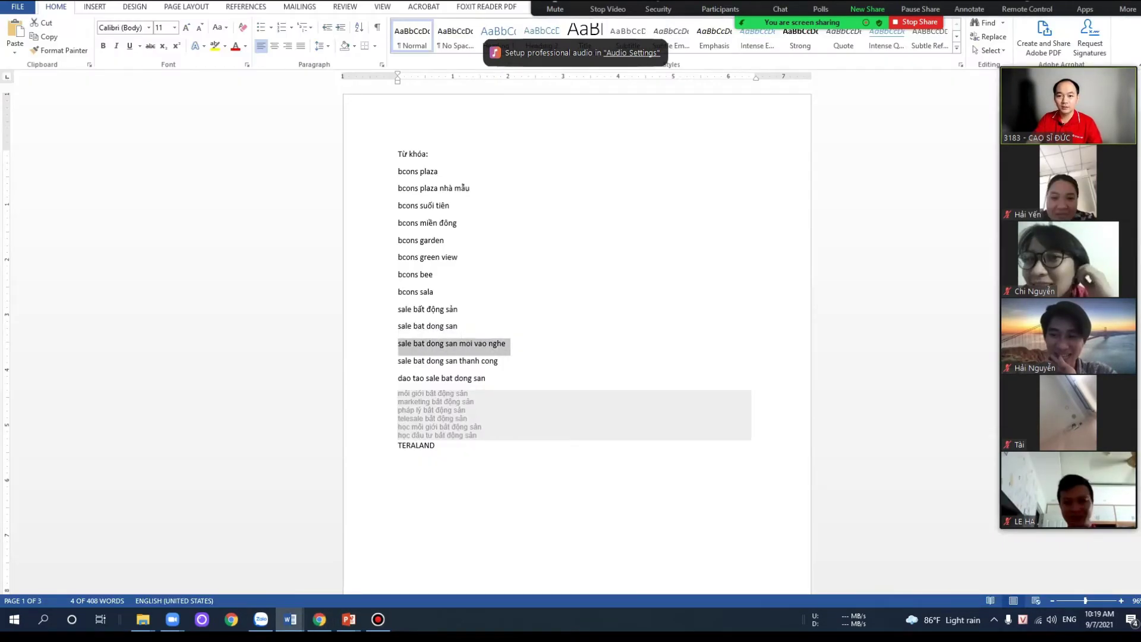
key("ctrl+c")
key("alt+Tab")
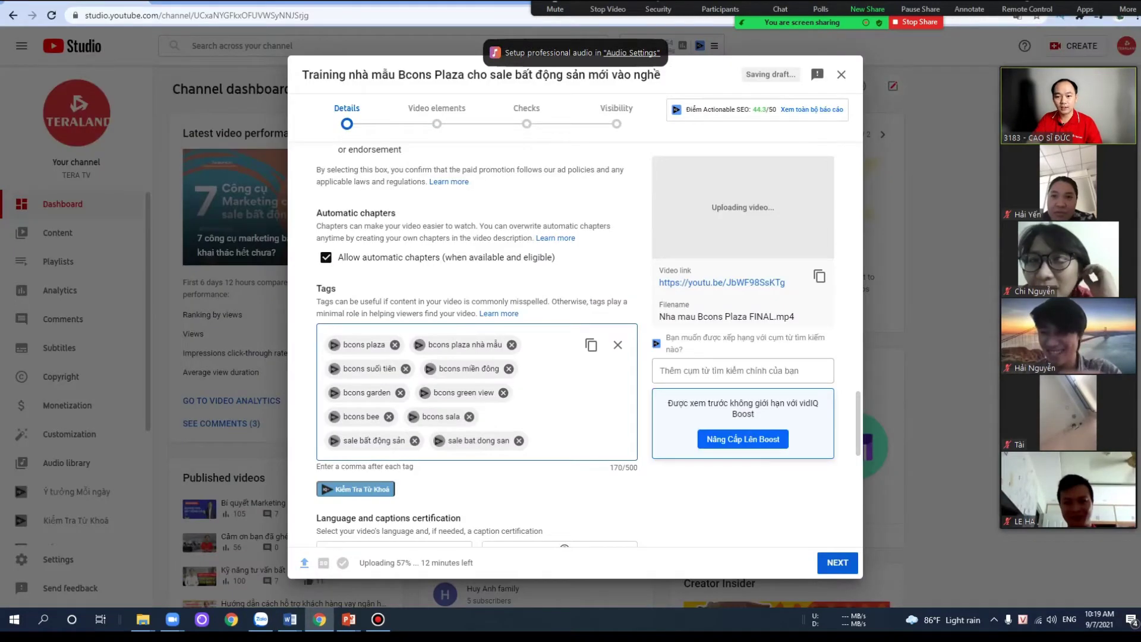
key("ctrl+v")
- Add the keyword "sale bat dong san thanh cong" from the Word list to the video's tags
key("alt+Tab")
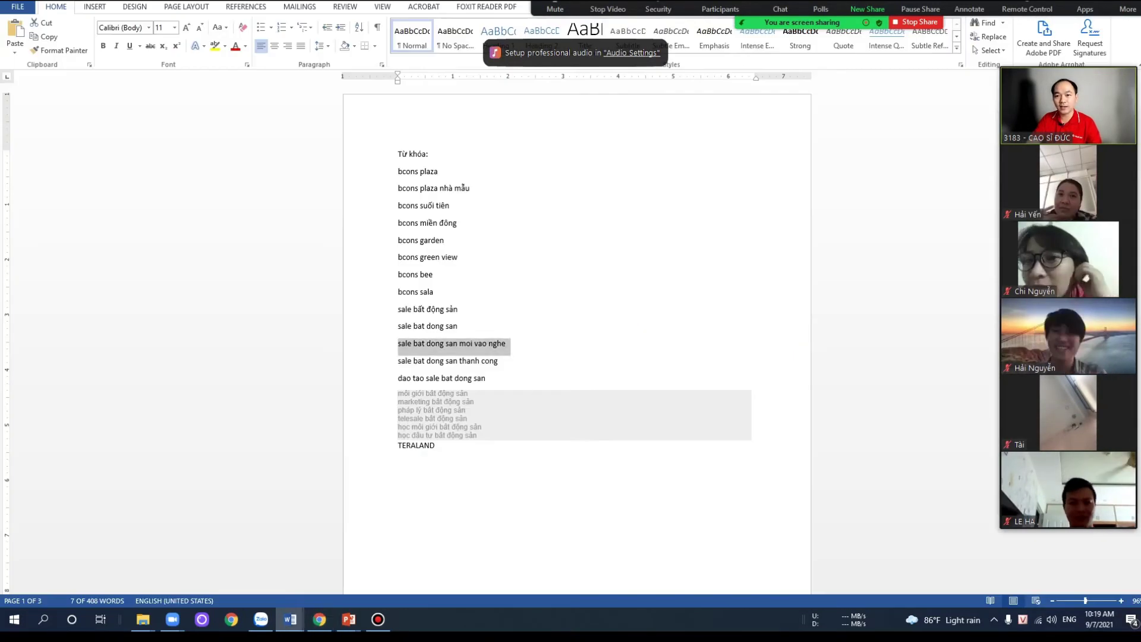
left_click_drag(498, 360, 398, 360)
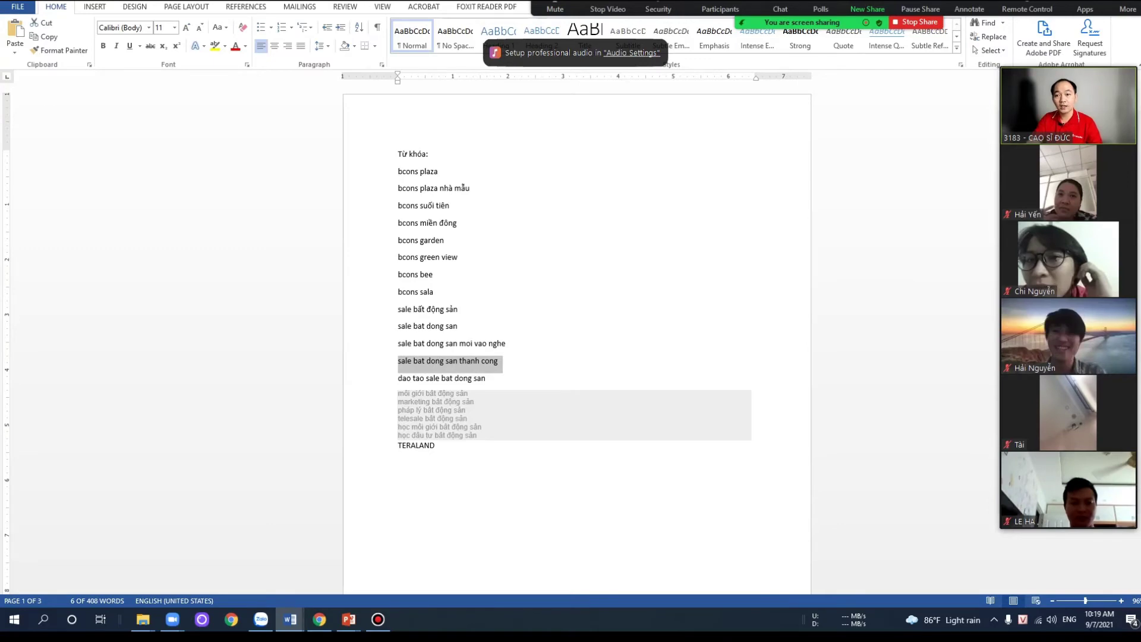
key("ctrl+c")
key("alt+Tab")
key("ctrl+v")
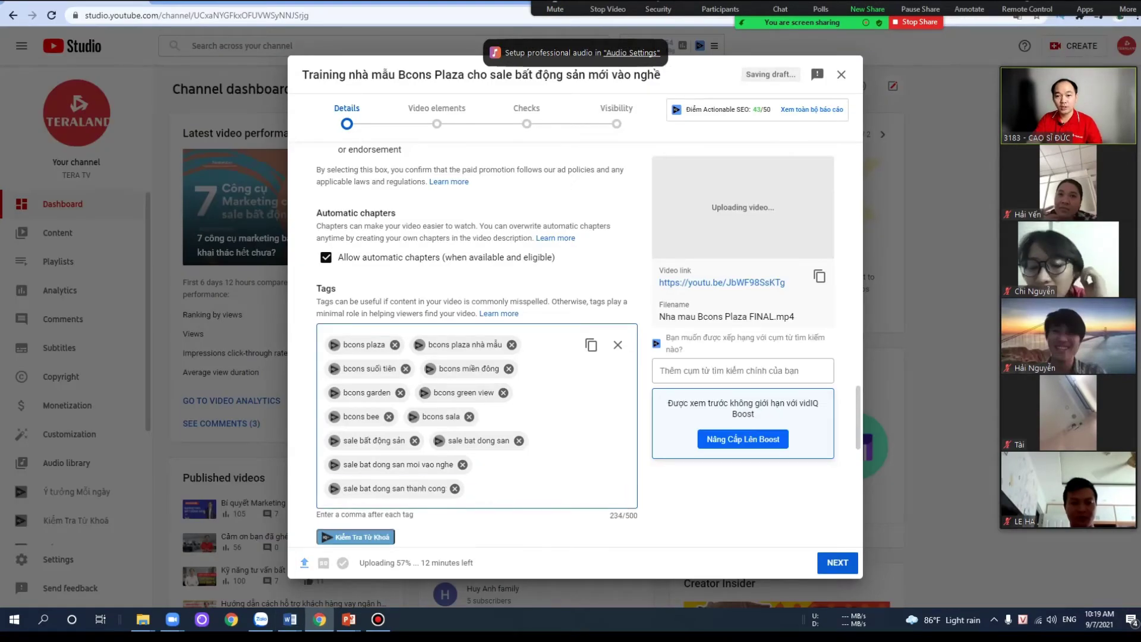
- Copy the keyword "dao tao sale bat dong san" from the Word document and add it as a video tag
key("alt+Tab")
left_click(486, 378)
left_click_drag(486, 378, 397, 378)
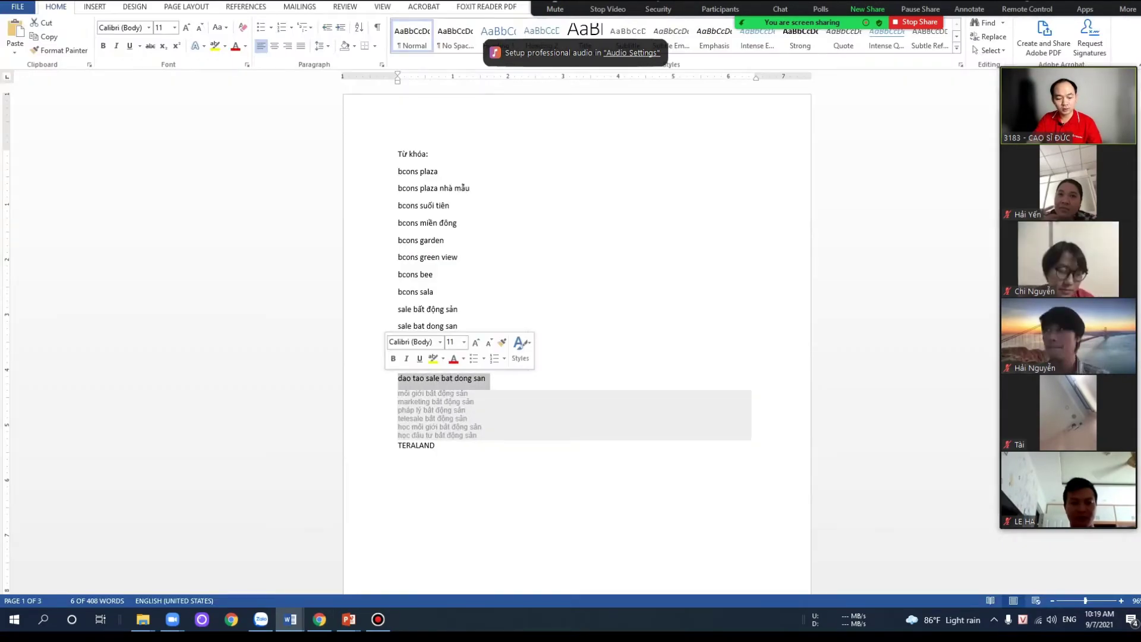
key("ctrl+c")
key("alt+Tab")
key("ctrl+v")
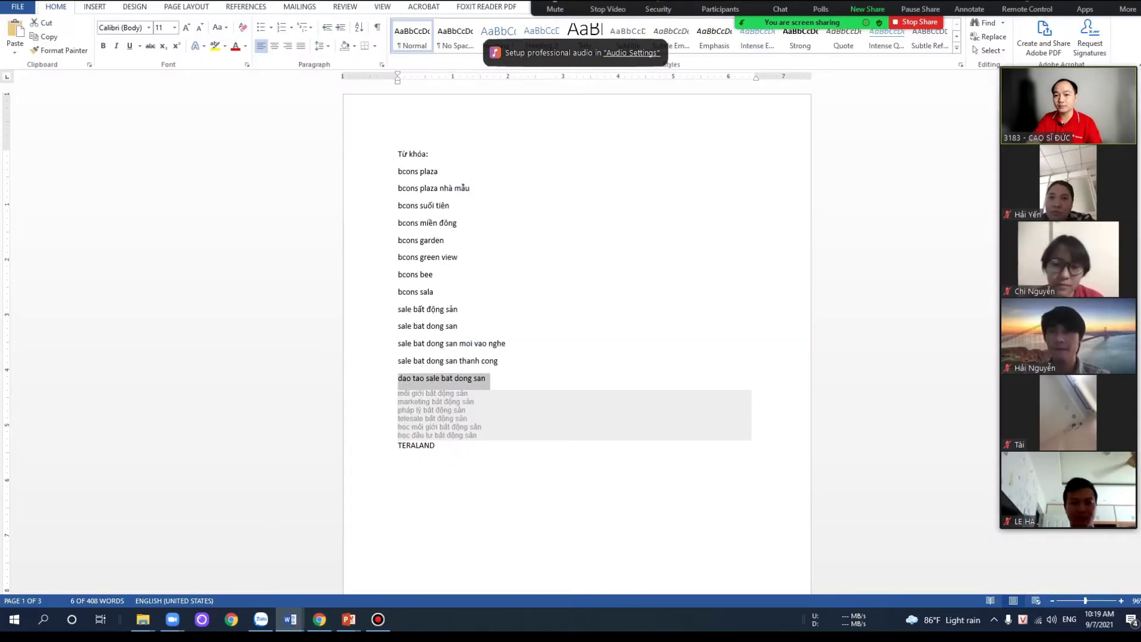
- Add "môi giới bất động sản", the first keyword of the grey-shaded block in Word, as a separate video tag
left_click_drag(397, 394, 470, 393)
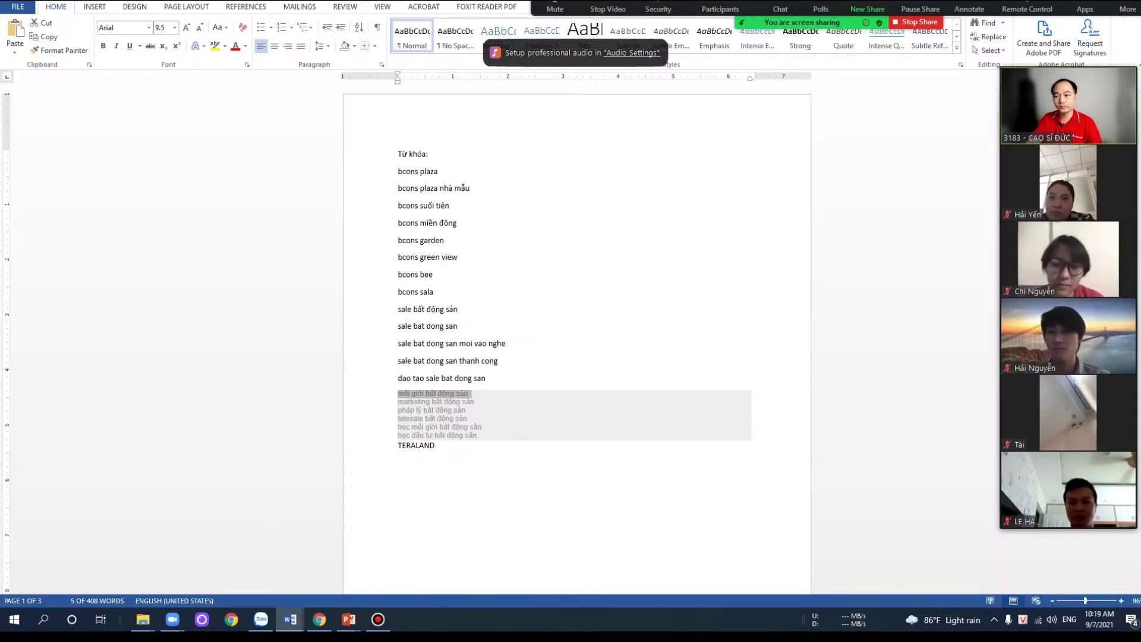
key("ctrl+c")
key("alt+Tab")
key("ctrl+v")
key("Return")
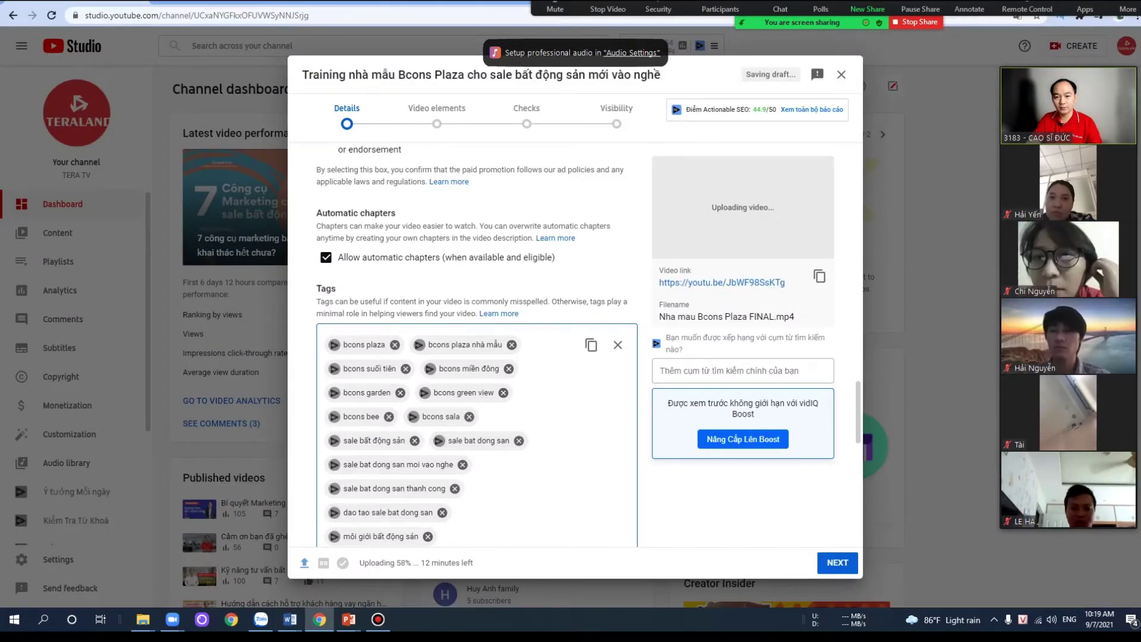
- Copy "marketing bất động sản" from the grey-shaded Word keywords and add it as a video tag
key("alt+Tab")
left_click_drag(476, 401, 398, 402)
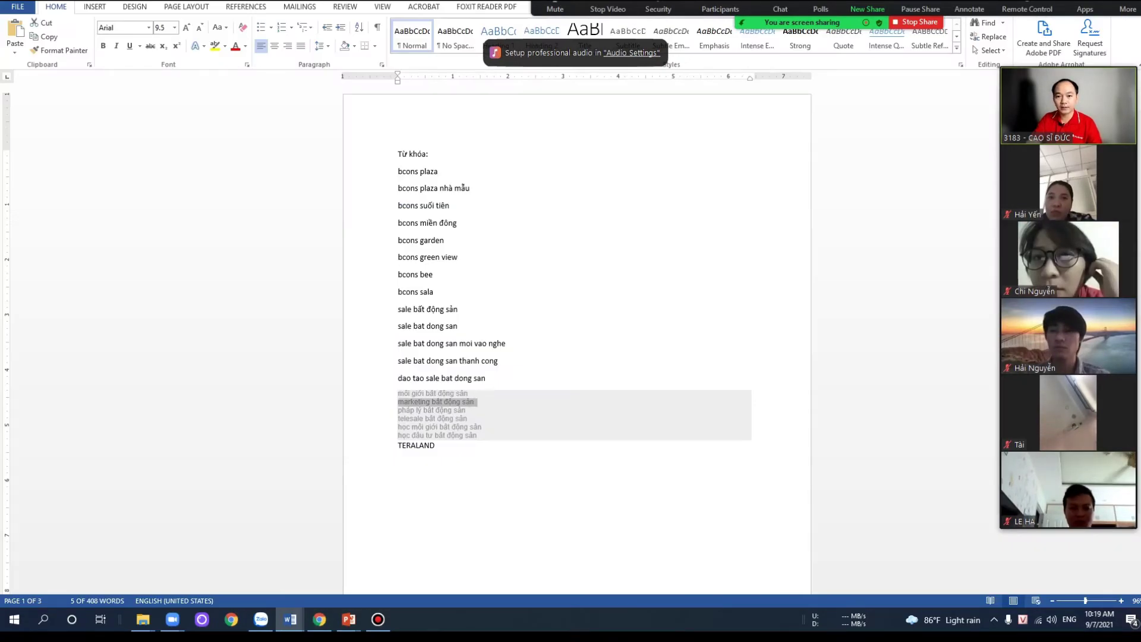
key("ctrl+c")
key("alt+Tab")
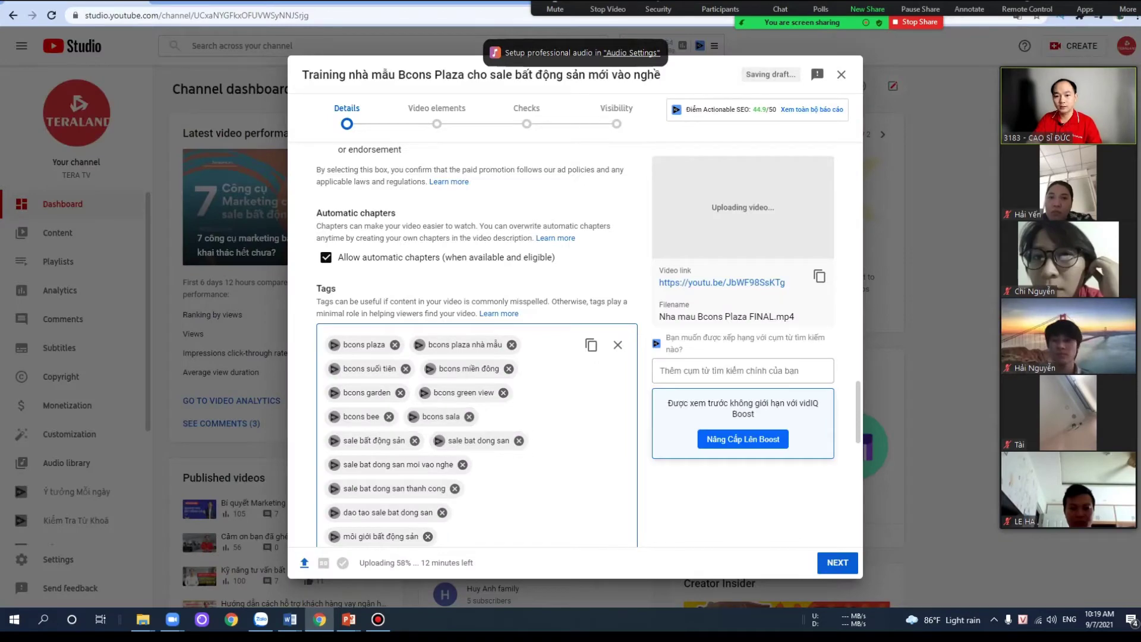
key("ctrl+v")
key("Return")
- Copy the keyword "pháp lý bất động sản" from Word, paste it into the video's tags, and return to the Word list
key("alt+Tab")
left_click_drag(467, 410, 439, 410)
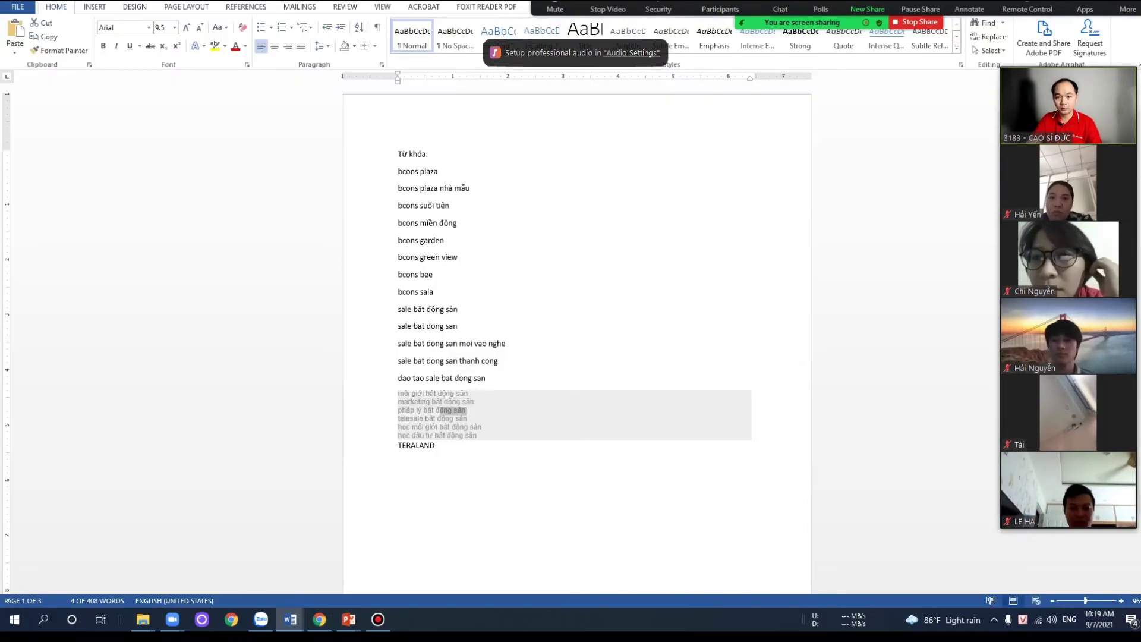
key("alt+Tab")
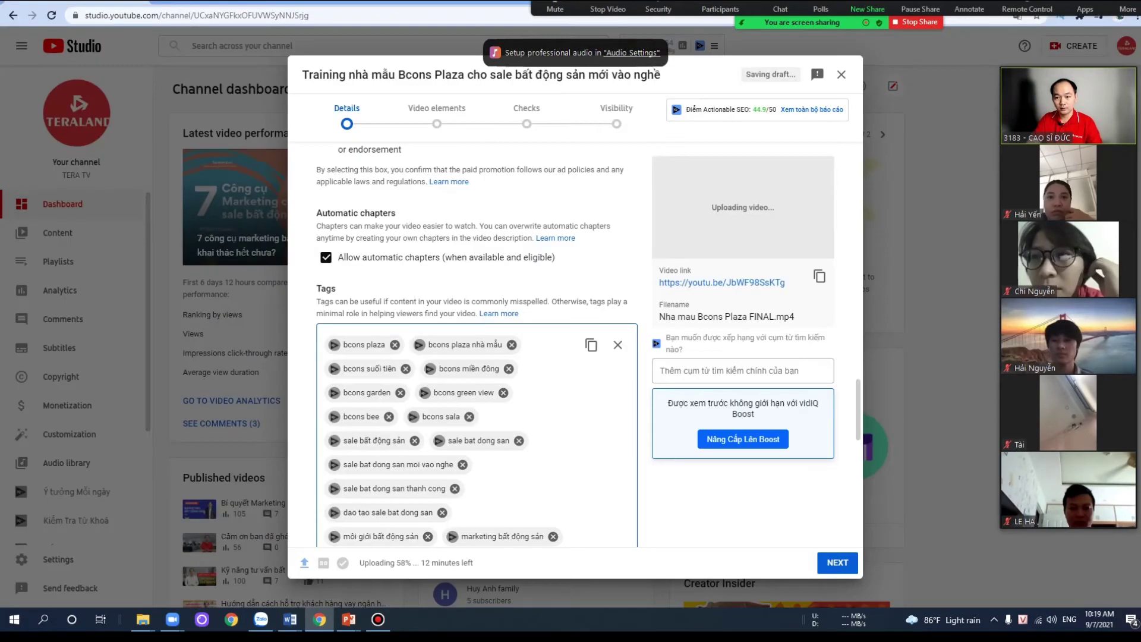
scroll(477, 356, "down", 2)
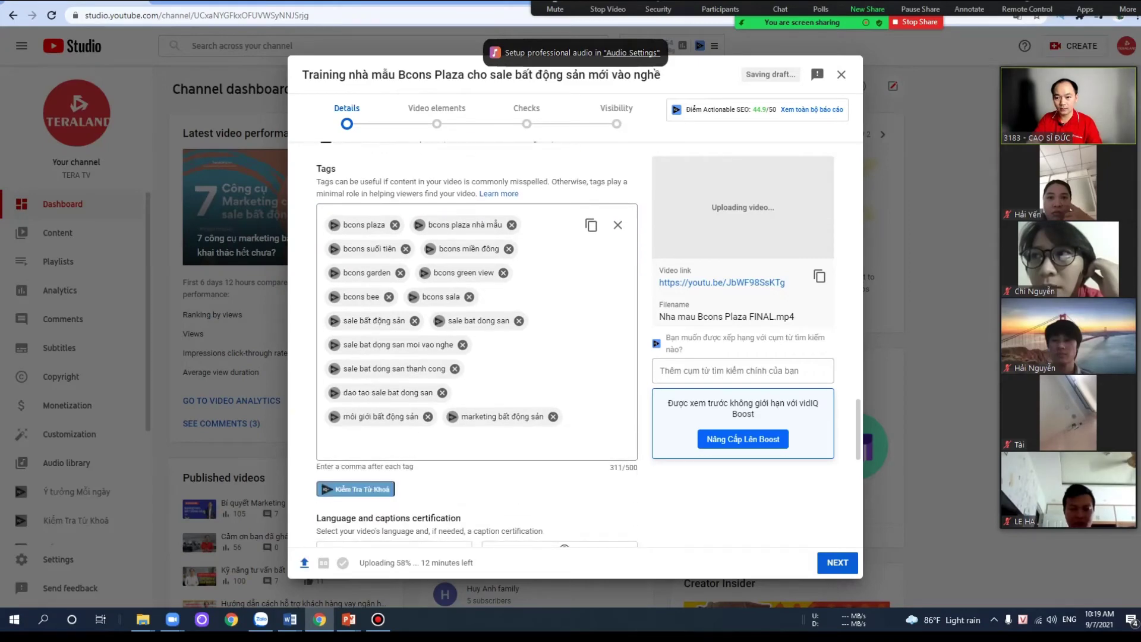
left_click(381, 442)
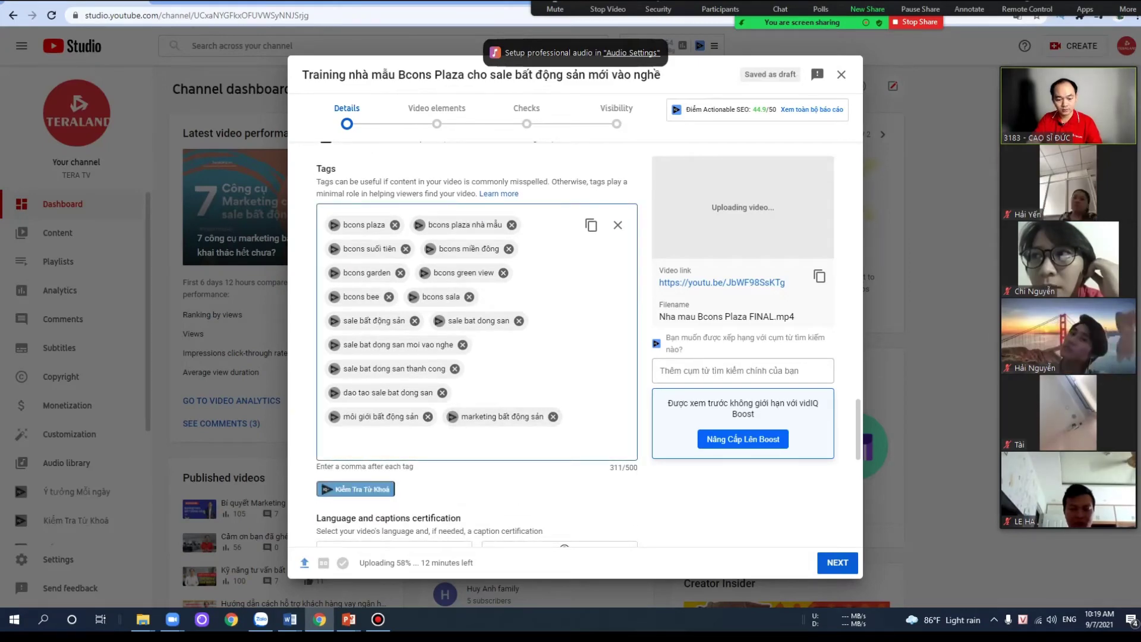
key("ctrl+v")
key("alt+Tab")
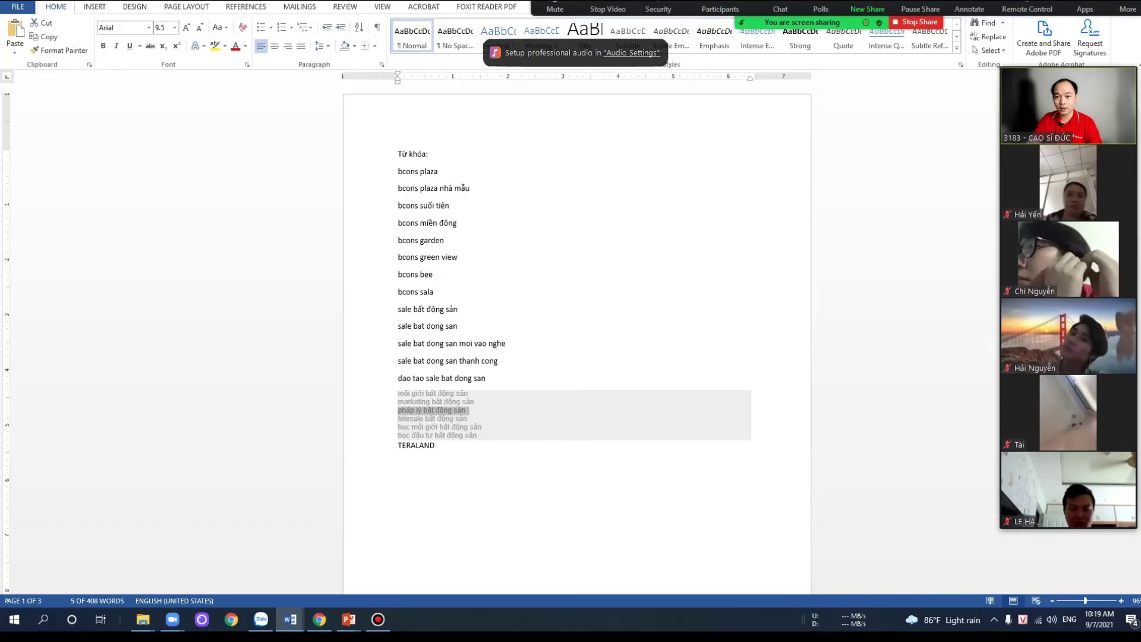
- Copy the keyword "telesale bất động sản" from the Word list and add it as a video tag
left_click_drag(398, 418, 468, 418)
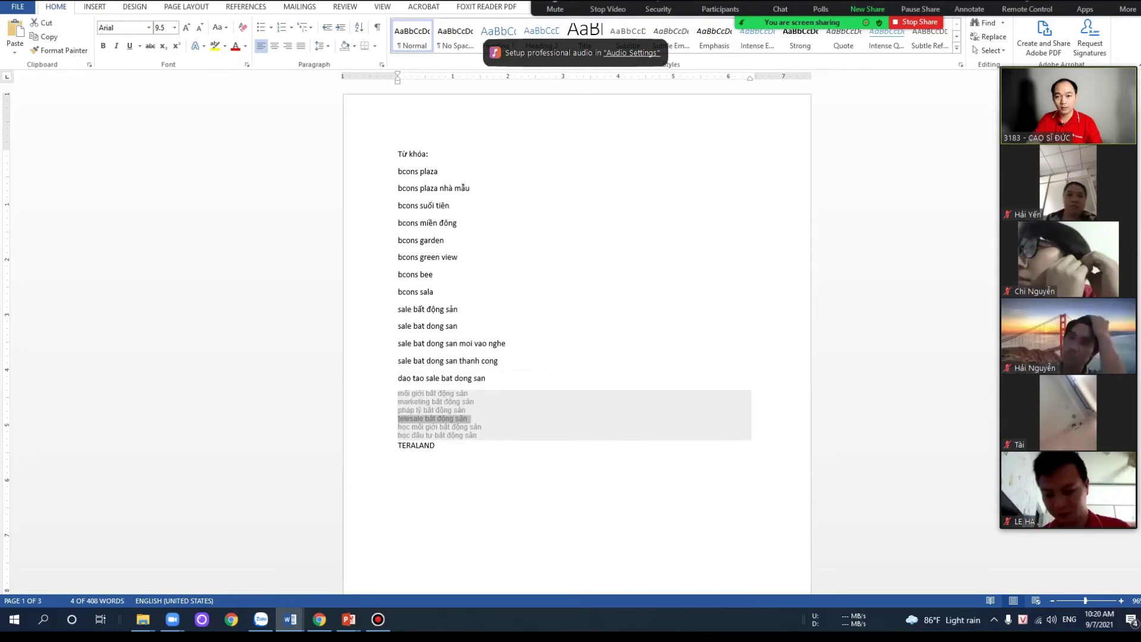
key("alt+Tab")
key("ctrl+v")
key("Return")
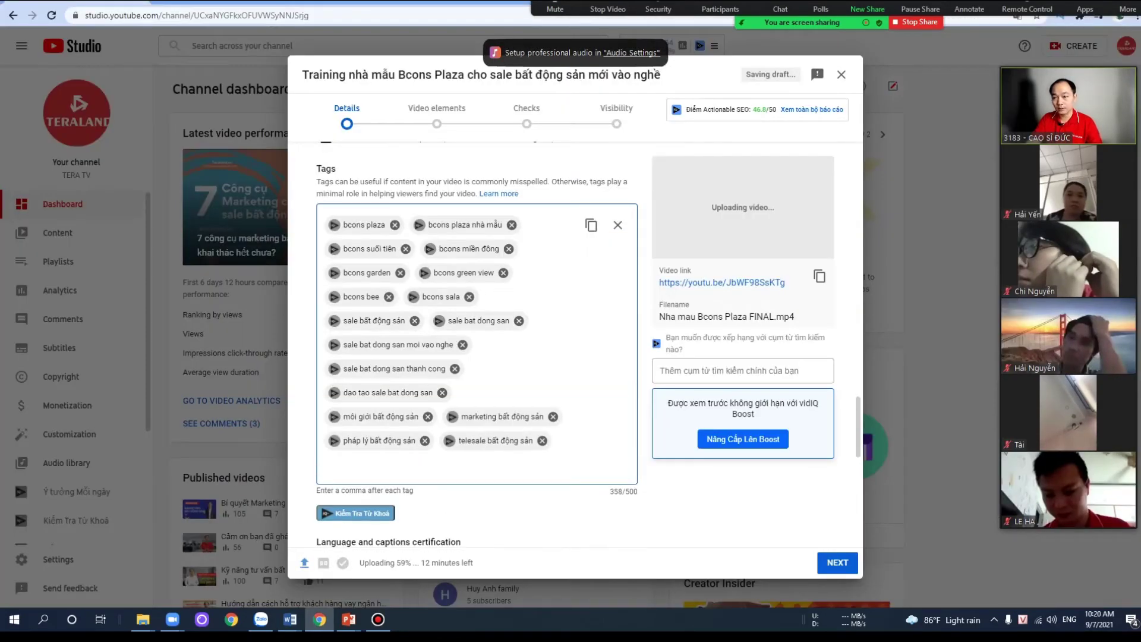
- Copy "học môi giới bất động sản" from the Word keyword list and add it to the video's tags
key("alt+Tab")
left_click_drag(398, 427, 484, 427)
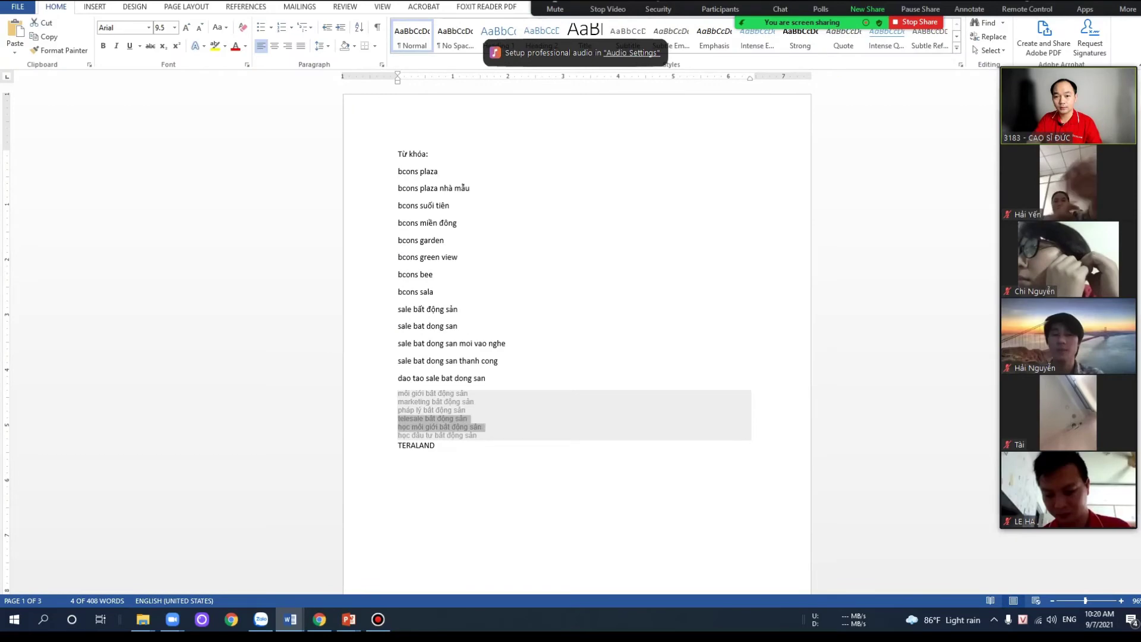
key("ctrl+c")
key("alt+Tab")
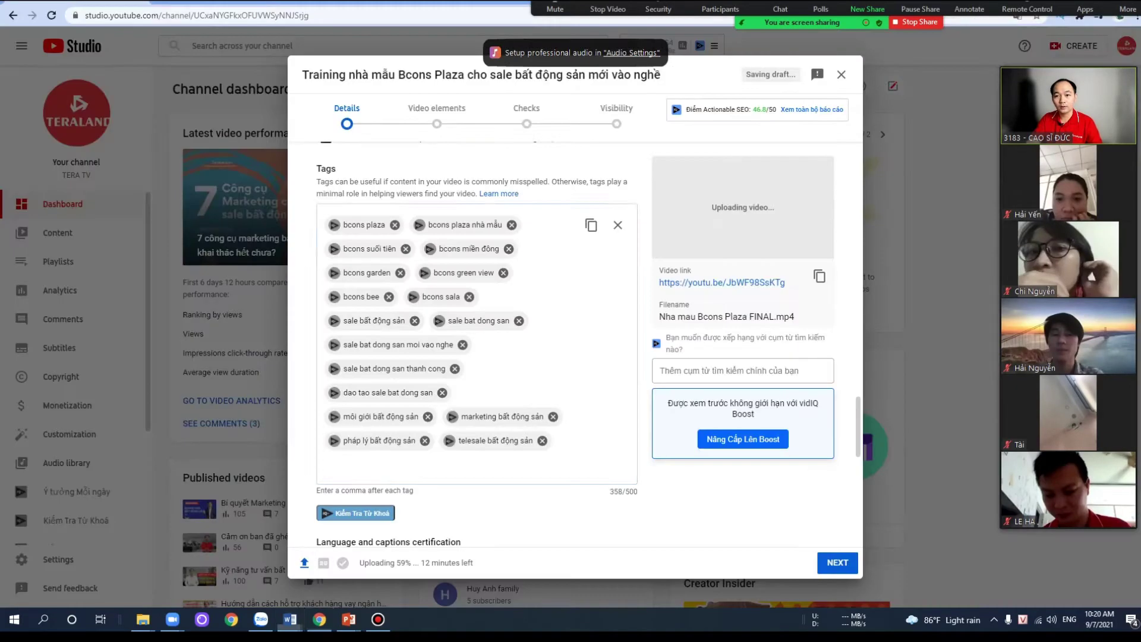
key("ctrl+v")
key("Return")
- Add the last grey-shaded Word keyword, "học đầu tư bất động sản", as a video tag
key("alt+Tab")
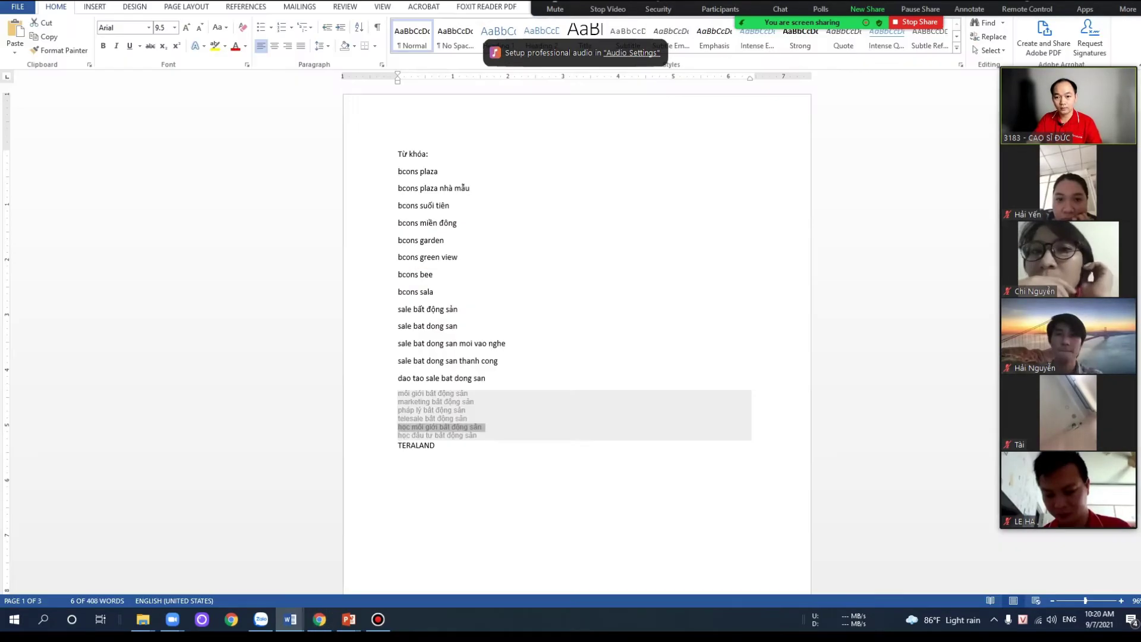
left_click_drag(398, 435, 477, 435)
key("ctrl+c")
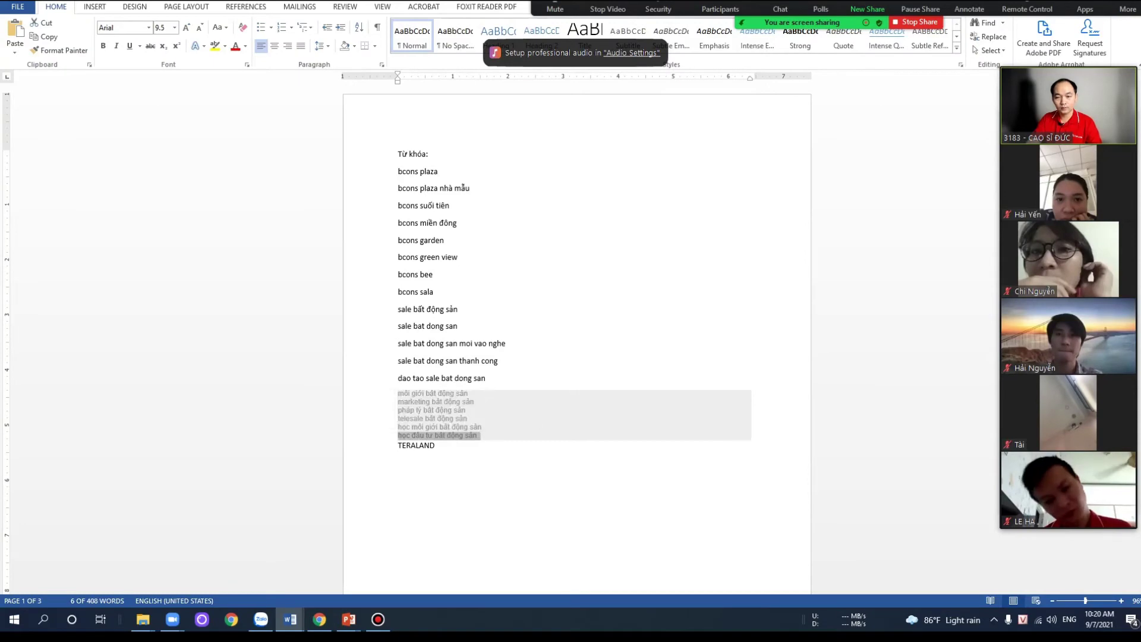
key("alt+Tab")
key("ctrl+v")
key("Return")
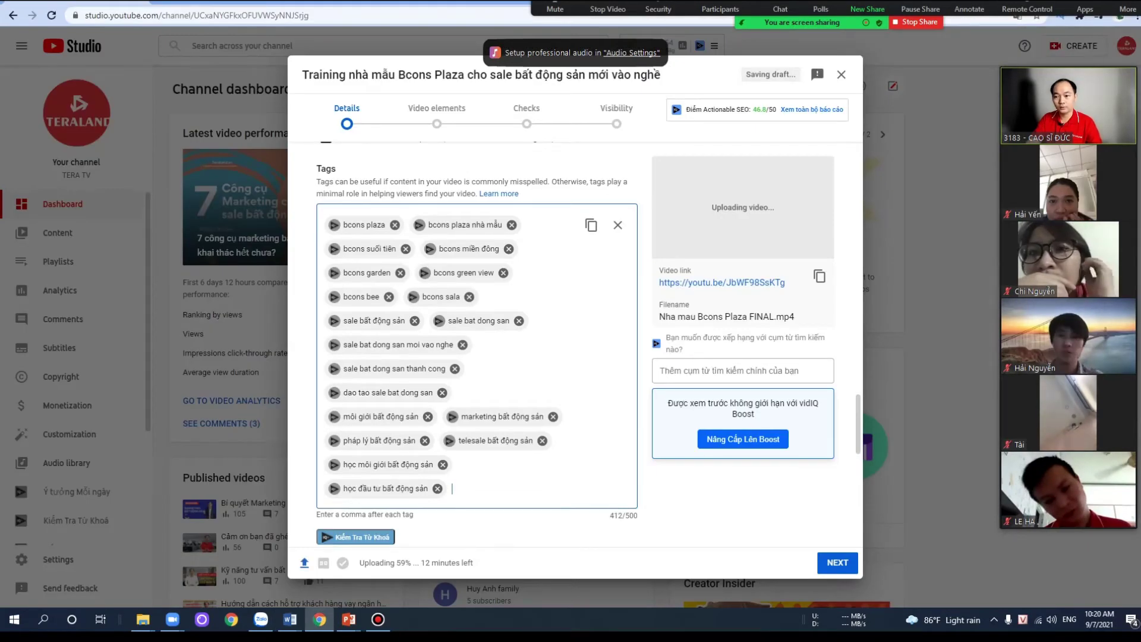
- Copy the final keyword "TERALAND" from the Word document and add it as a video tag
key("alt+Tab")
double_click(415, 445)
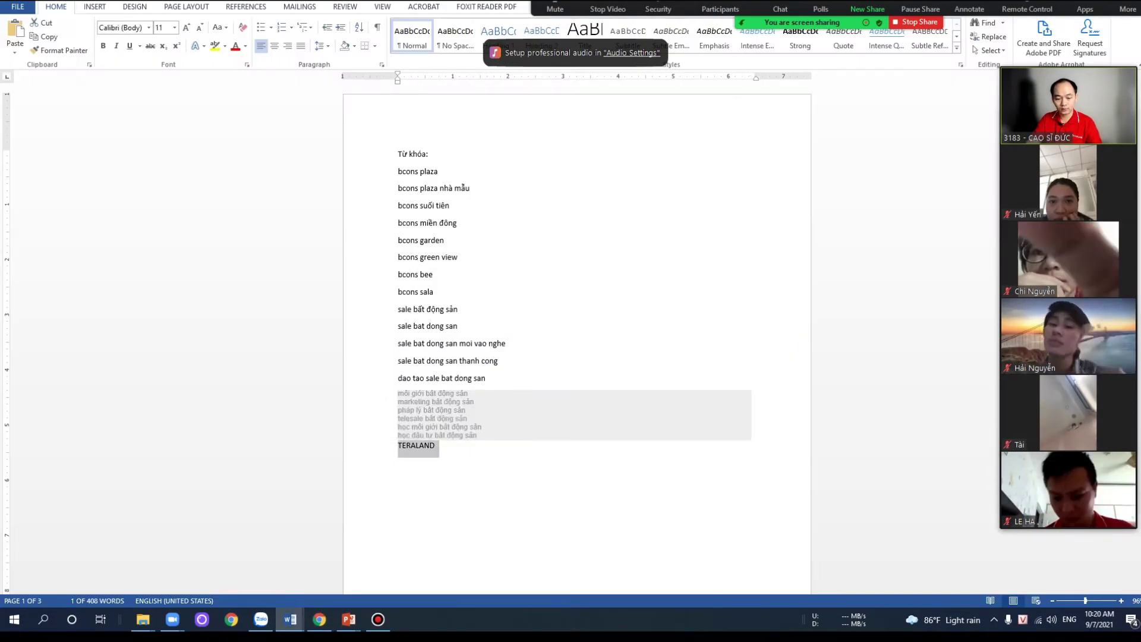
key("ctrl+c")
key("alt+Tab")
key("ctrl+v")
key("Return")
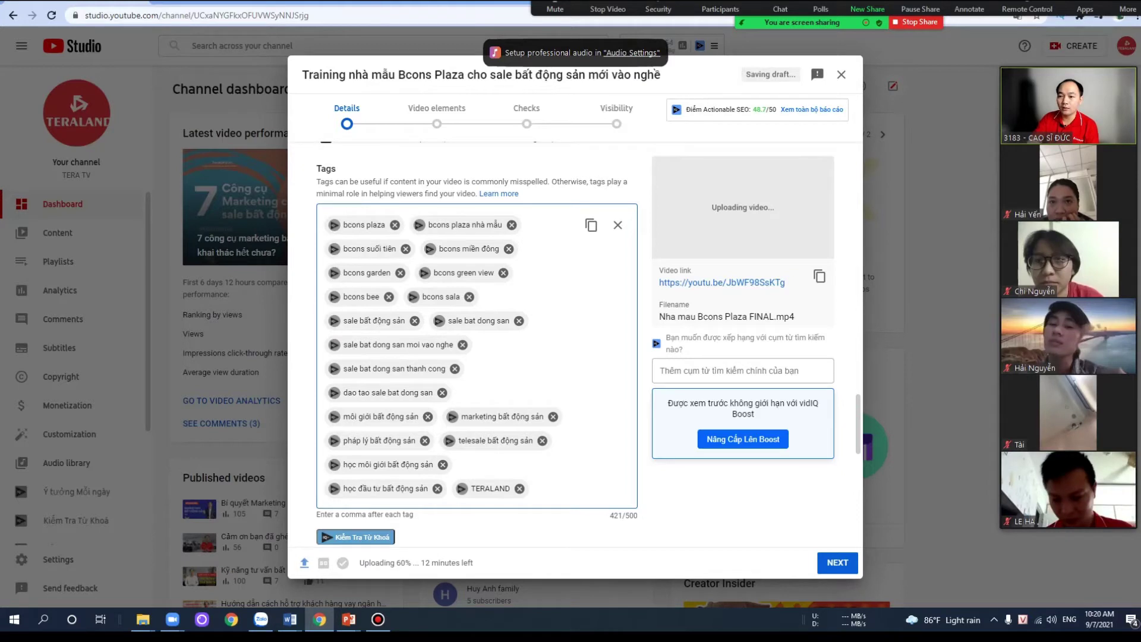
- Look up "bcons" in the vidIQ keyword checker below the tags and add that keyword as a tag
left_click_drag(609, 515, 625, 515)
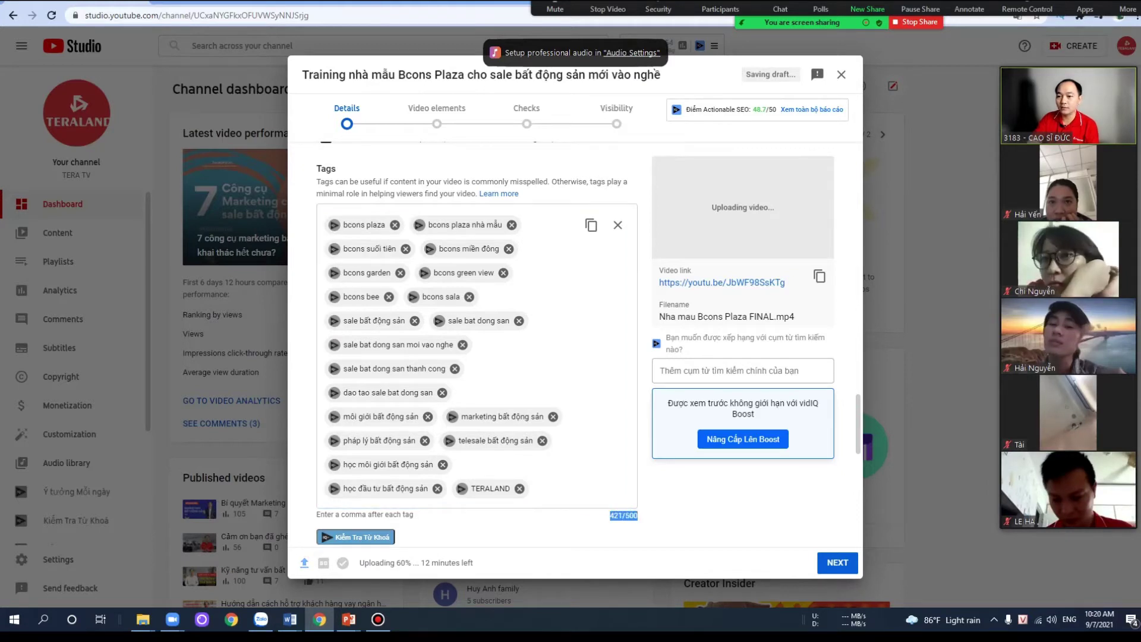
scroll(575, 345, "down", 1)
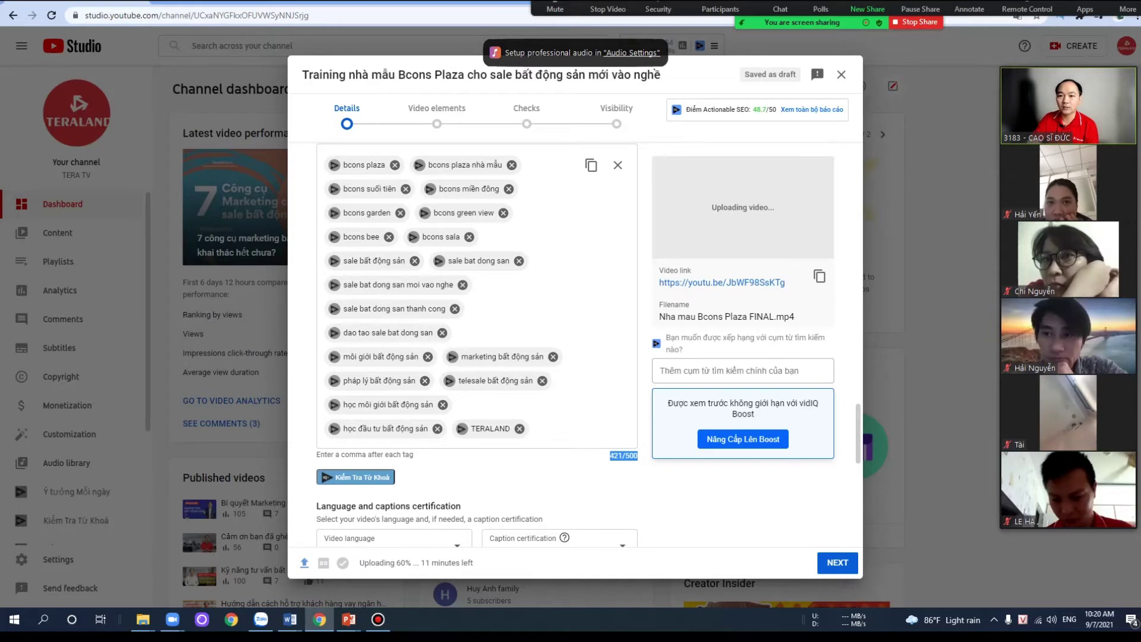
scroll(575, 344, "down", 1)
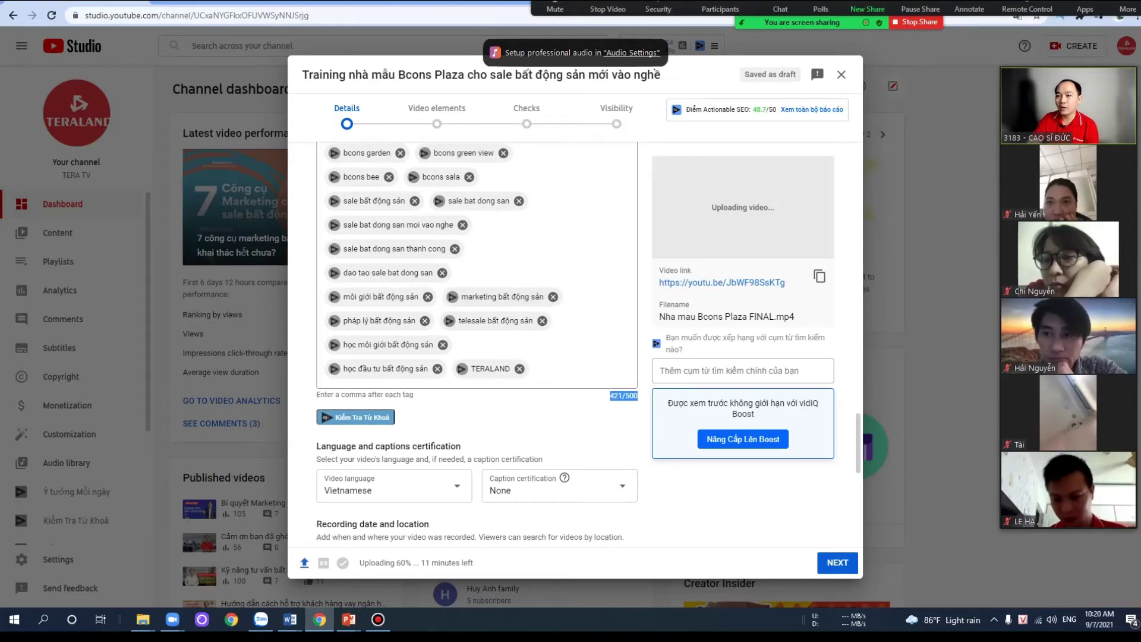
scroll(477, 345, "down", 2)
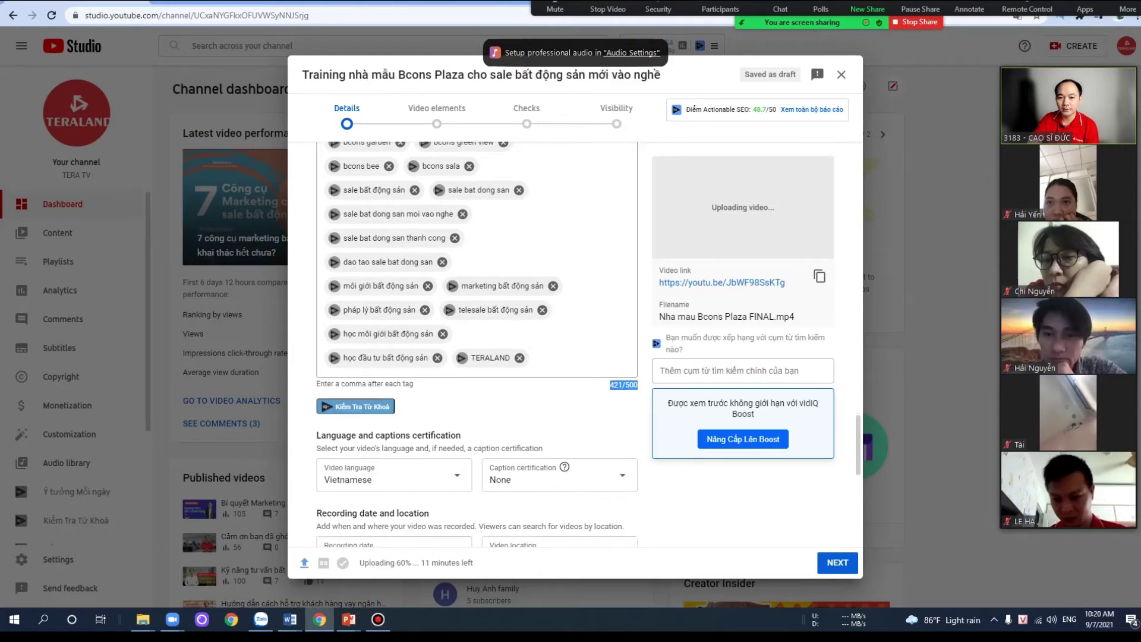
scroll(476, 345, "up", 1)
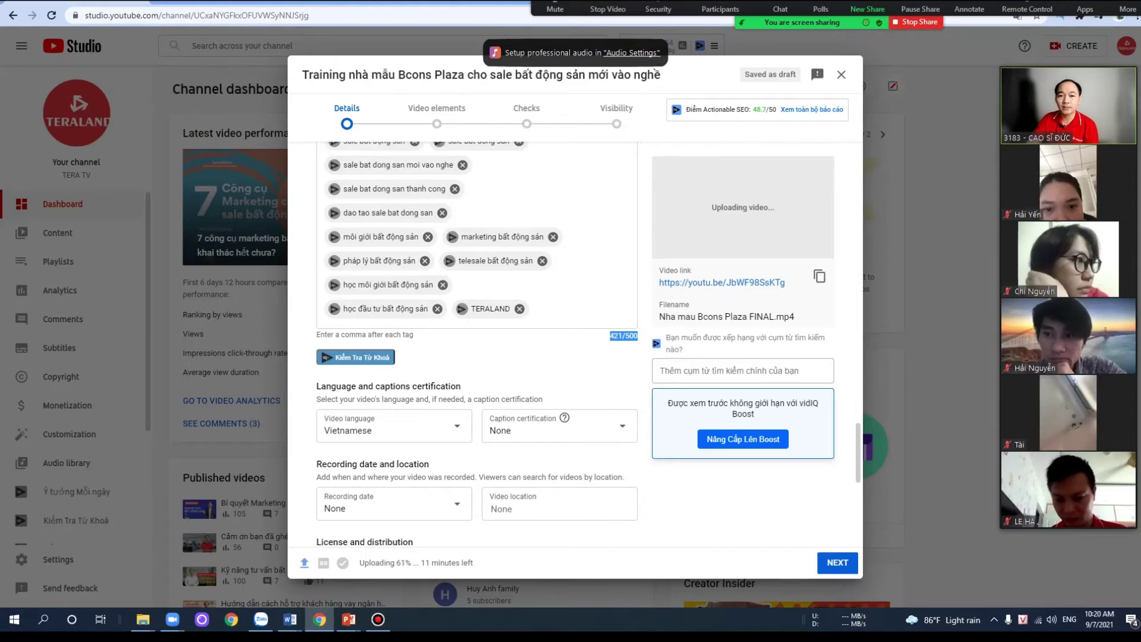
left_click(356, 357)
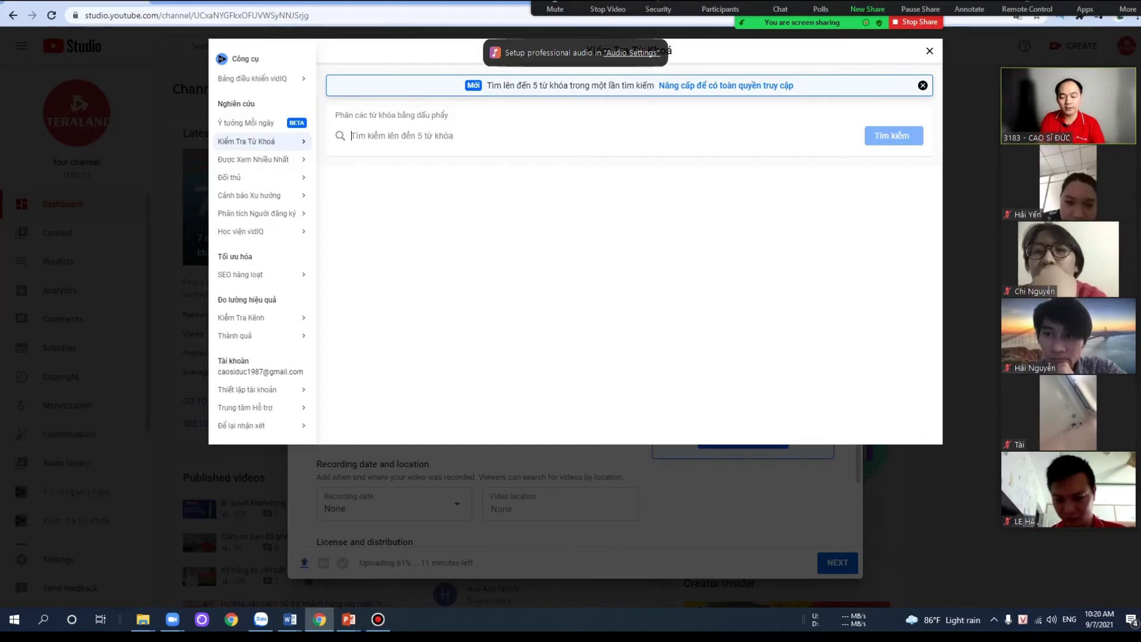
type("bco")
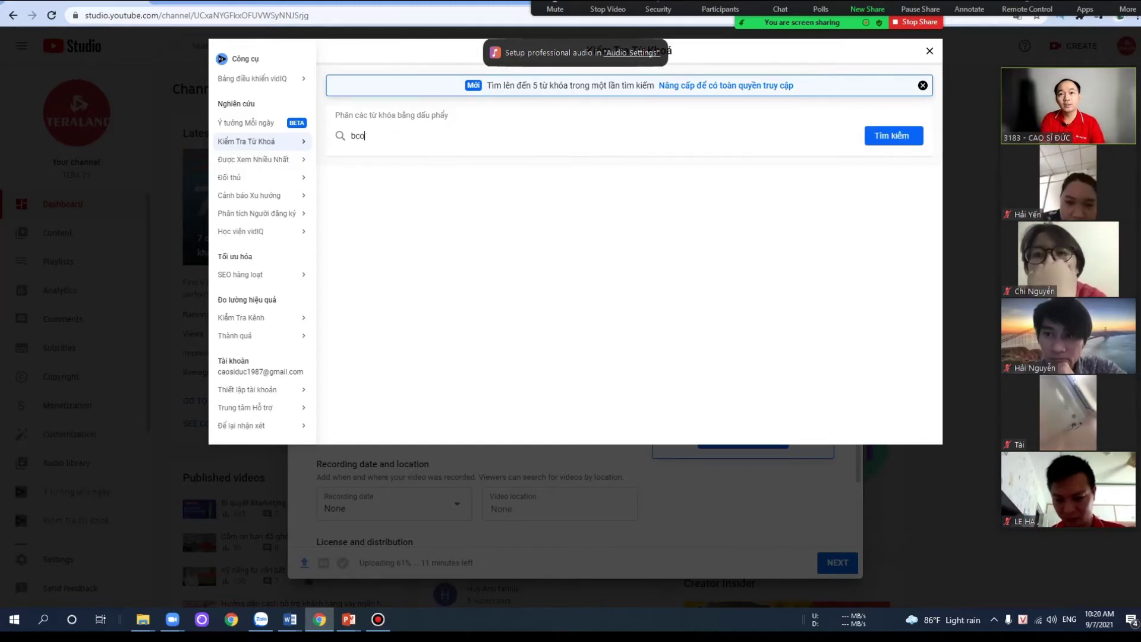
type("ns")
key("Return")
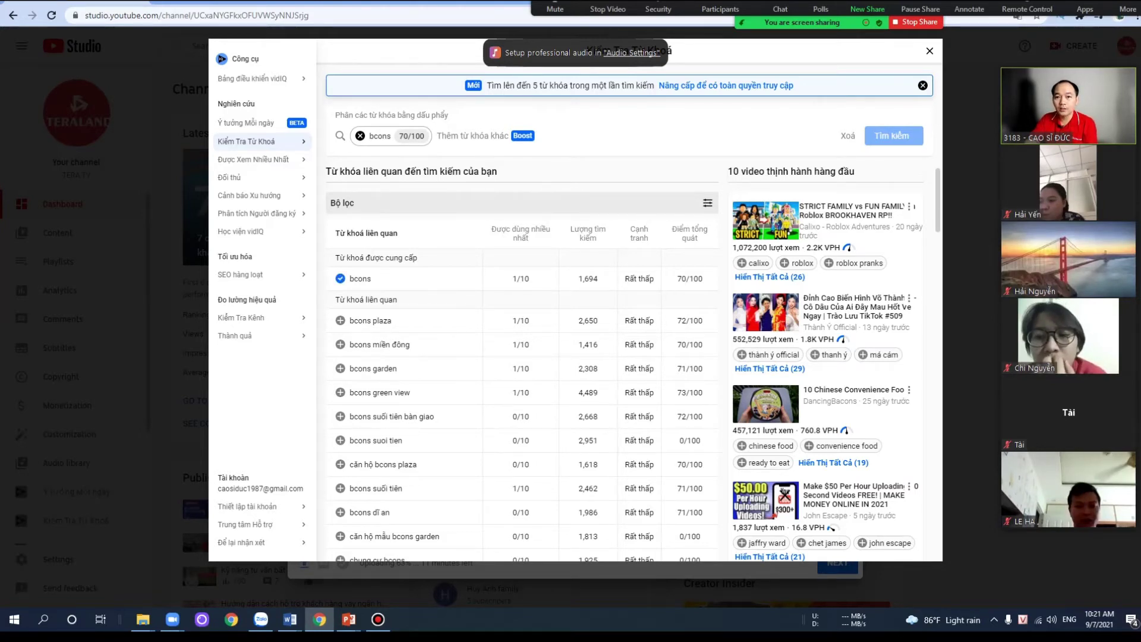
- Add the related keywords "bcons dĩ an" and "chung cư bcons" to the tags, and close the keyword checker
scroll(624, 362, "down", 1)
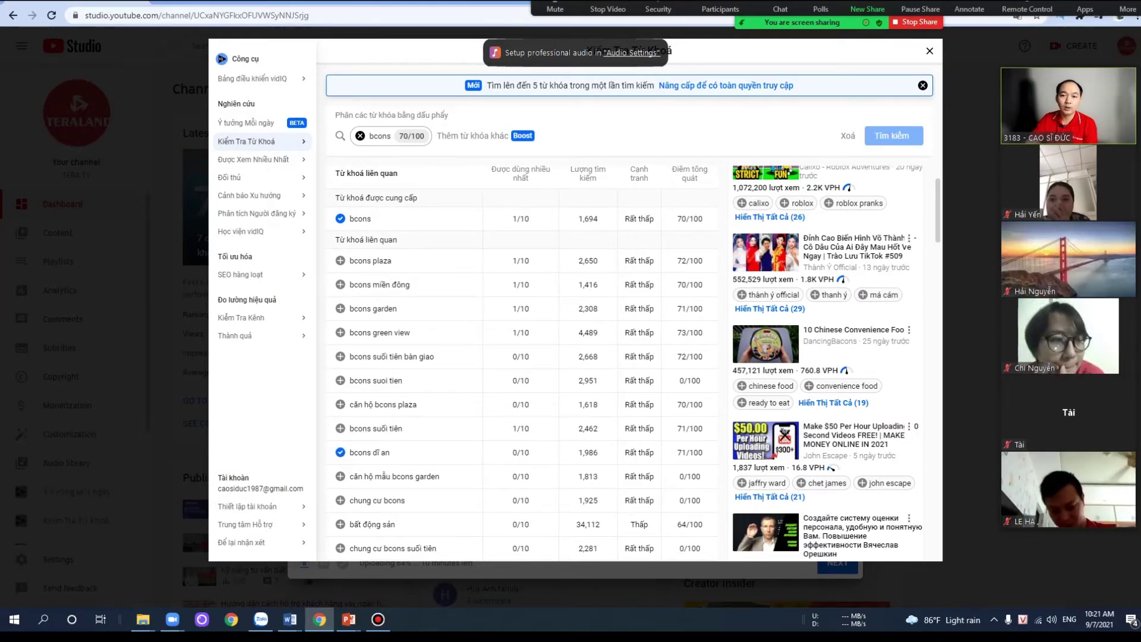
scroll(624, 363, "down", 1)
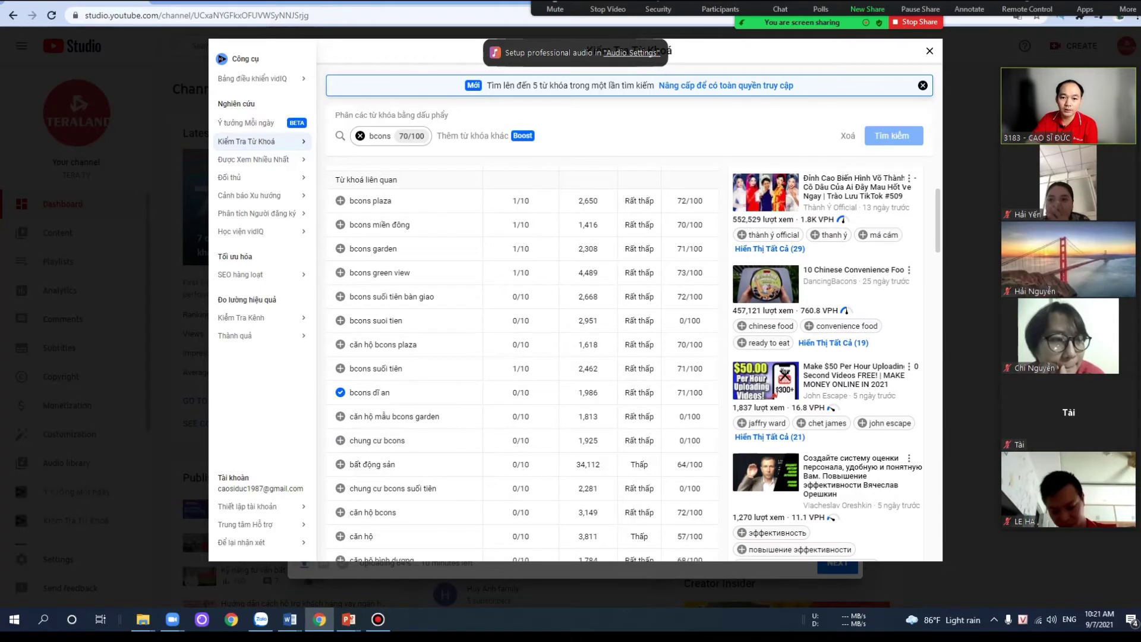
left_click(340, 440)
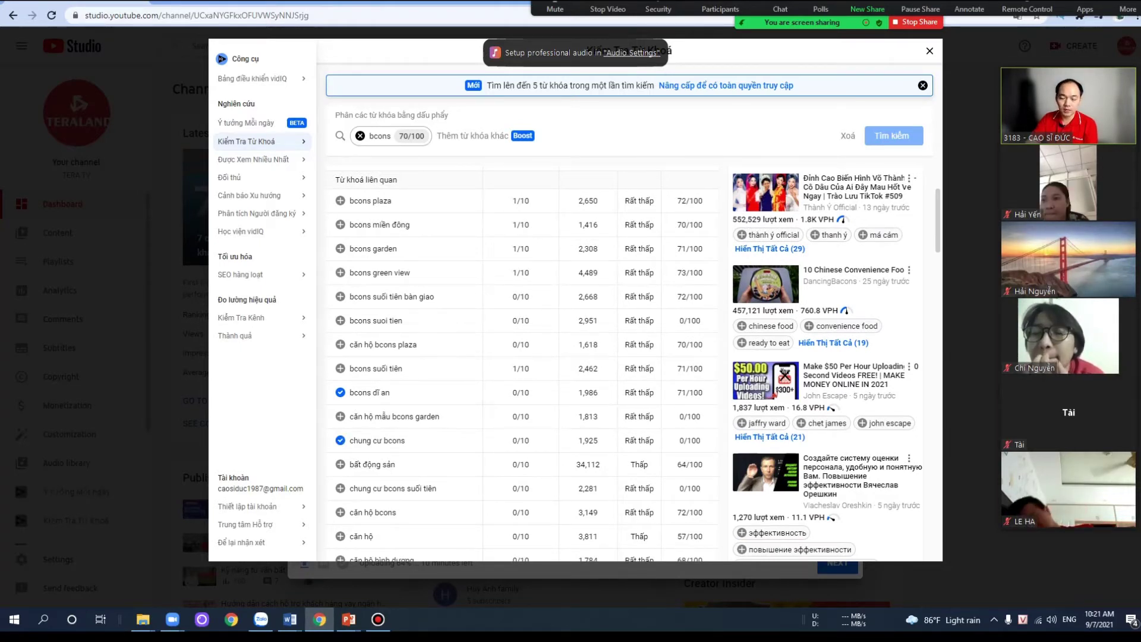
scroll(624, 362, "down", 2)
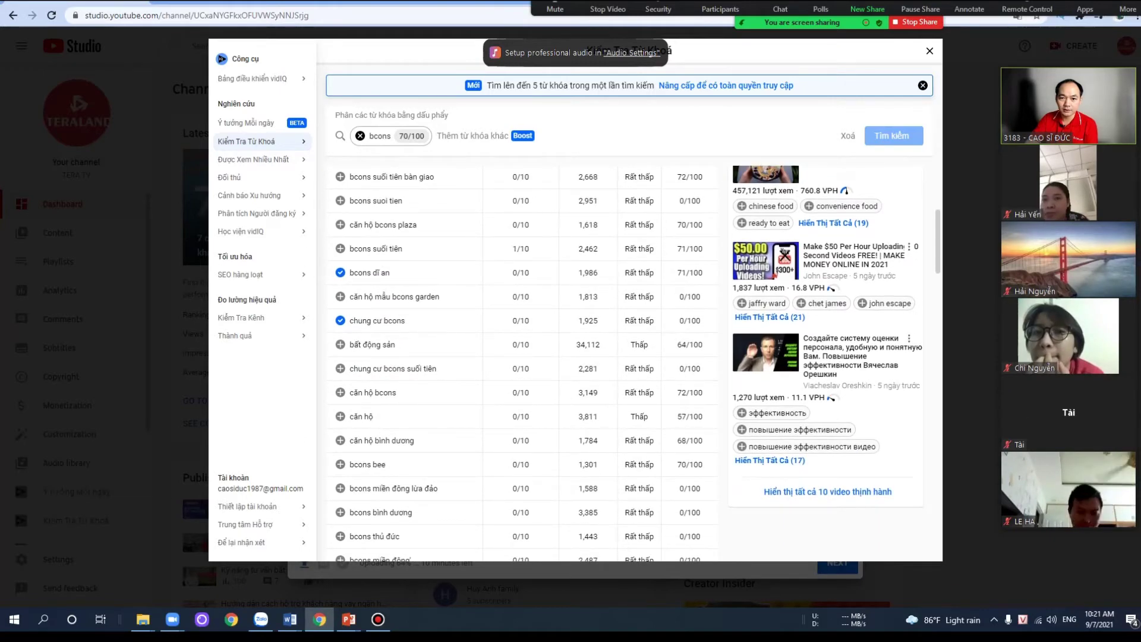
scroll(624, 363, "up", 4)
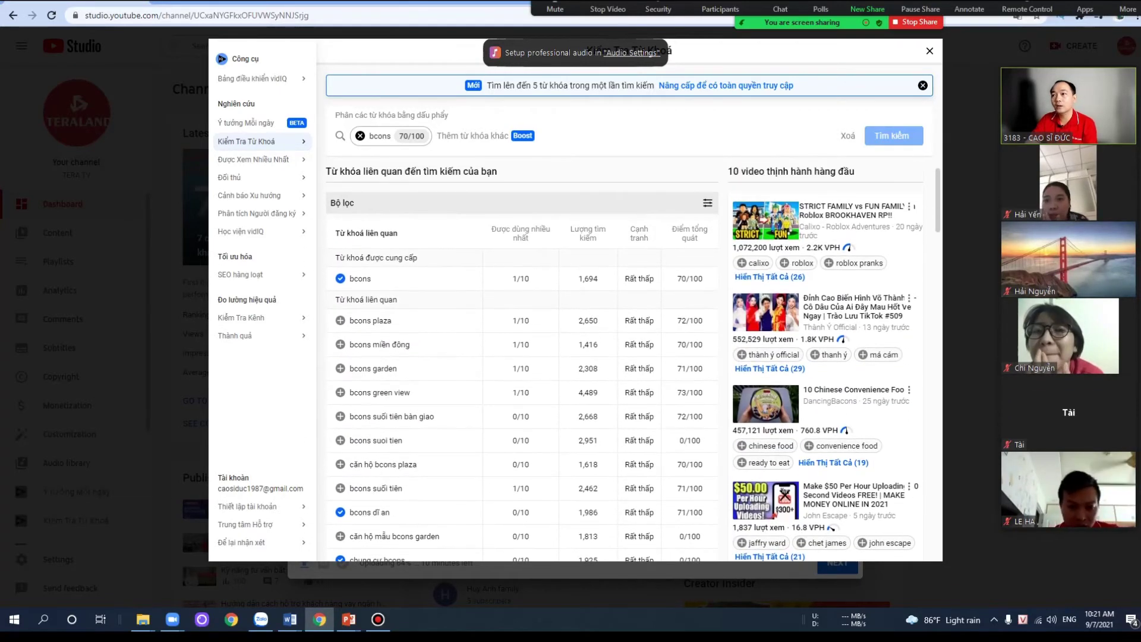
key("Escape")
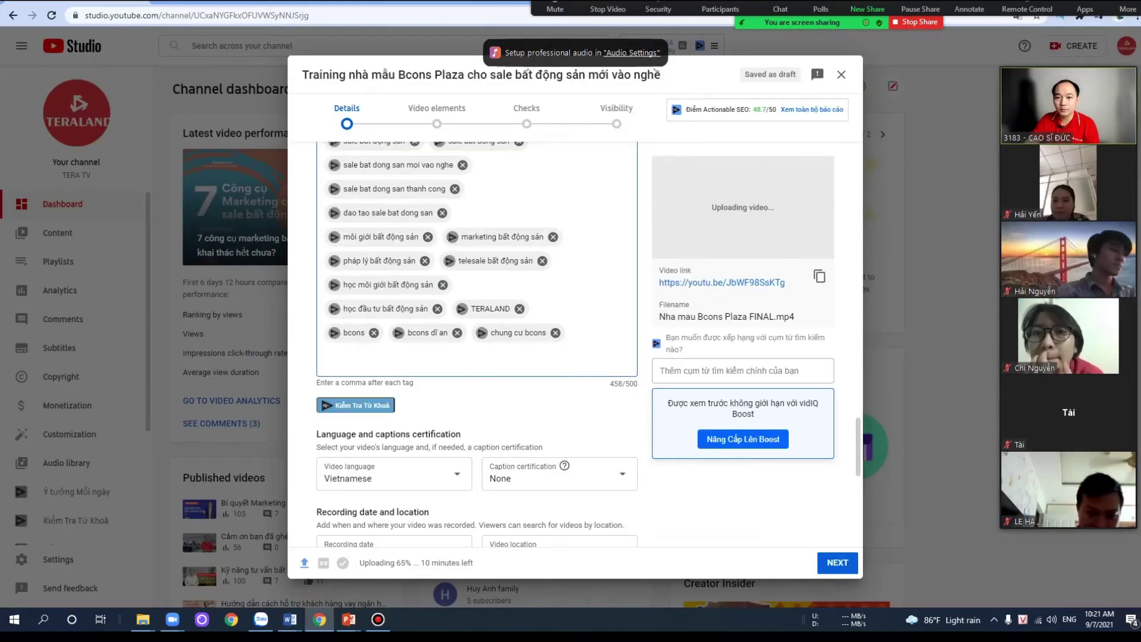
- Search the vidIQ keyword checker for "bcons" again and add the related keyword "căn hộ bcons" as a tag
left_click(355, 404)
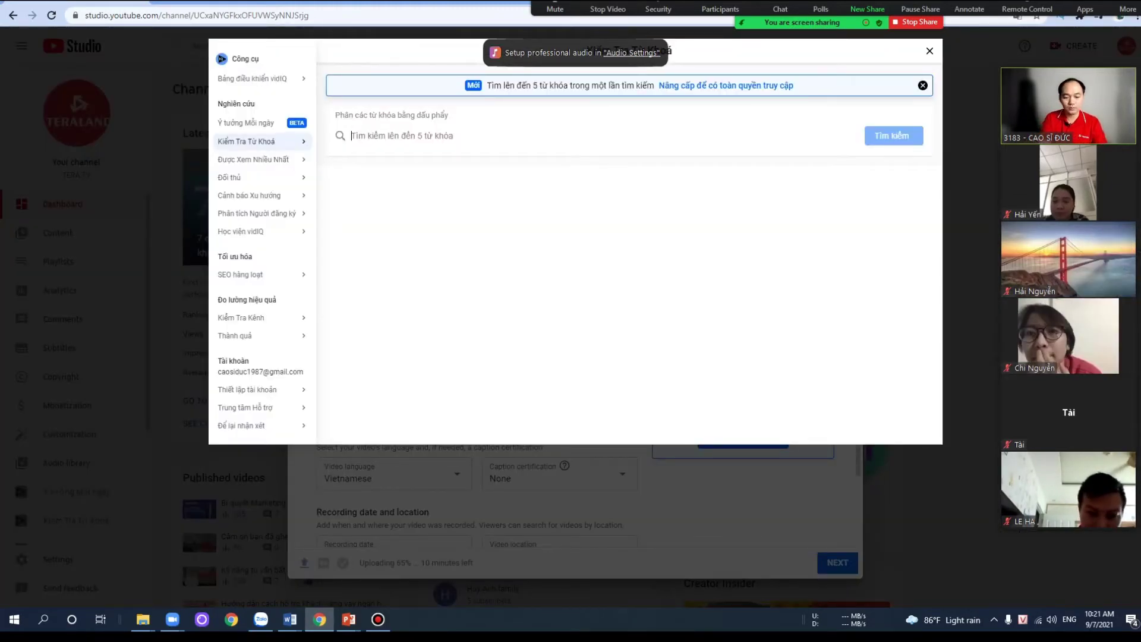
type("bcons")
key("Return")
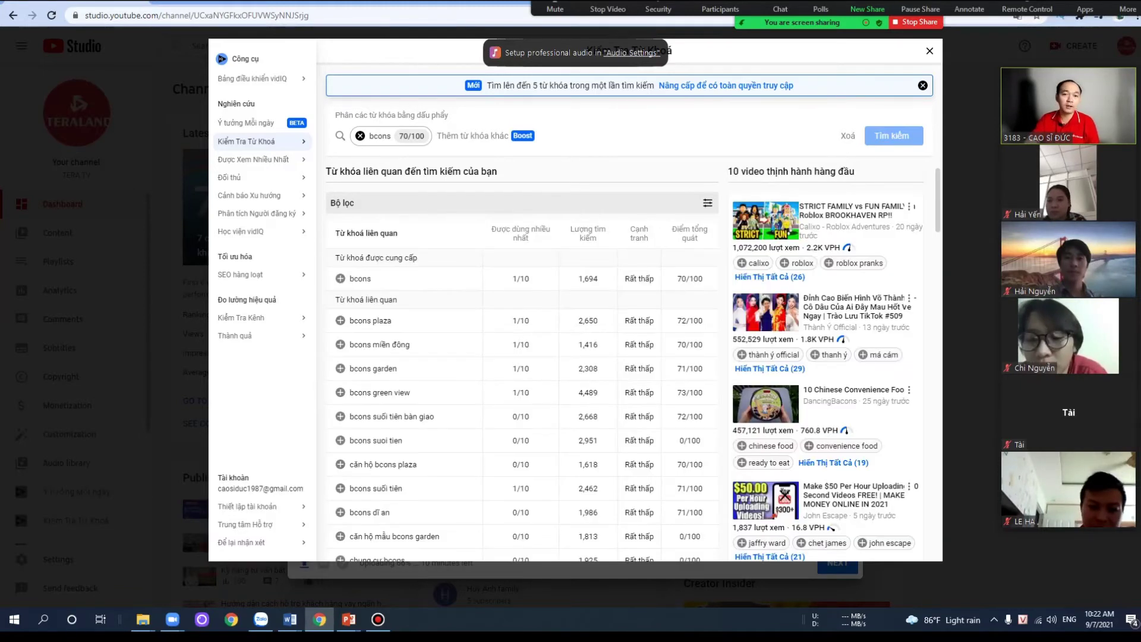
scroll(630, 362, "down", 3)
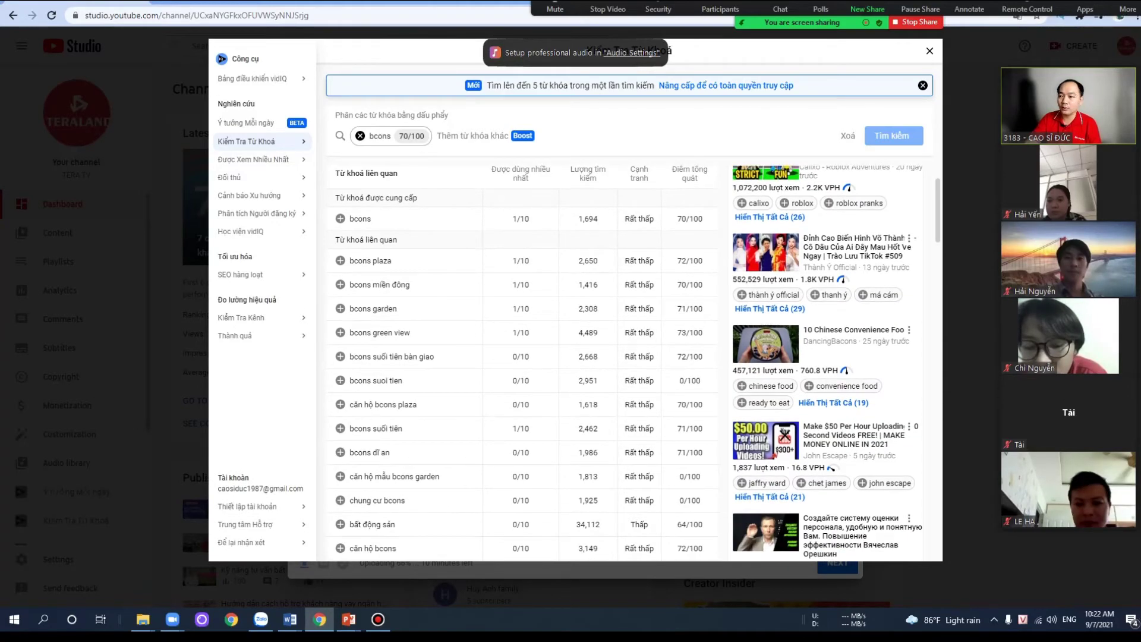
scroll(629, 363, "up", 2)
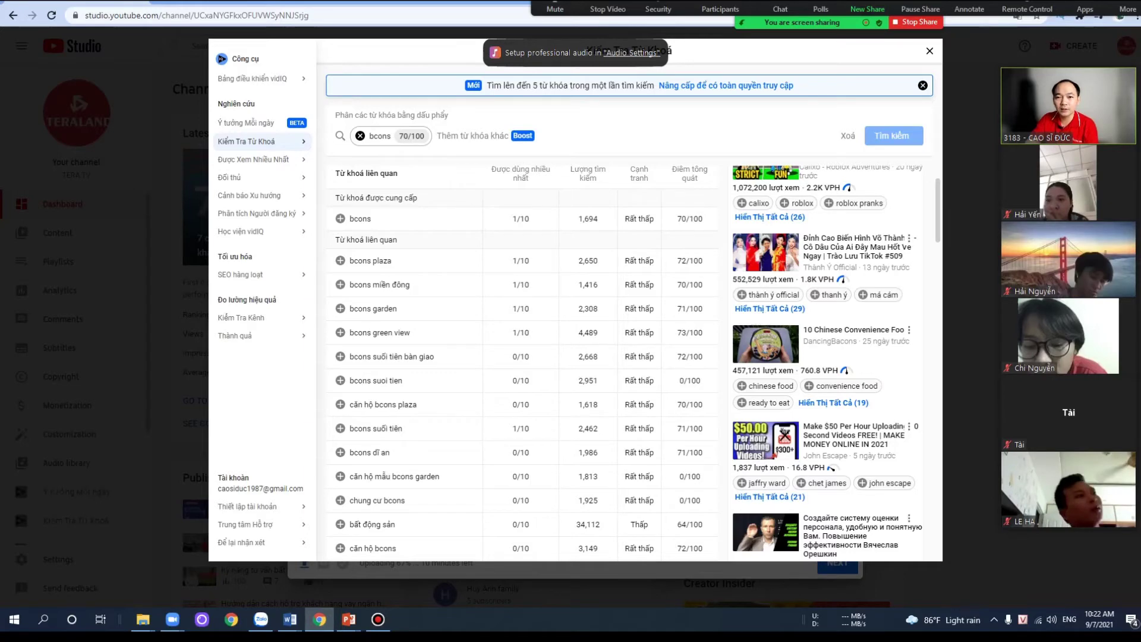
scroll(630, 363, "down", 2)
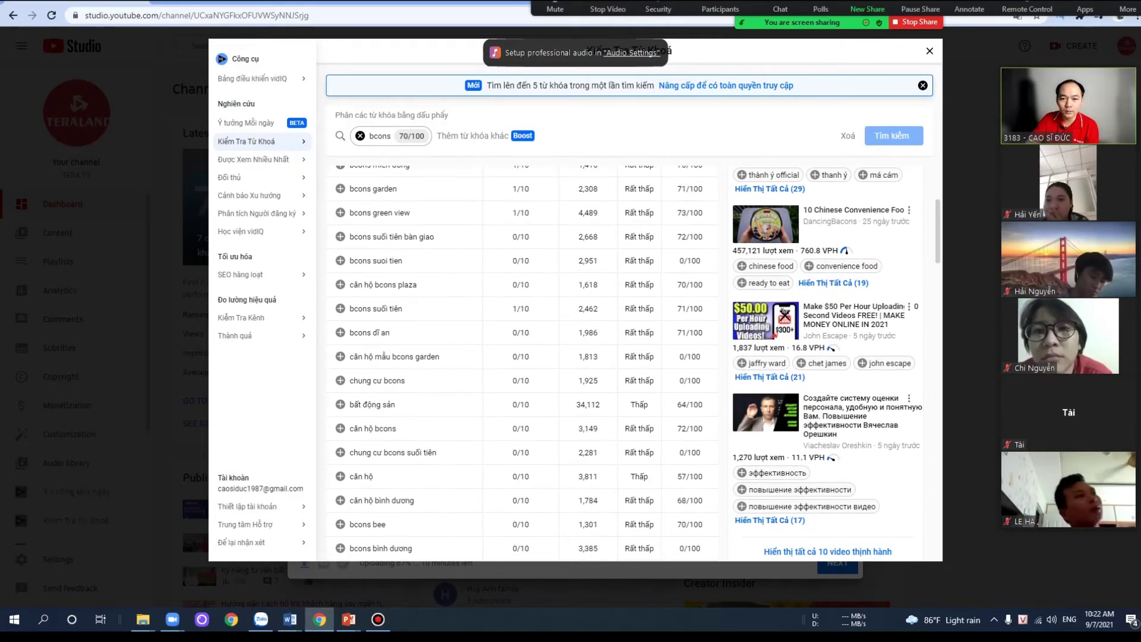
left_click(340, 428)
scroll(340, 428, "down", 1)
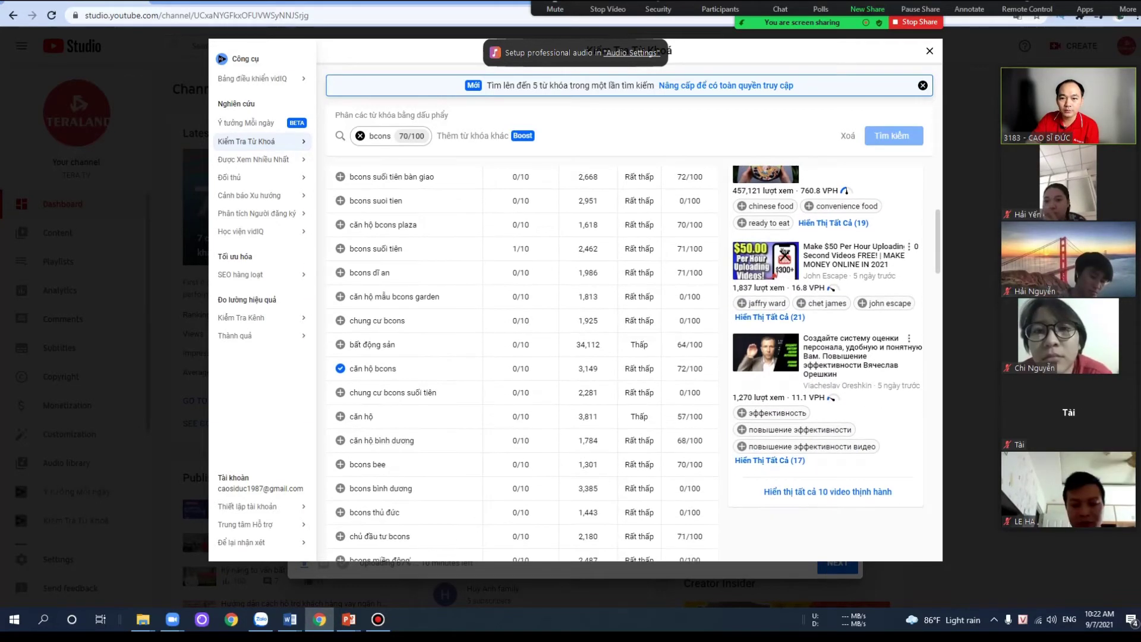
- Add "bcons bình dương", "bcons thủ đức" and "chủ đầu tư bcons" from the related keywords to the tags
scroll(635, 362, "down", 1)
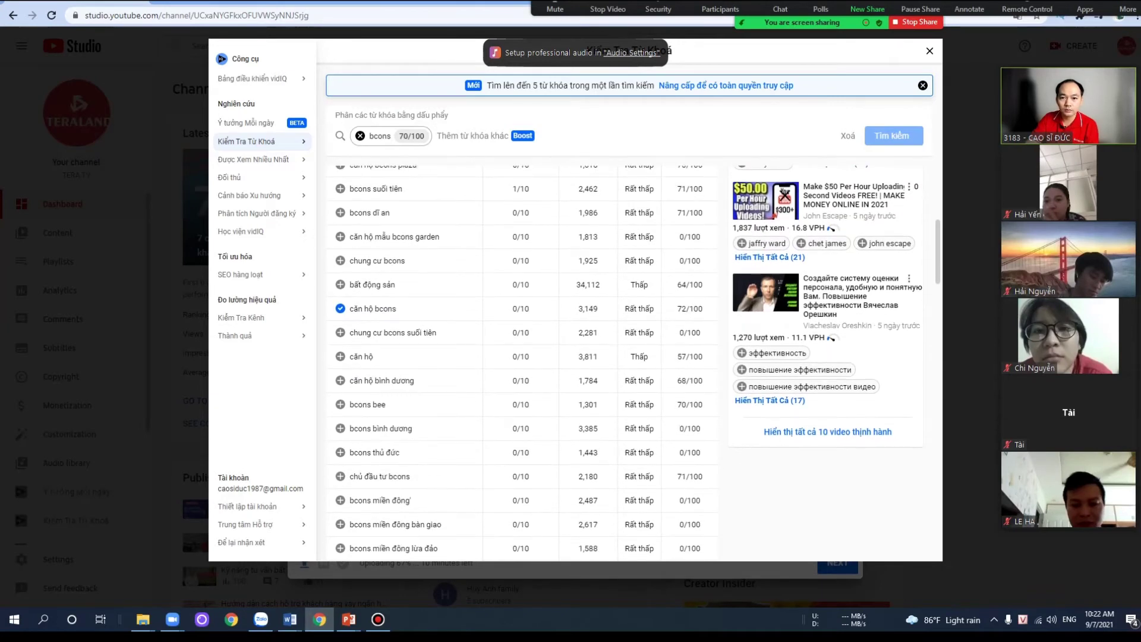
scroll(635, 362, "down", 1)
left_click(340, 368)
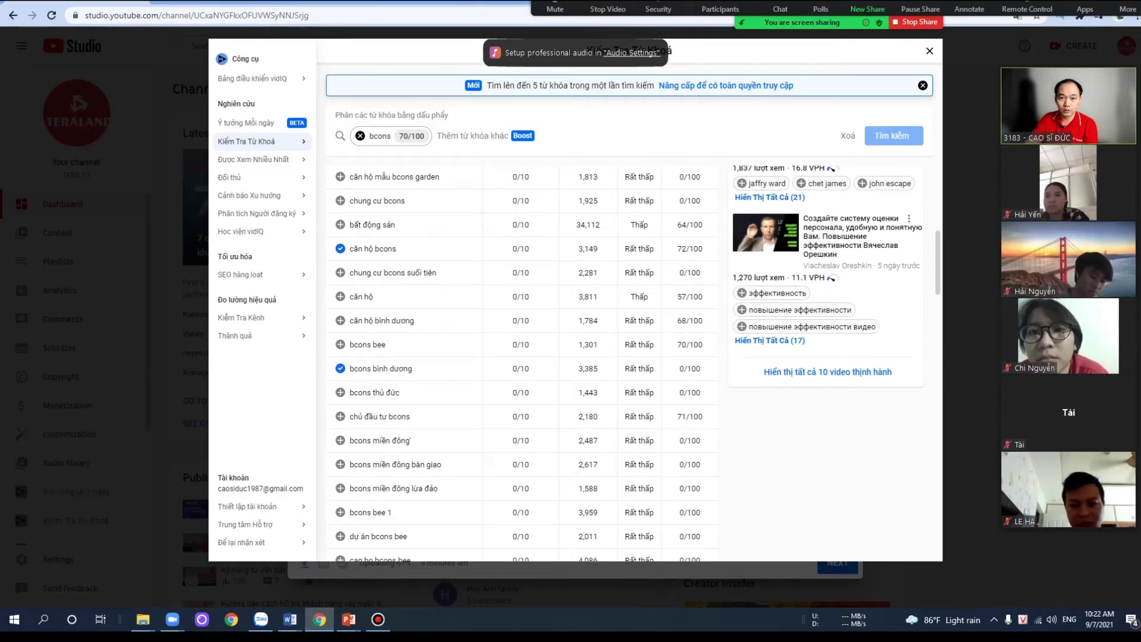
left_click(340, 392)
scroll(629, 363, "down", 1)
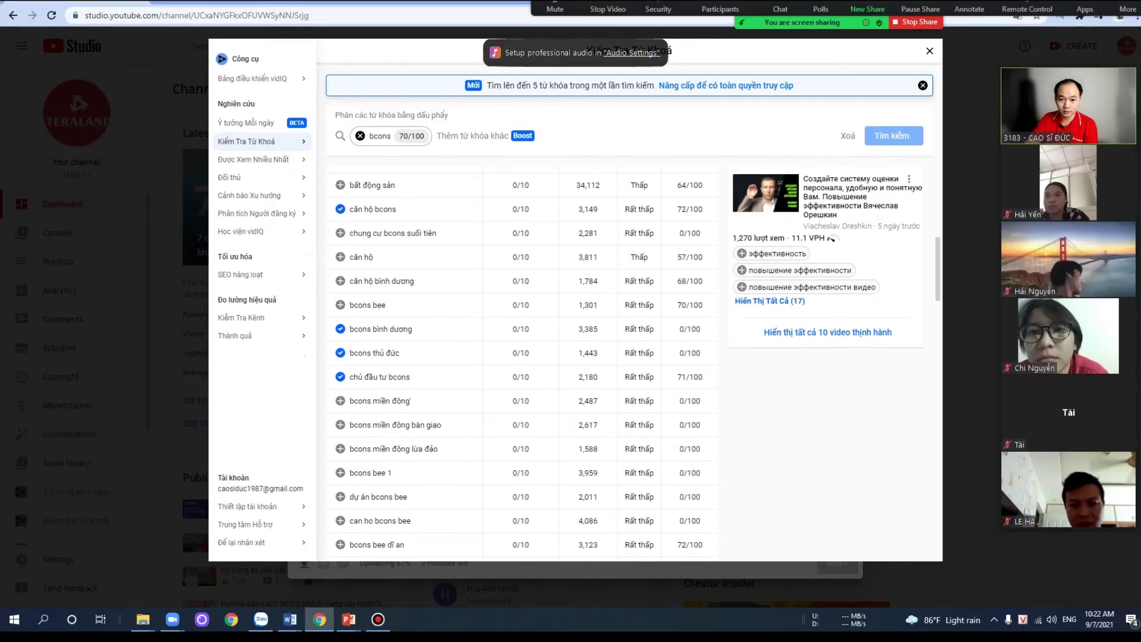
scroll(522, 362, "down", 1)
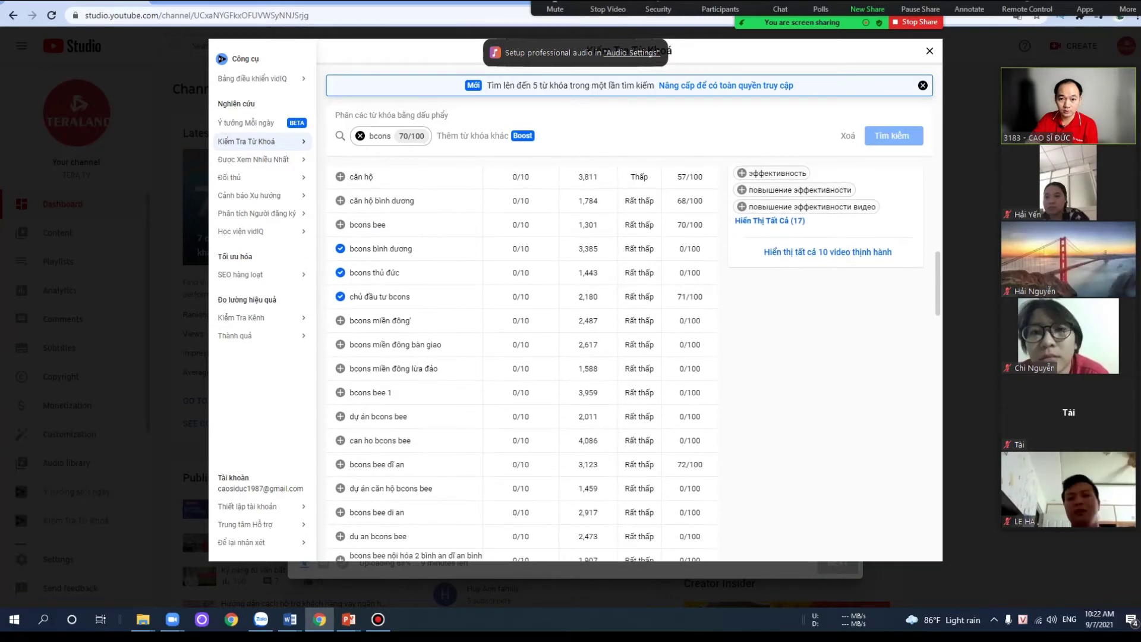
- Add the related keyword "công ty bcons" from the keyword results to the video's tags
scroll(523, 362, "down", 1)
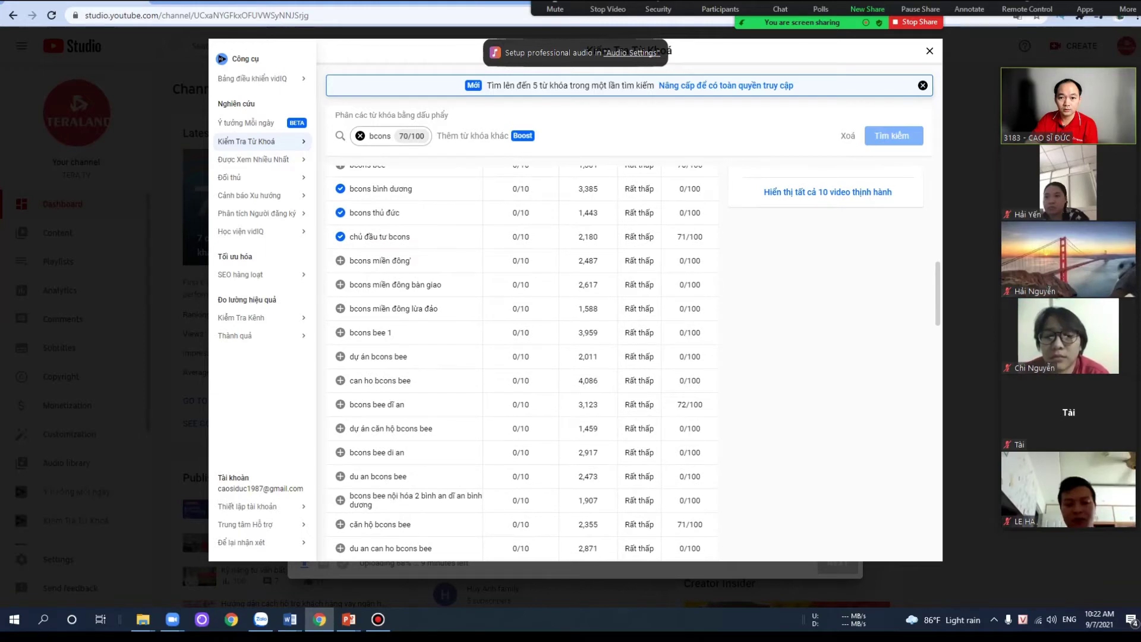
scroll(523, 363, "down", 1)
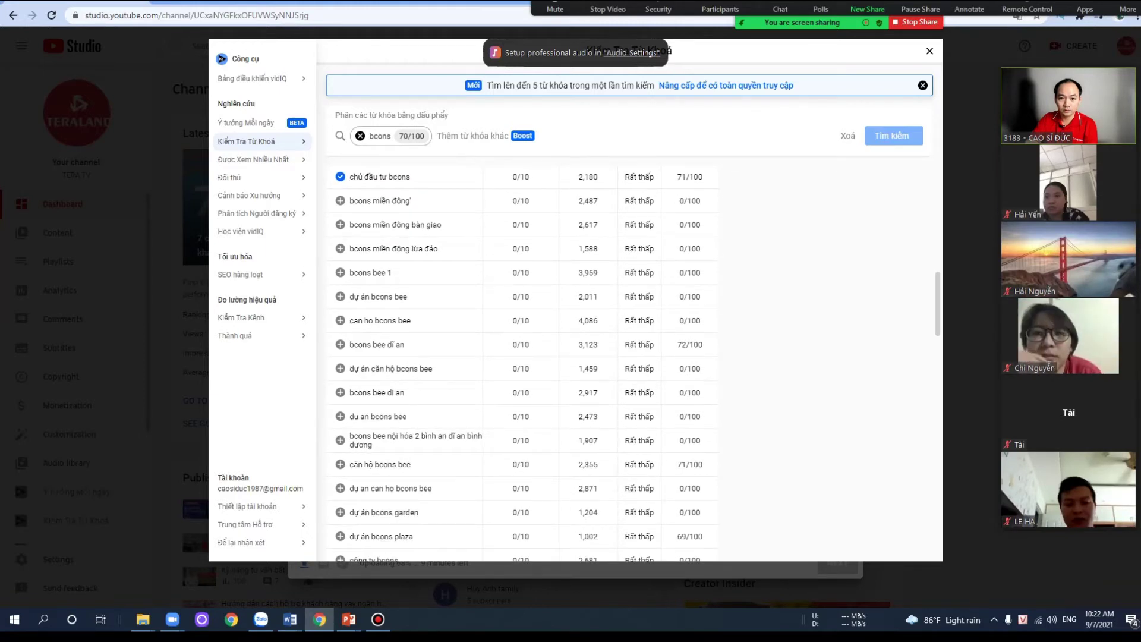
scroll(522, 362, "down", 1)
scroll(522, 362, "down", 2)
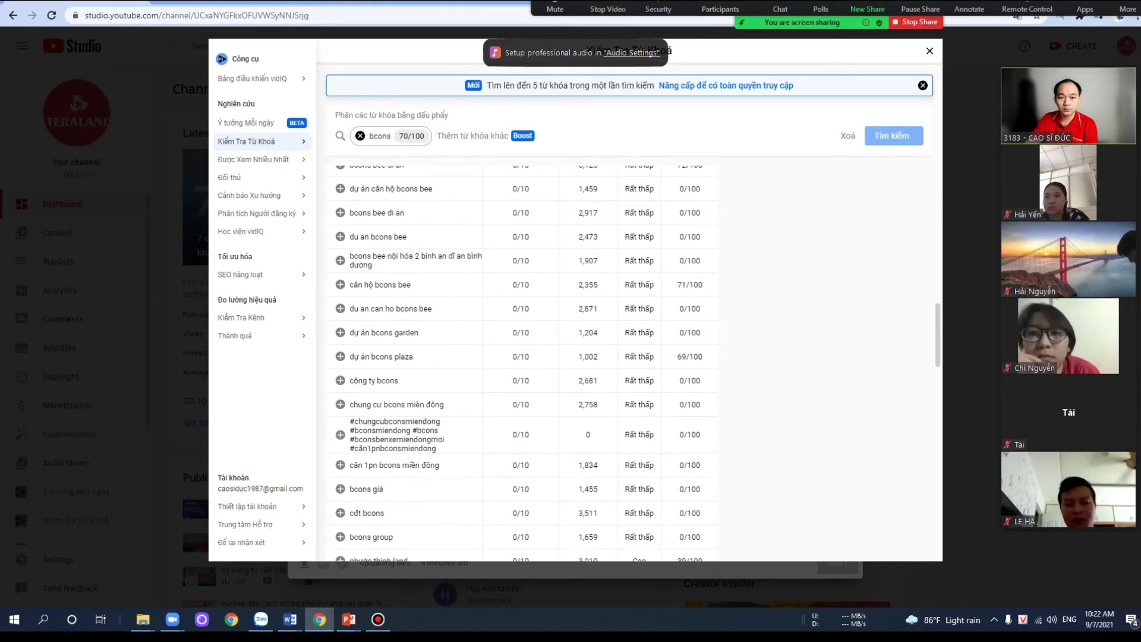
left_click(340, 381)
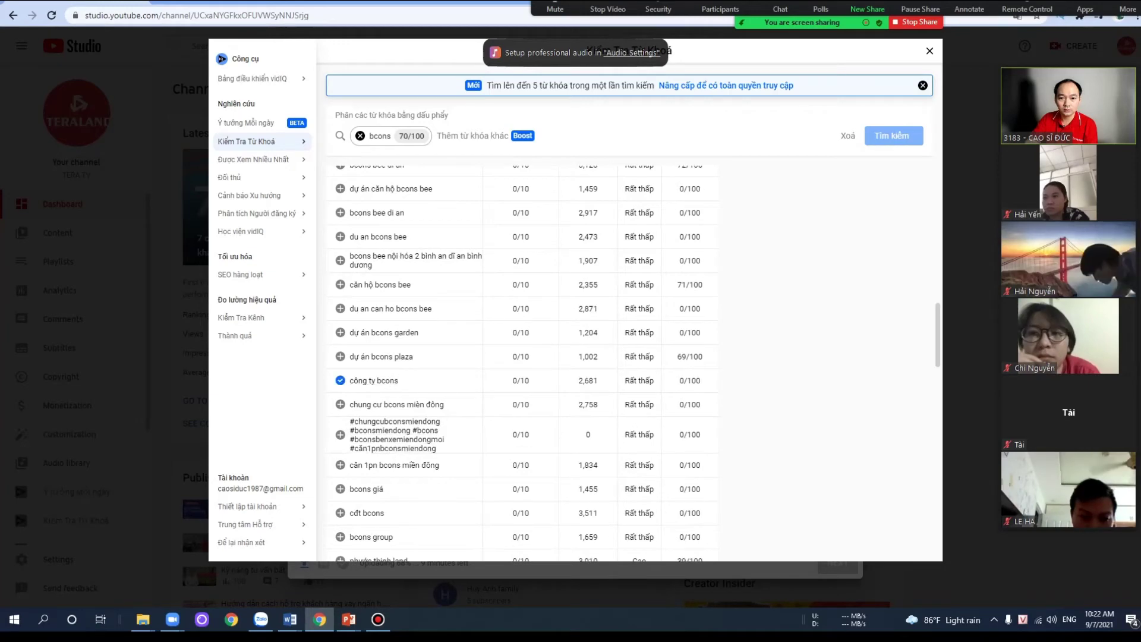
scroll(340, 381, "down", 2)
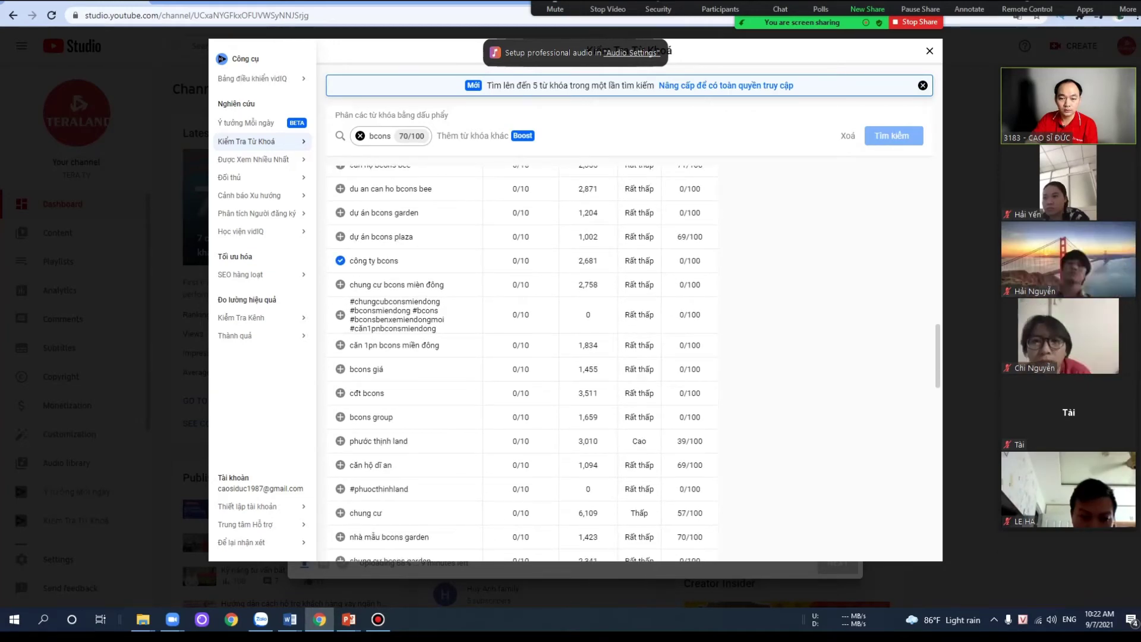
scroll(395, 470, "up", 3)
scroll(523, 362, "up", 5)
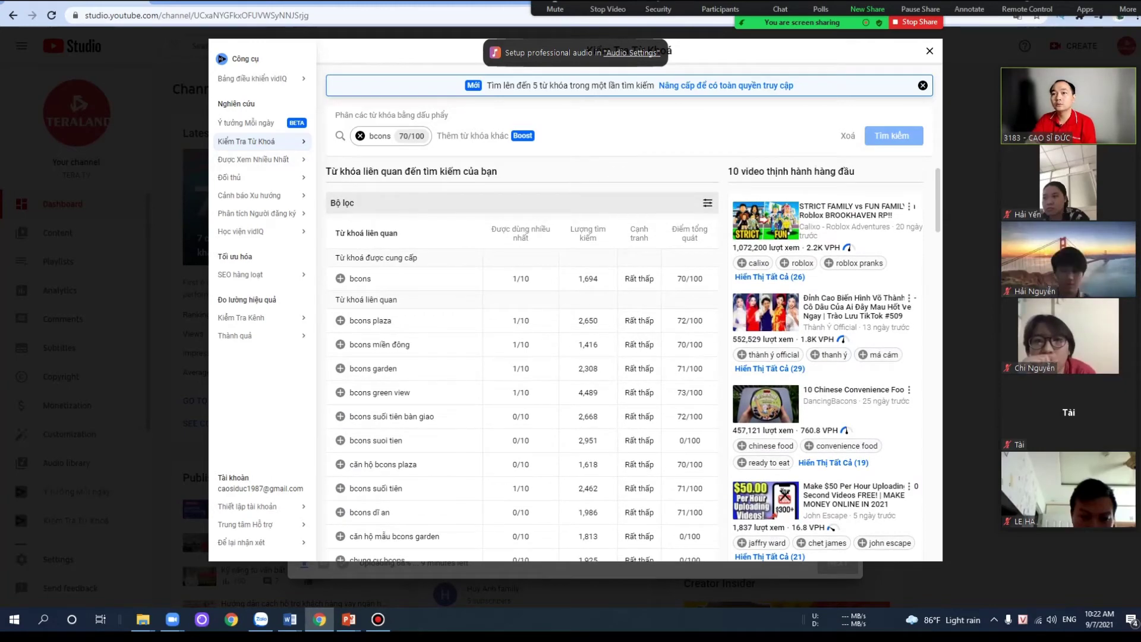
- Close the keyword tool and remove the tags "công ty bcons", "bcons thủ đức" and "chủ đầu tư bcons"
key("Escape")
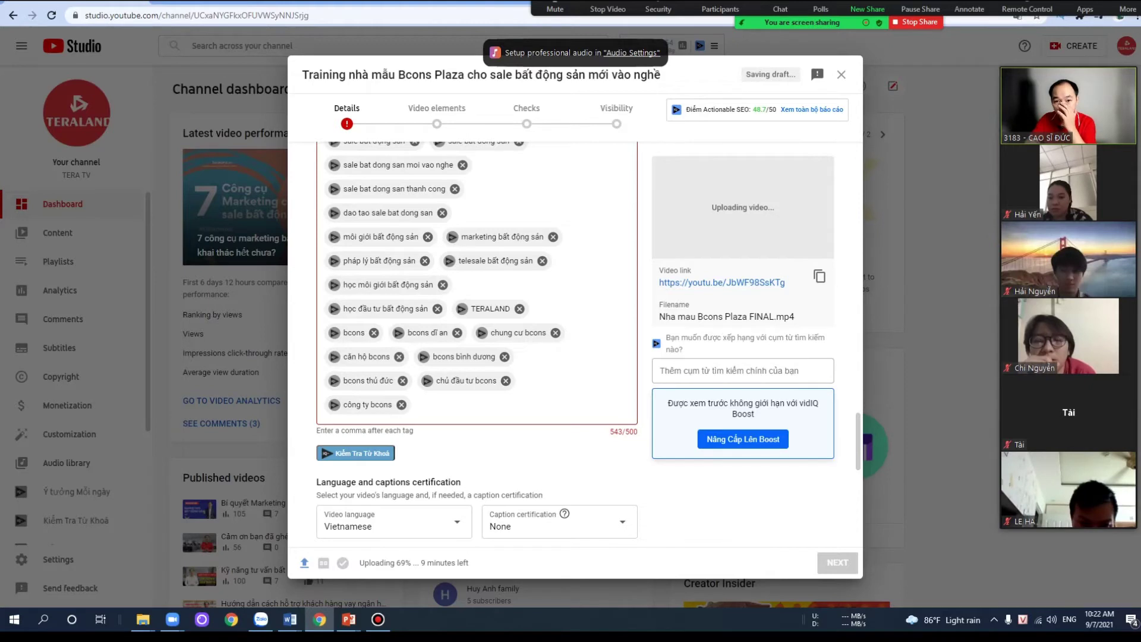
key("BackSpace")
key("BackSpace")
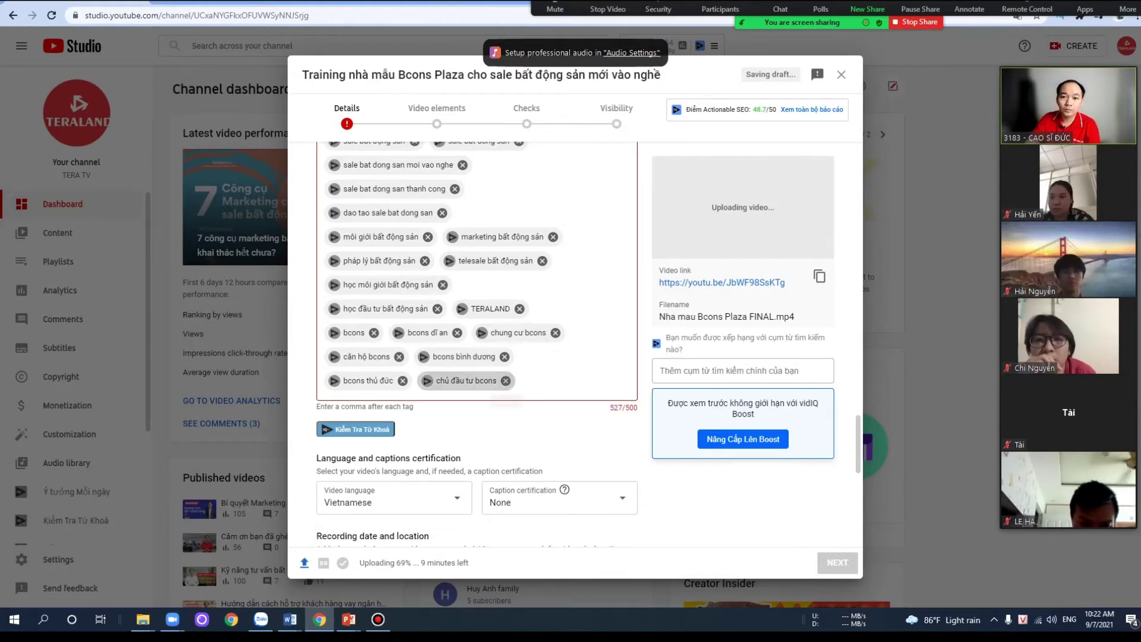
left_click(402, 380)
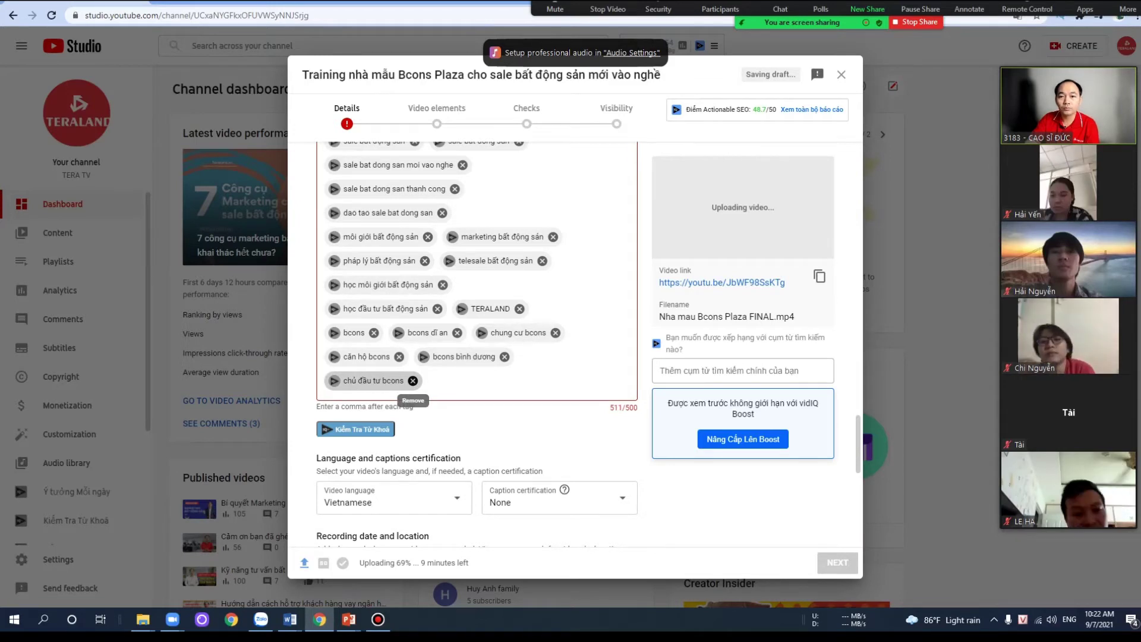
left_click(413, 381)
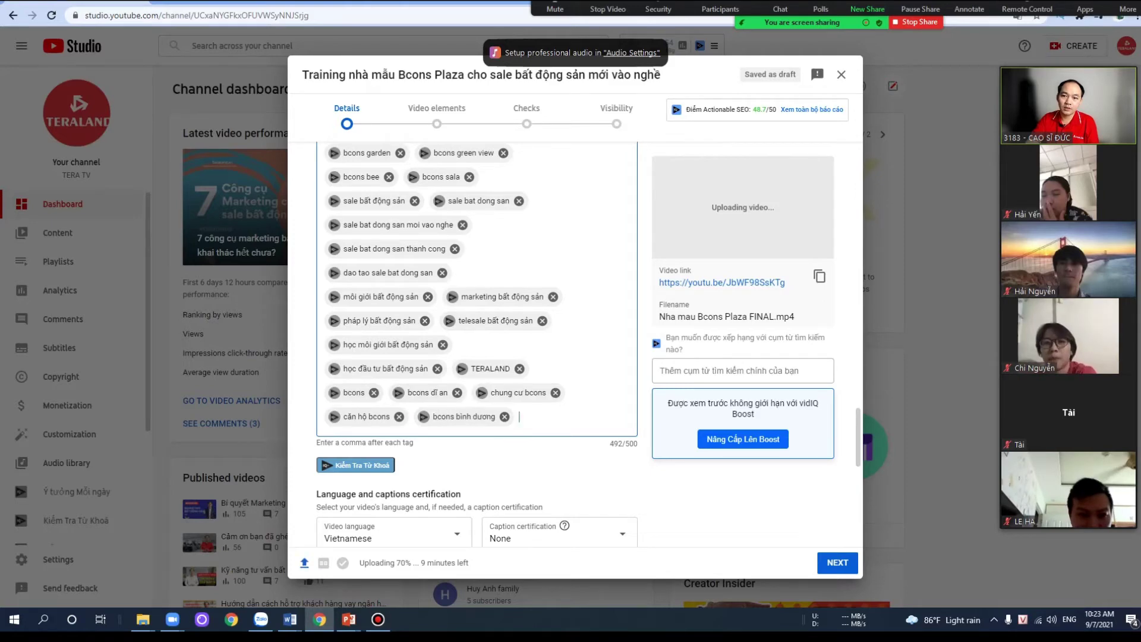
- Insert "Bcons triển khai" before "Đến nay chủ đầu tư" in the second paragraph of the video description
scroll(477, 344, "up", 8)
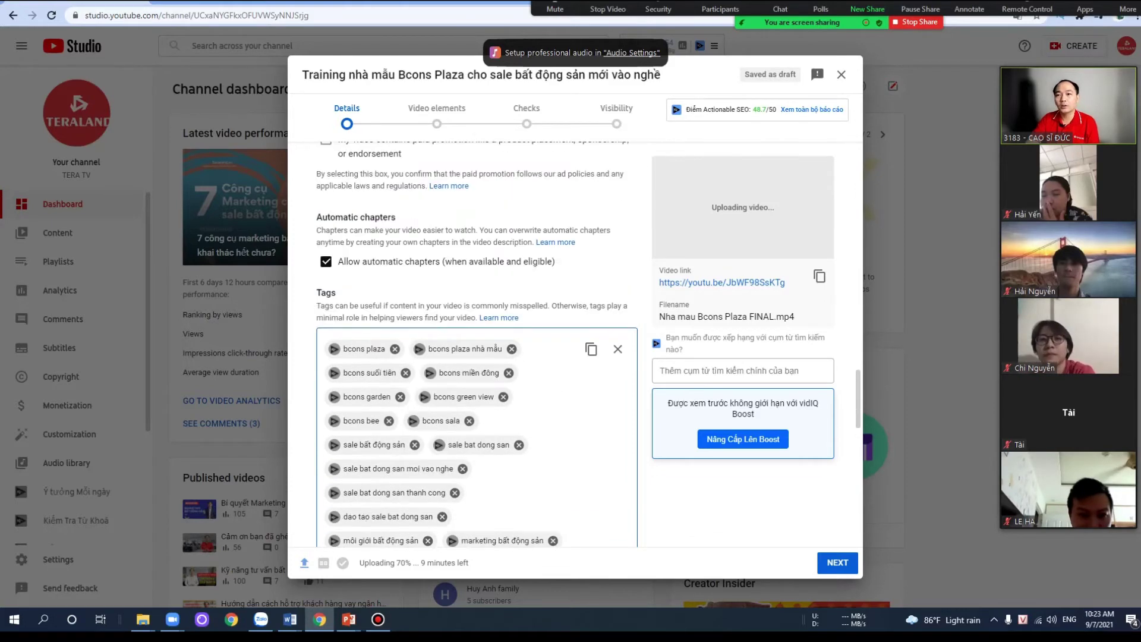
scroll(477, 337, "up", 10)
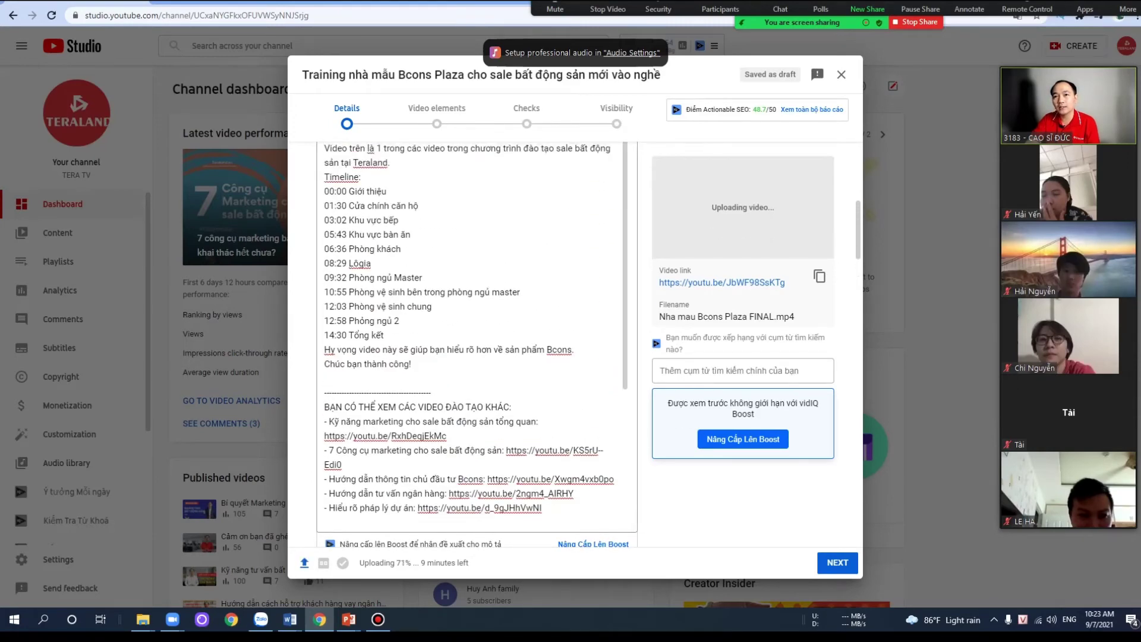
scroll(476, 343, "up", 5)
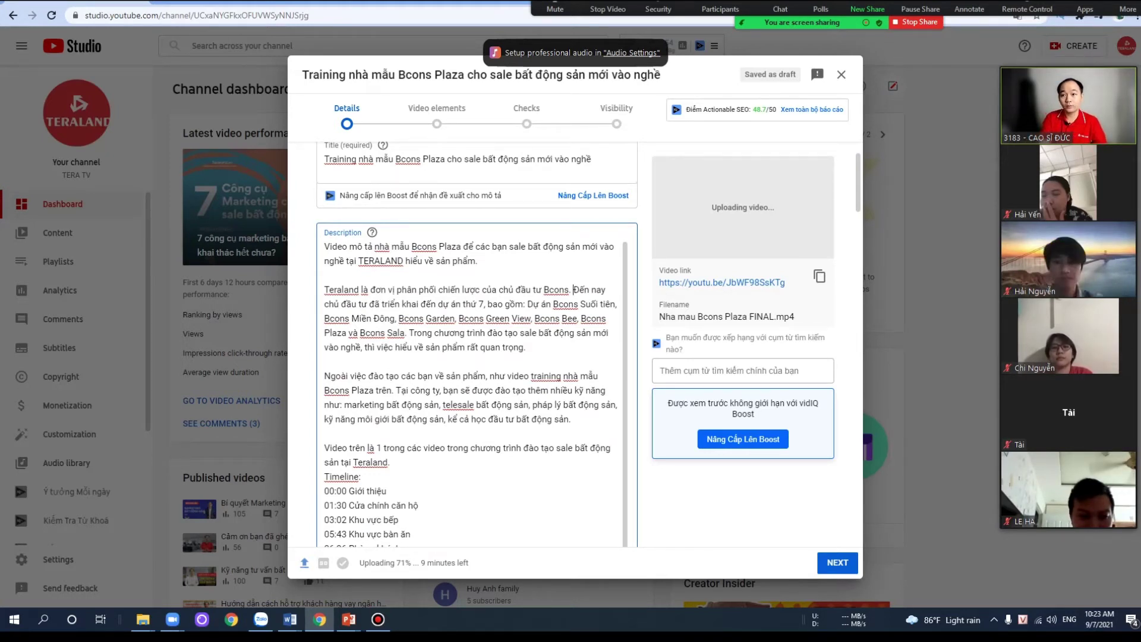
type("cón")
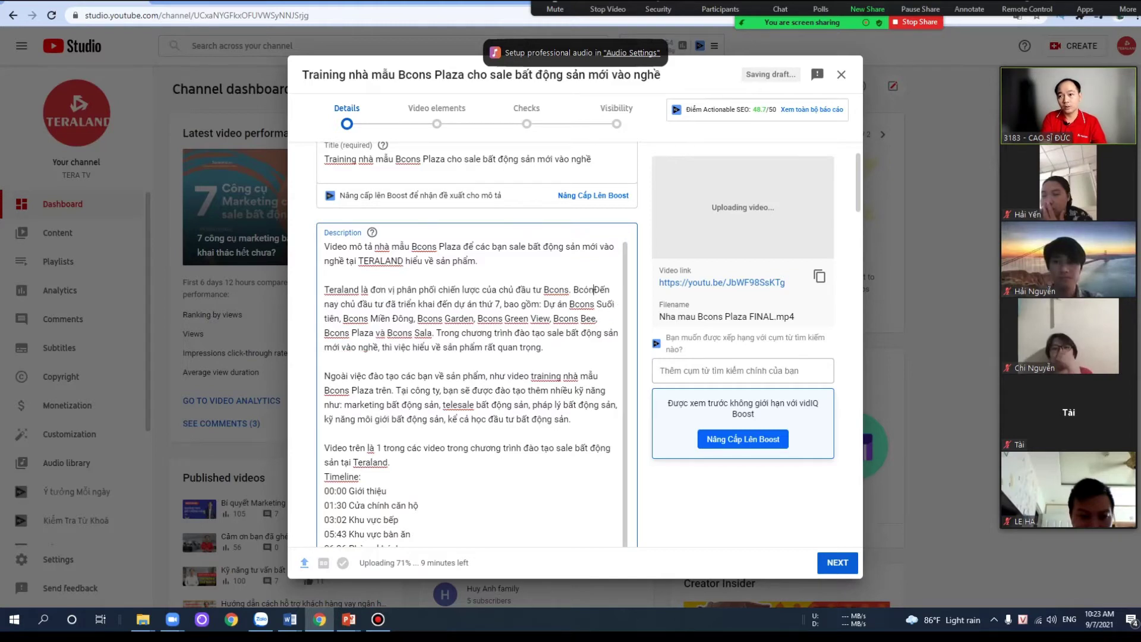
type("s triển khai")
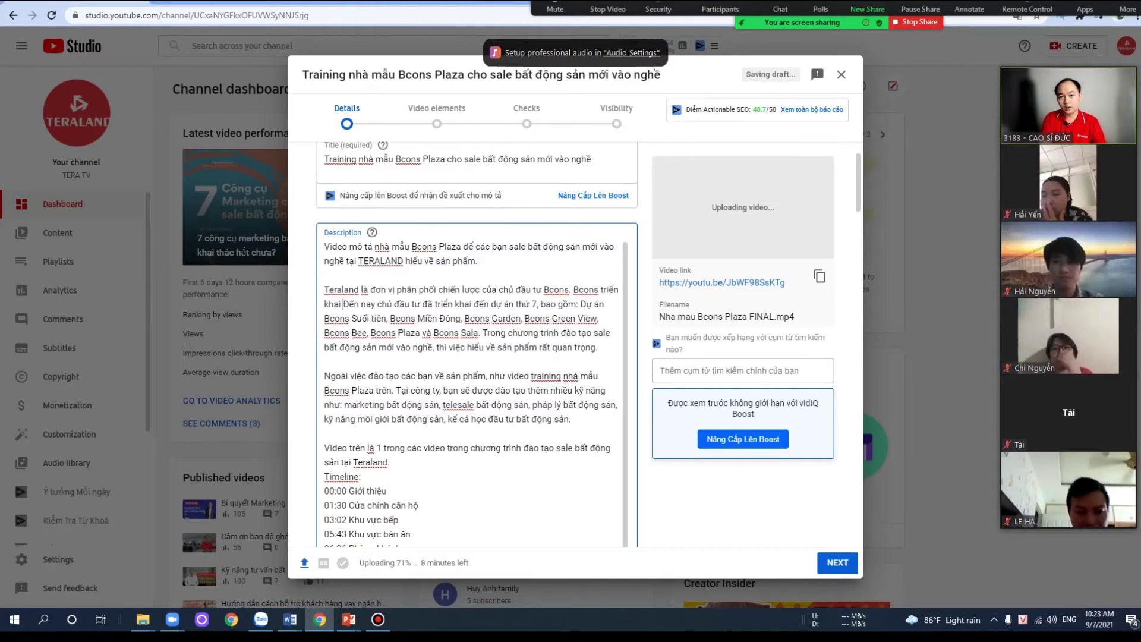
- Review the video's tags and thumbnail section, and switch to Canva to browse its YouTube thumbnail templates
scroll(476, 345, "down", 10)
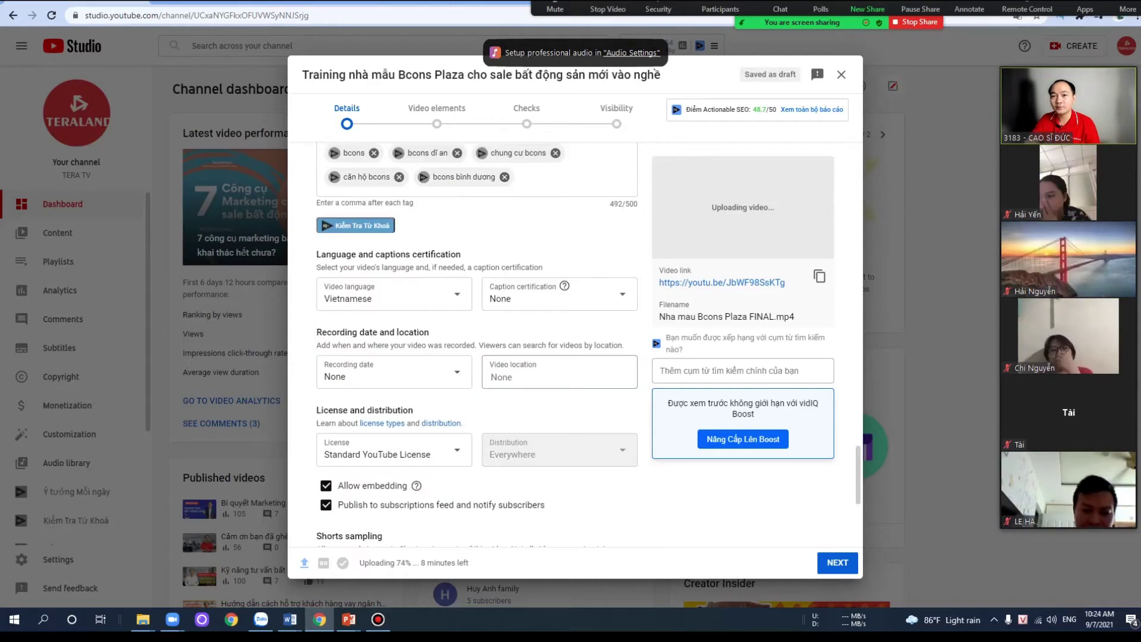
scroll(476, 345, "up", 8)
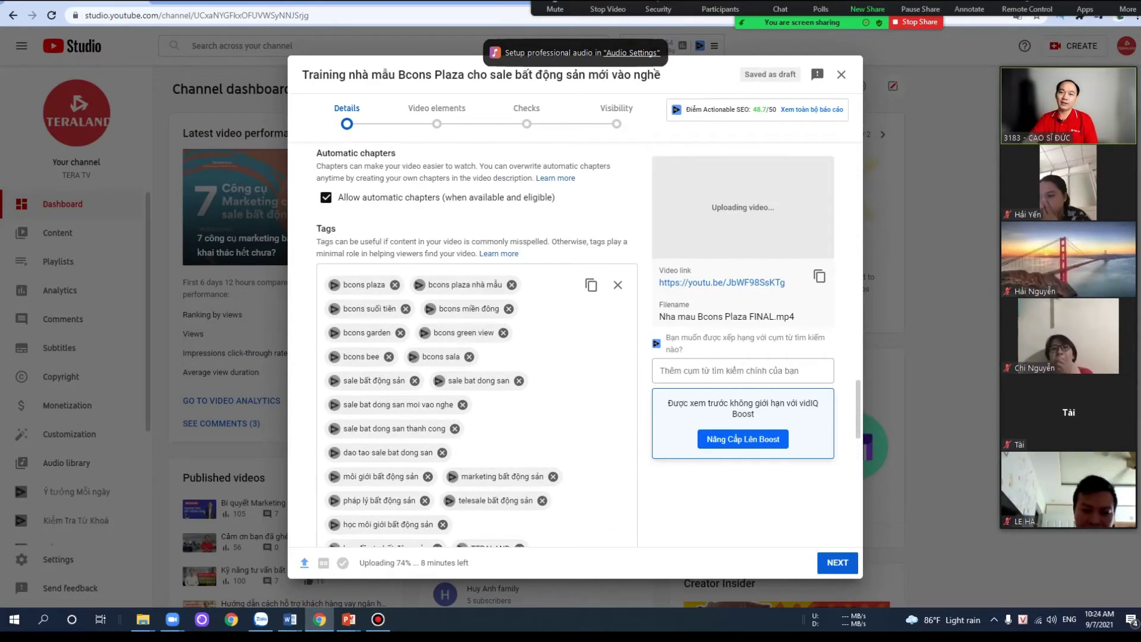
scroll(470, 369, "up", 4)
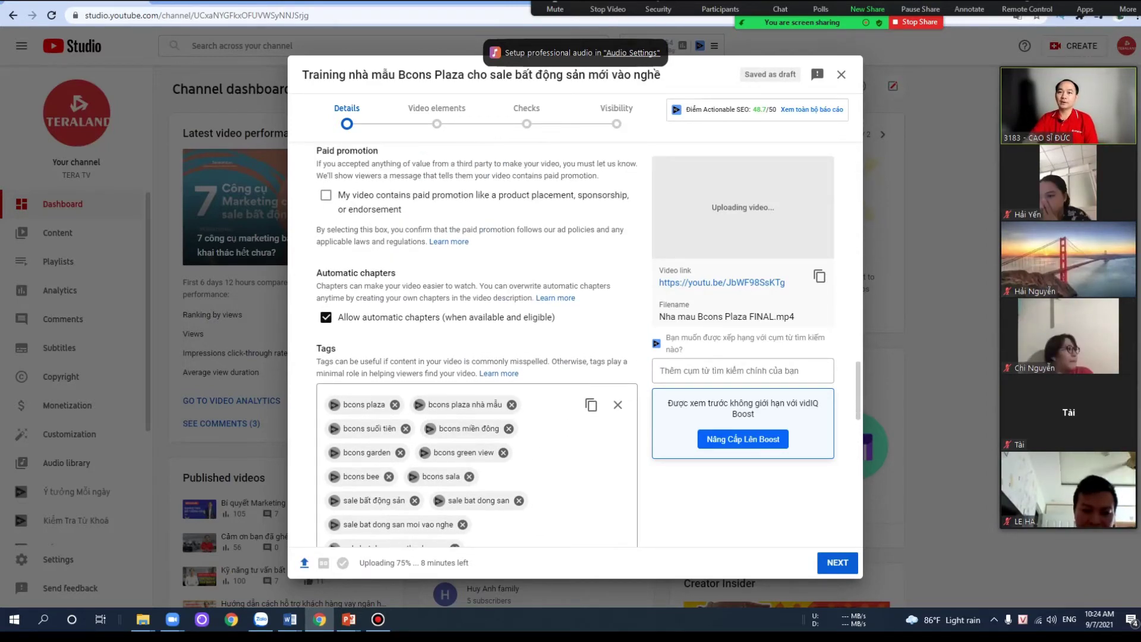
scroll(477, 345, "up", 10)
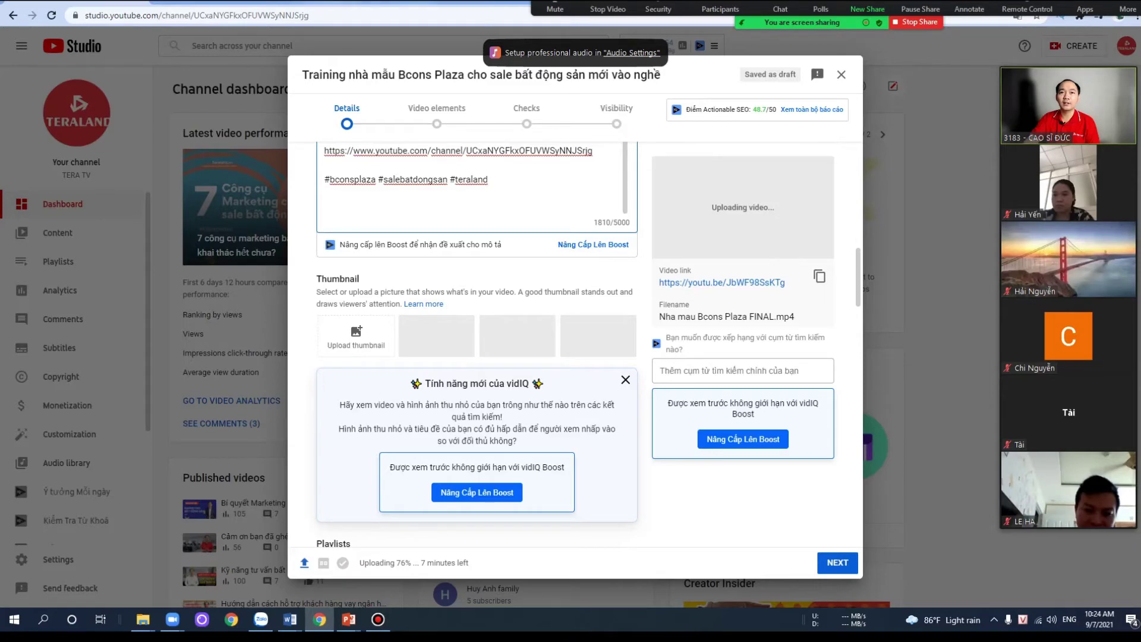
key("ctrl+Tab")
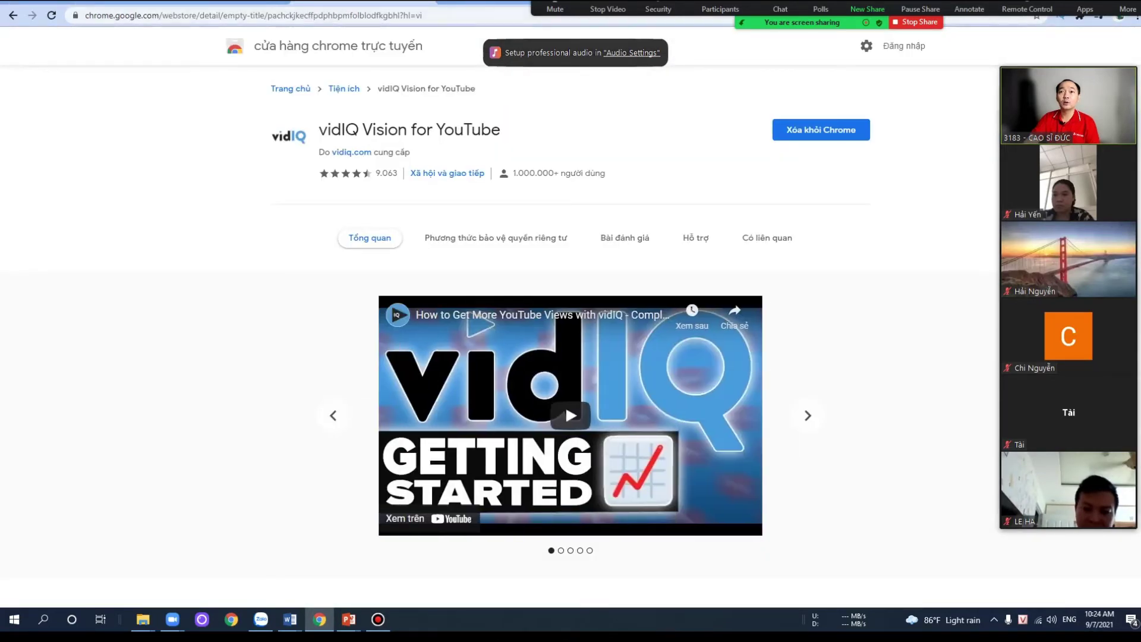
key("ctrl+Tab")
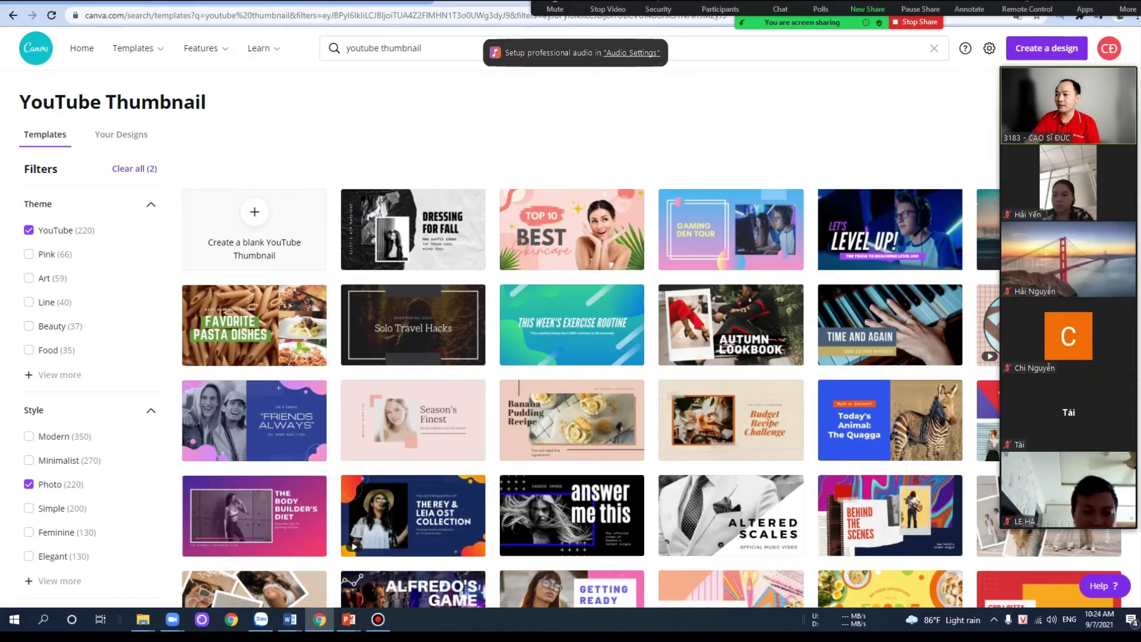
scroll(731, 213, "down", 4)
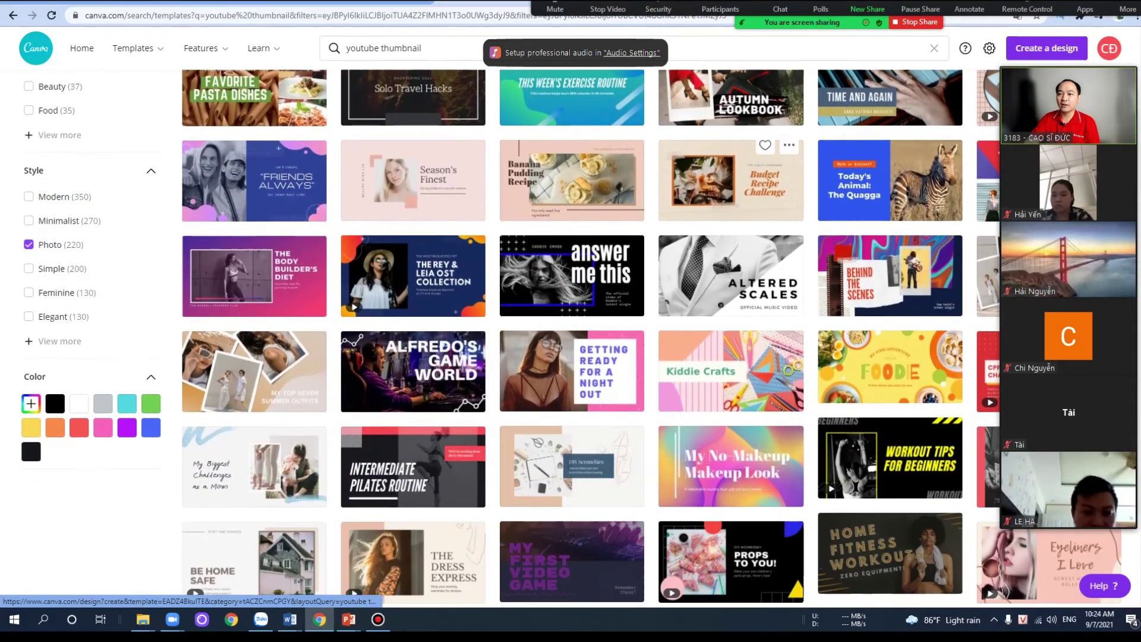
scroll(766, 220, "up", 4)
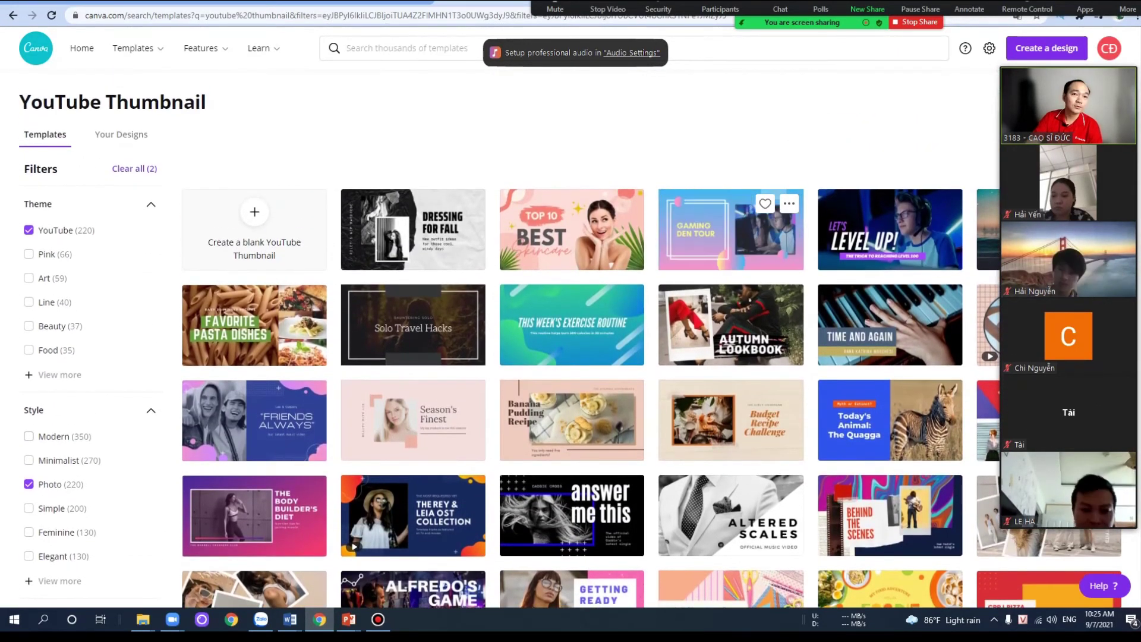
mouse_move(133, 48)
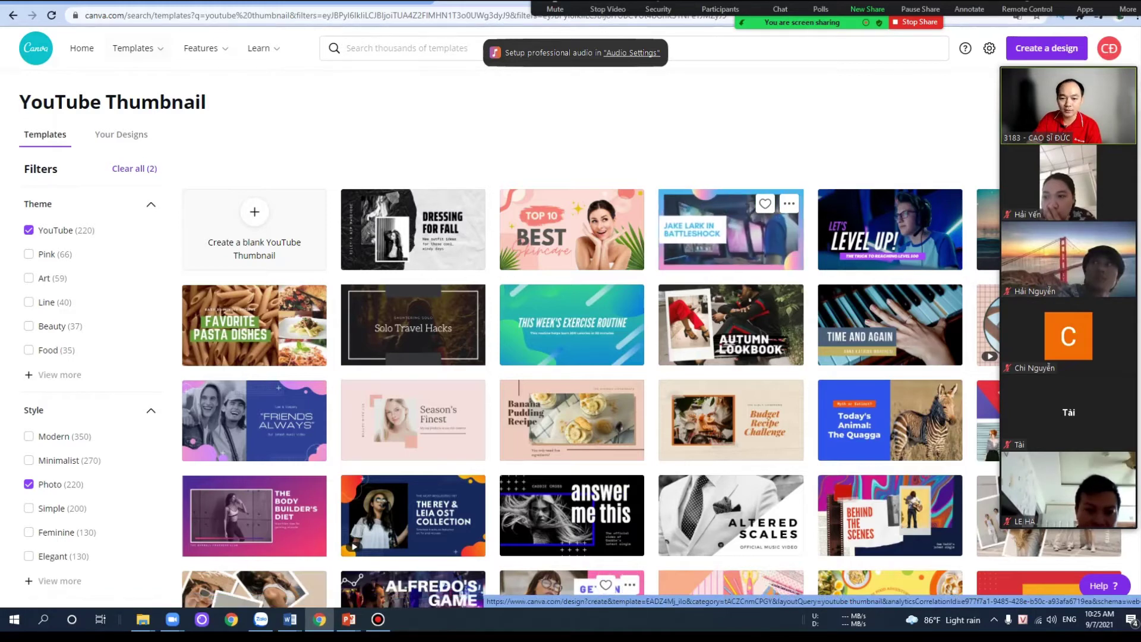
mouse_move(320, 619)
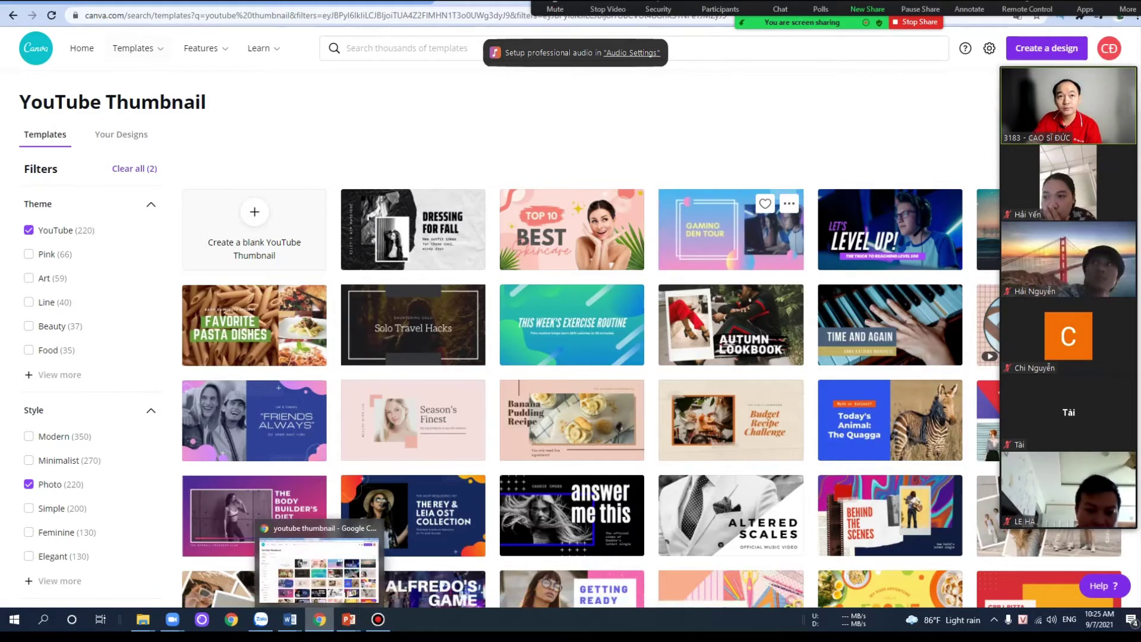
- Return to YouTube Studio and upload "Thumnail - traing sale bat dong san" from the TRAINING YOUTUBE folder as the video's thumbnail
left_click(319, 570)
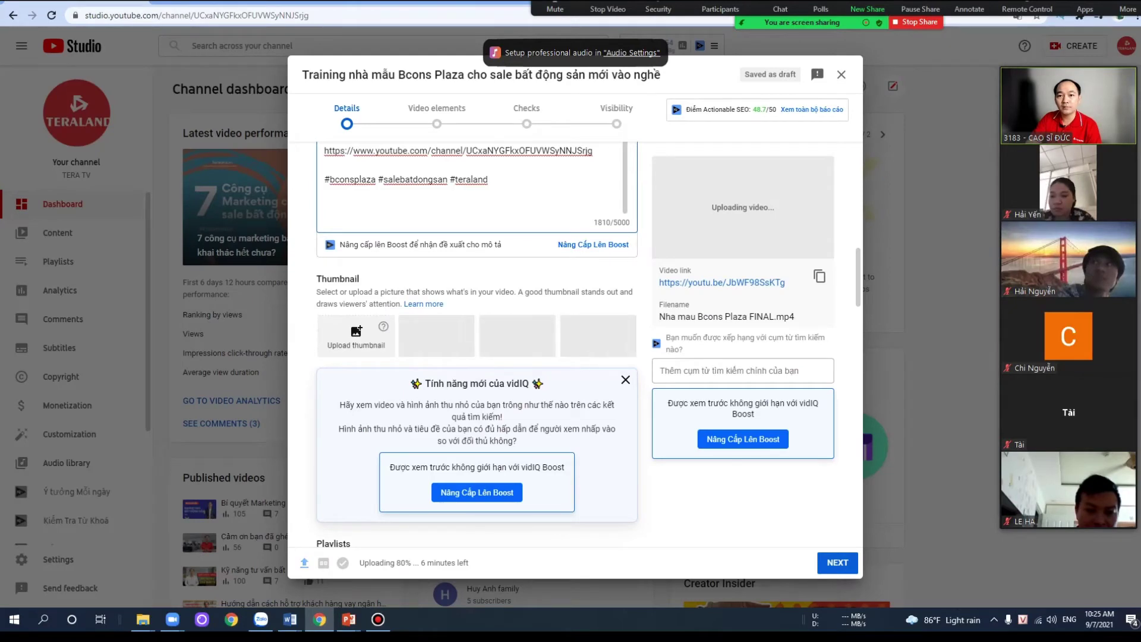
left_click(356, 336)
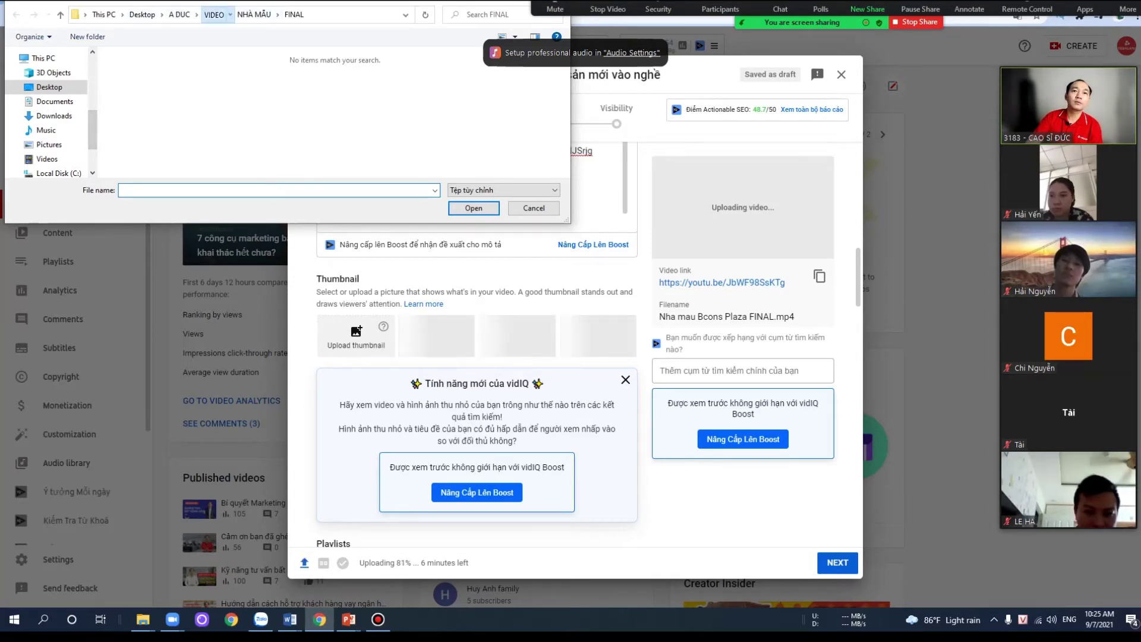
left_click(213, 14)
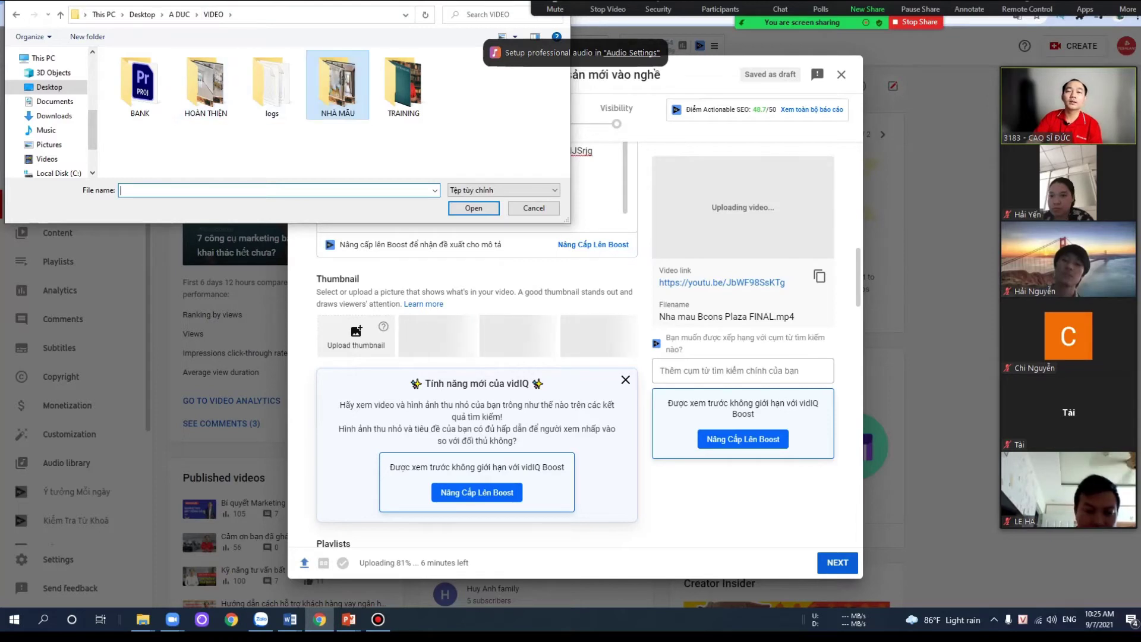
double_click(337, 86)
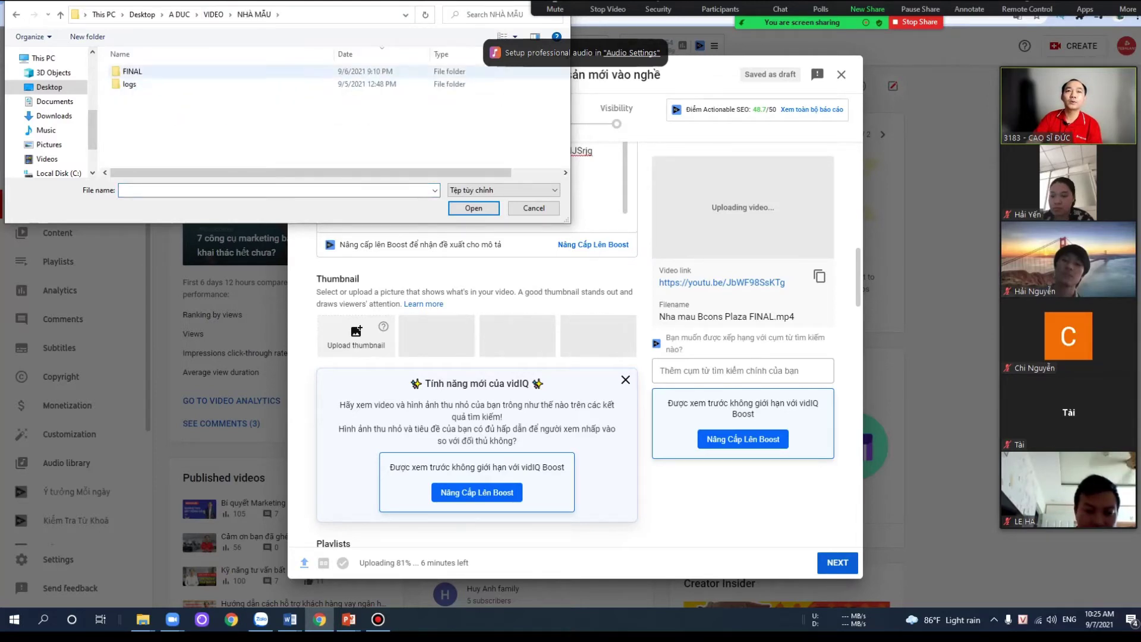
left_click(213, 14)
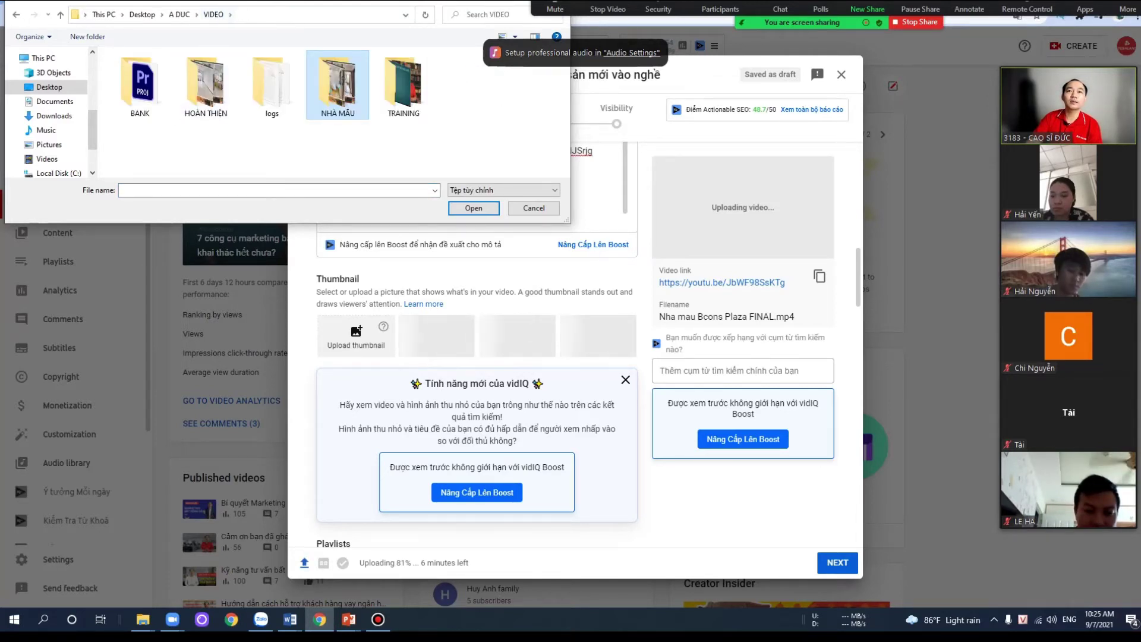
left_click(178, 15)
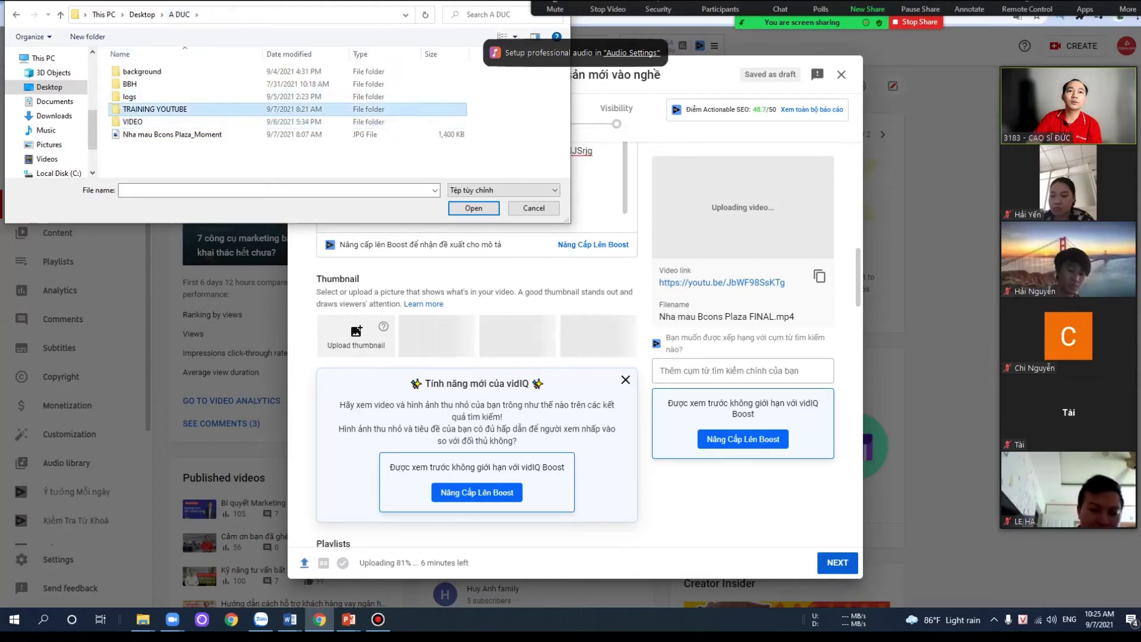
double_click(155, 109)
left_click(140, 90)
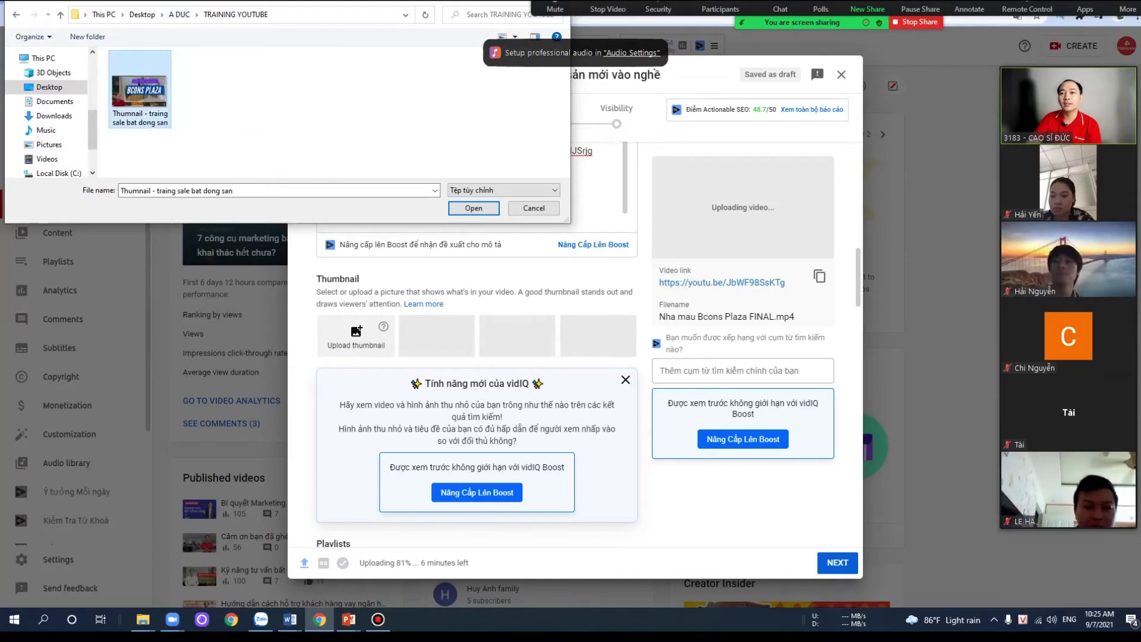
left_click(473, 208)
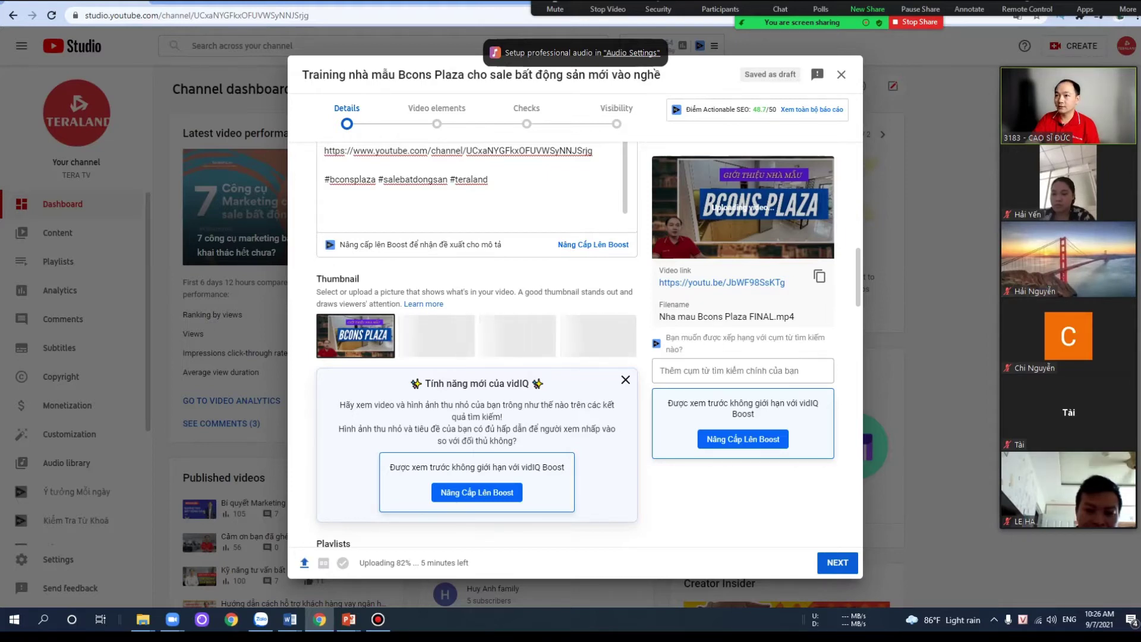
mouse_move(355, 336)
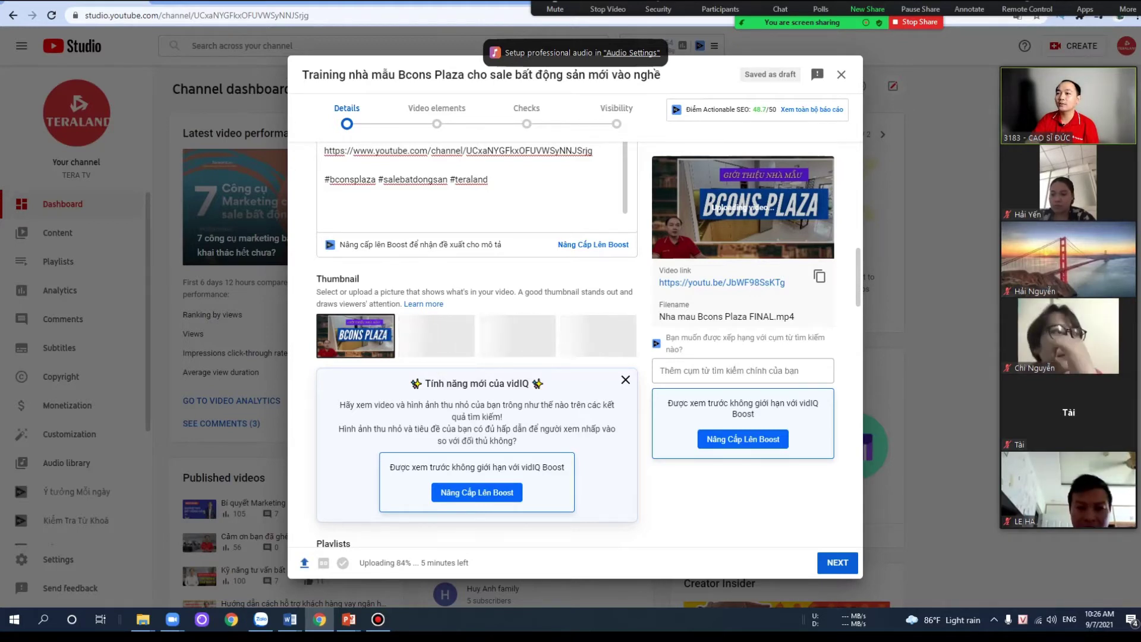
scroll(477, 345, "down", 2)
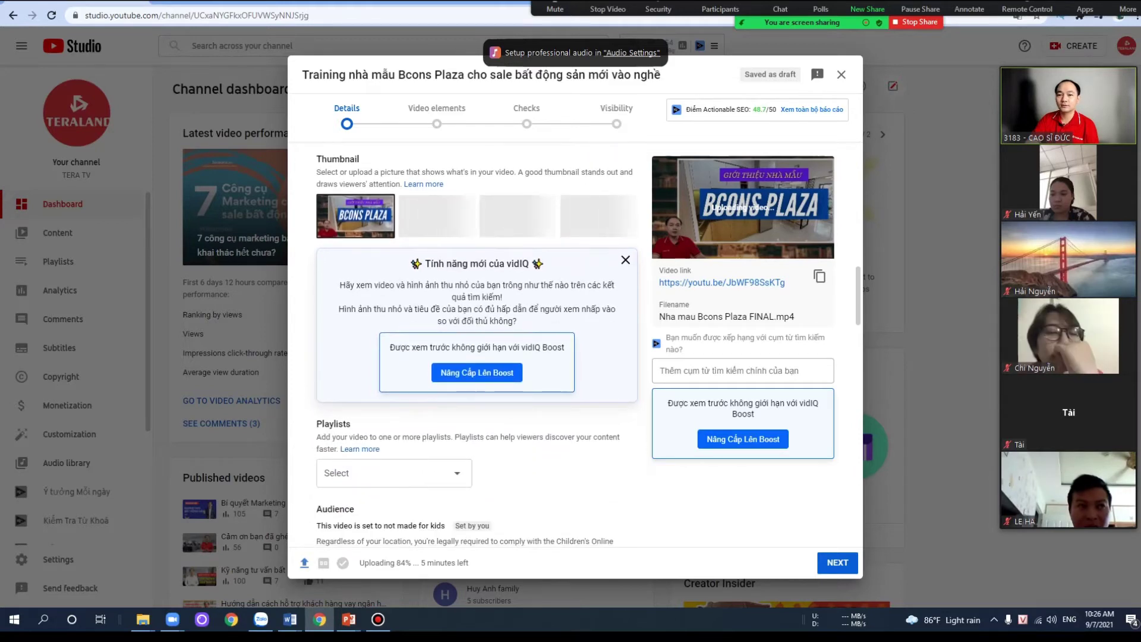
- Add the video to the "SALE BẤT ĐỘNG SẢN" playlist
scroll(476, 345, "up", 1)
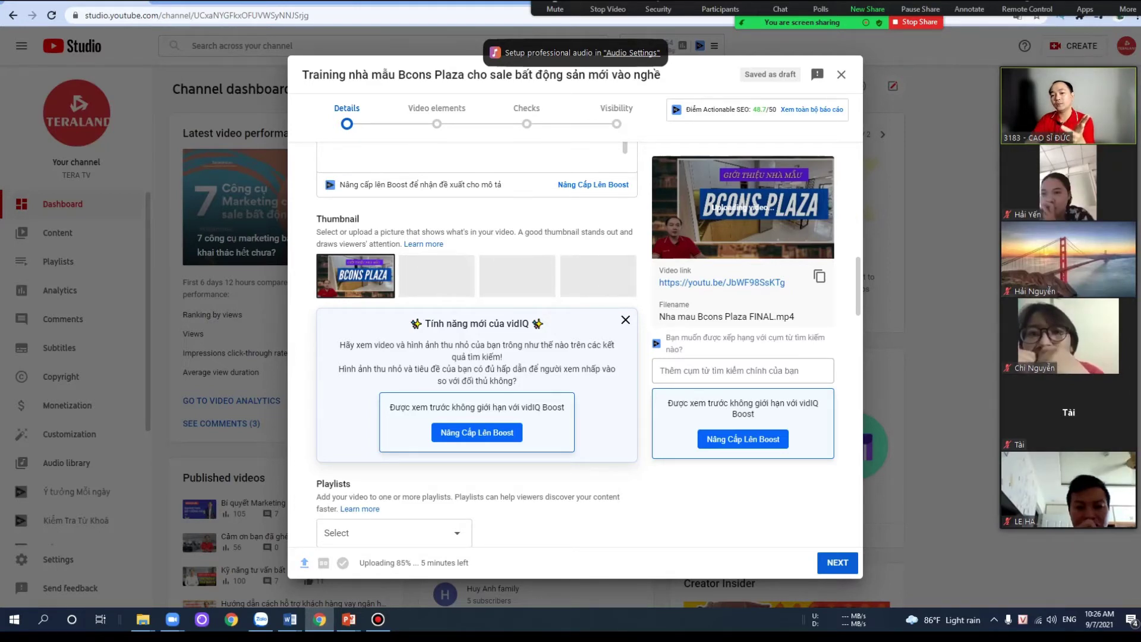
scroll(475, 356, "down", 1)
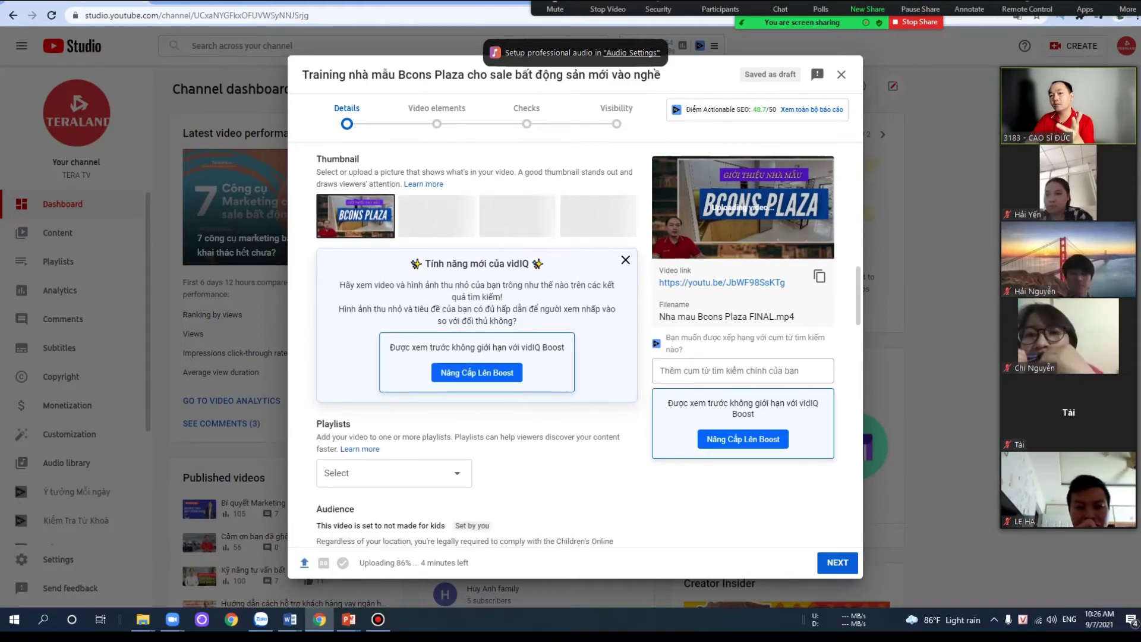
scroll(475, 356, "down", 2)
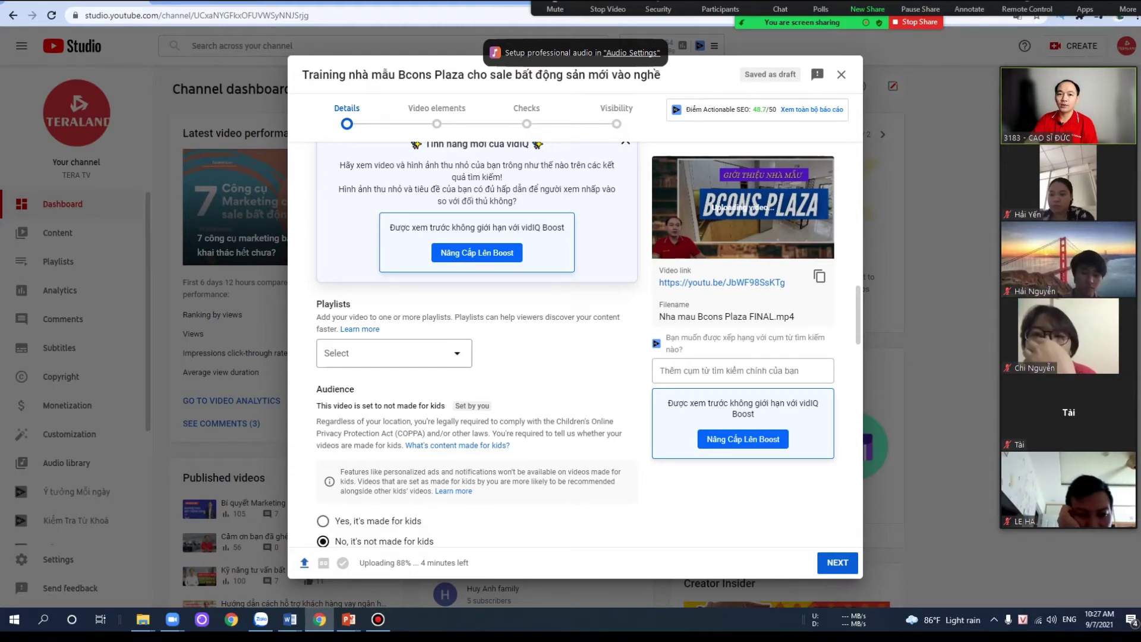
left_click(394, 353)
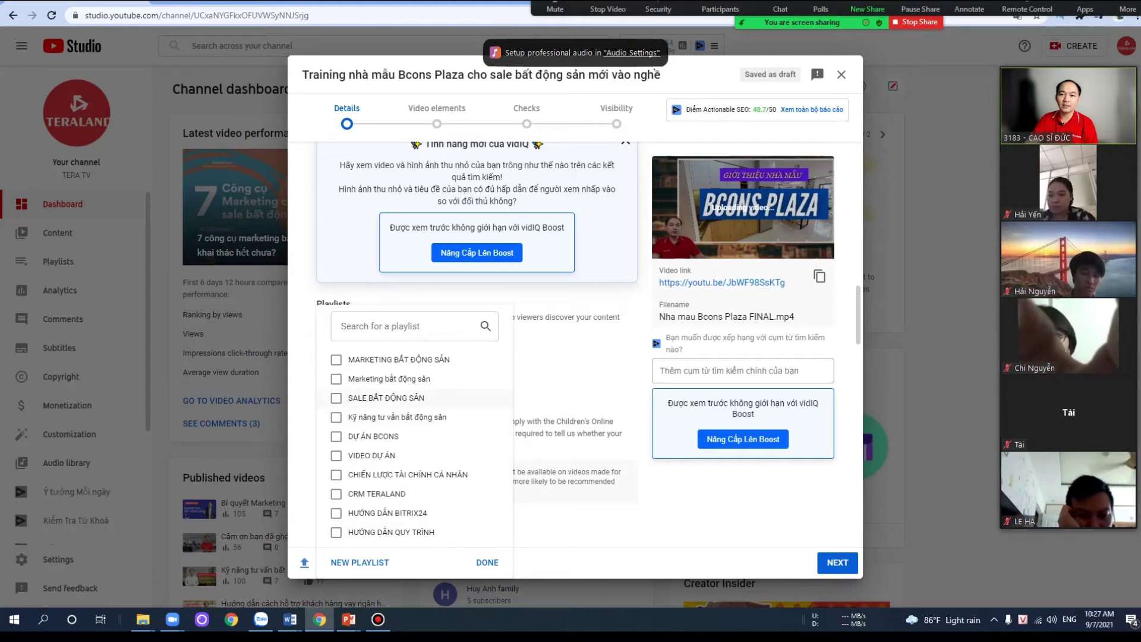
left_click(336, 398)
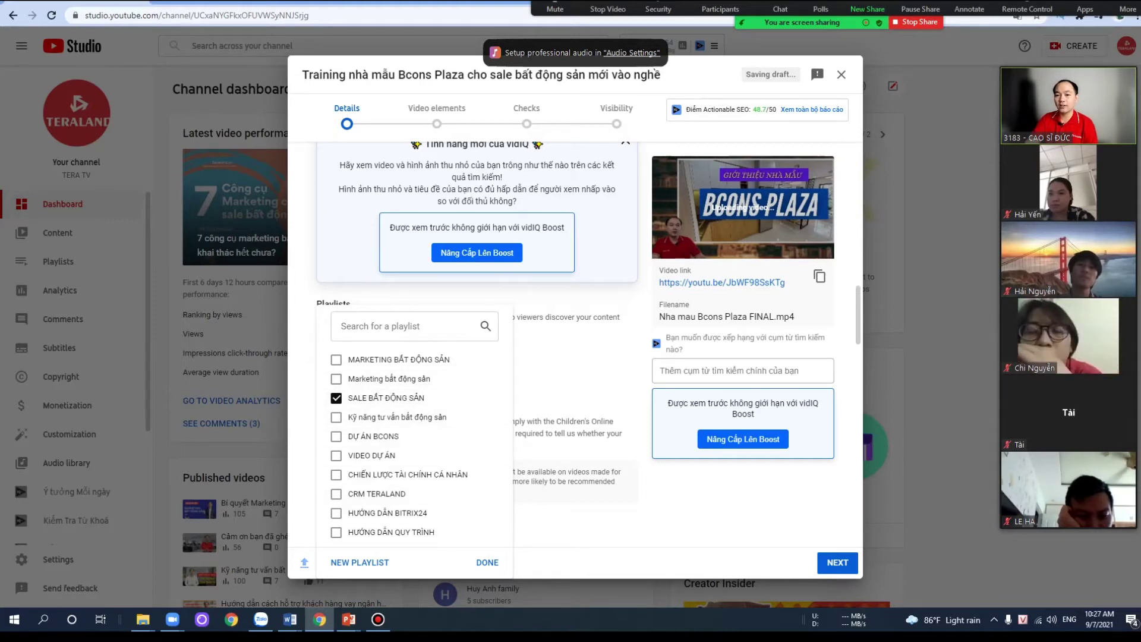
key("Escape")
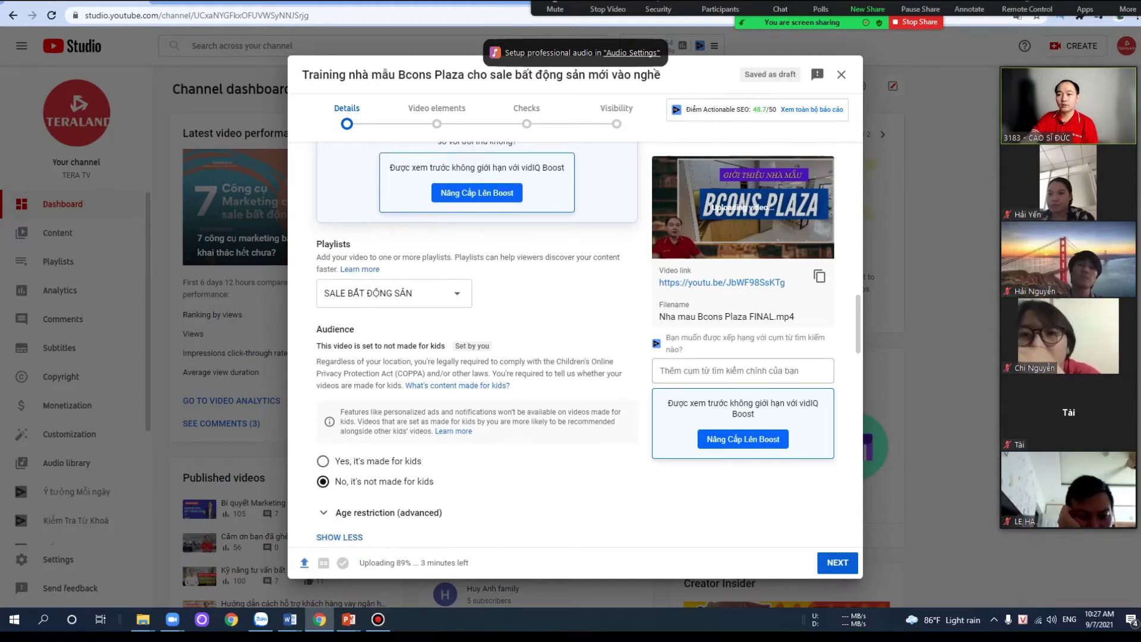
- Review the audience, paid promotion, automatic chapters, tags, language and recording settings, and examine the available license types
scroll(476, 345, "down", 1)
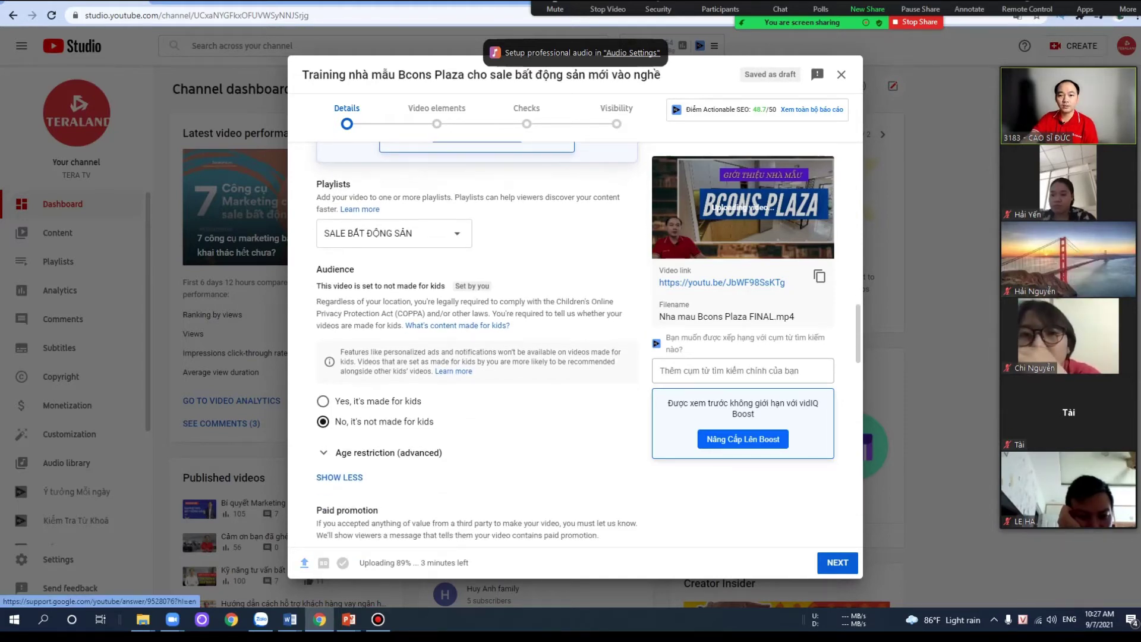
scroll(475, 344, "down", 1)
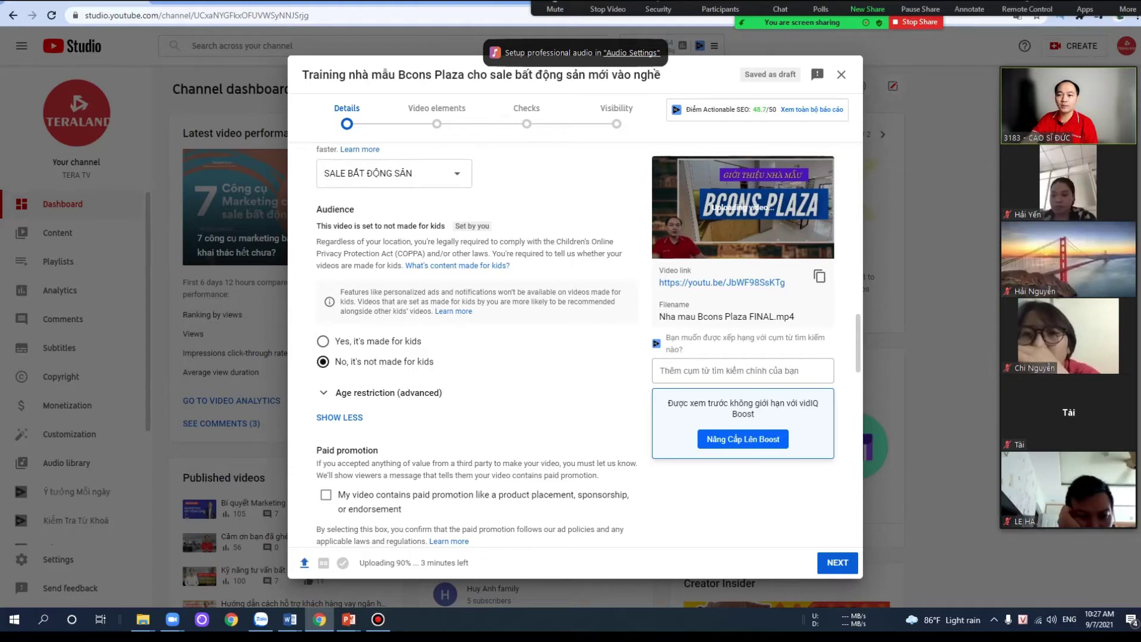
scroll(476, 344, "down", 1)
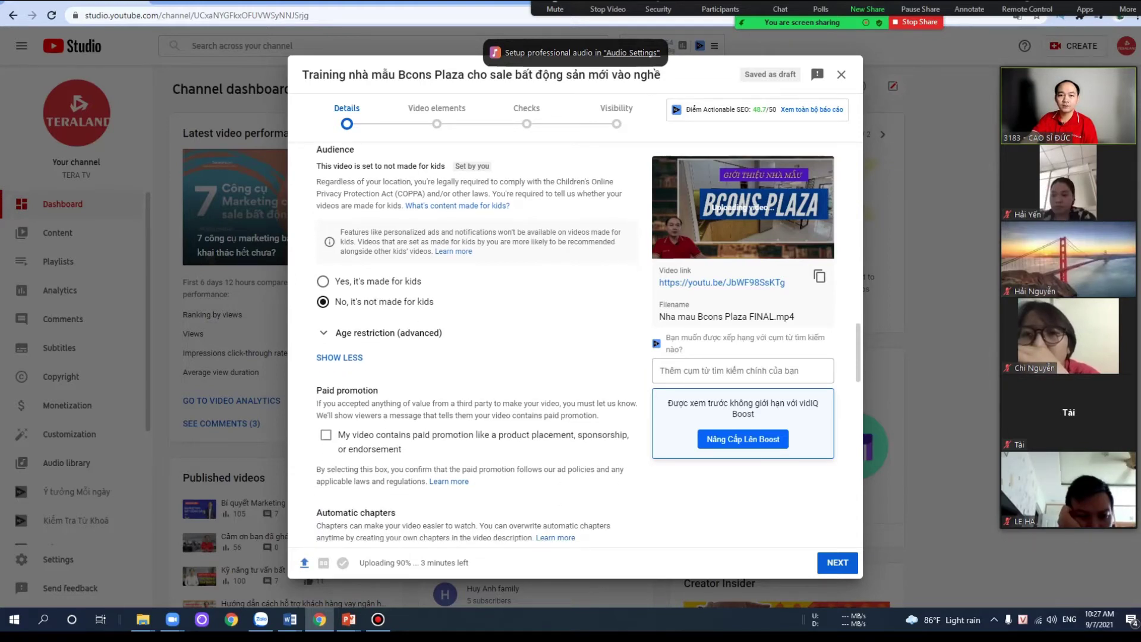
scroll(476, 345, "down", 1)
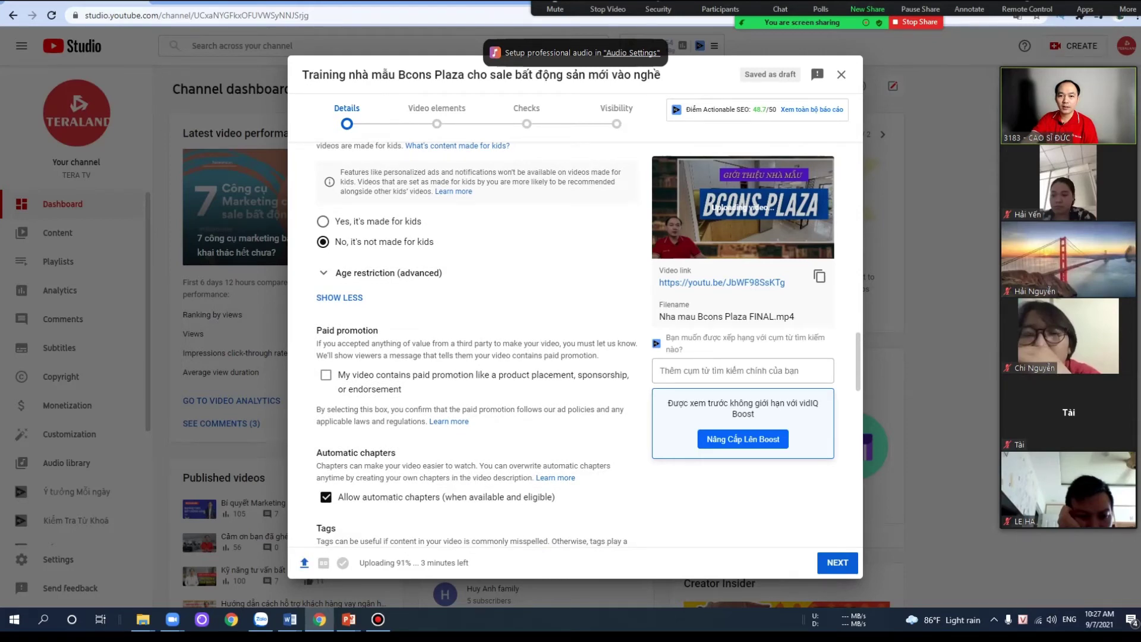
scroll(475, 344, "down", 2)
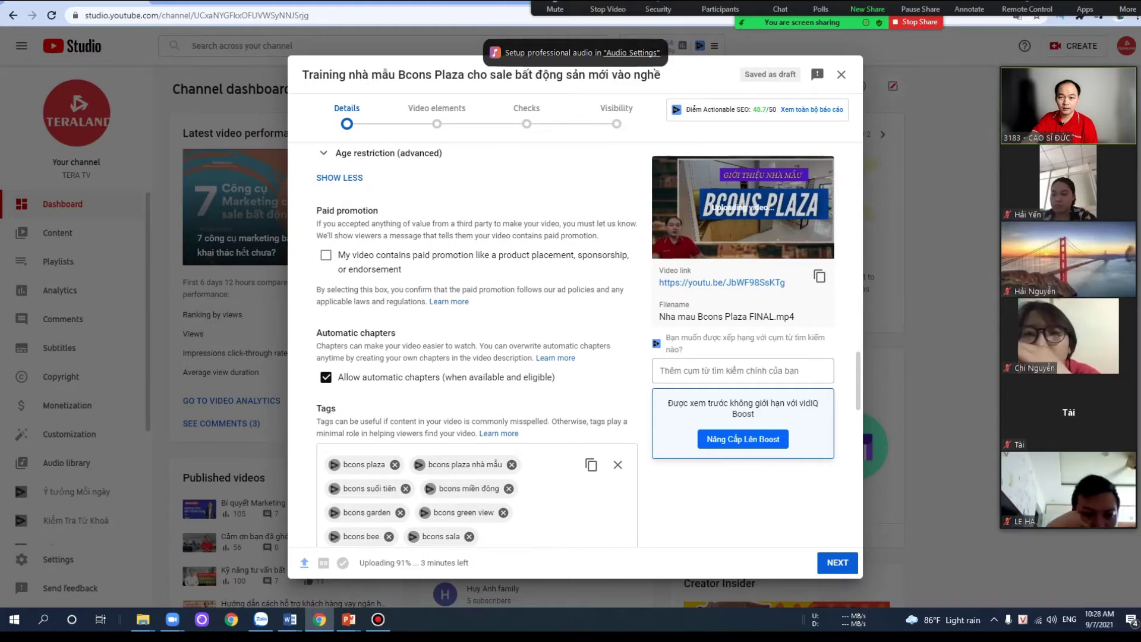
scroll(476, 344, "down", 5)
scroll(476, 344, "down", 4)
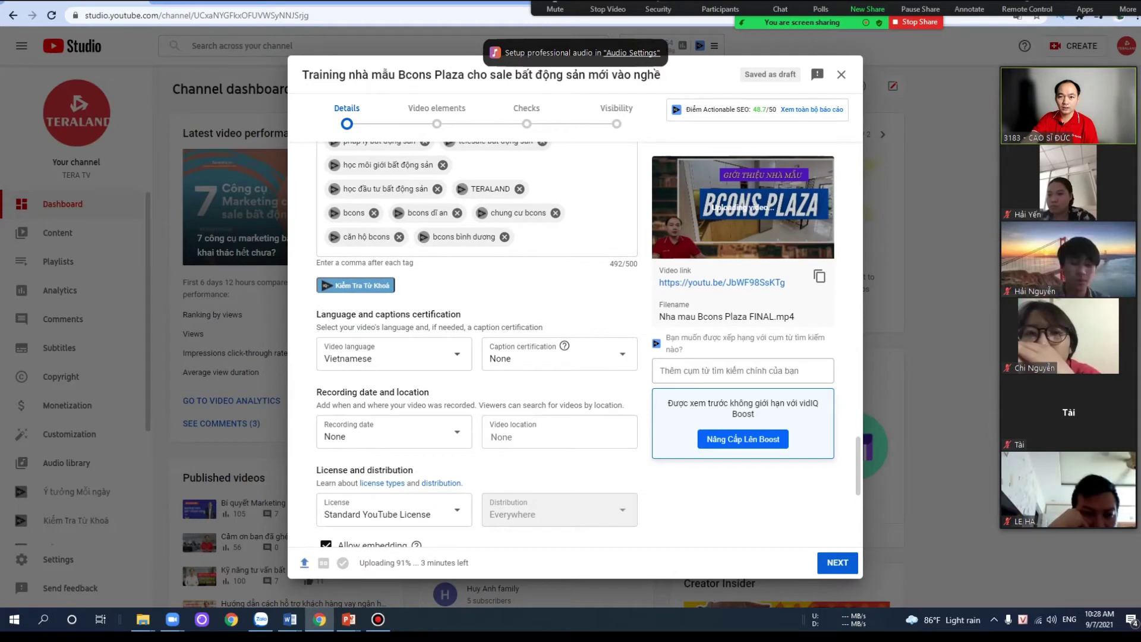
scroll(476, 345, "down", 1)
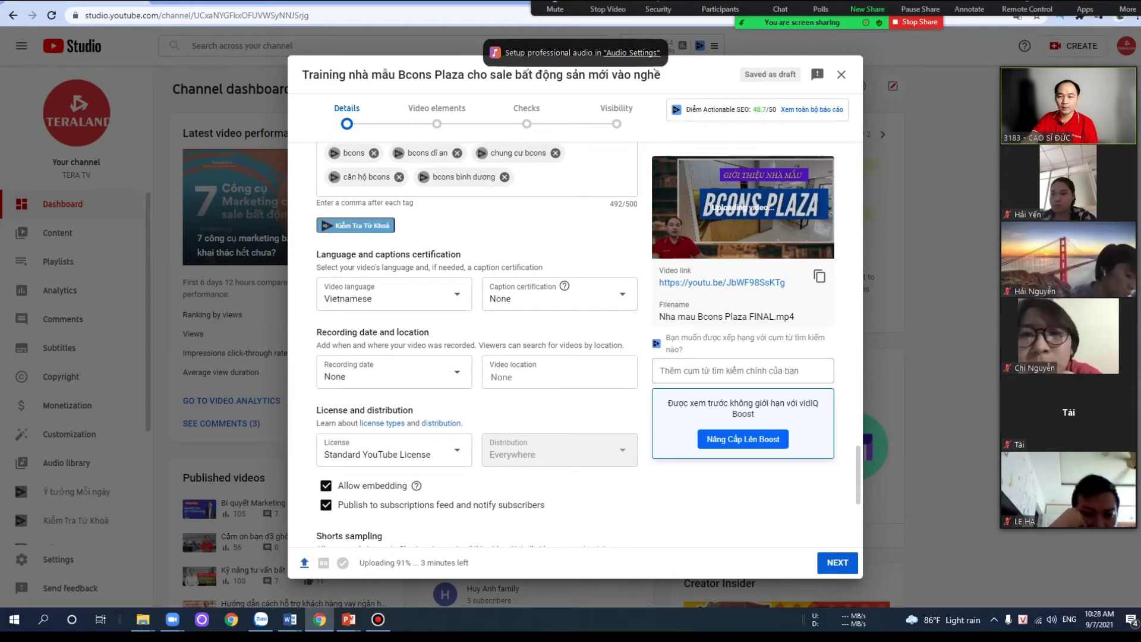
scroll(476, 345, "down", 2)
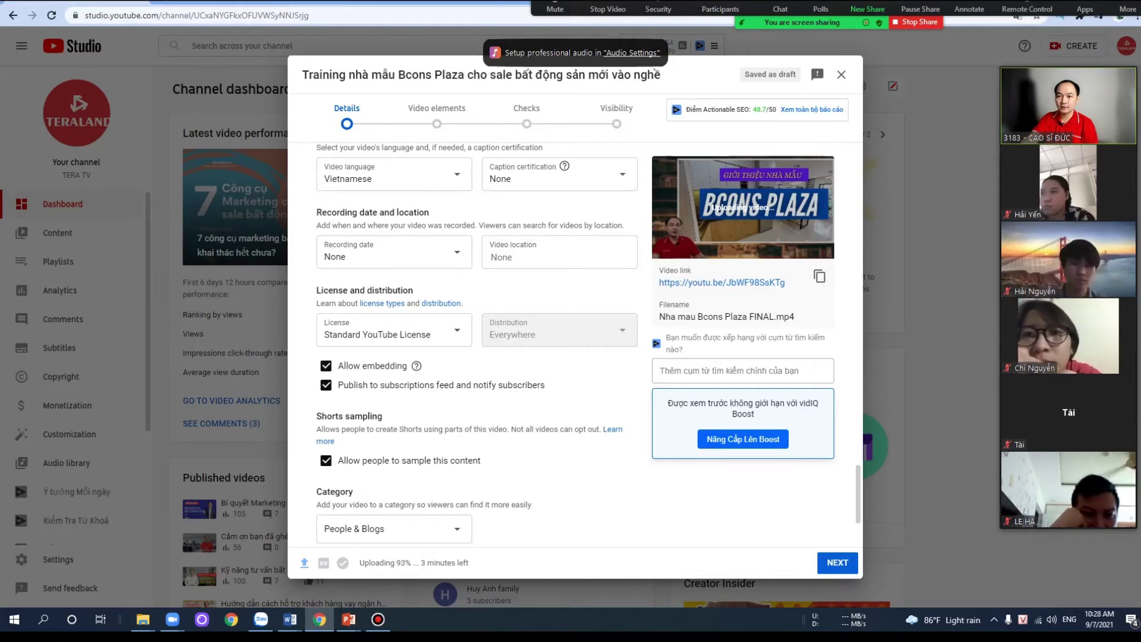
left_click(392, 330)
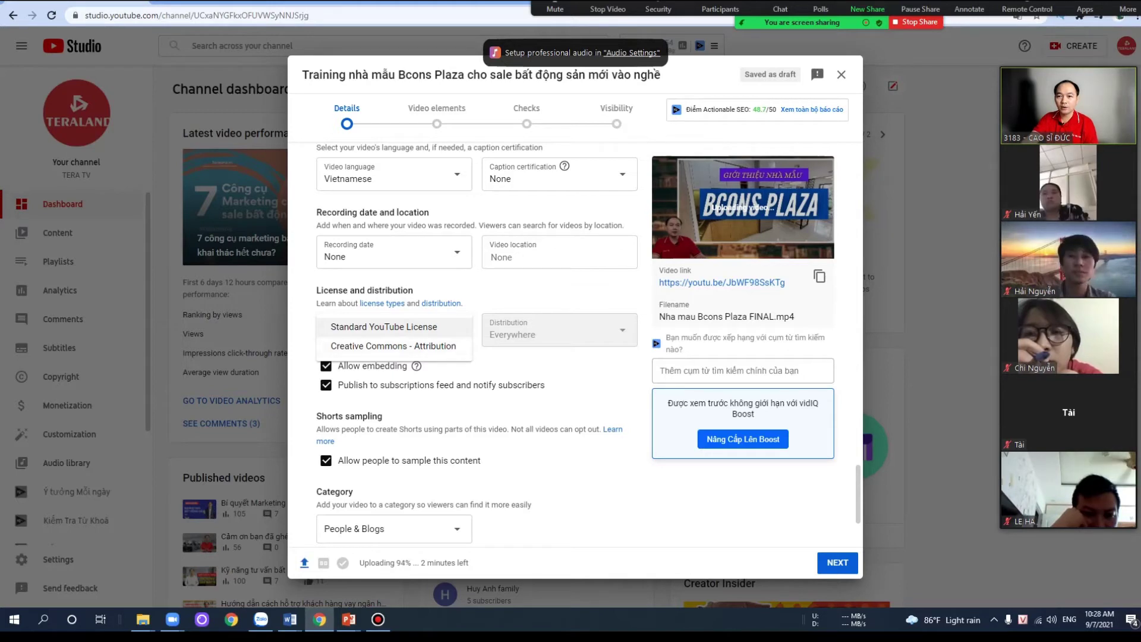
key("Escape")
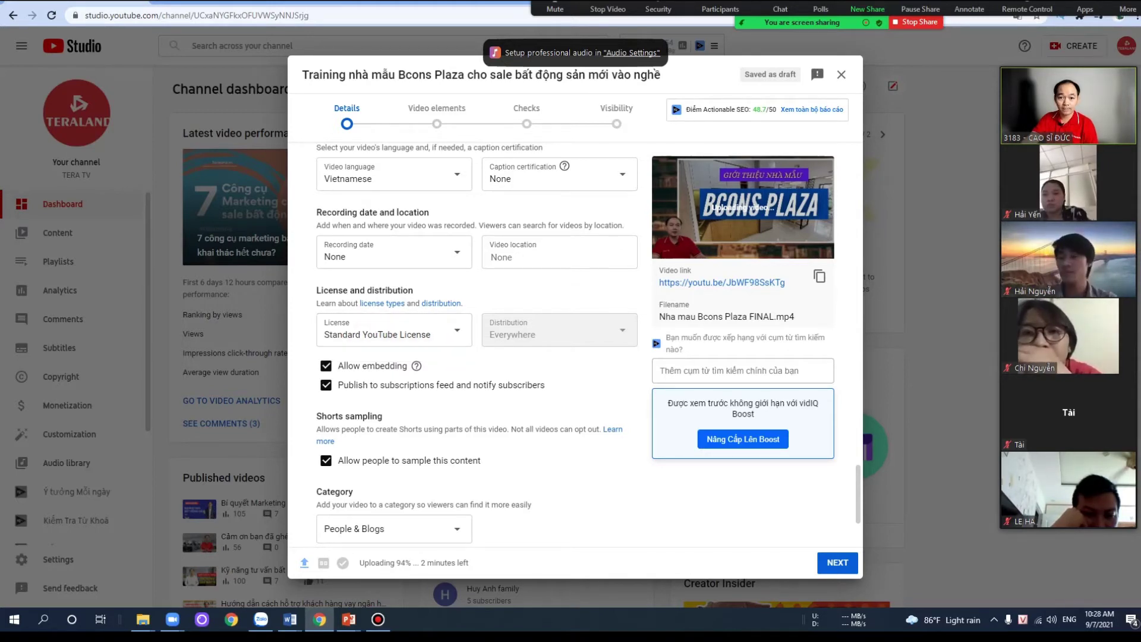
- Set the video's category to Howto & Style
scroll(469, 344, "down", 1)
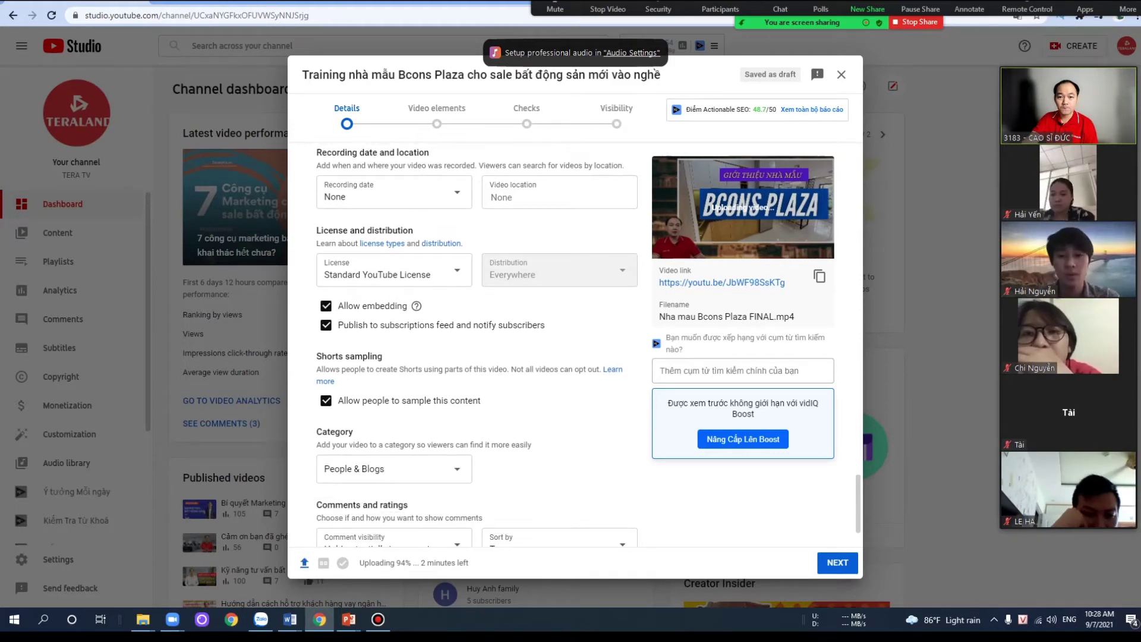
scroll(394, 410, "down", 1)
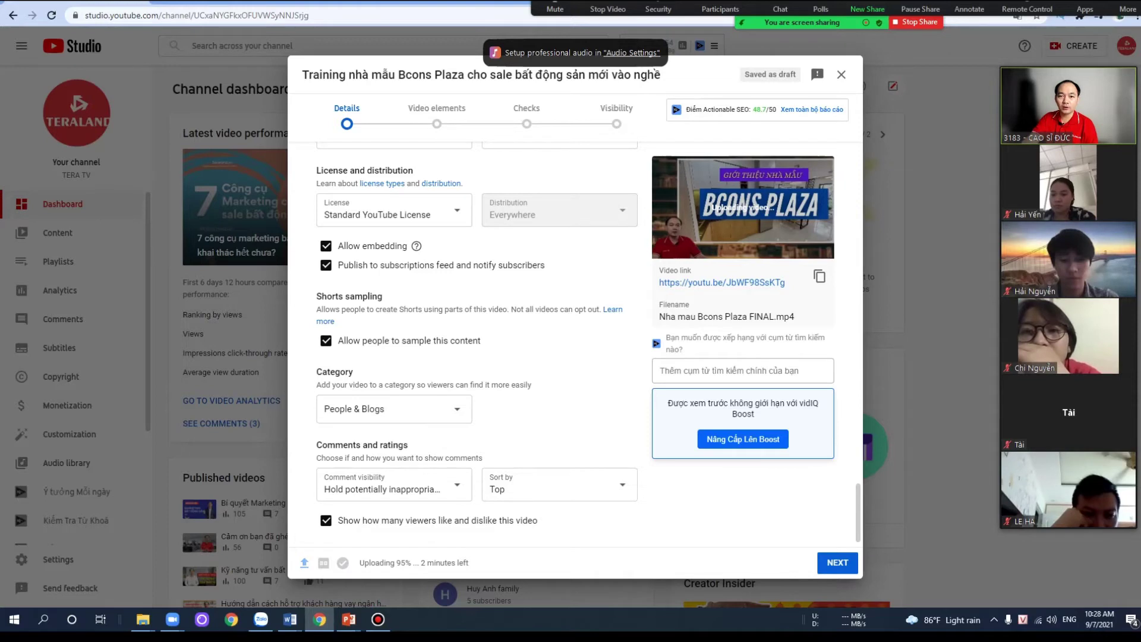
left_click(446, 409)
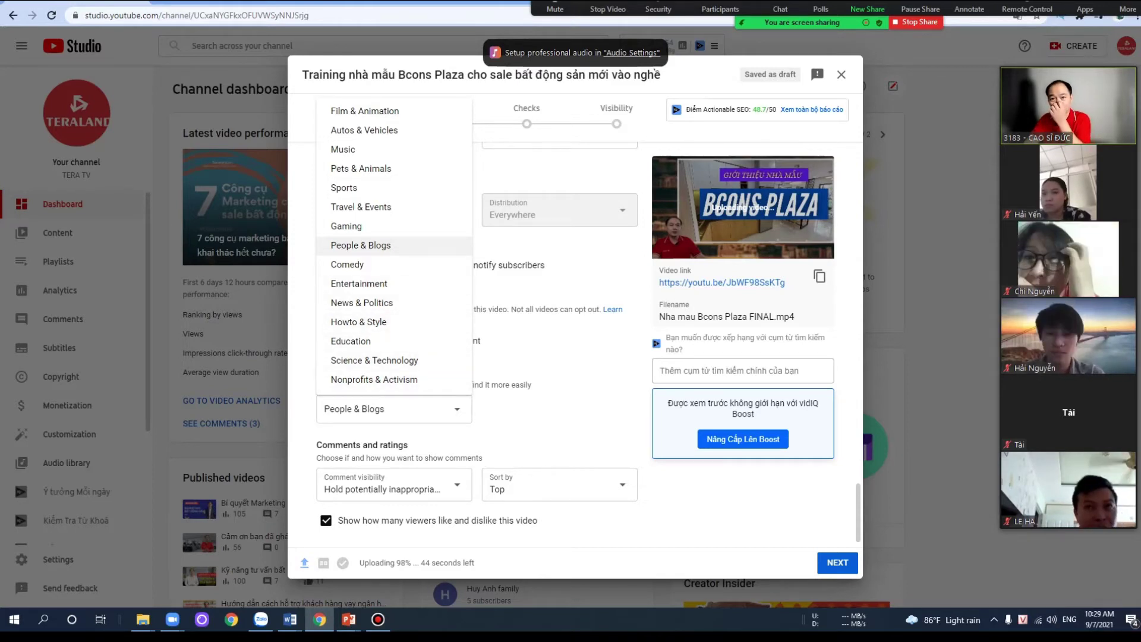
left_click(358, 322)
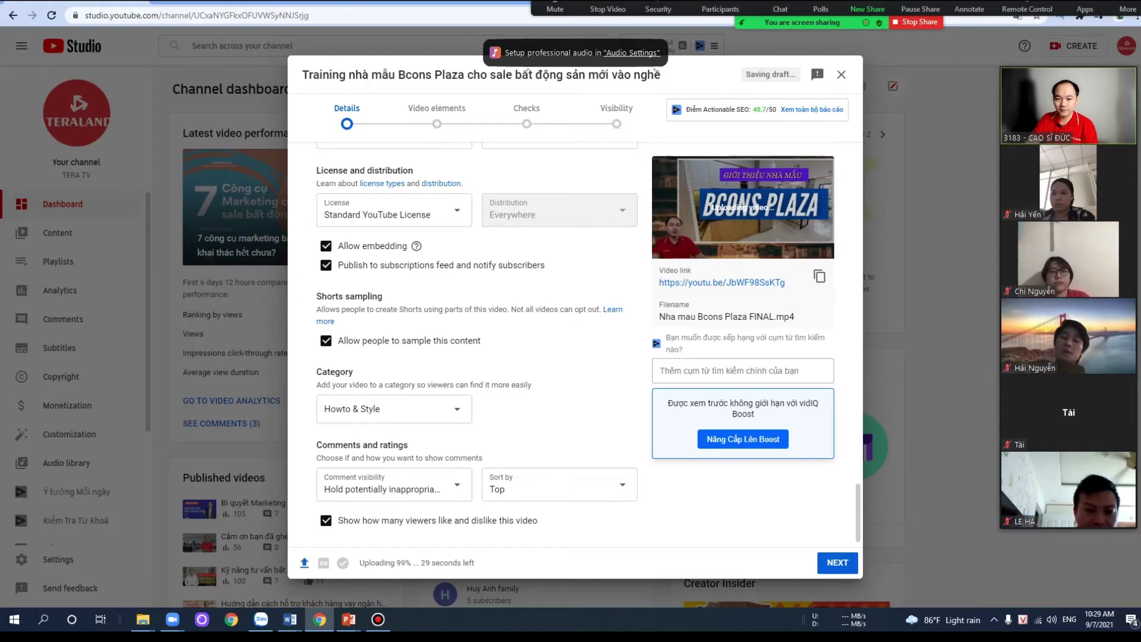
- Set comment visibility to "Hold potentially inappropriate comments for review"
scroll(469, 344, "down", 1)
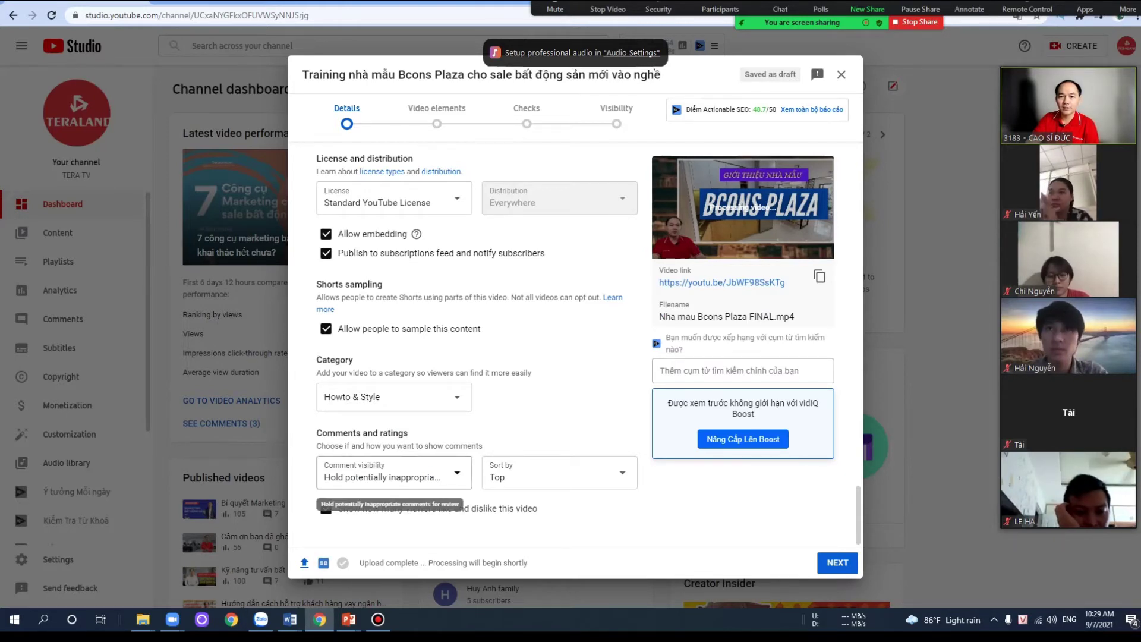
left_click(389, 477)
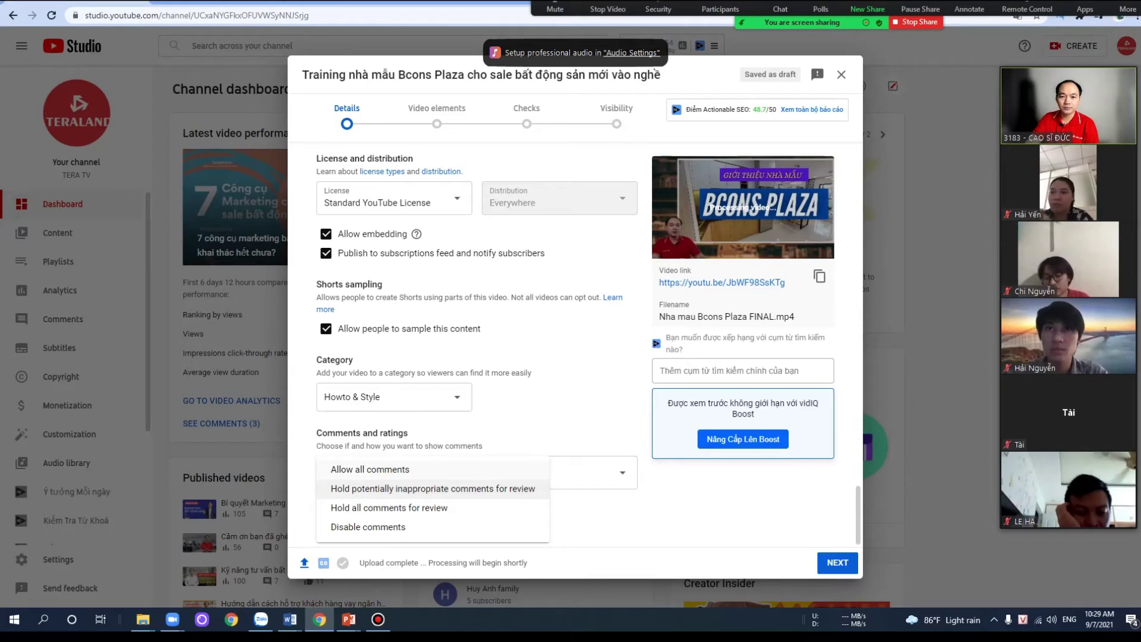
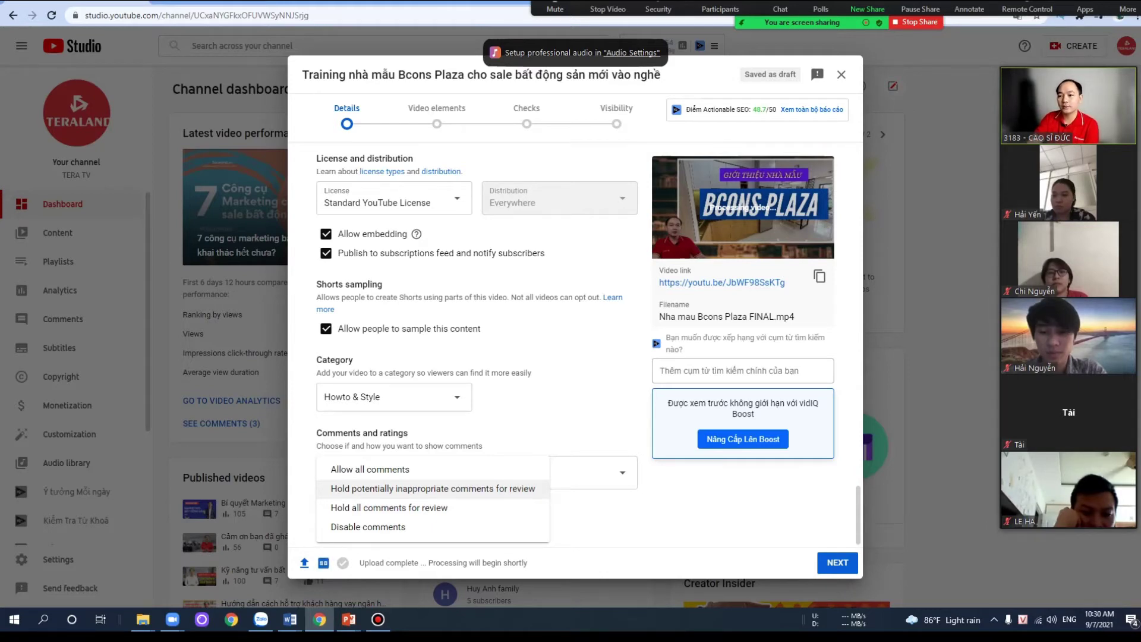
left_click(386, 488)
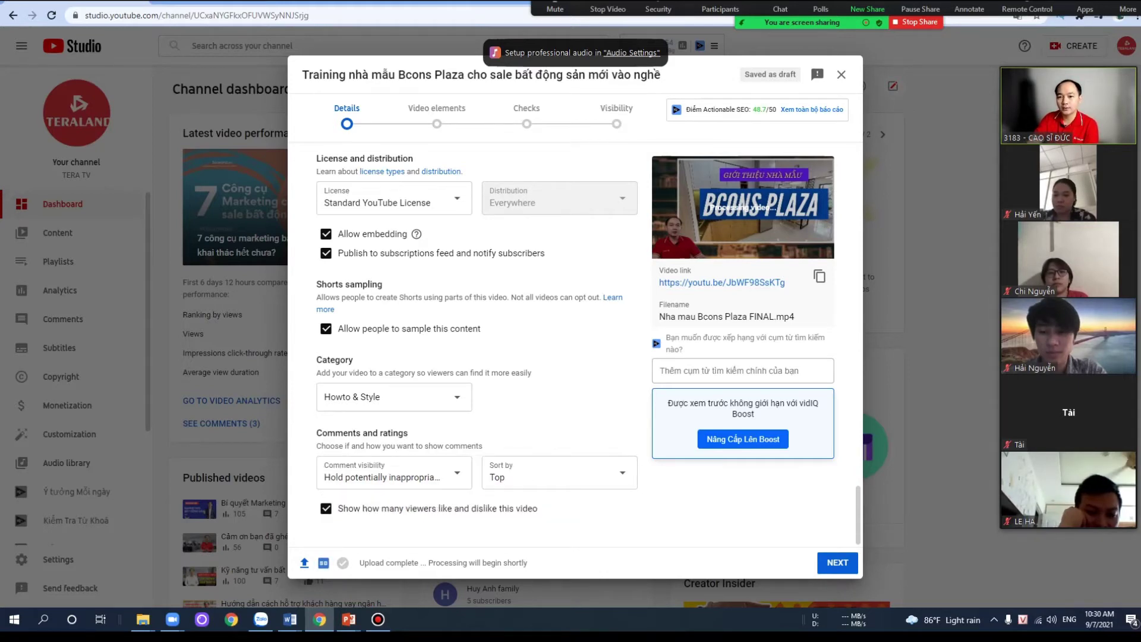
- Recheck the description and remaining details, and proceed to the Video elements stage to look at the end screen and cards options
scroll(476, 344, "up", 10)
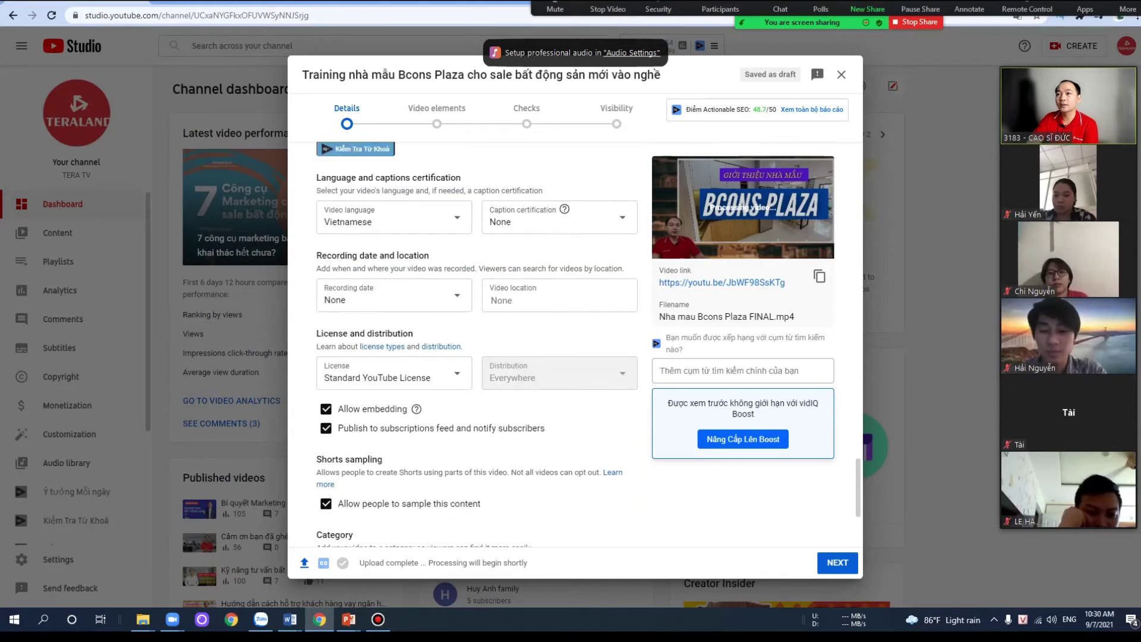
scroll(475, 345, "up", 15)
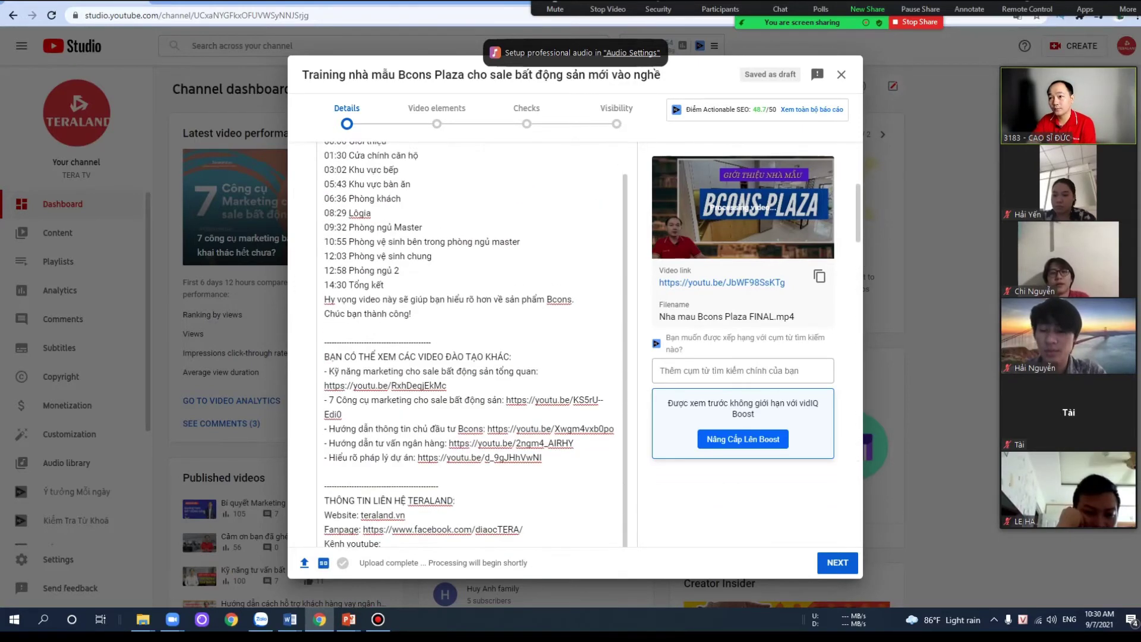
scroll(476, 345, "down", 10)
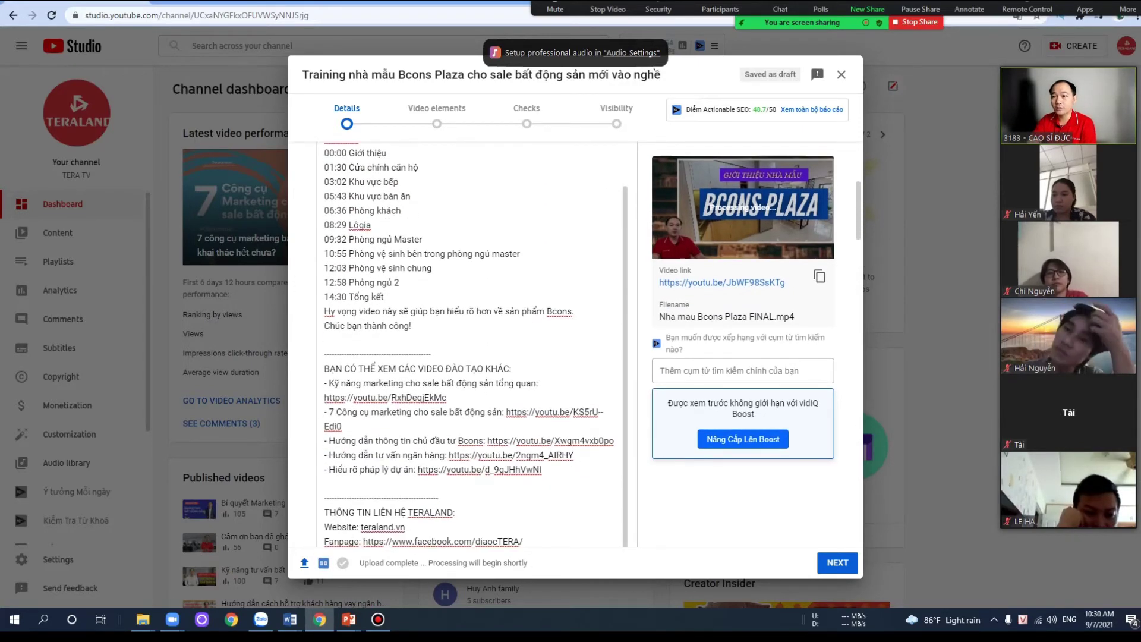
scroll(475, 345, "down", 15)
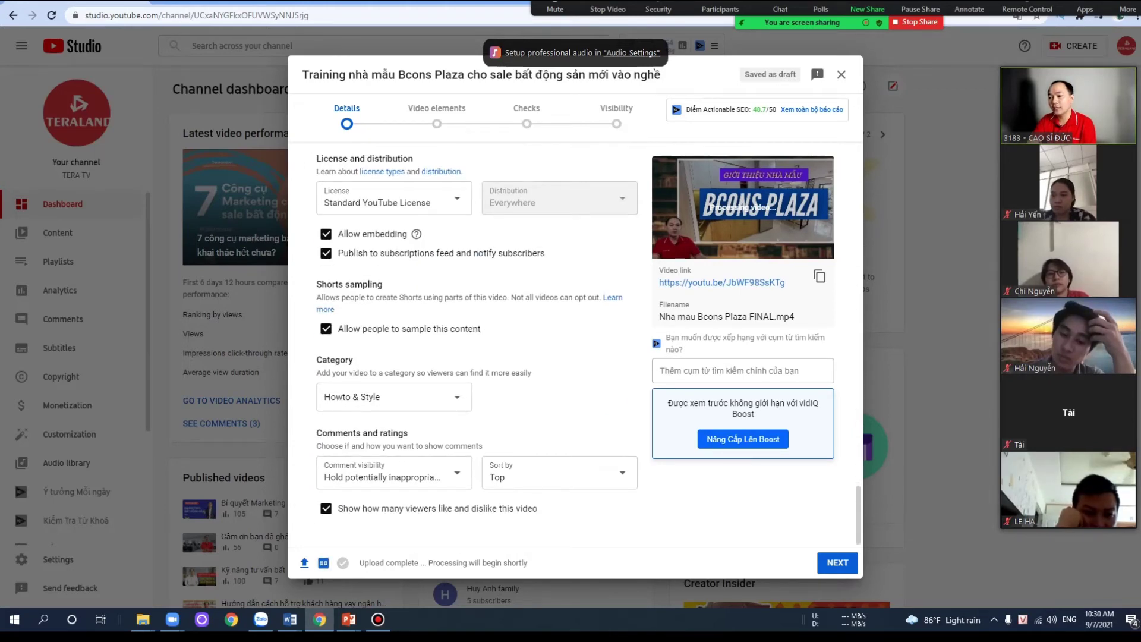
left_click(838, 562)
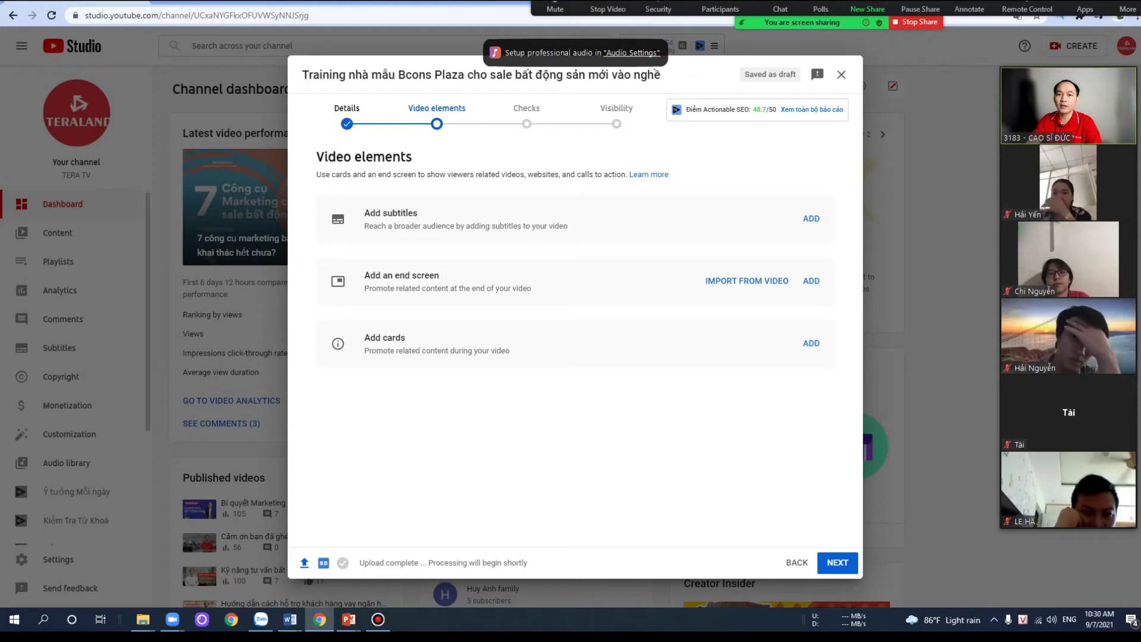
triple_click(402, 275)
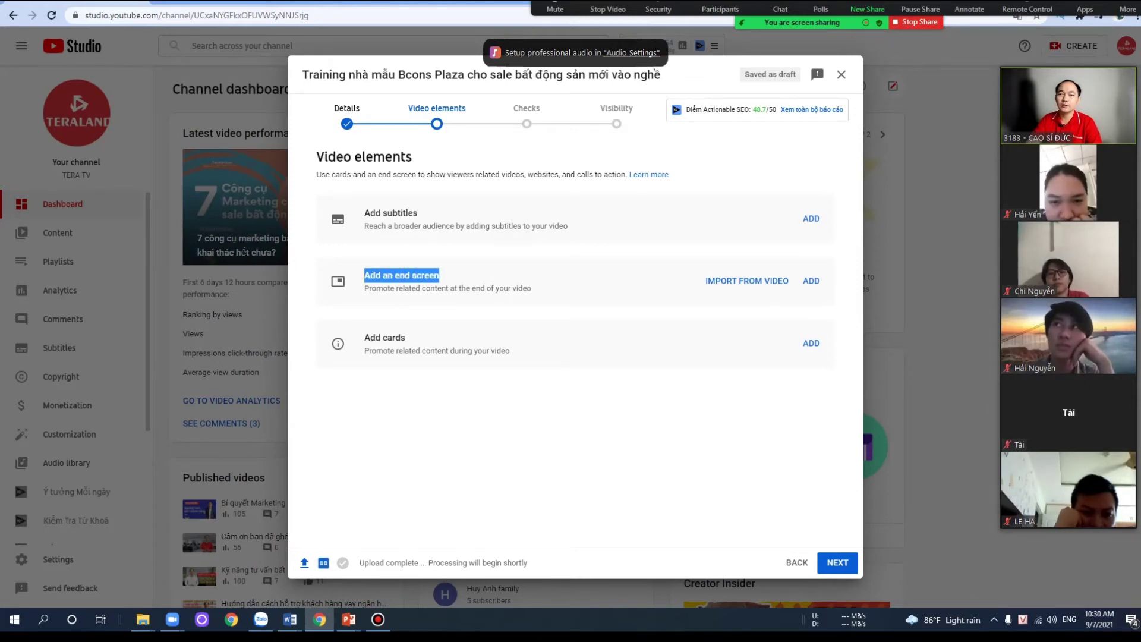
triple_click(438, 350)
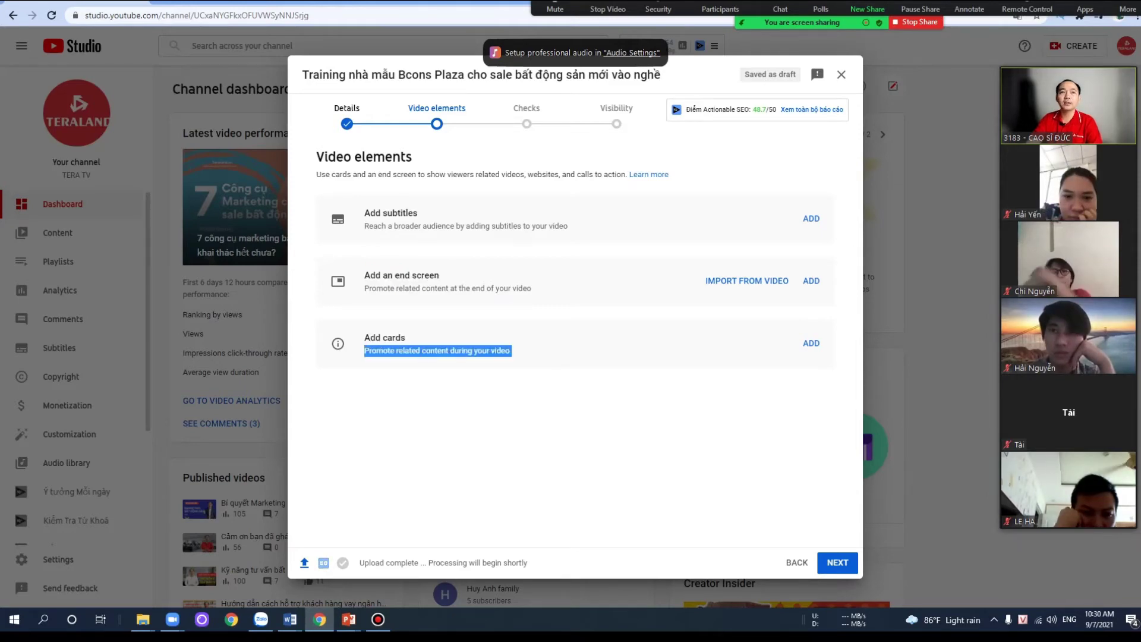
- Switch to the YouTube video "7 công cụ marketing bất động sản", play it from 20:38 to examine its end screen, and open the promoted video
key("ctrl+Tab")
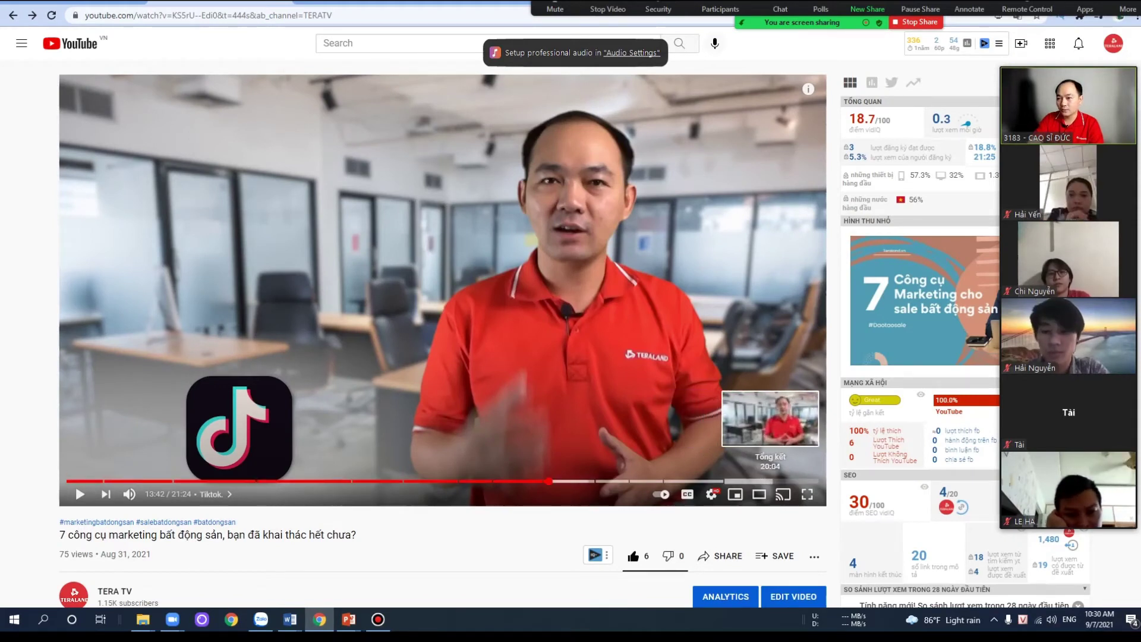
left_click(794, 481)
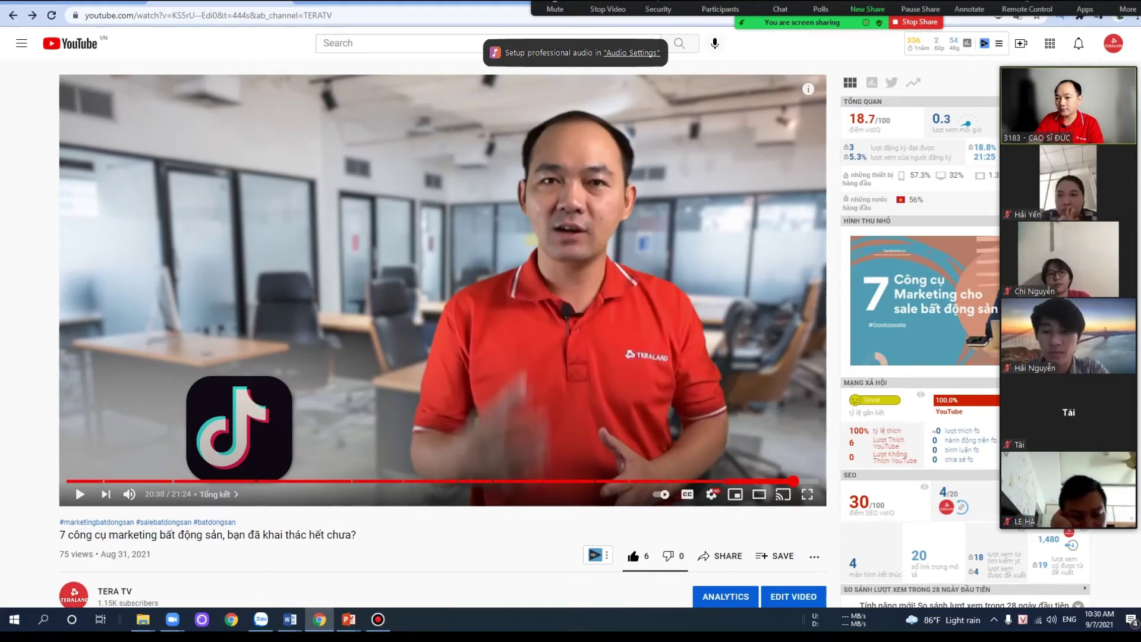
key("space")
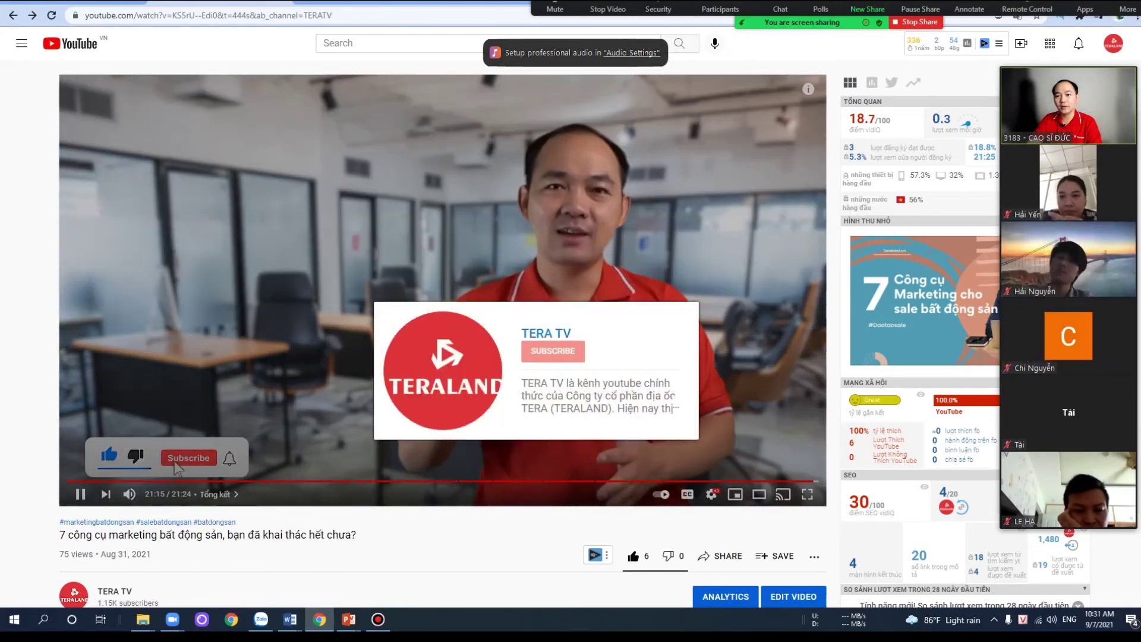
left_click(203, 461)
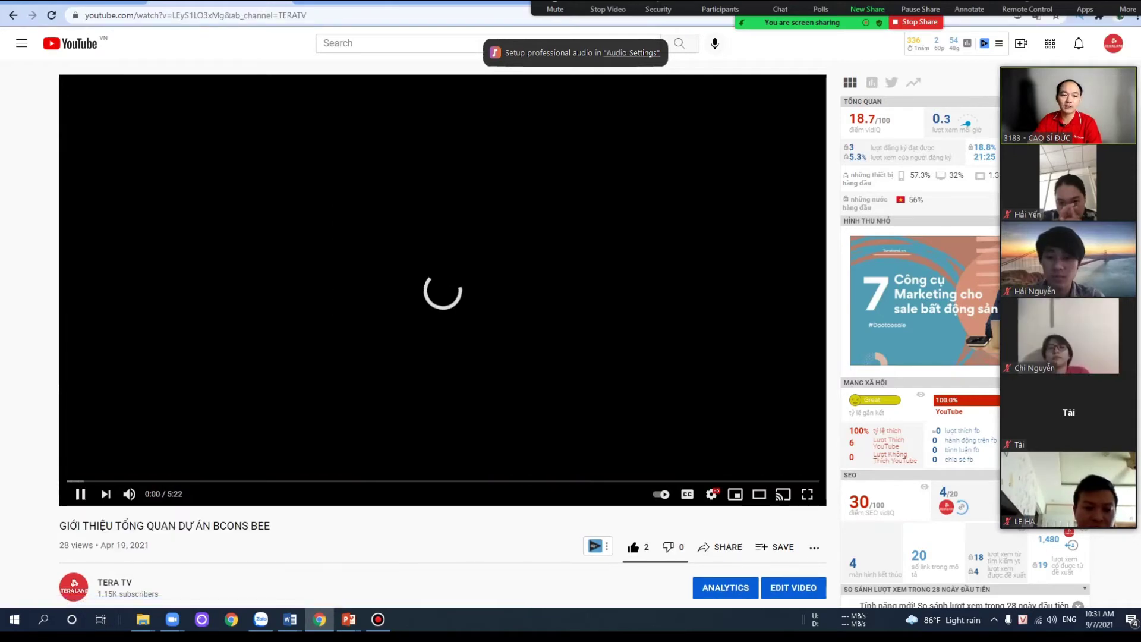
- Pause the opened video, go back to the "7 công cụ marketing bất động sản" video, and switch to the draft upload in YouTube Studio
left_click(426, 298)
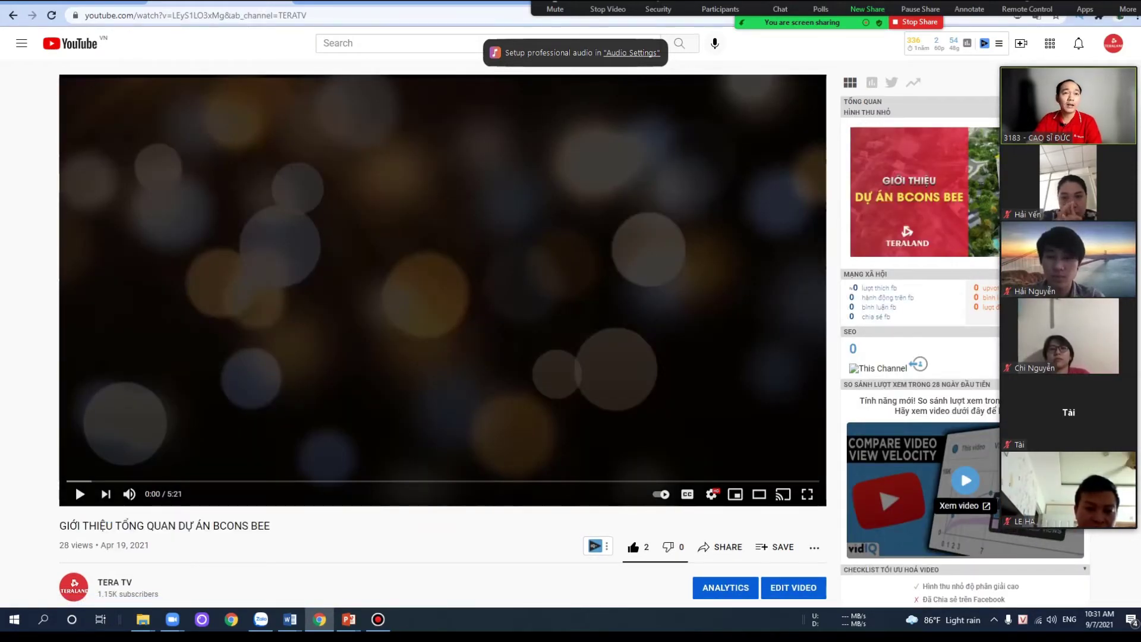
left_click(13, 15)
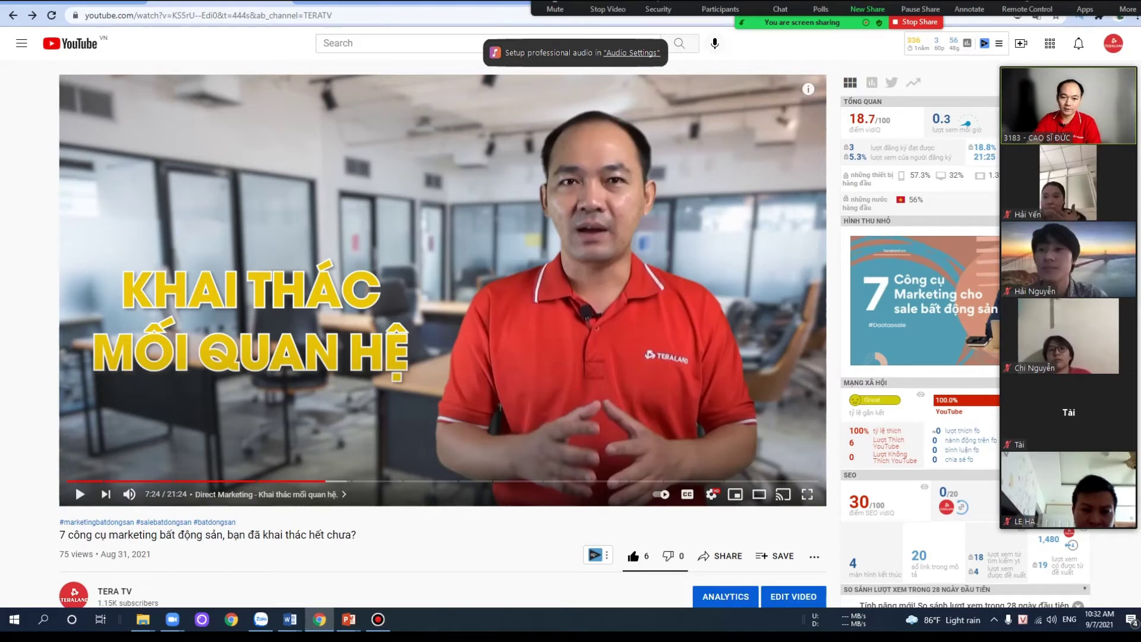
key("ctrl+Tab")
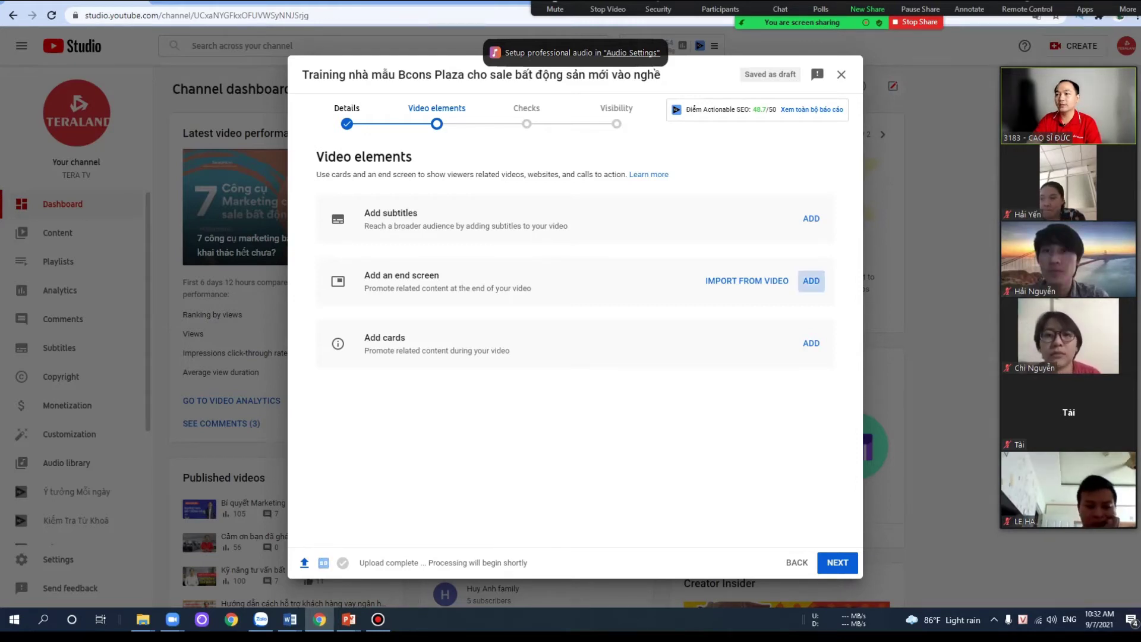
- In the end screen editor, start both video elements and the SALE BẤT ĐỘNG SẢN playlist at 15:55:00, and the Subscribe element at 15:53:06
left_click(811, 281)
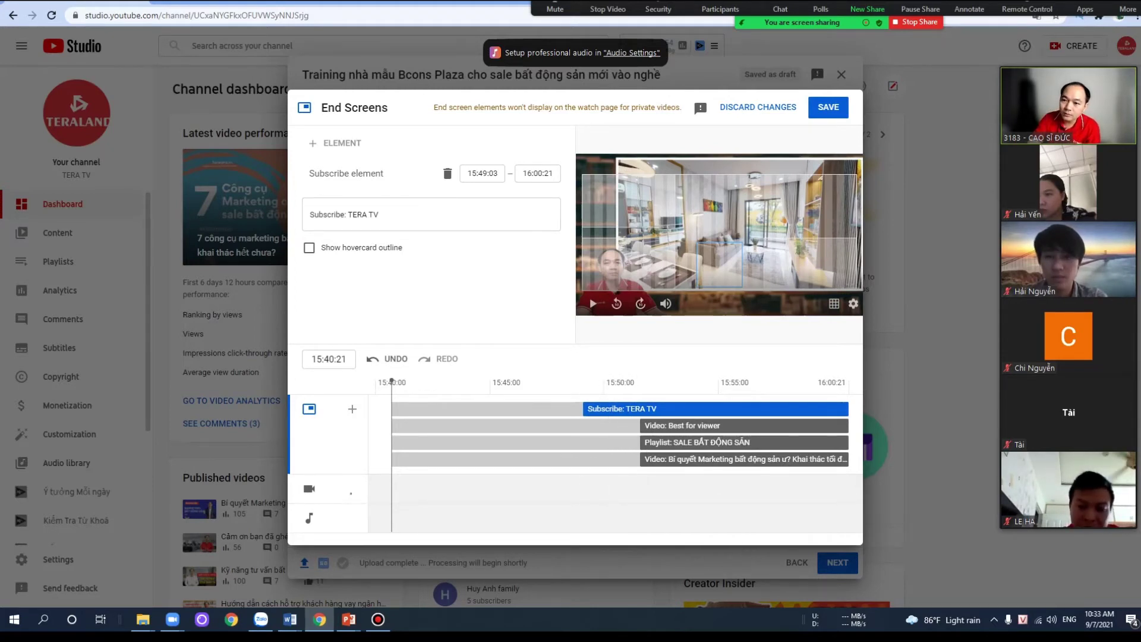
left_click(642, 425)
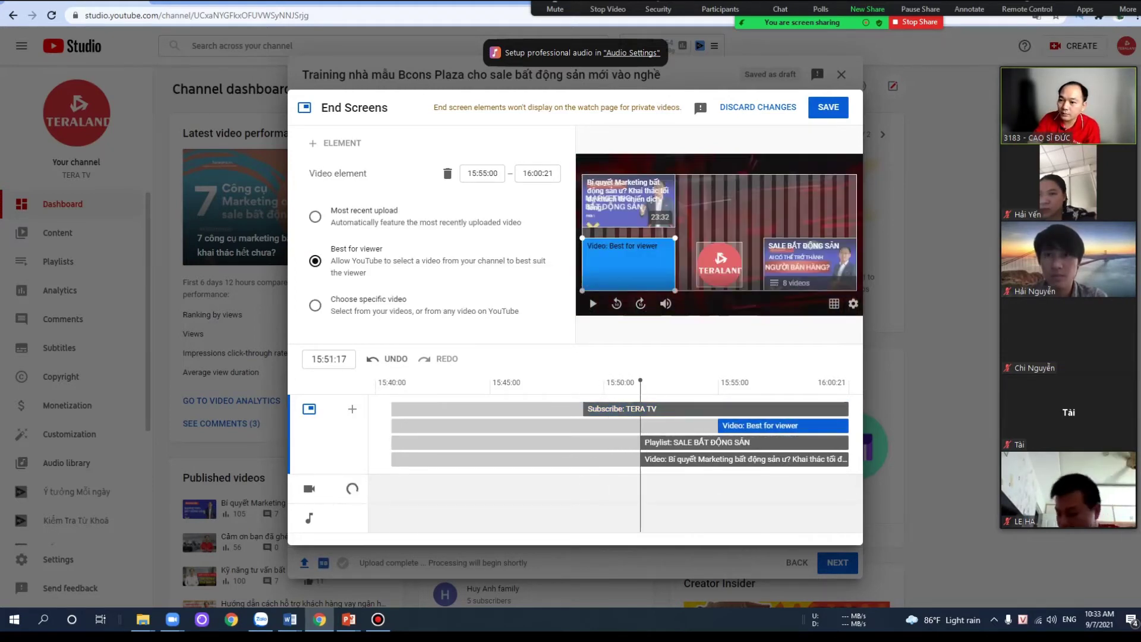
left_click(683, 441)
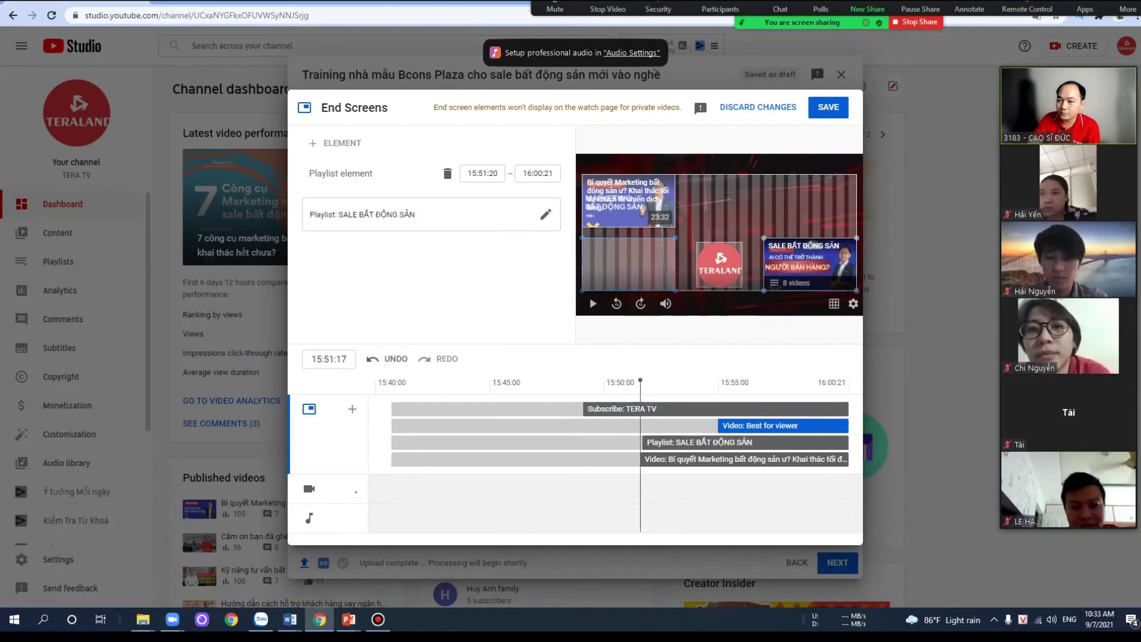
left_click_drag(643, 441, 719, 441)
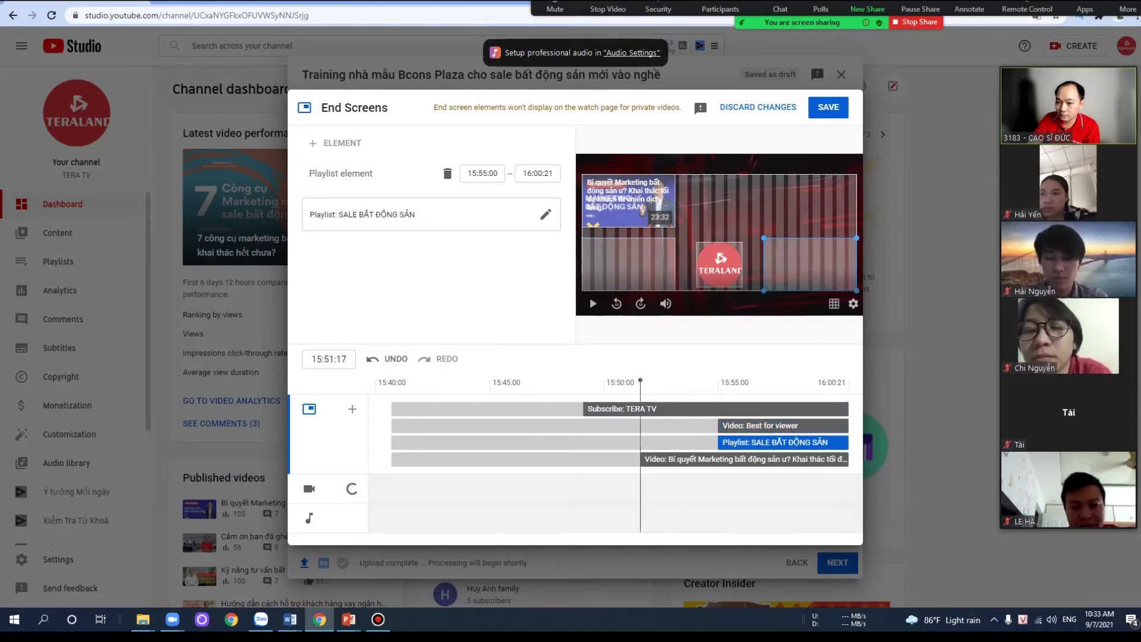
left_click(643, 459)
left_click_drag(643, 458, 718, 458)
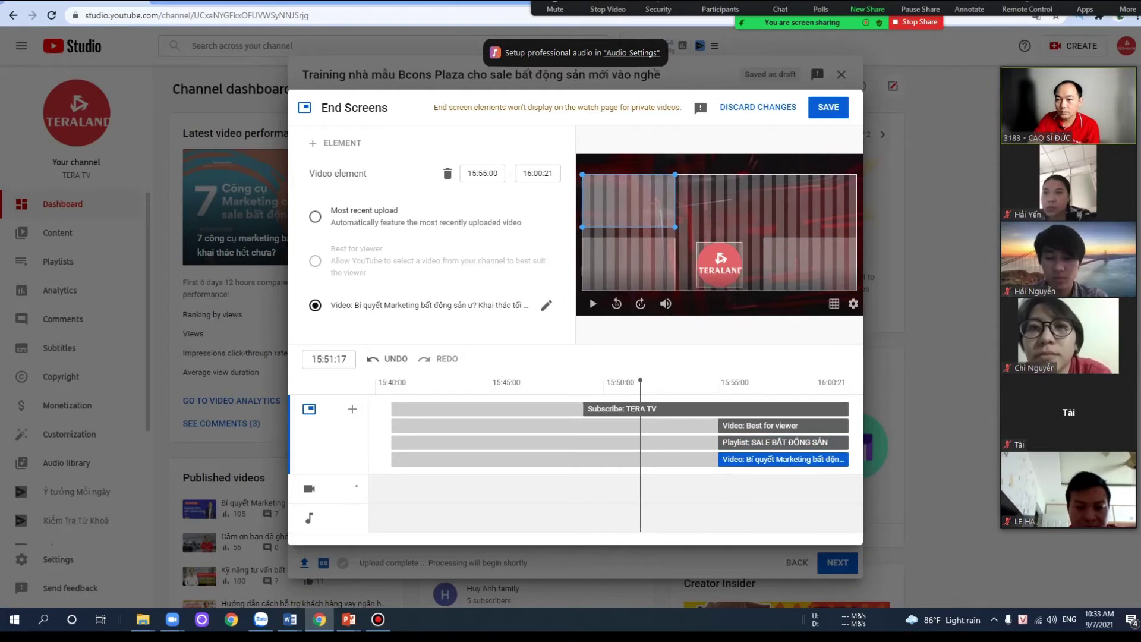
left_click_drag(584, 408, 676, 408)
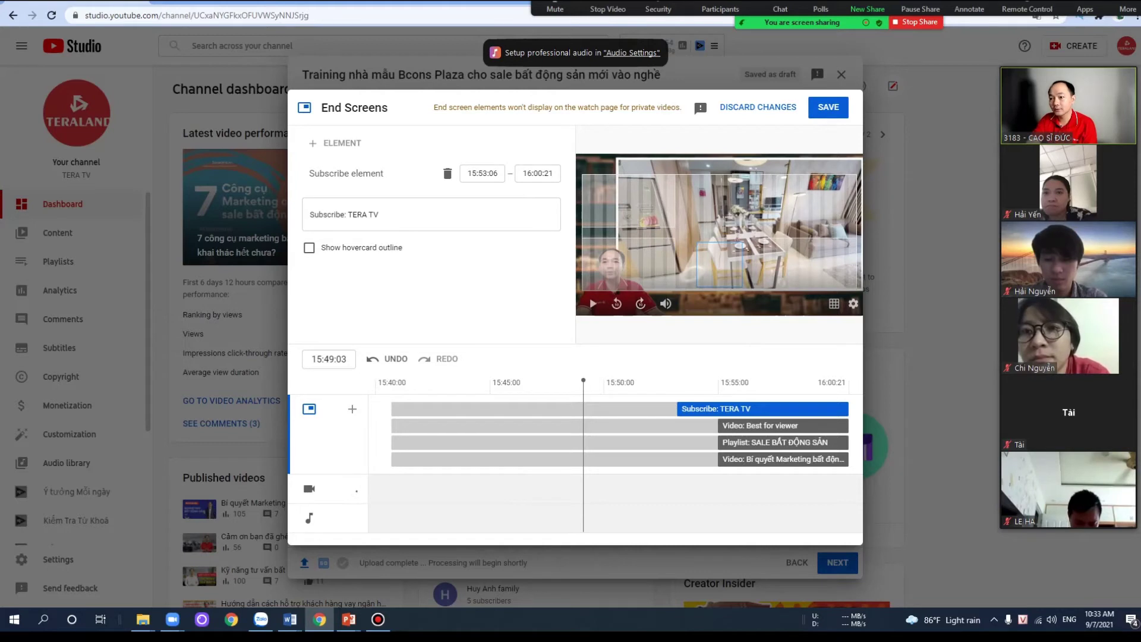
- Place the "Best for viewer" video above the playlist on the end screen, and choose "Bí quyết Marketing bất động sản" for the specific video element
left_click(783, 425)
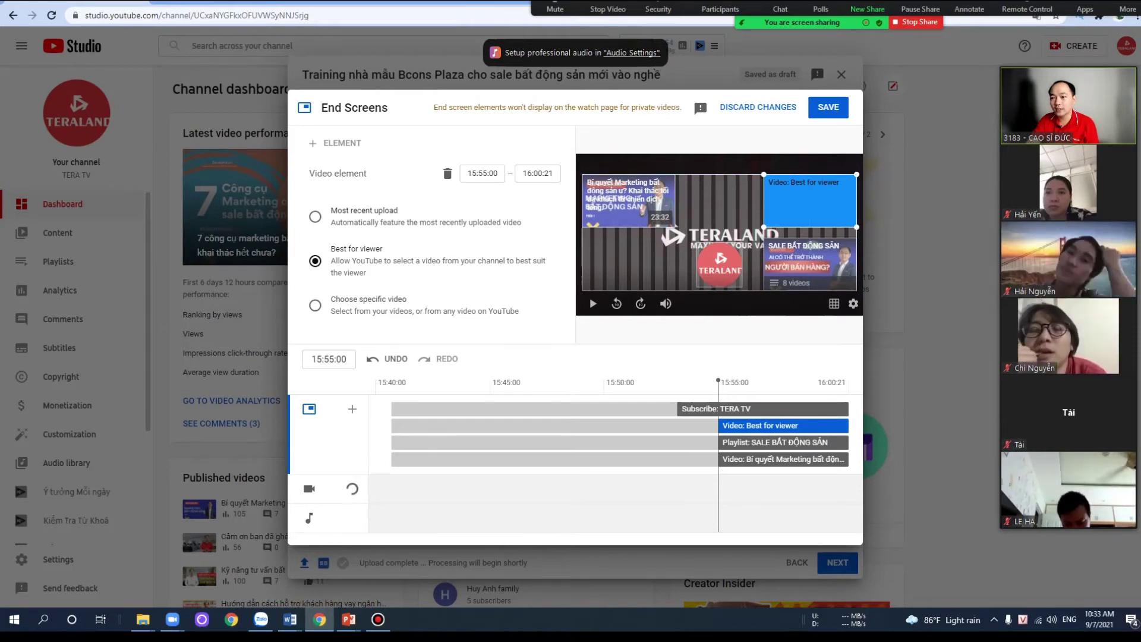
left_click(783, 459)
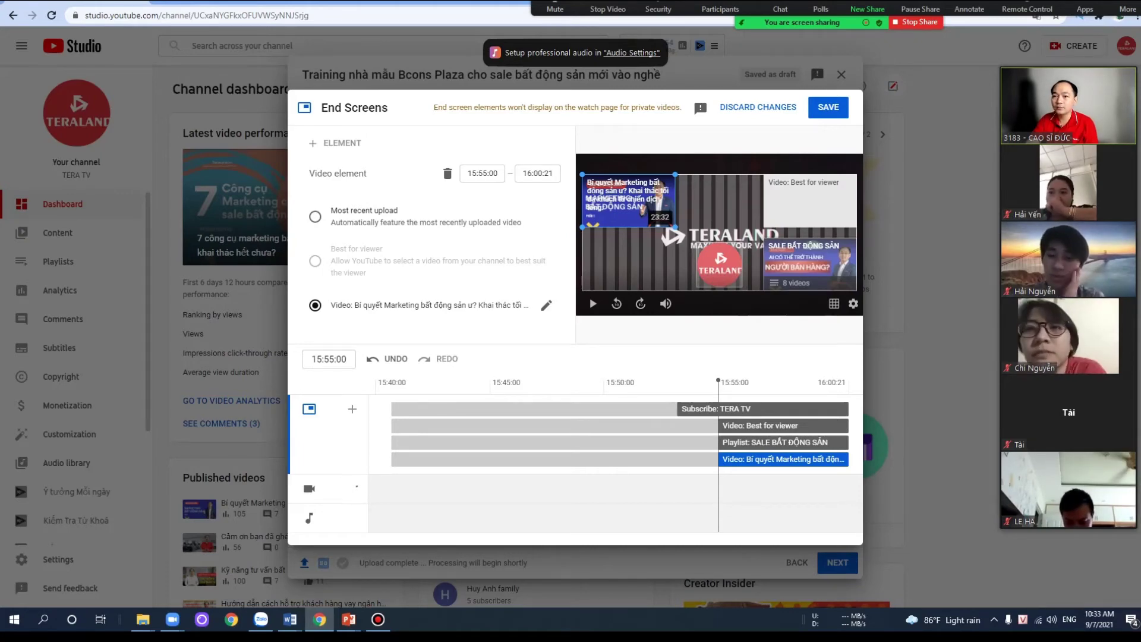
left_click(547, 305)
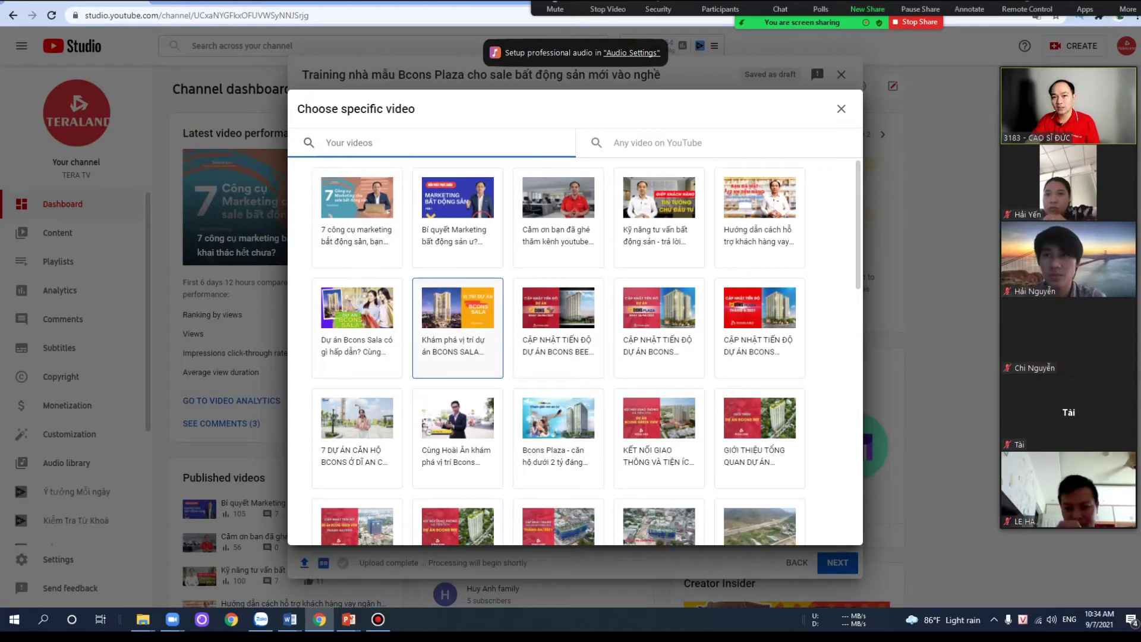
left_click(458, 217)
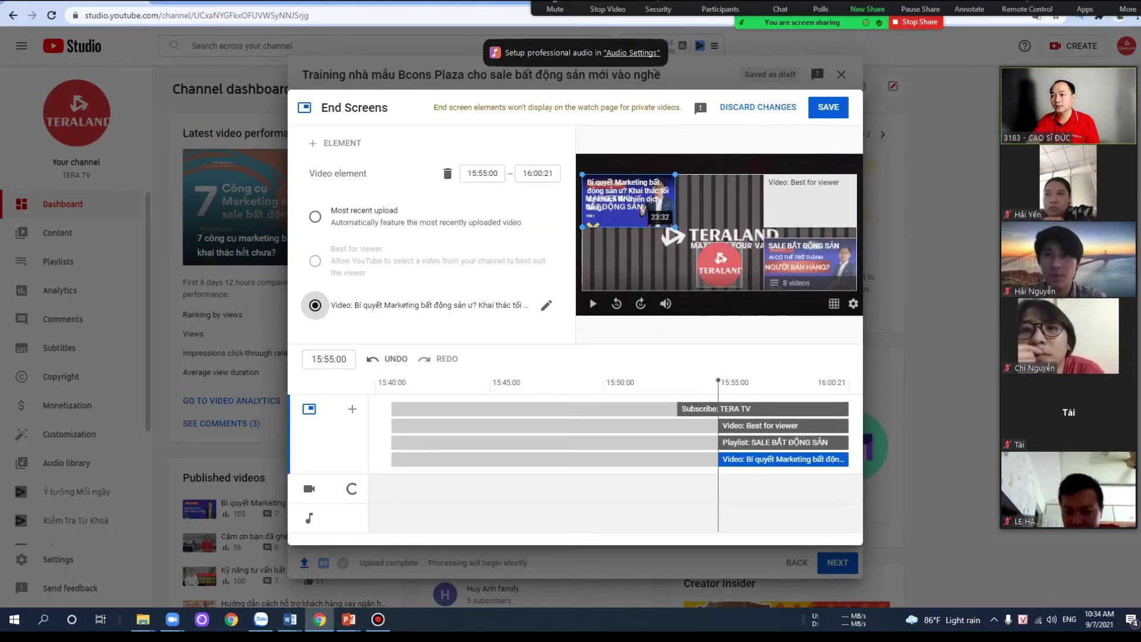
- Choose the SALE BẤT ĐỘNG SẢN playlist with 8 videos for the playlist element and save the end screen
left_click(810, 264)
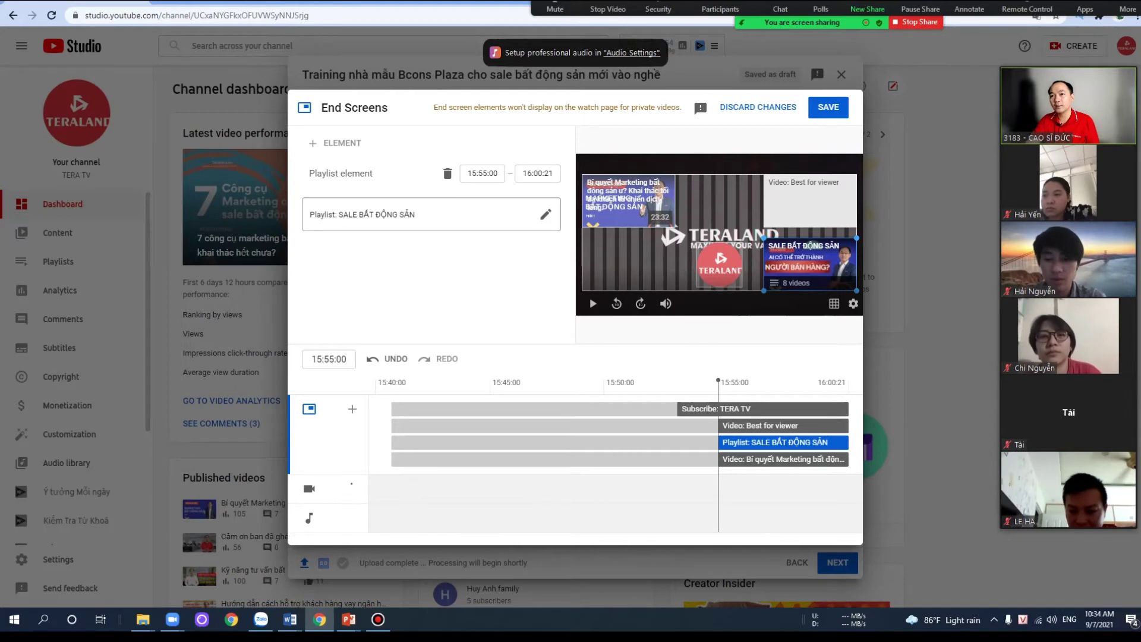
left_click(546, 214)
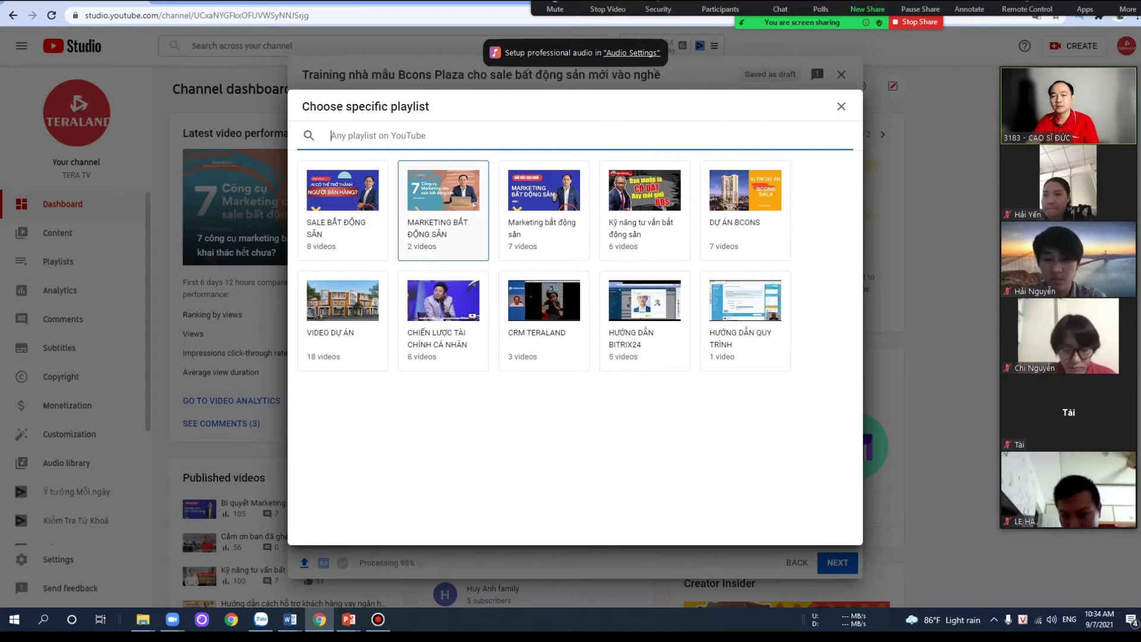
left_click(343, 210)
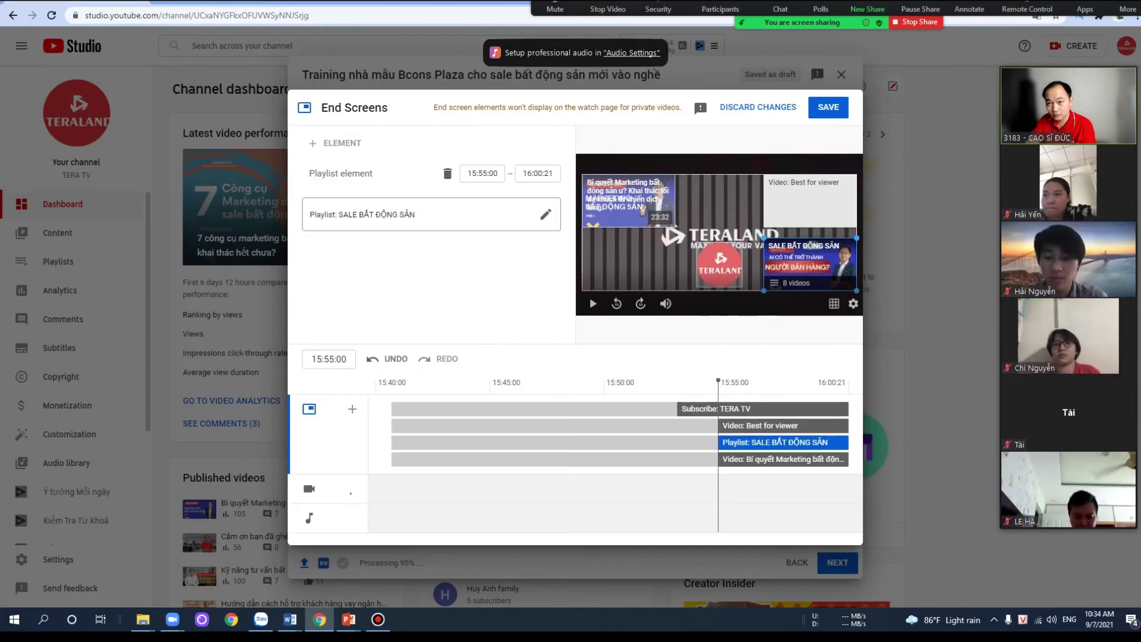
left_click(809, 200)
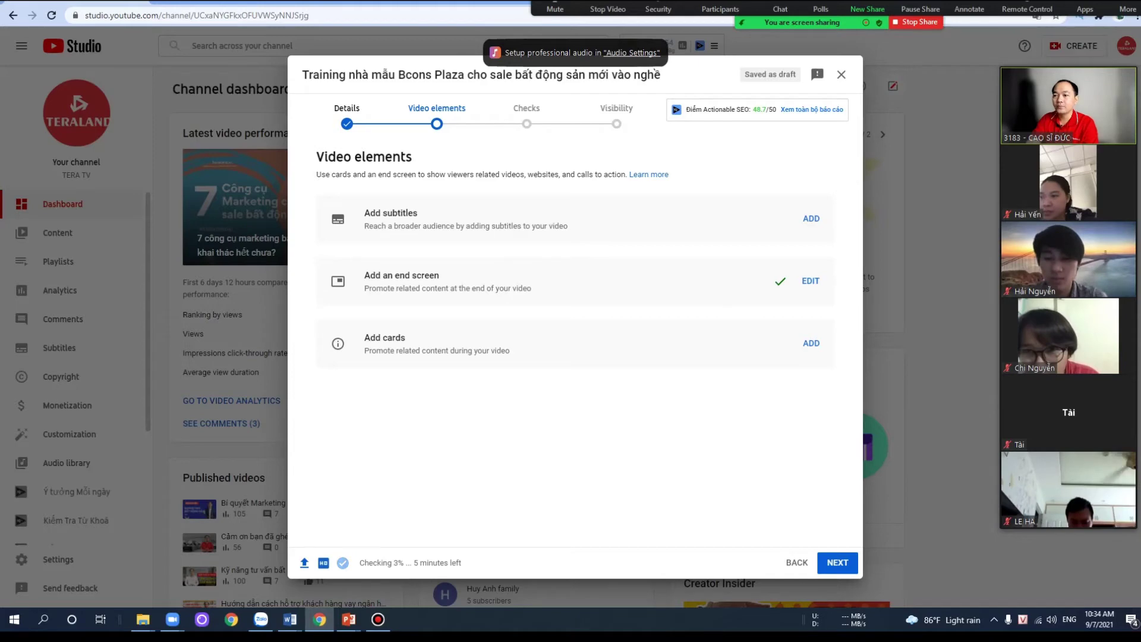
- Add a video card linking to "Kỹ năng tư vấn bất động sản - trả lời câu hỏi CĐT" and place it at 05:00:00
left_click(812, 343)
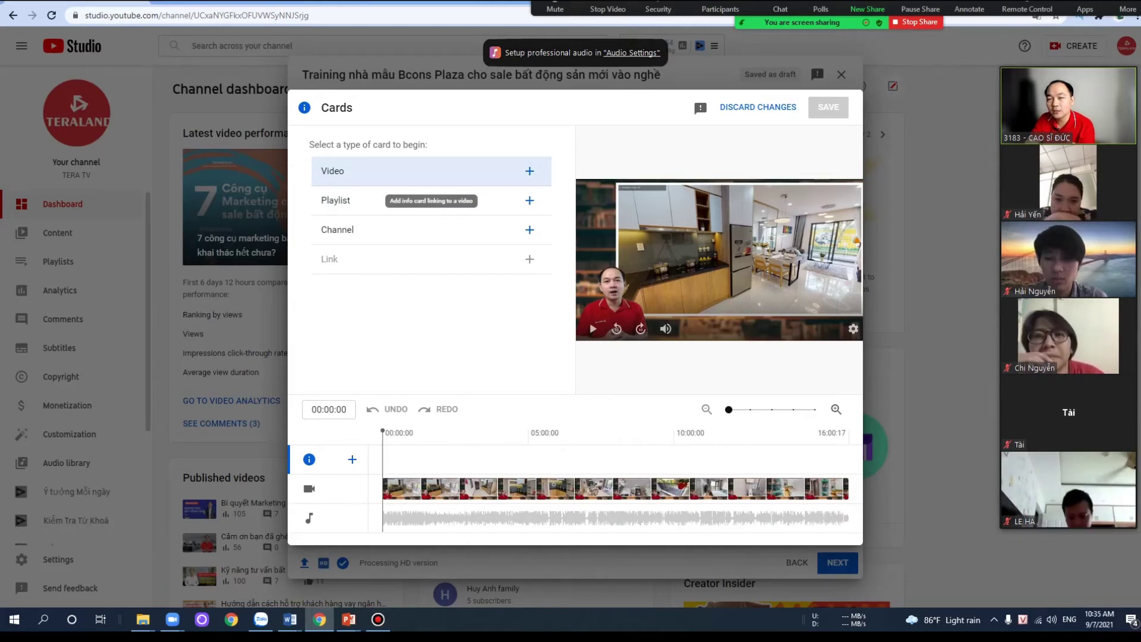
left_click(529, 170)
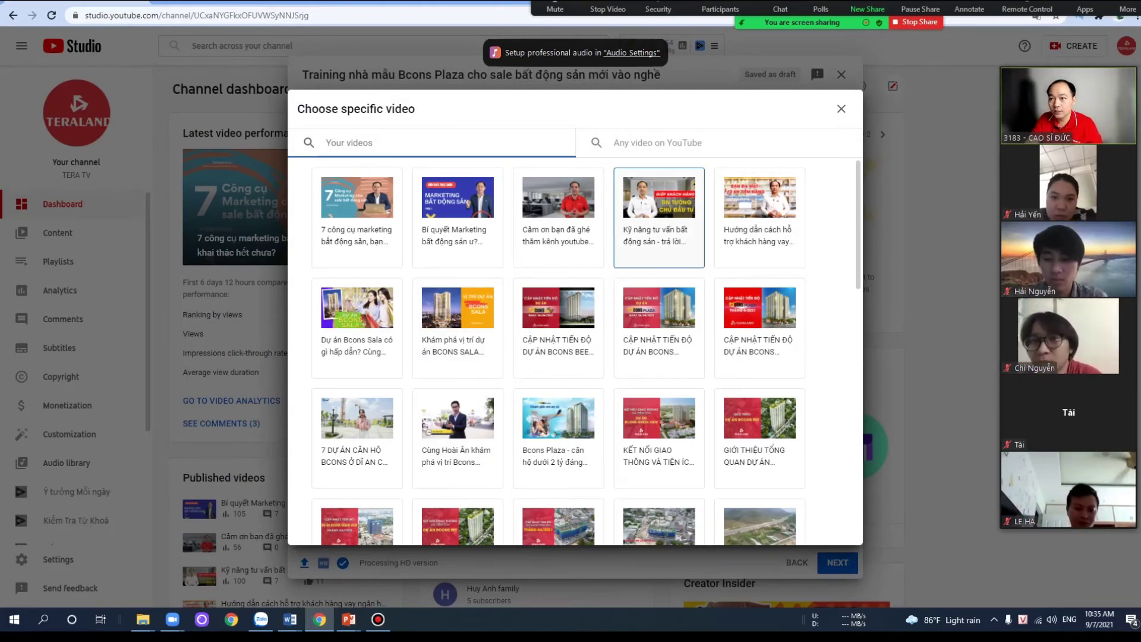
left_click(659, 218)
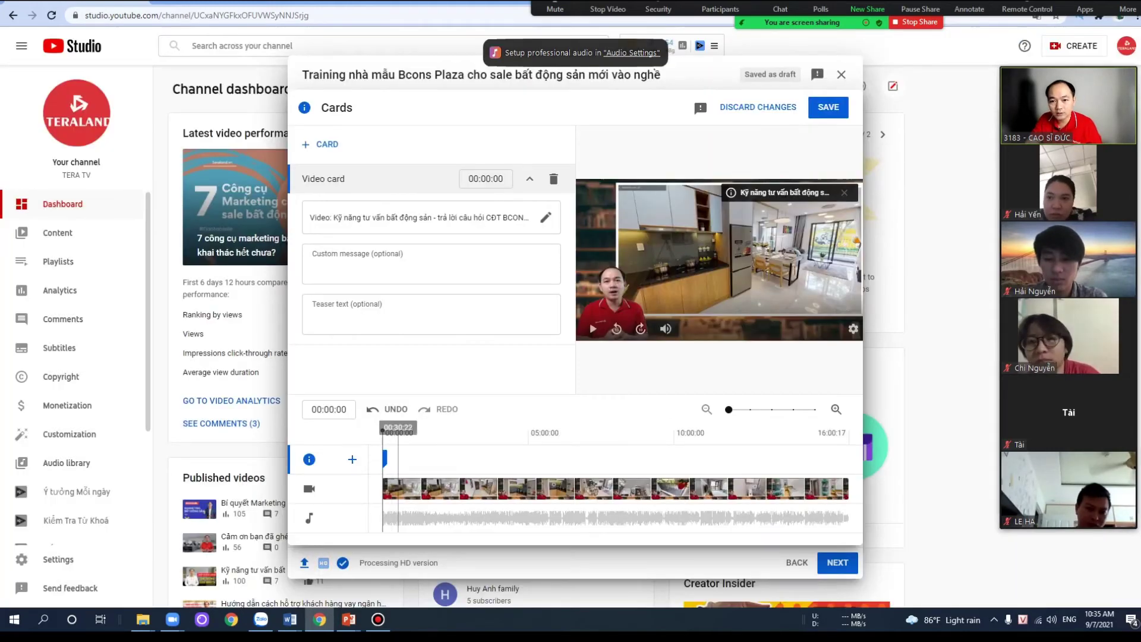
mouse_move(385, 458)
left_mouse_down()
mouse_move(581, 458)
mouse_move(536, 458)
left_mouse_up()
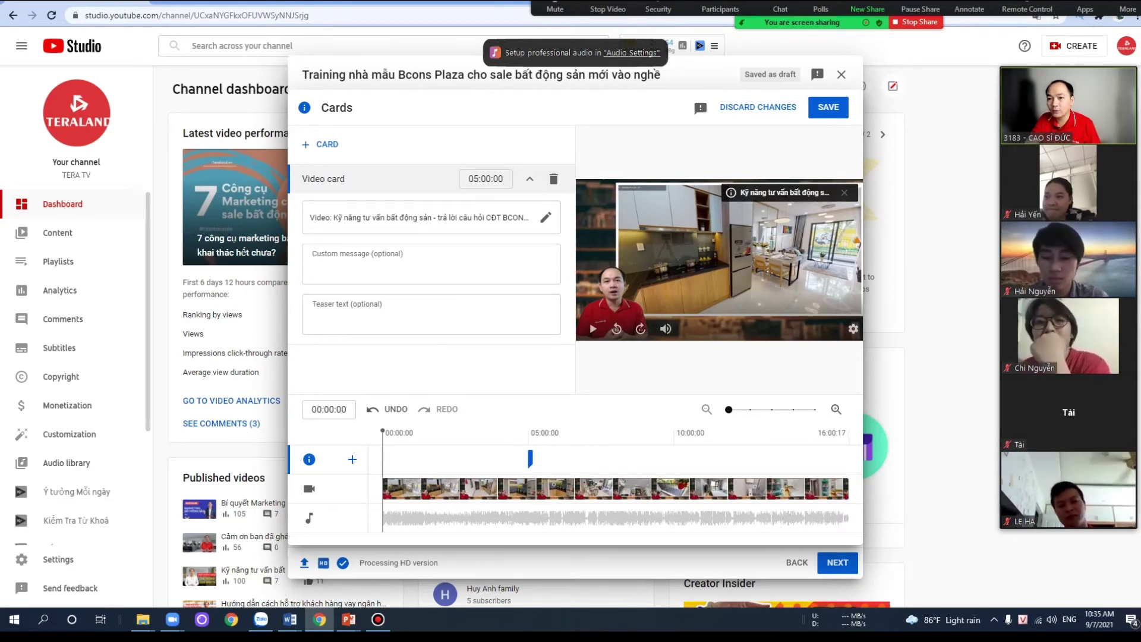
- Enter "Chi tiết chủ đầu tư Bcons" as the teaser text of the card at 05:00:00
left_click(431, 314)
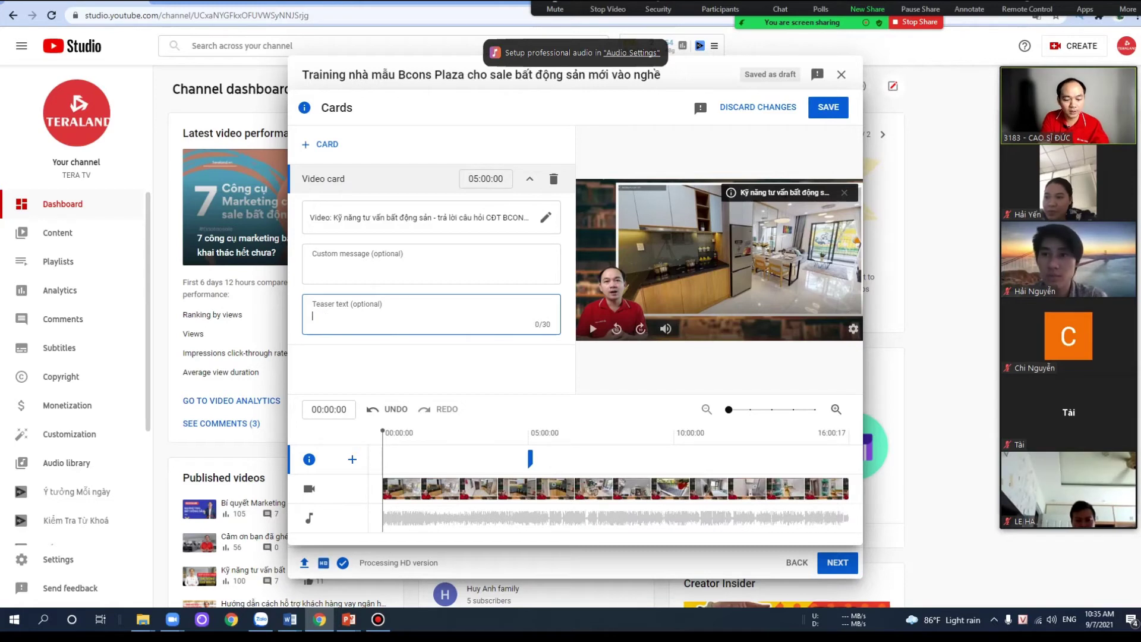
type("i tiết chủđa")
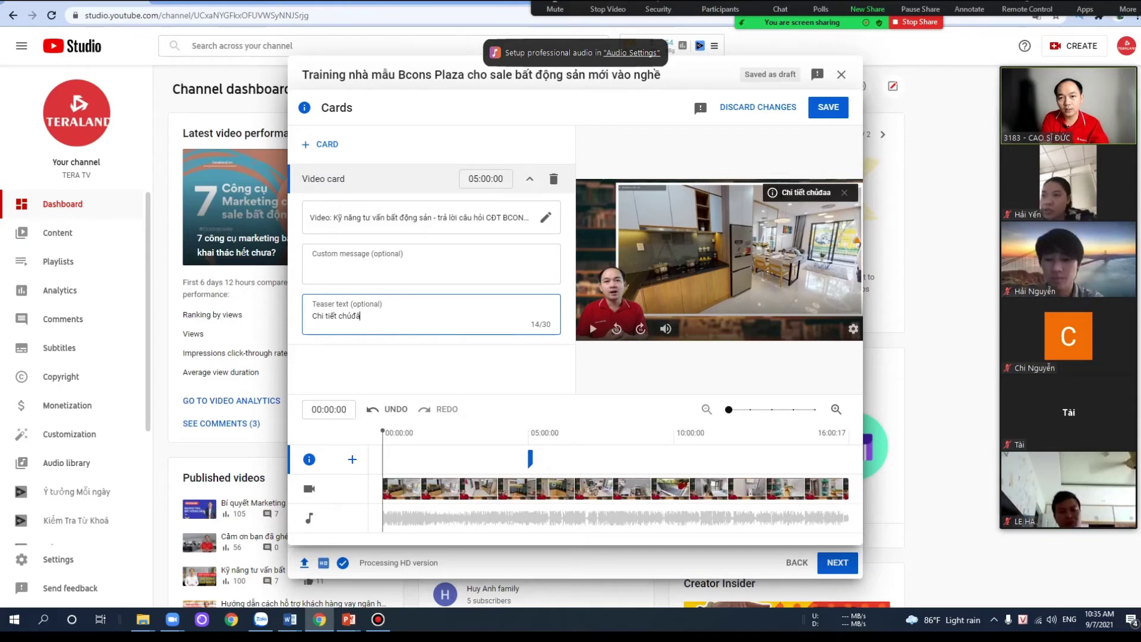
type("tư")
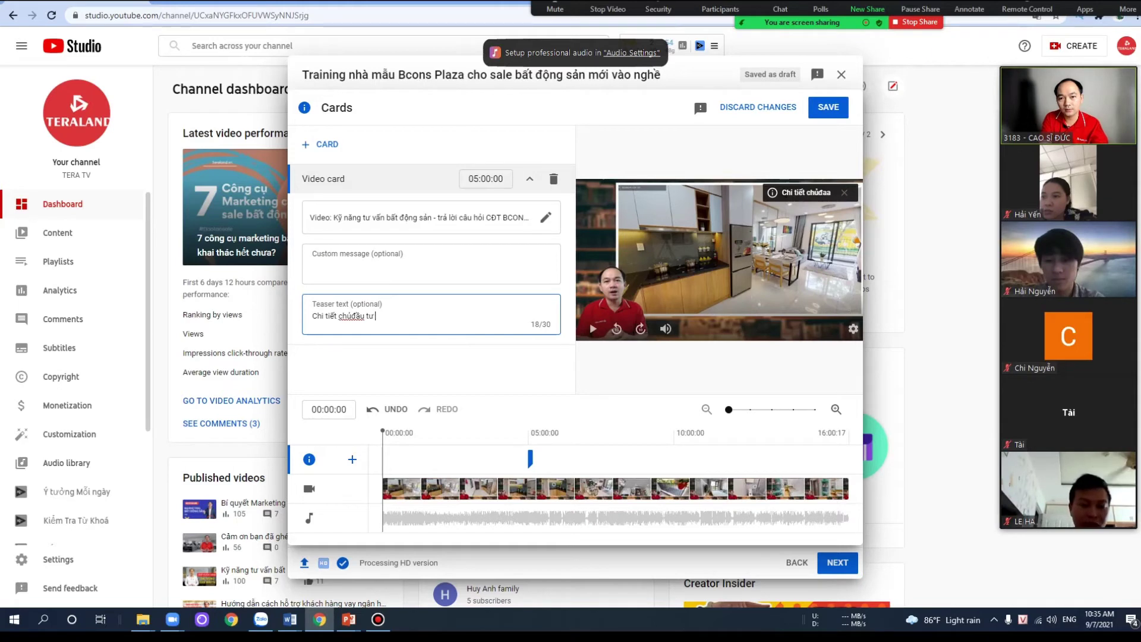
type(" B")
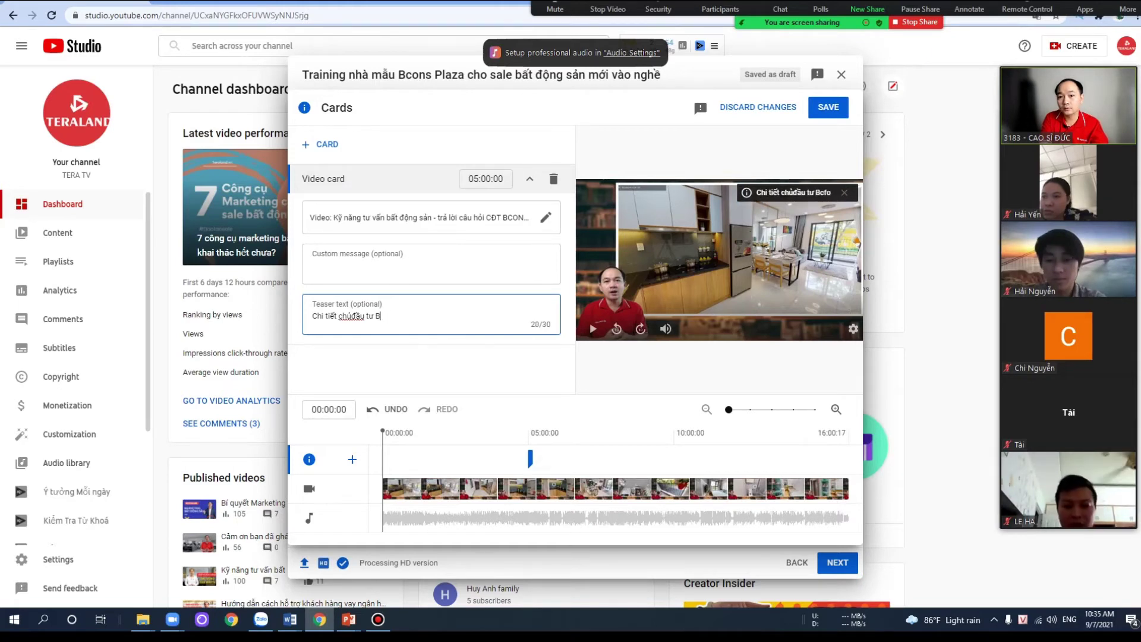
type("cfocons")
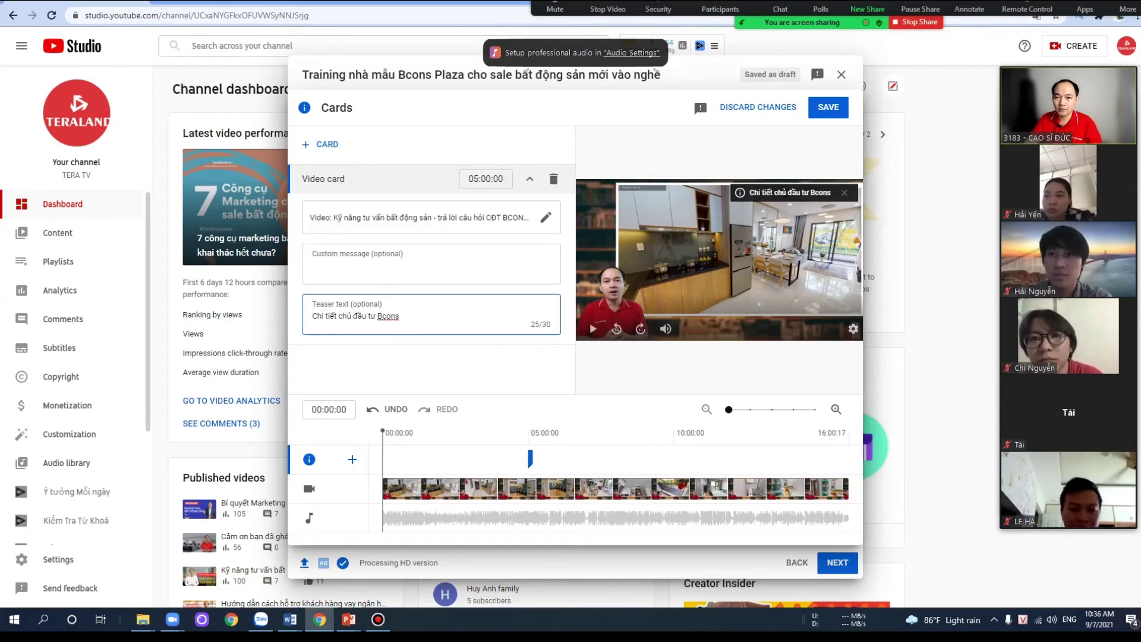
key("Tab")
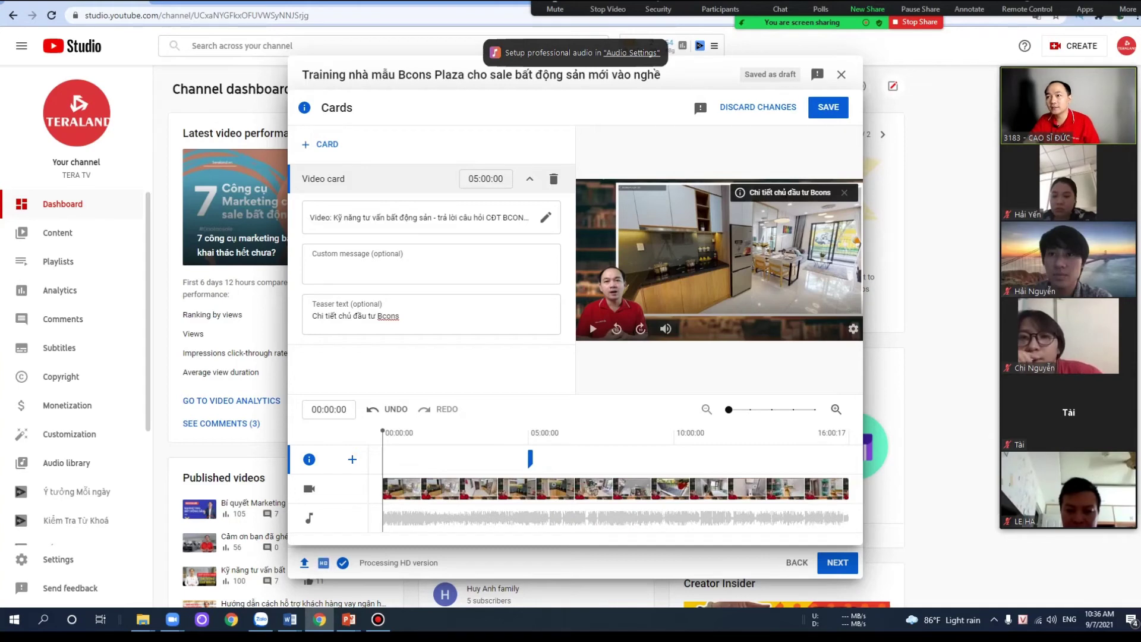
- Add a second video card linking to "Hướng dẫn cách hỗ trợ khách hàng vay ngân hàng" and place it at 10:00:00
left_click(320, 144)
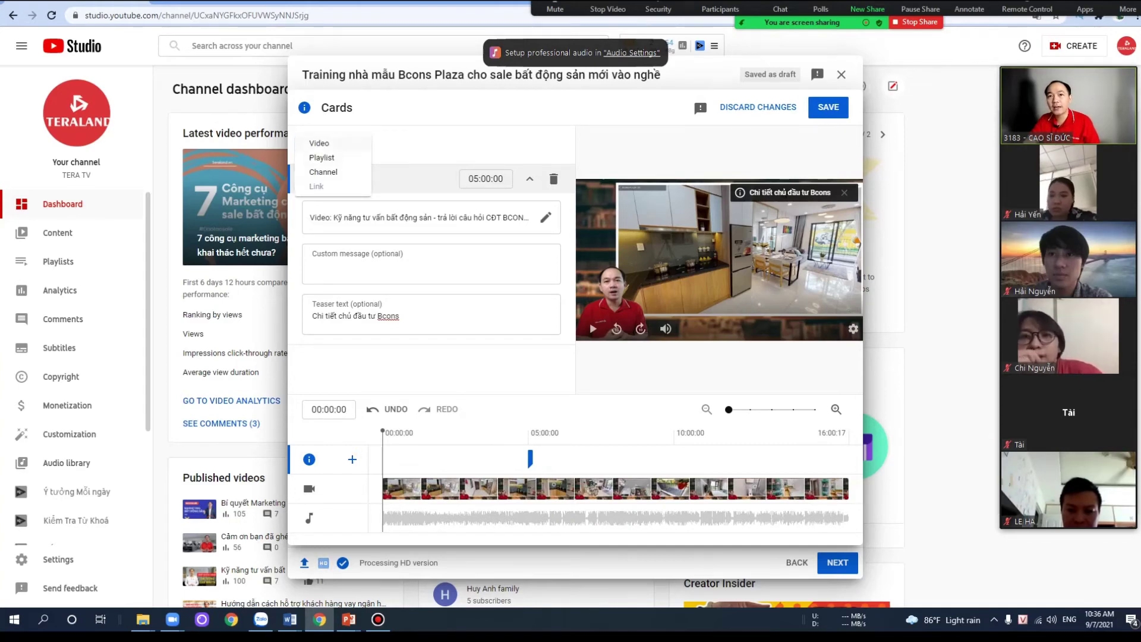
left_click(320, 143)
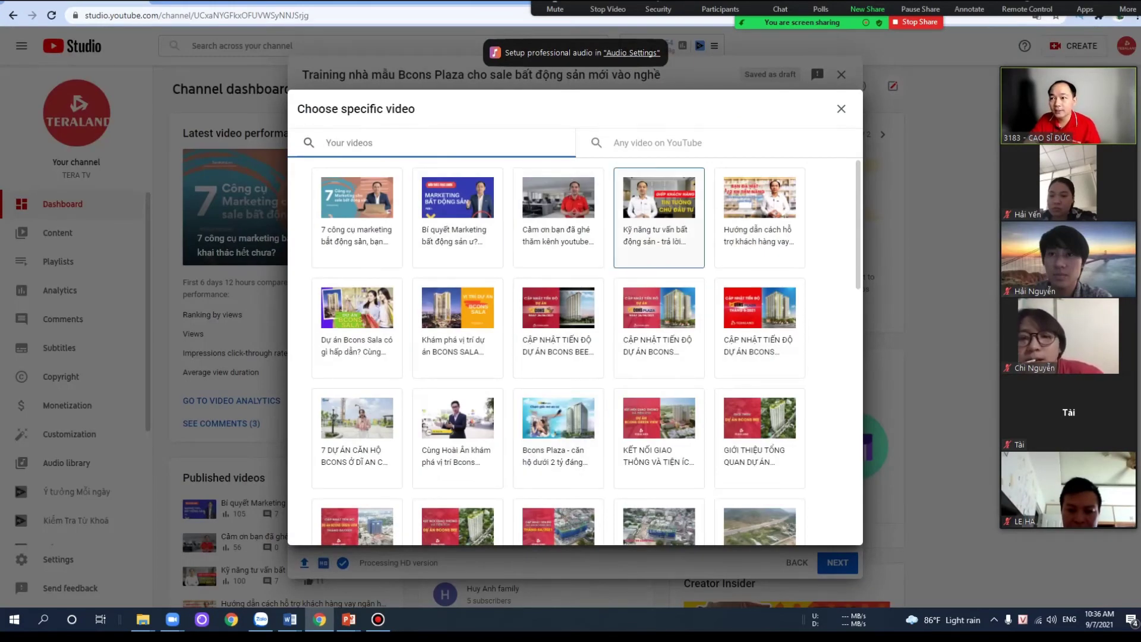
left_click(759, 218)
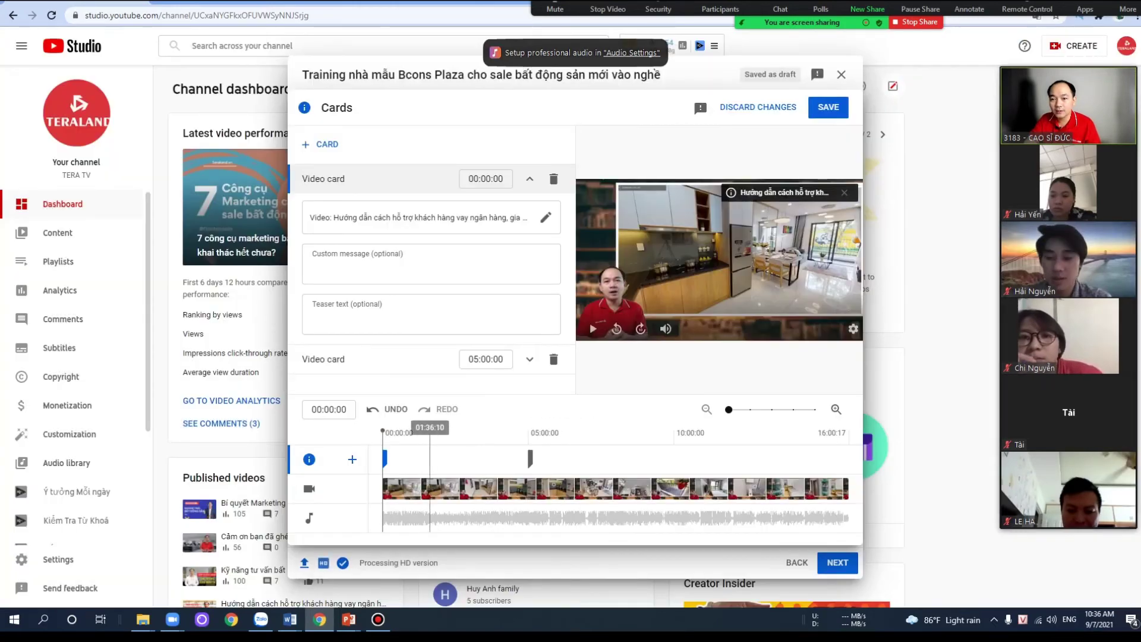
left_click_drag(386, 459, 408, 459)
left_click_drag(728, 458, 676, 458)
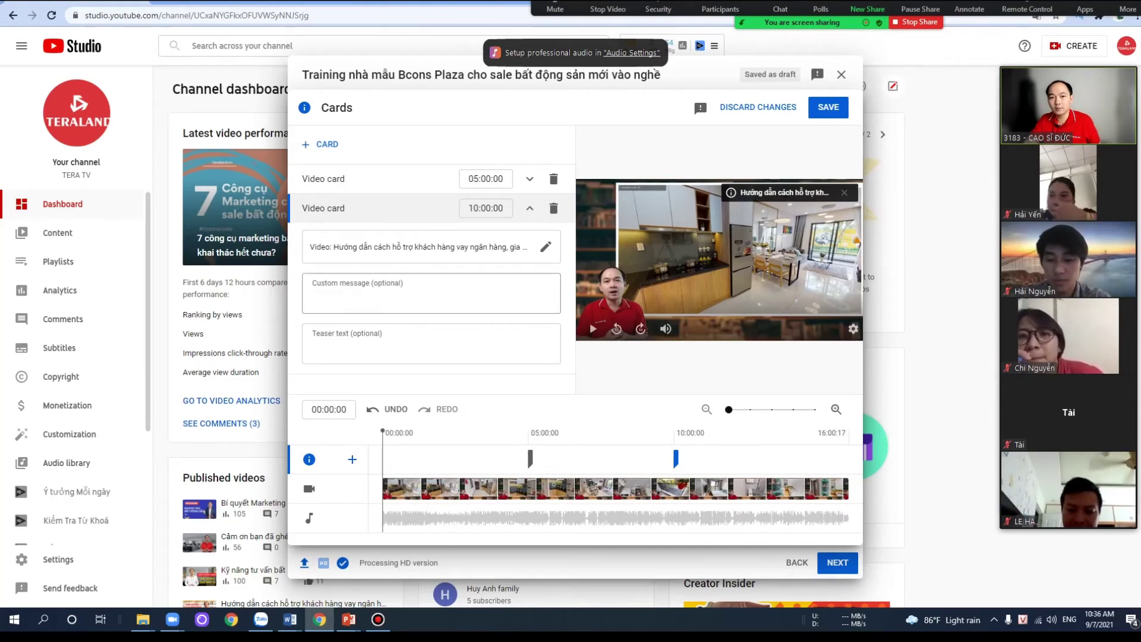
- Enter "Training tư vấn ngân hàng" as the teaser text of the card at 10:00:00 and save the cards
left_click(430, 345)
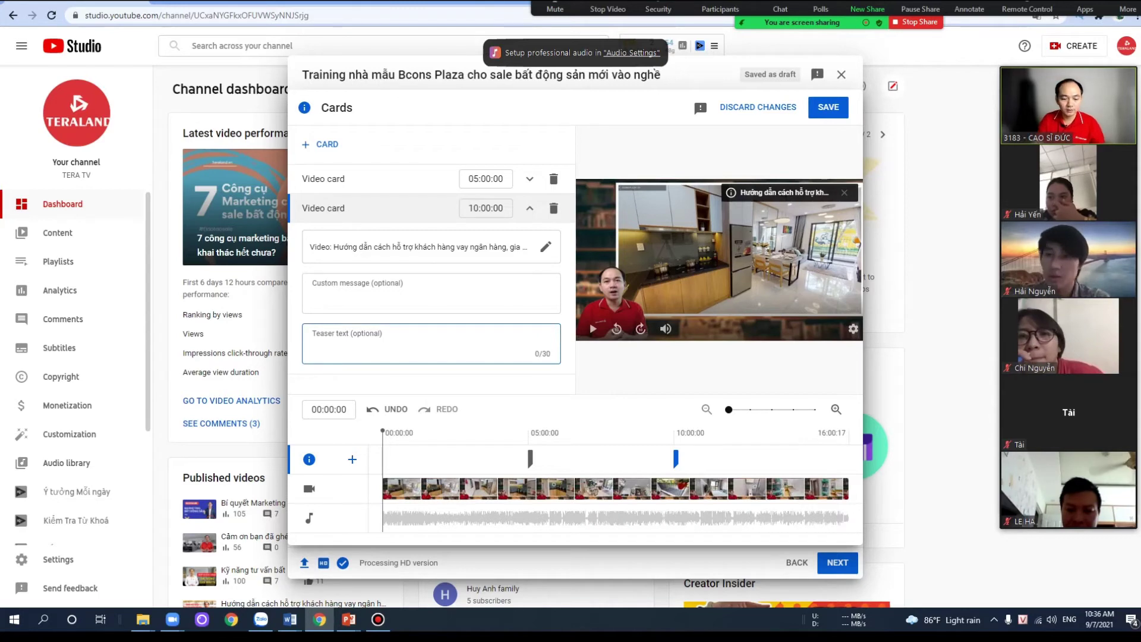
type("Training")
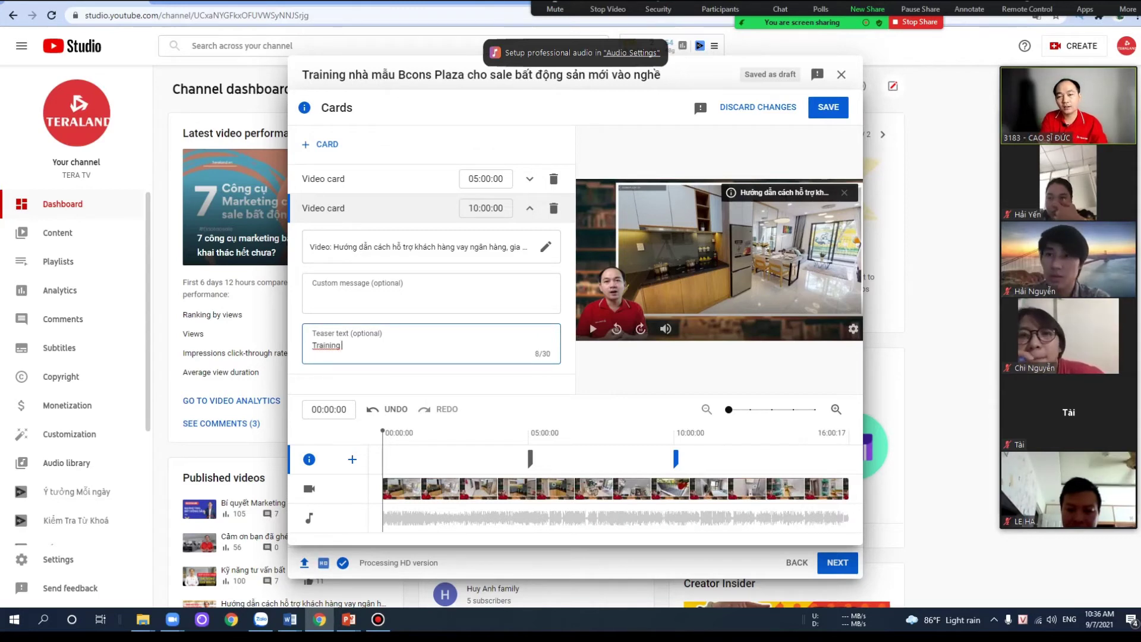
type(" tư va")
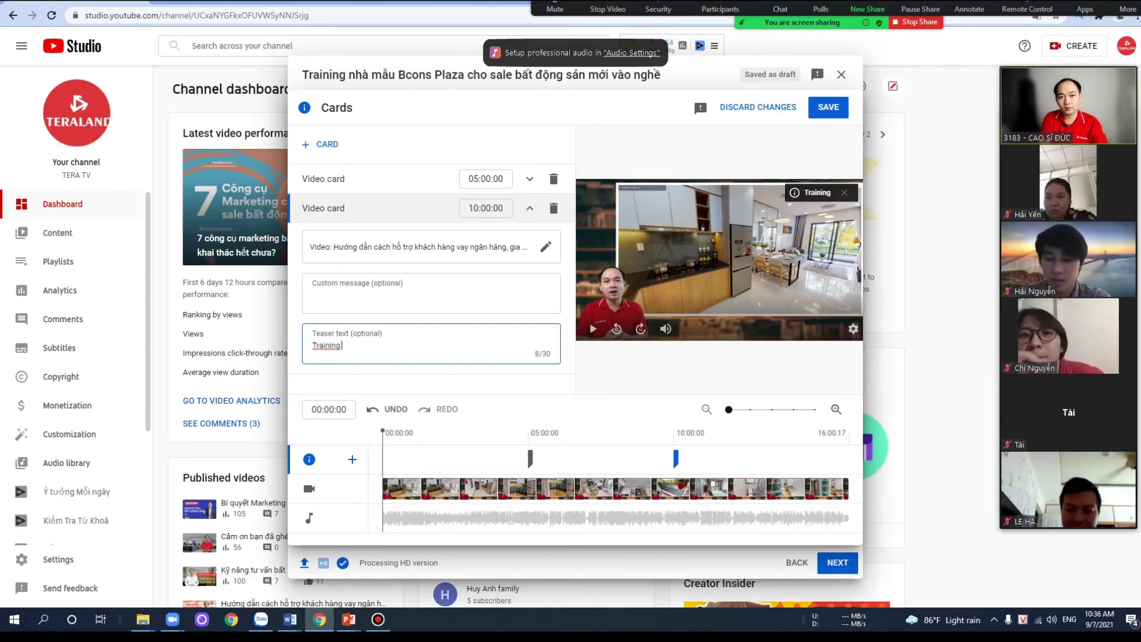
type("ấn")
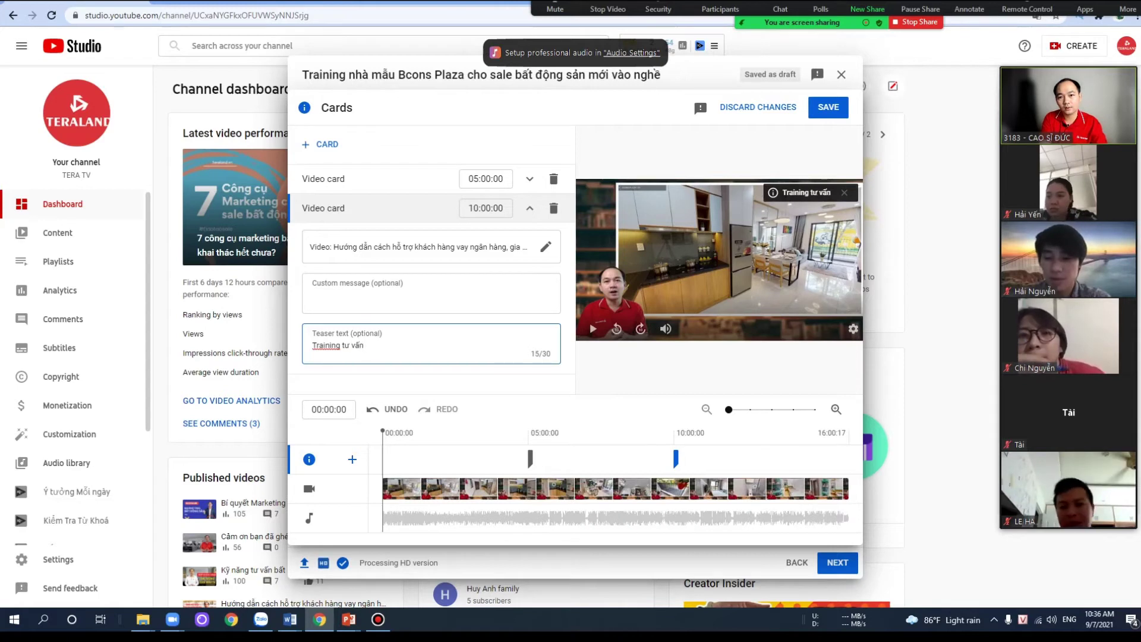
type(" ngân hàng")
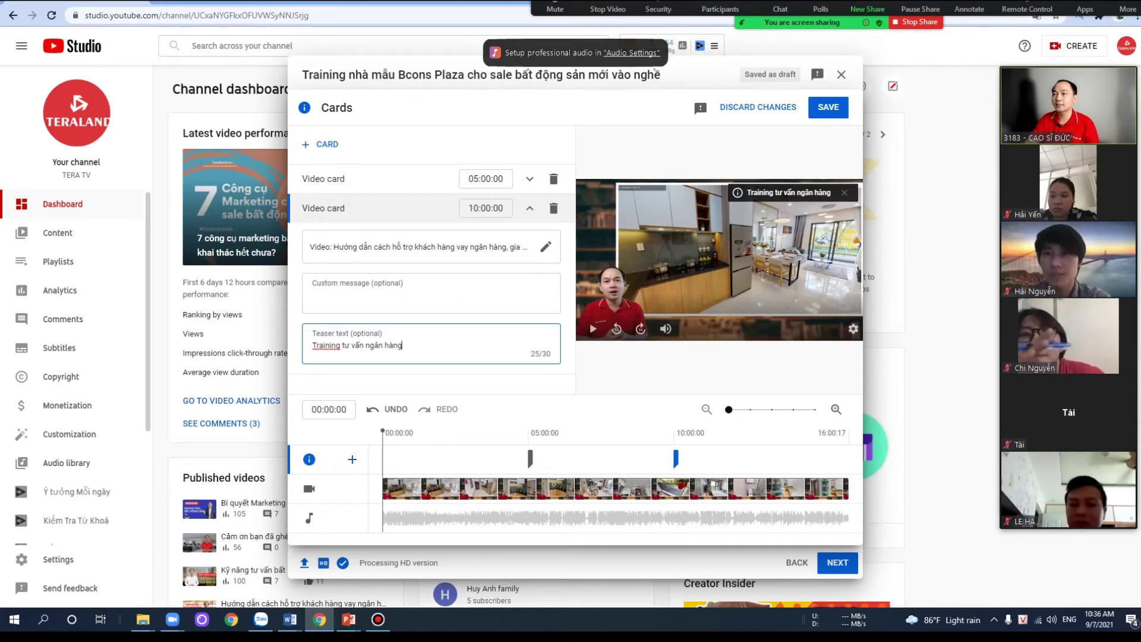
left_click(828, 106)
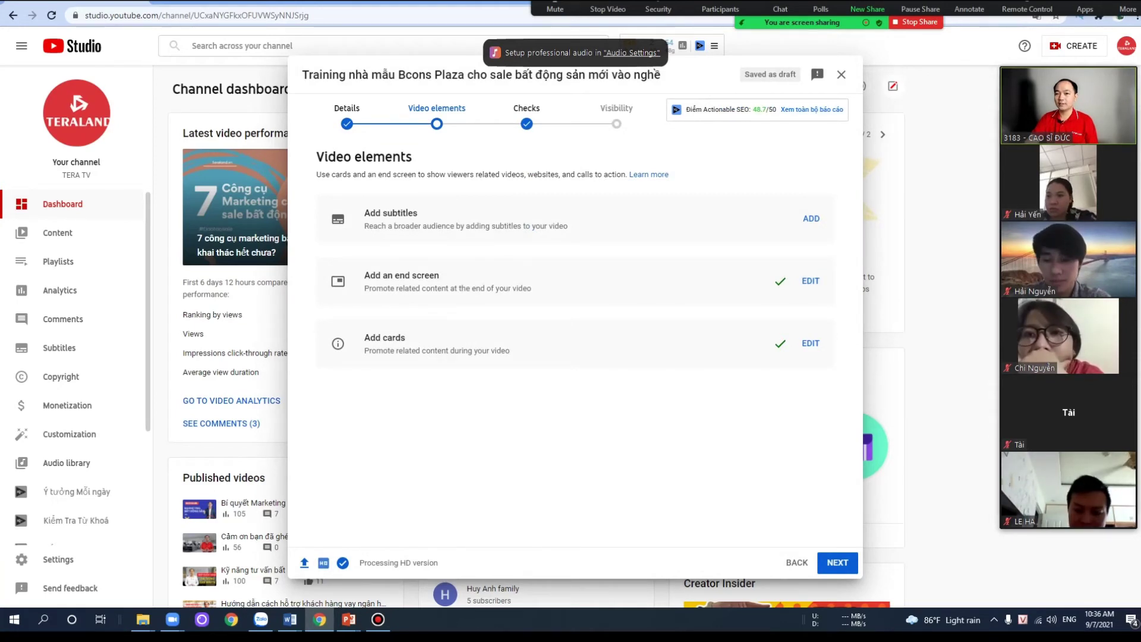
- Continue to the Checks stage, review the copyright result, and proceed to the Visibility stage
left_click(837, 562)
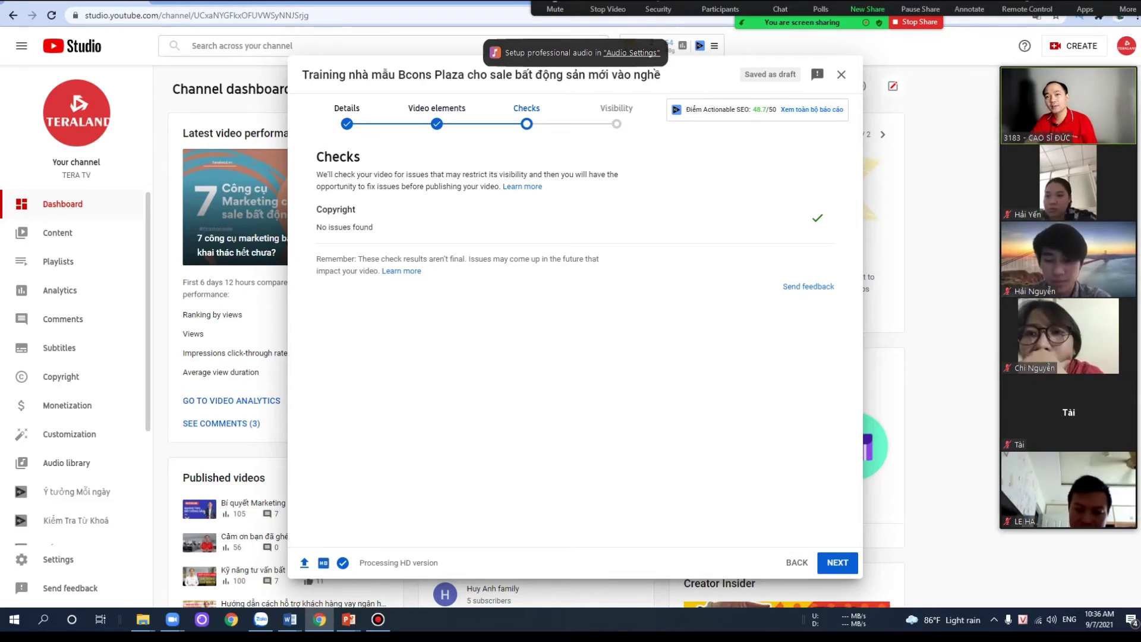
left_click_drag(316, 151, 373, 229)
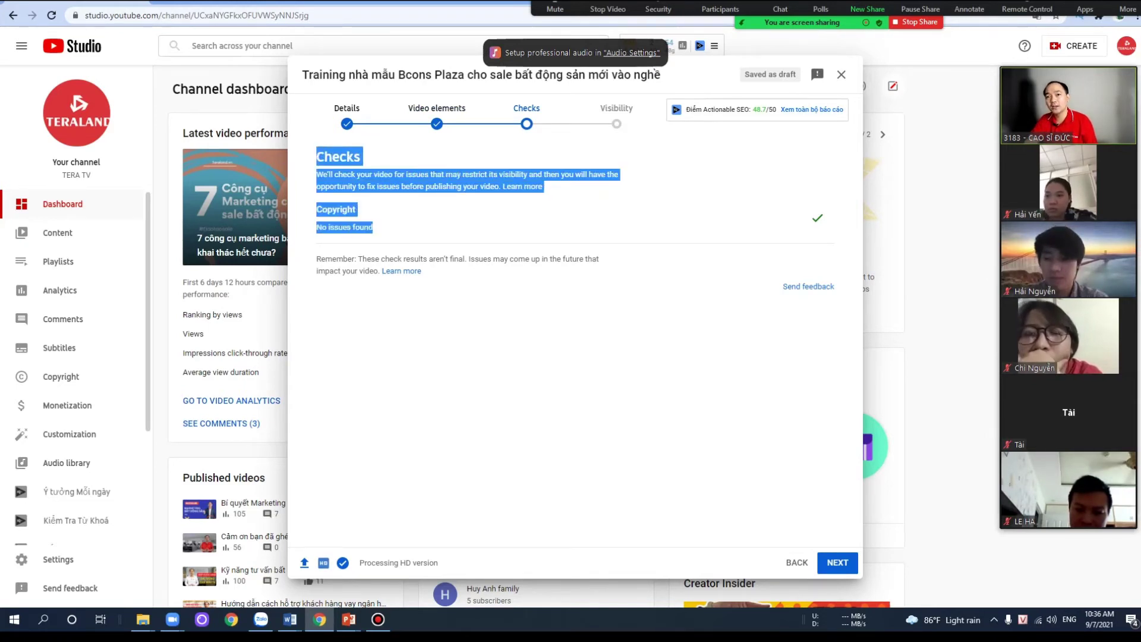
left_click(373, 229)
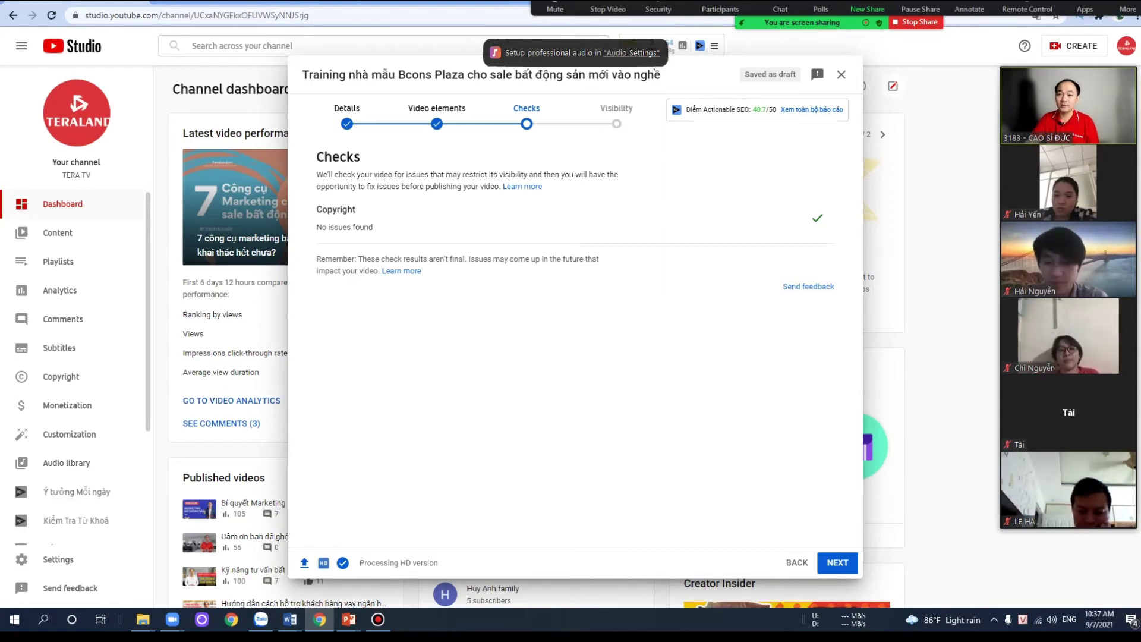
left_click(837, 563)
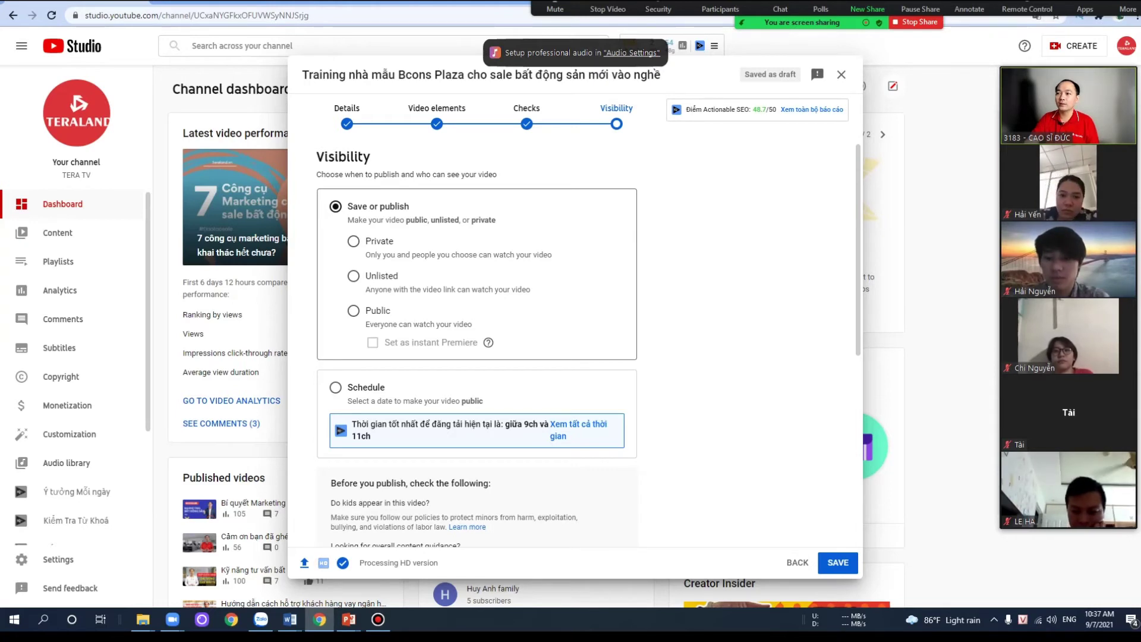
- Set the video's visibility to Public and publish it
left_click(353, 241)
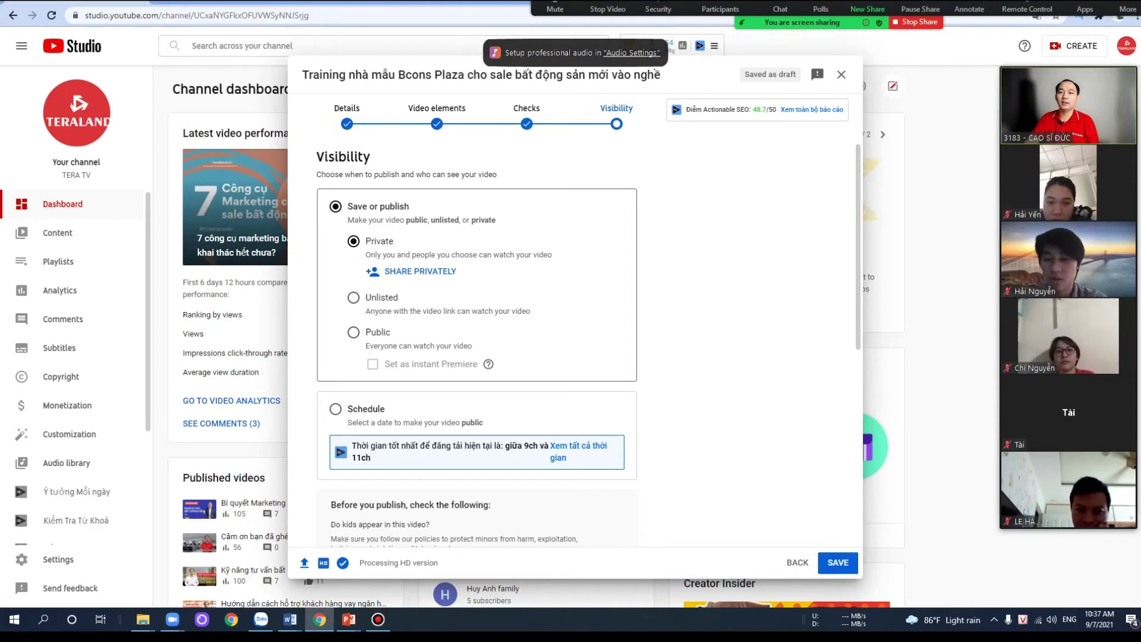
left_click(352, 297)
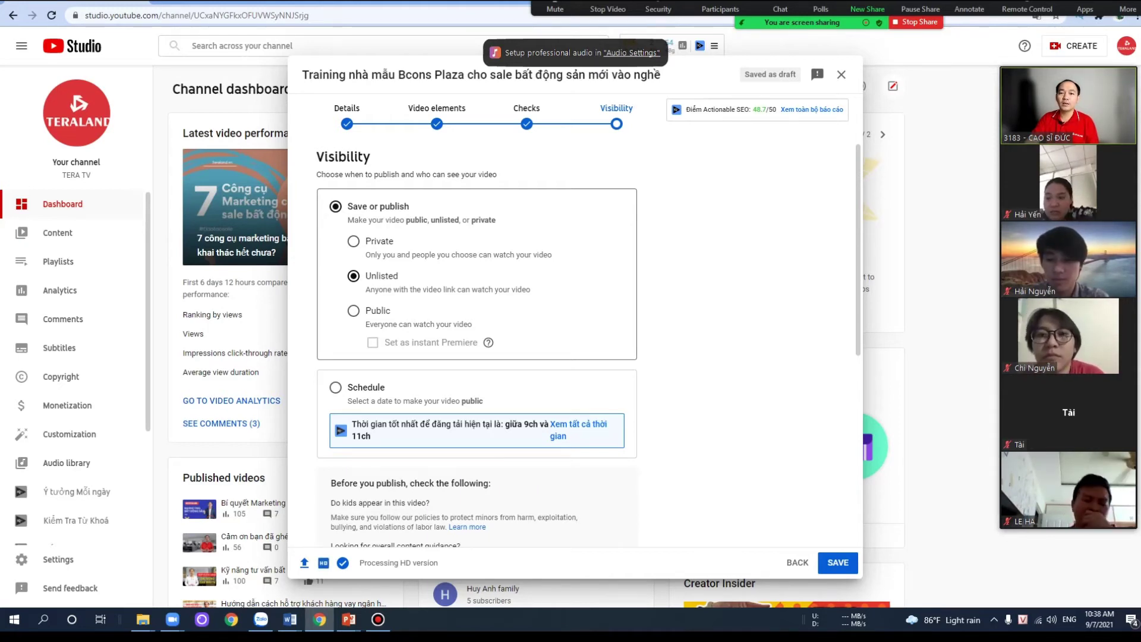
left_click(353, 311)
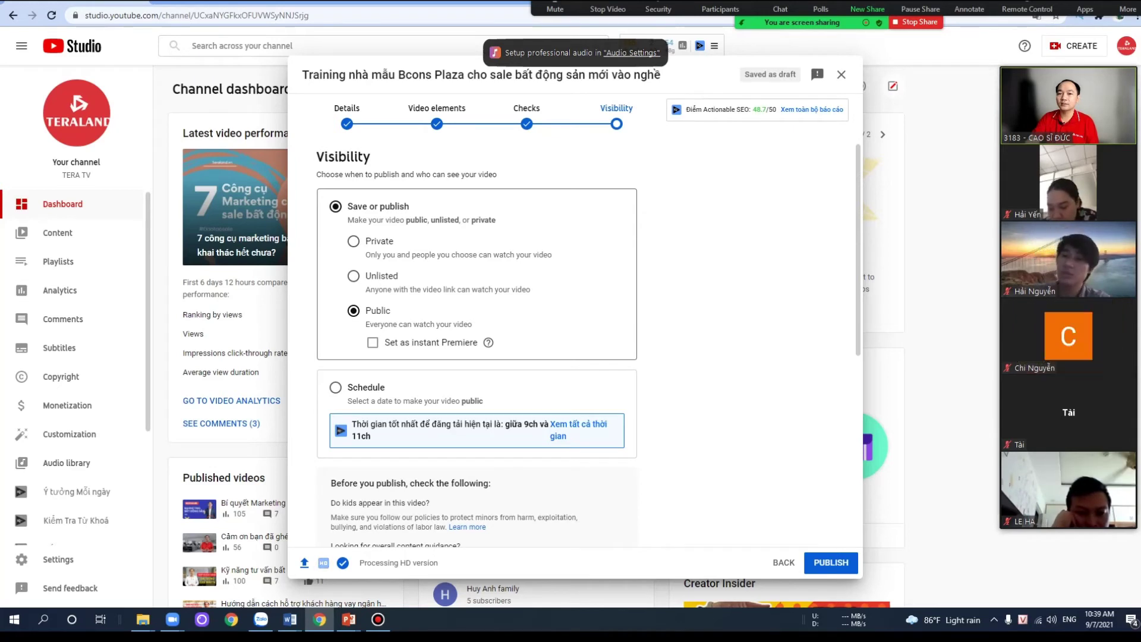
scroll(475, 332, "down", 1)
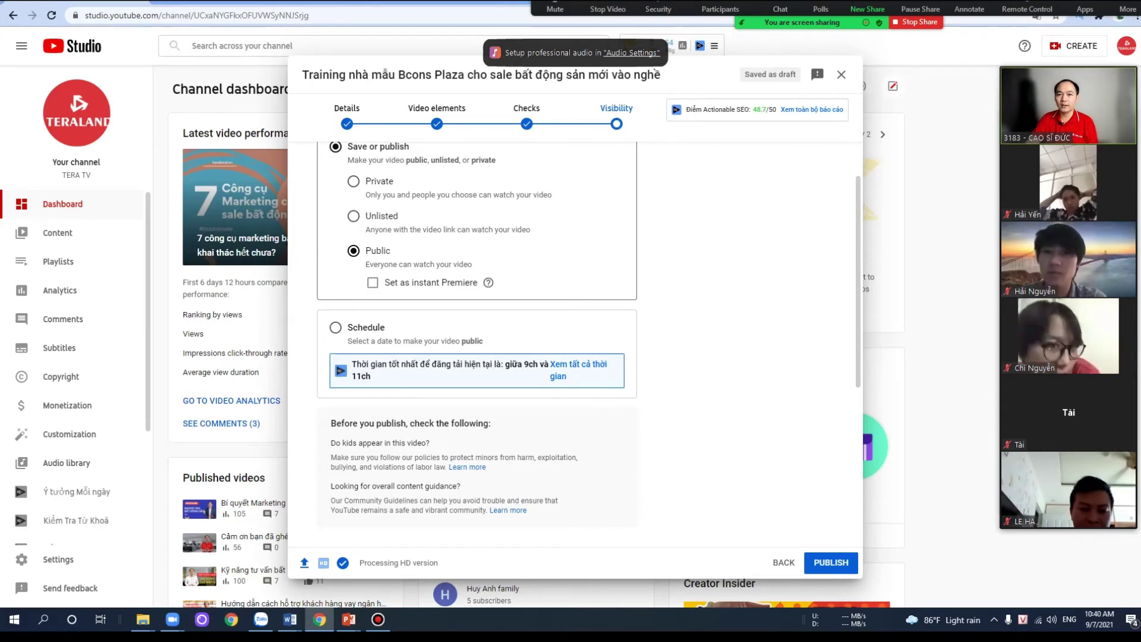
scroll(476, 344, "down", 2)
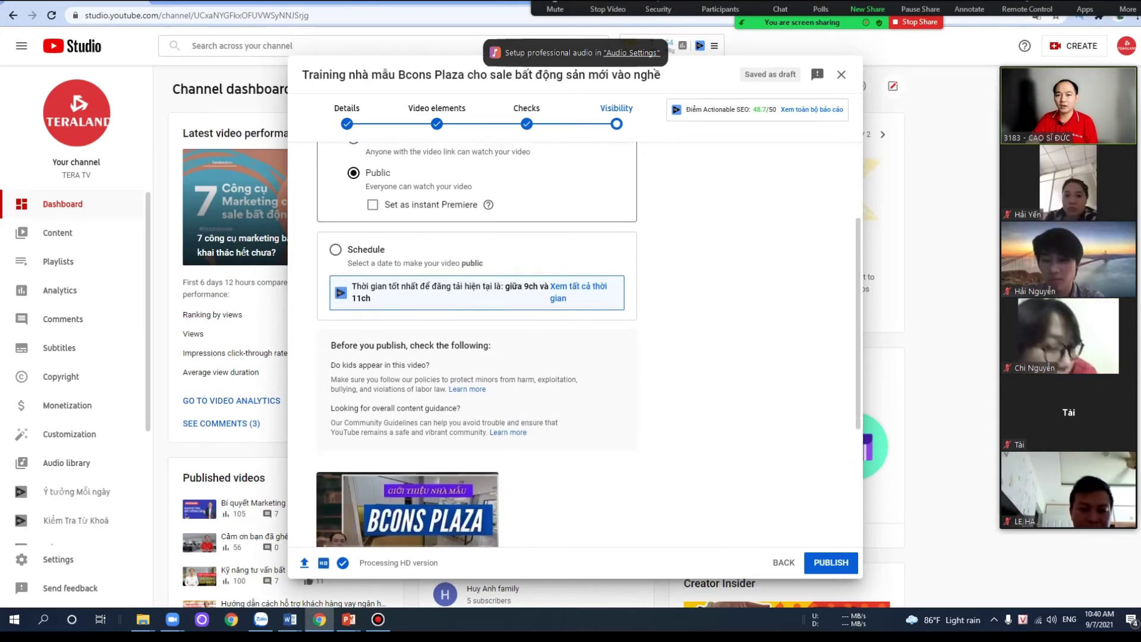
scroll(476, 345, "down", 5)
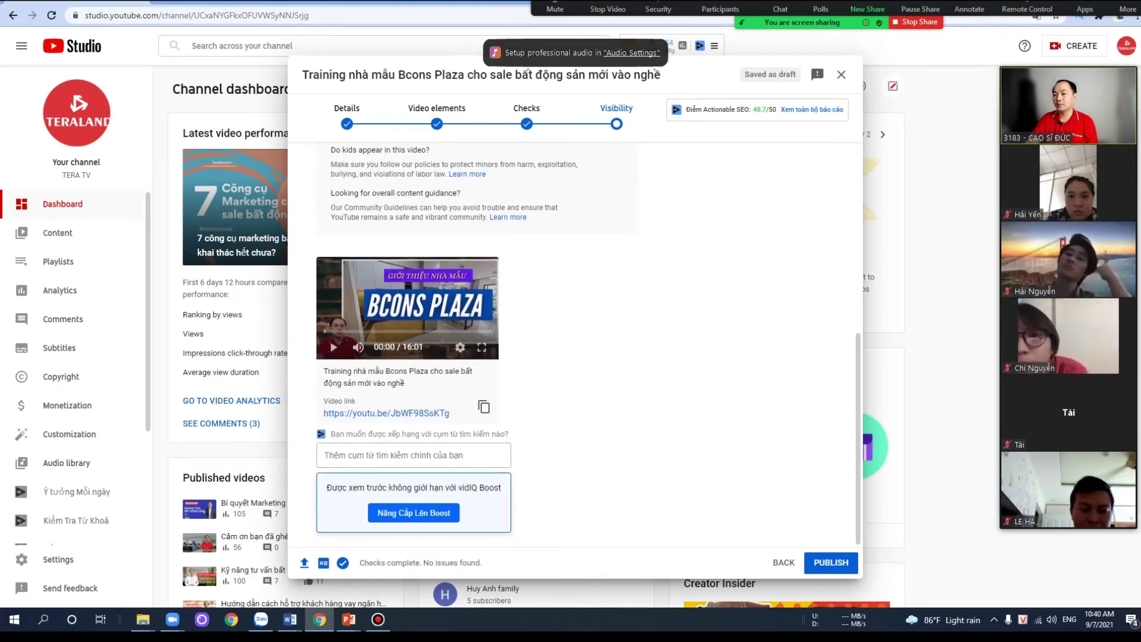
left_click(830, 562)
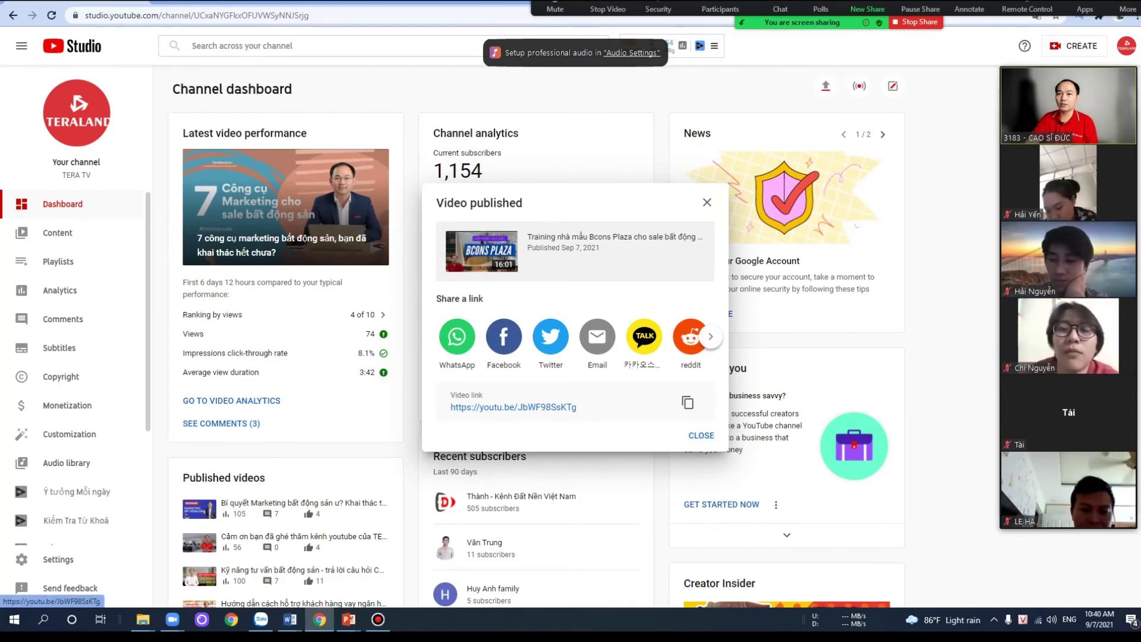
- Open the published video's watch page through its video link and pause playback
left_click(514, 407)
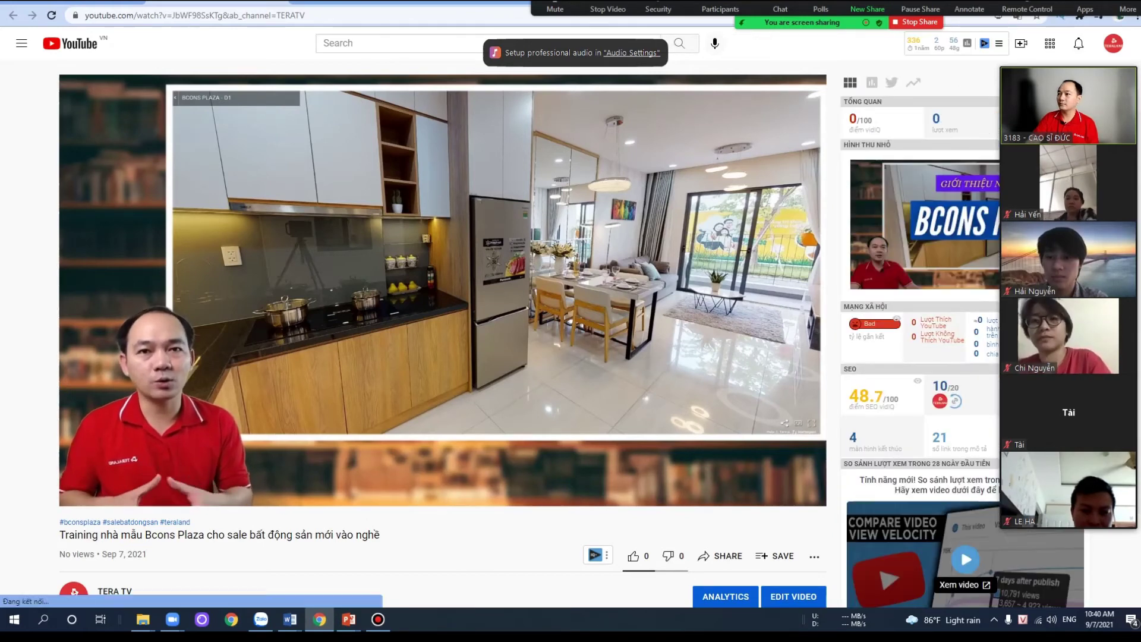
scroll(443, 285, "down", 1)
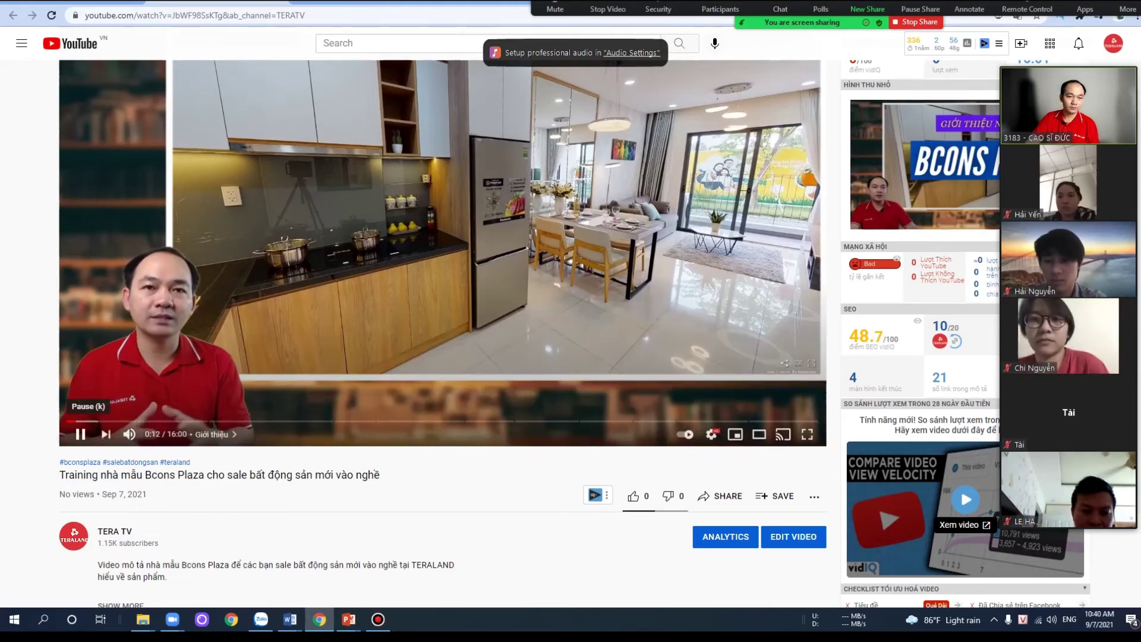
left_click(80, 433)
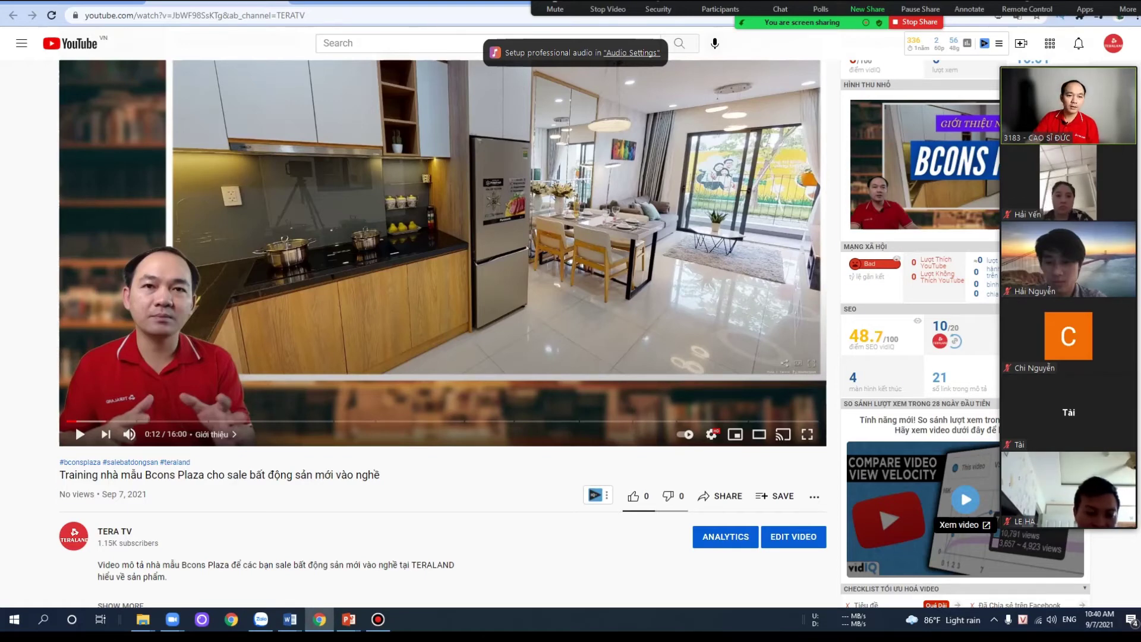
- Review the published video's title, description, timeline, related training links and contact information on the watch page
key("ctrl+a")
left_click(179, 470)
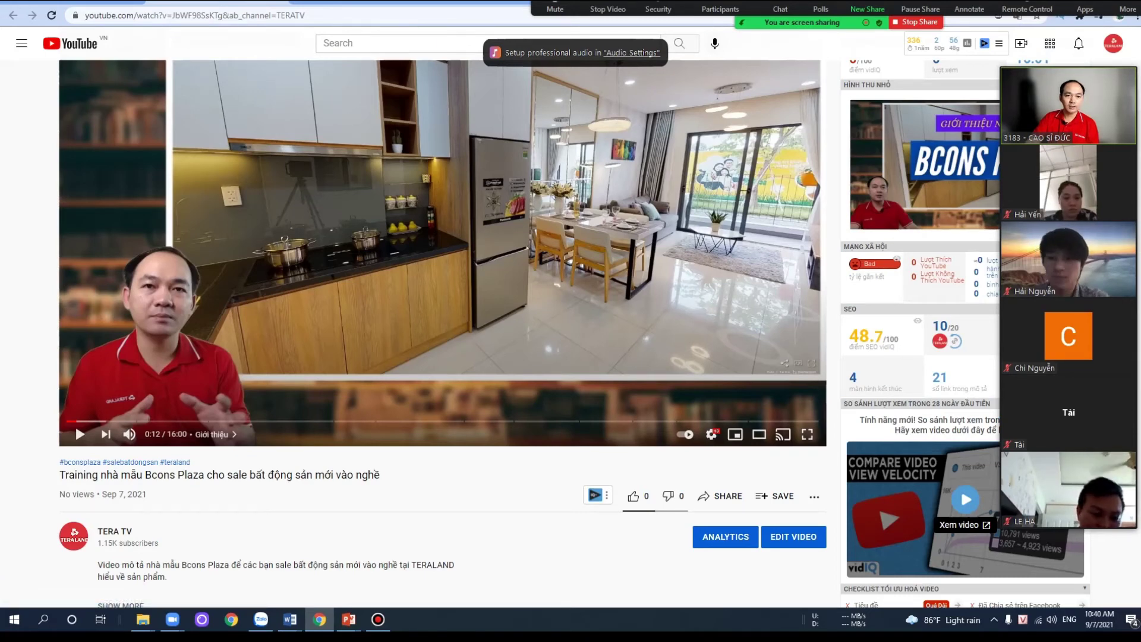
left_click_drag(59, 474, 369, 474)
scroll(443, 332, "down", 2)
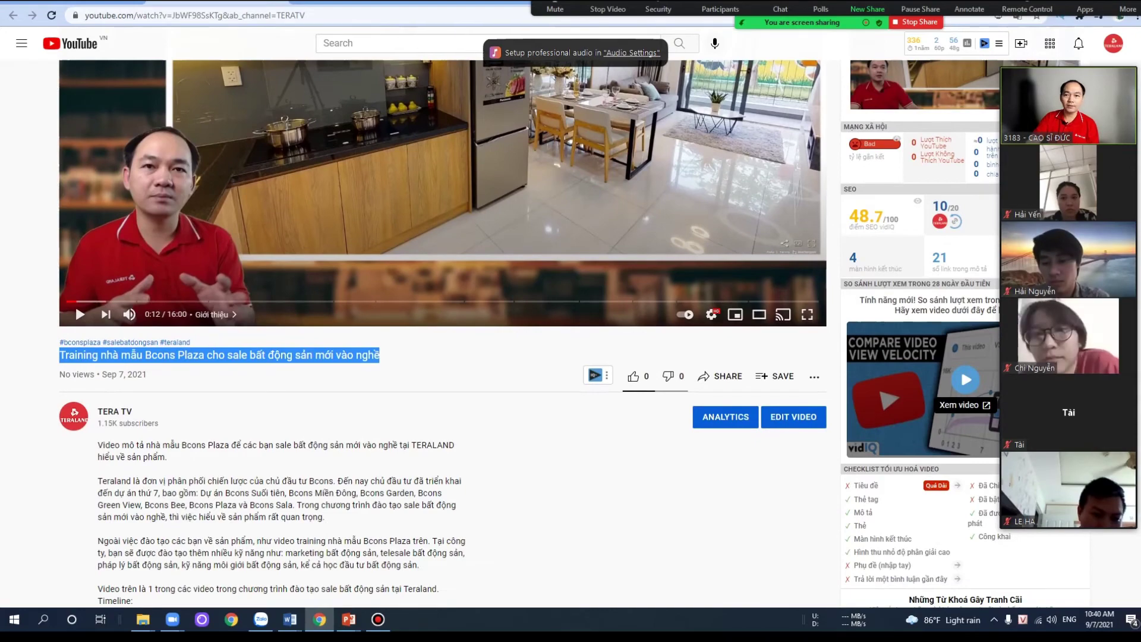
scroll(442, 333, "down", 7)
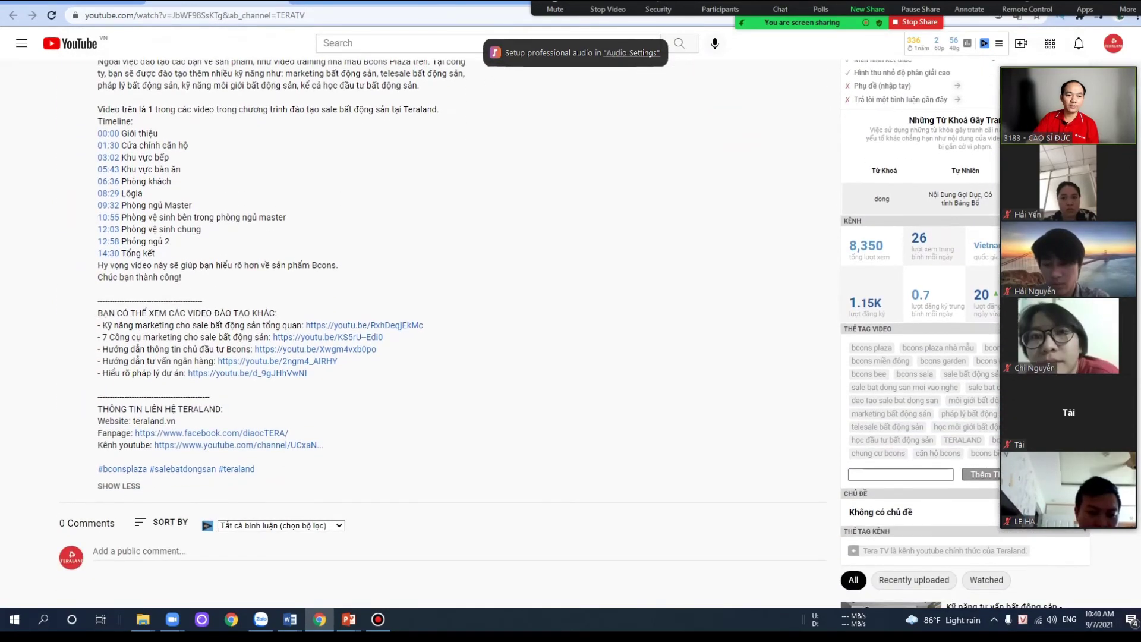
scroll(443, 333, "up", 3)
scroll(442, 333, "up", 3)
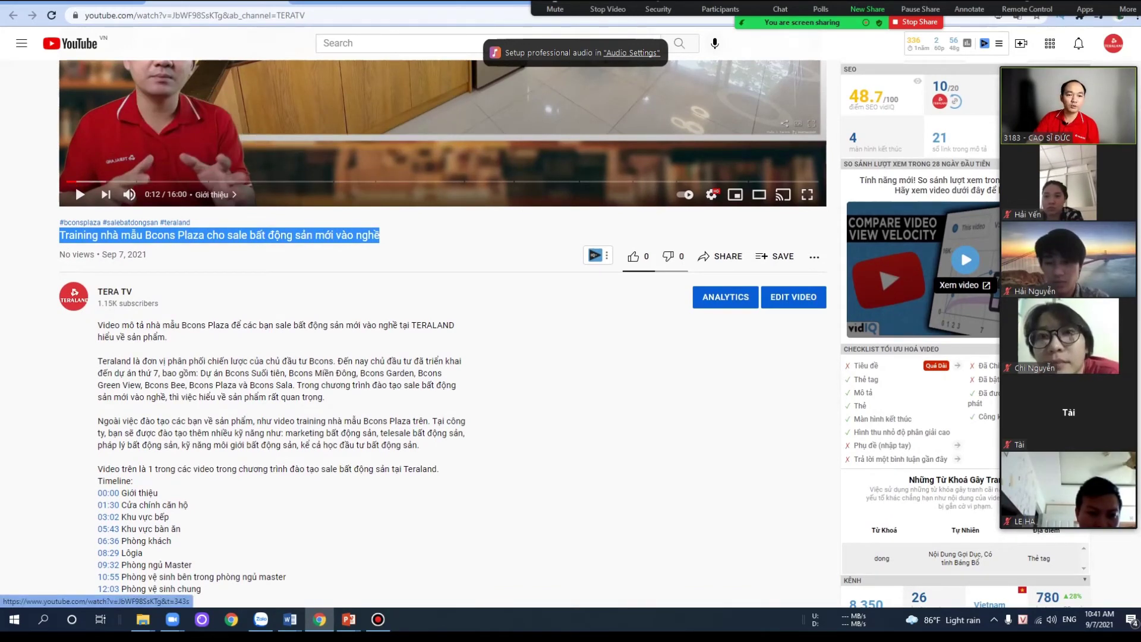
- Jump the video to the 10:55 timestamp "Phòng vệ sinh bên trong phòng ngủ master" in the description and pause playback
scroll(108, 541, "down", 1)
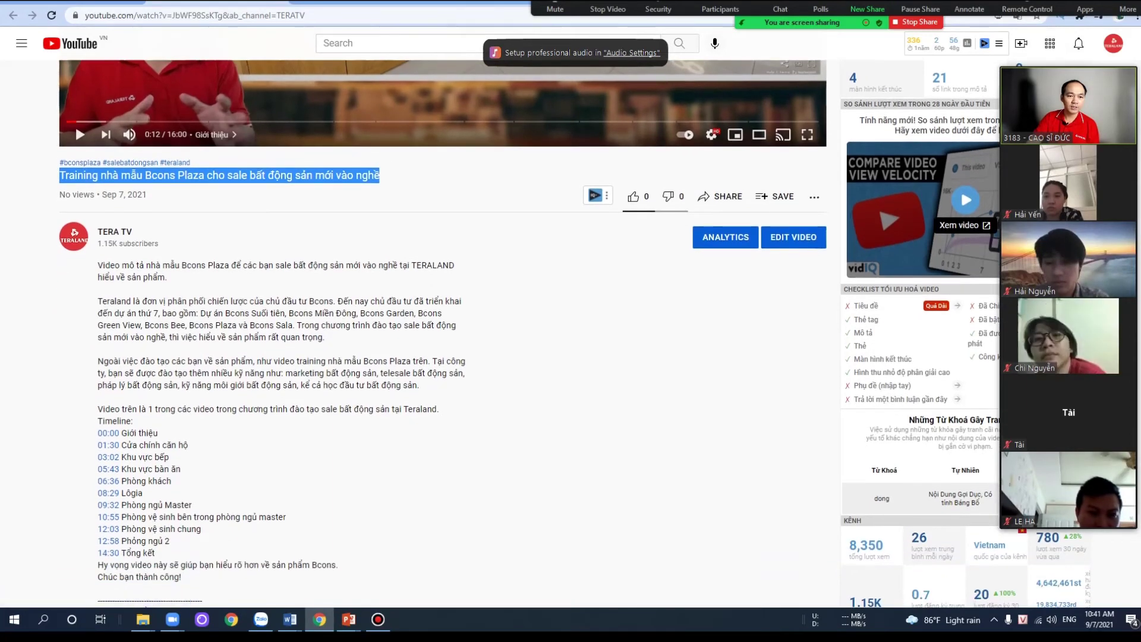
left_click(107, 516)
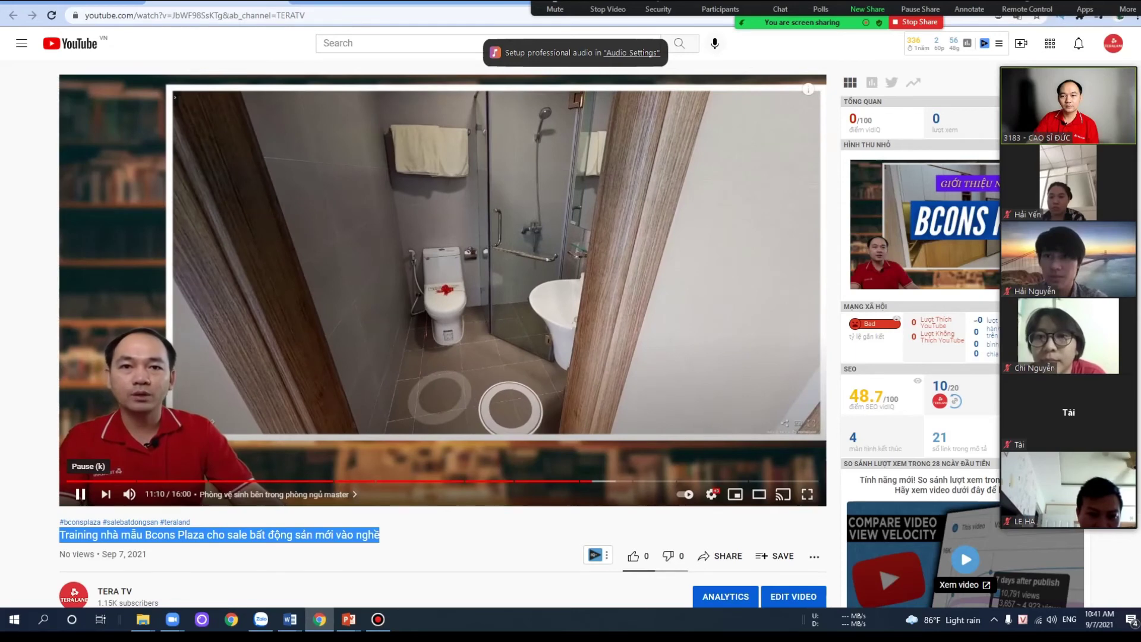
left_click(80, 494)
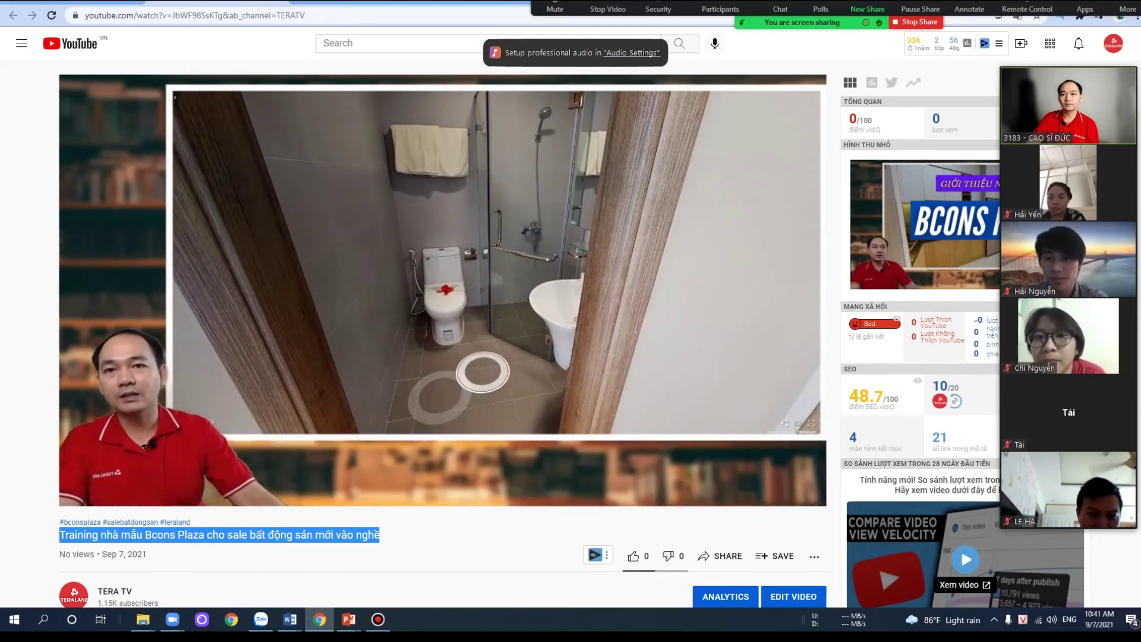
- Examine the description's related training links and contact details, and the vidIQ optimization checklist down to the "Thẻ" item
scroll(442, 337, "down", 2)
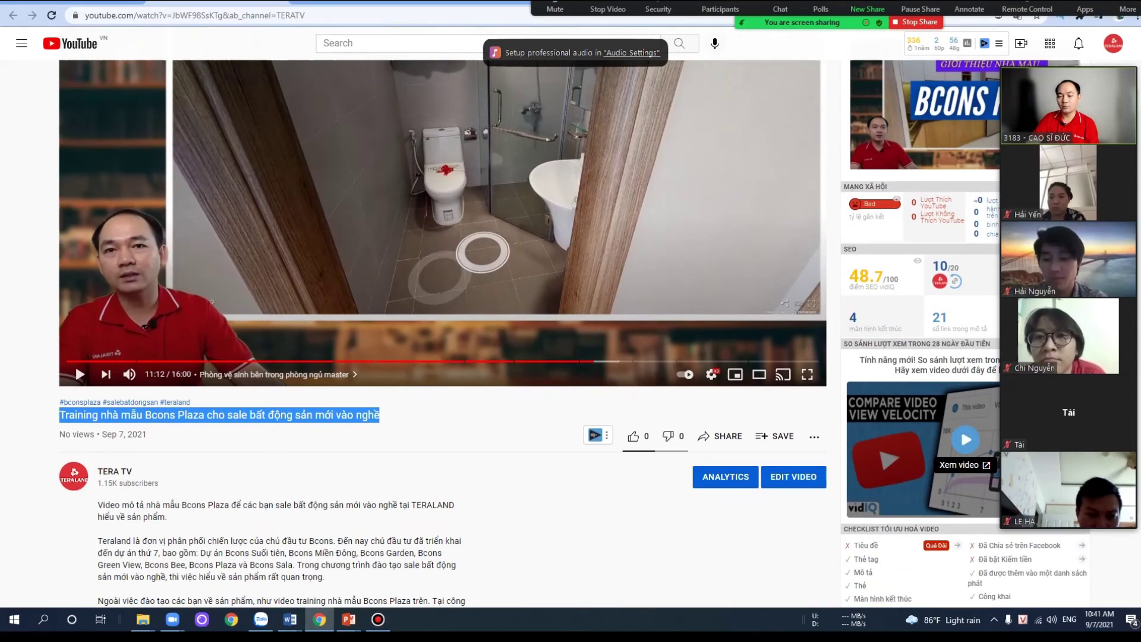
scroll(443, 333, "down", 6)
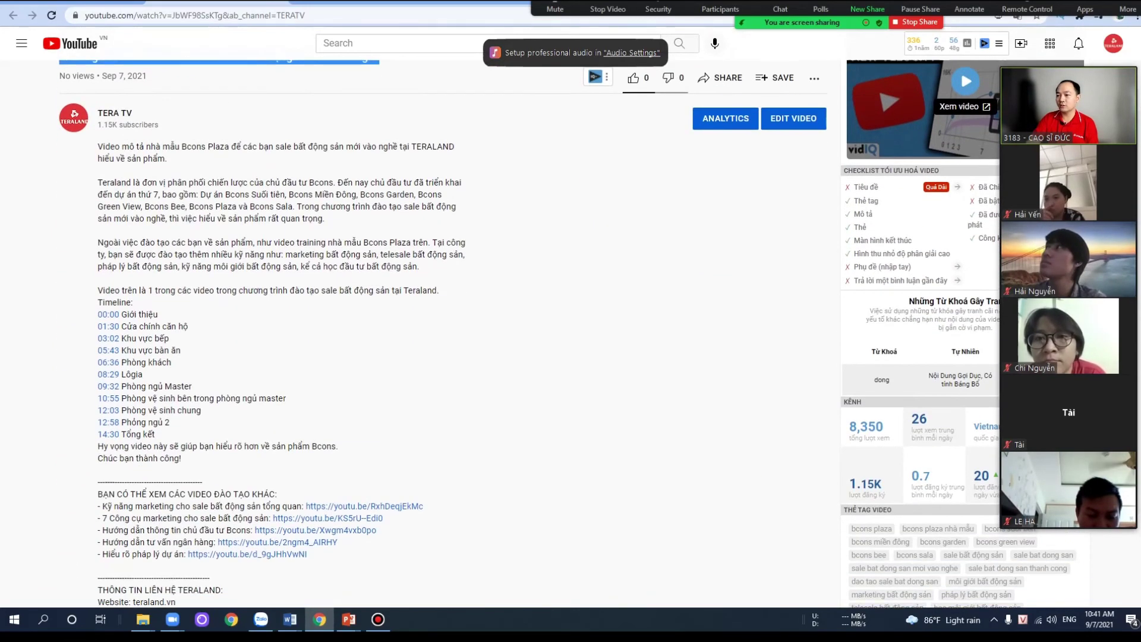
scroll(567, 333, "down", 3)
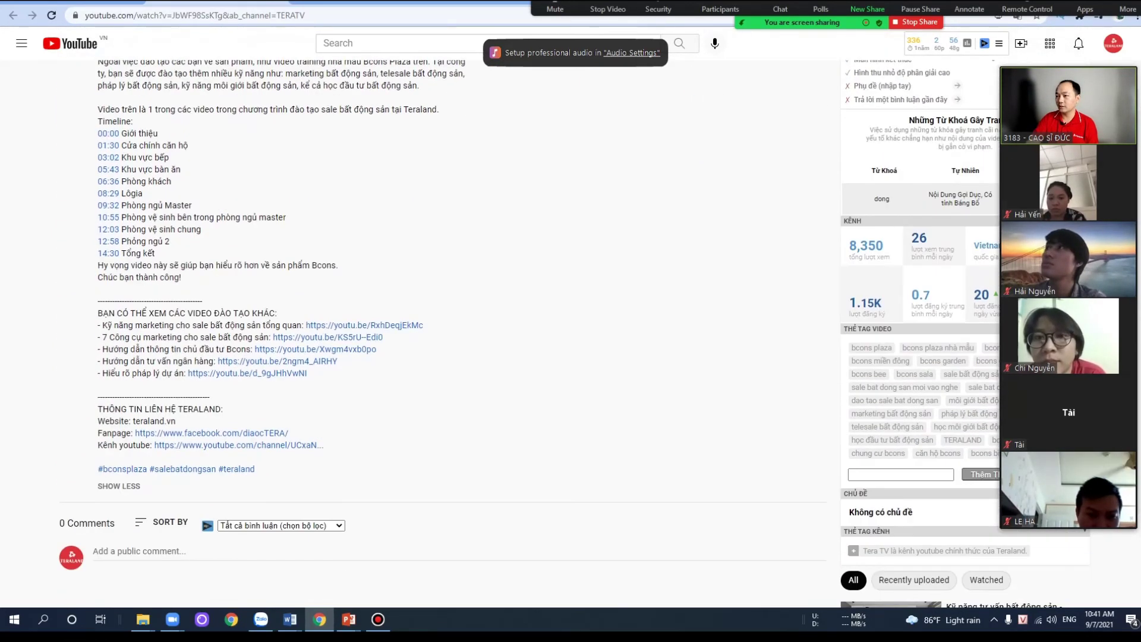
scroll(443, 333, "up", 4)
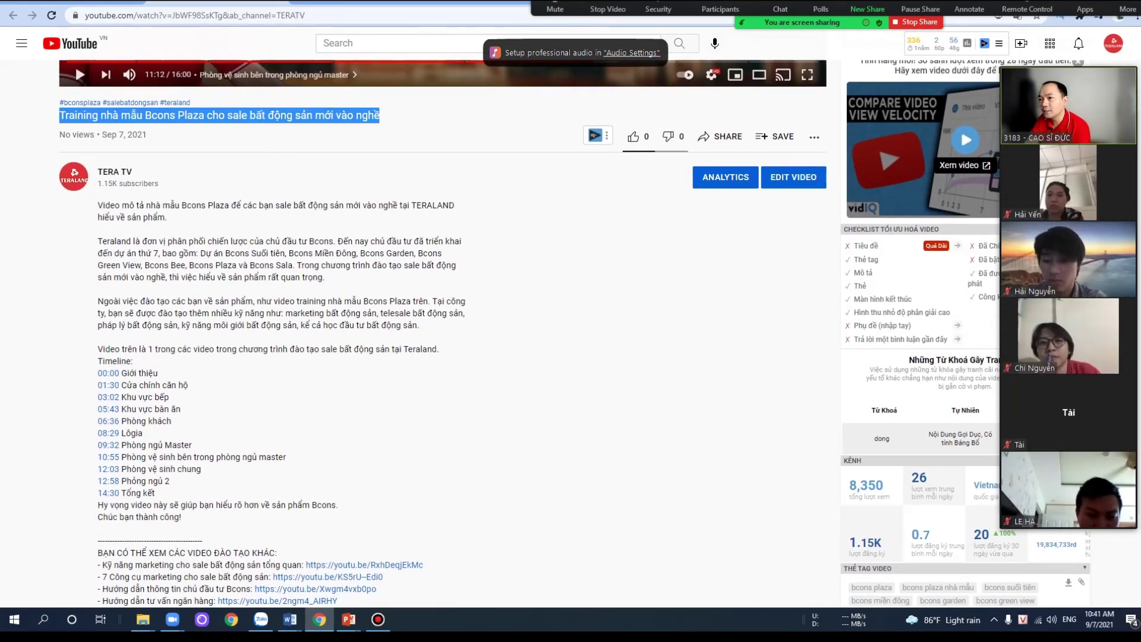
scroll(443, 333, "up", 2)
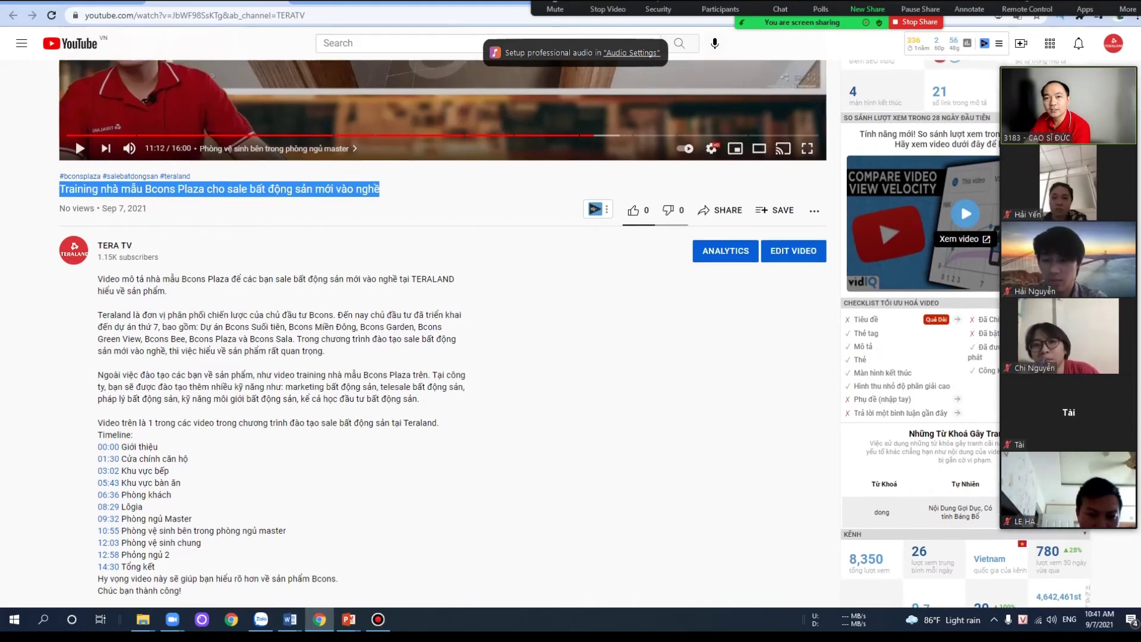
scroll(443, 333, "up", 1)
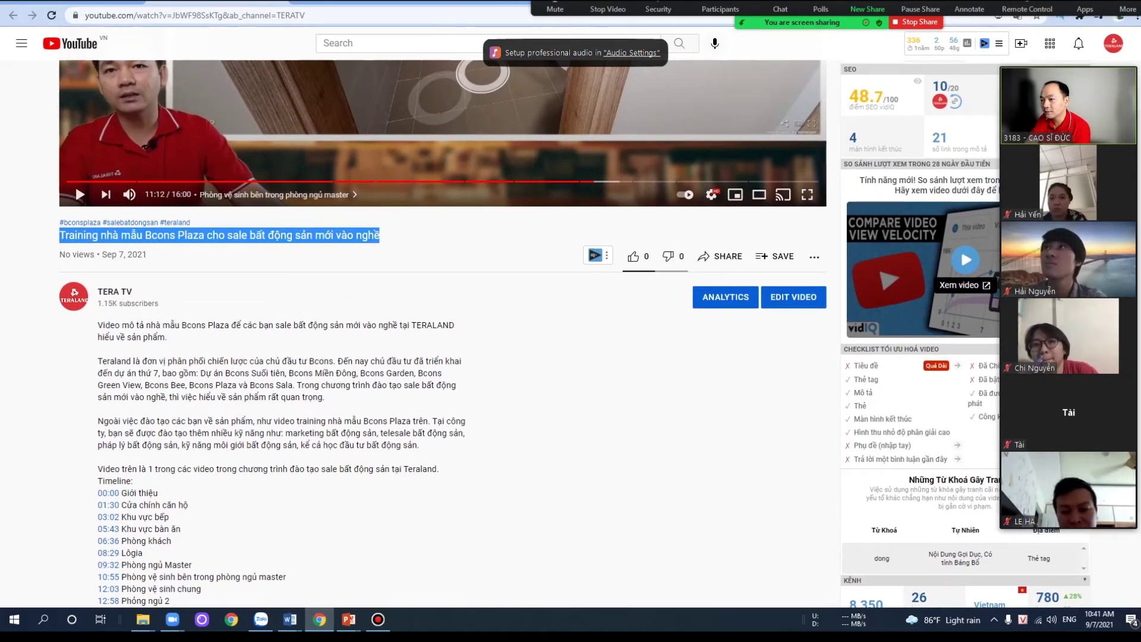
mouse_move(936, 365)
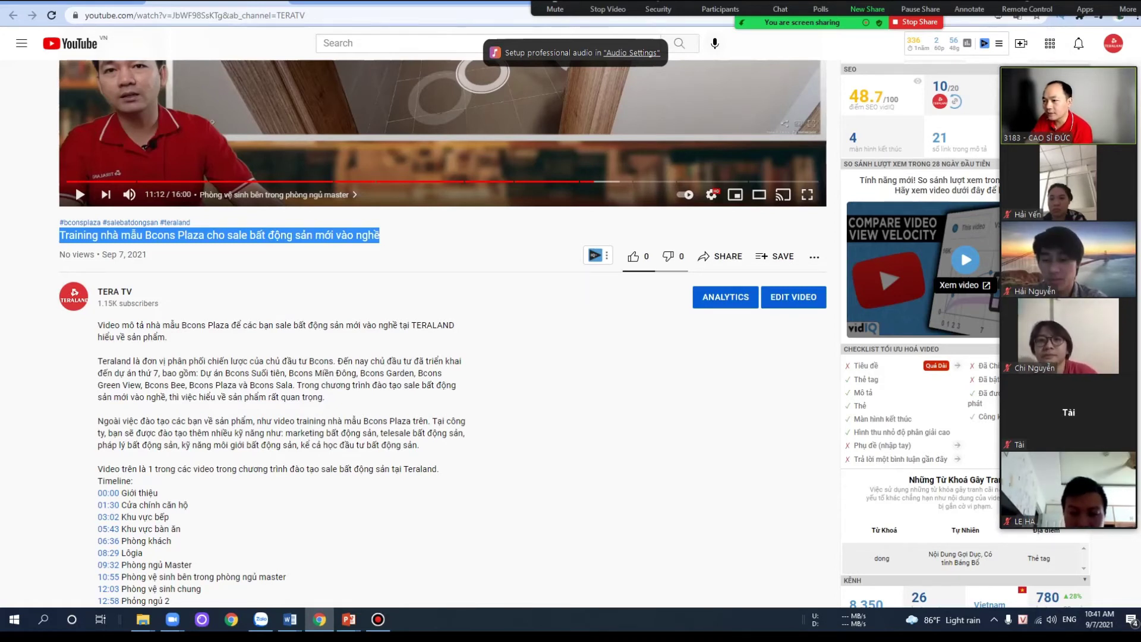
triple_click(860, 405)
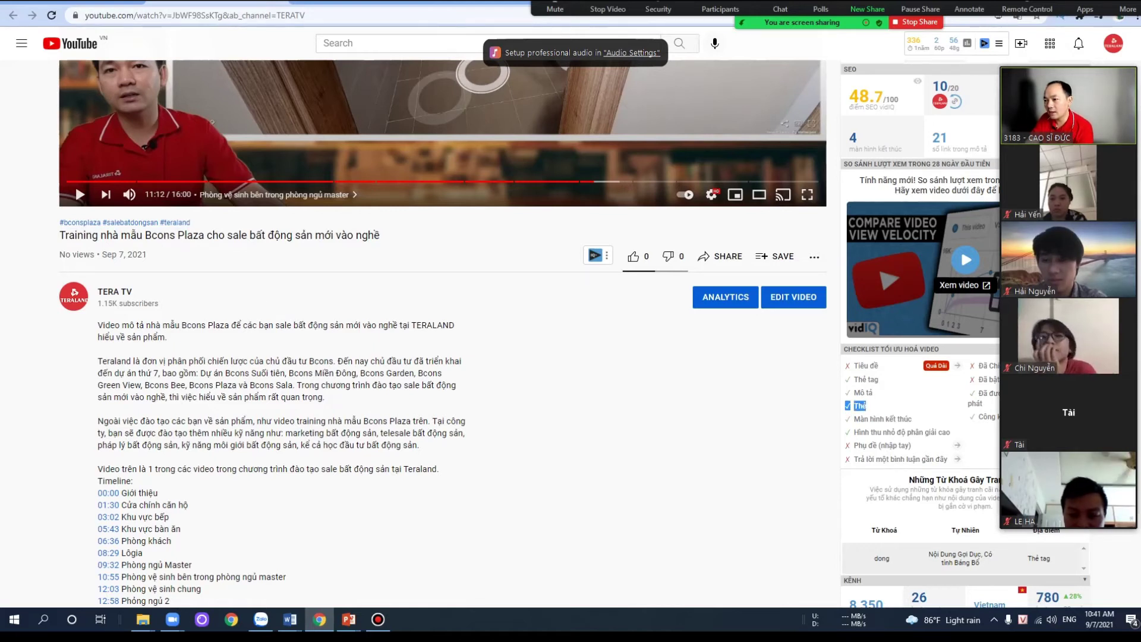
- Examine the remaining vidIQ checklist items from "Màn hình kết thúc" onward, along with the description, keyword statistics and video tags
triple_click(882, 419)
left_click_drag(846, 432, 941, 432)
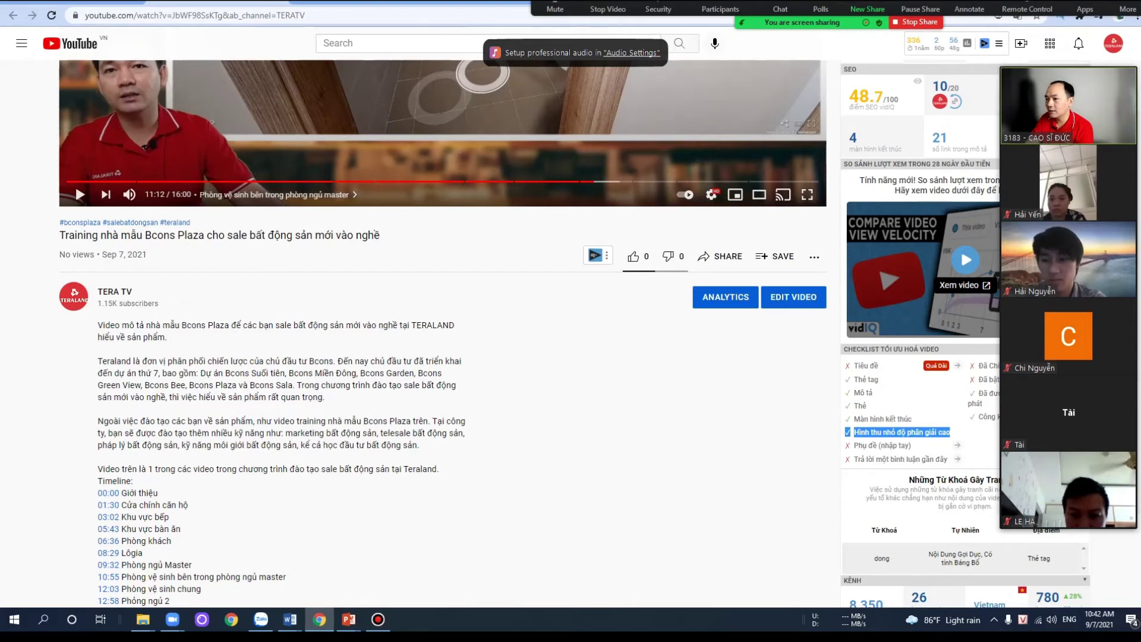
left_click_drag(969, 366, 984, 366)
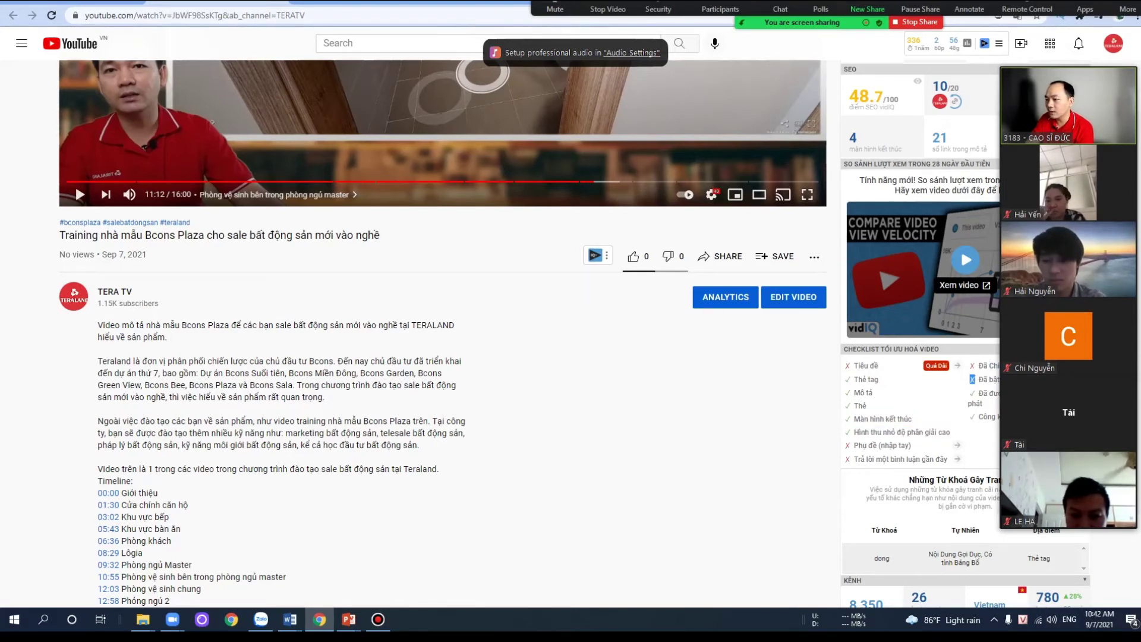
left_click_drag(976, 379, 984, 379)
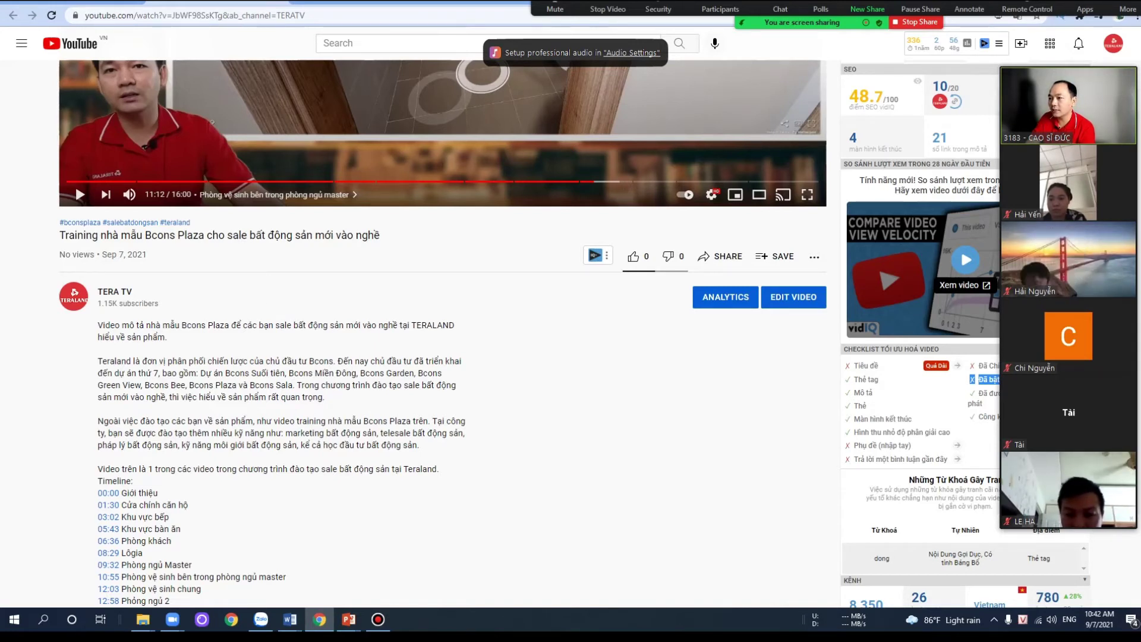
scroll(442, 333, "down", 1)
scroll(442, 333, "up", 1)
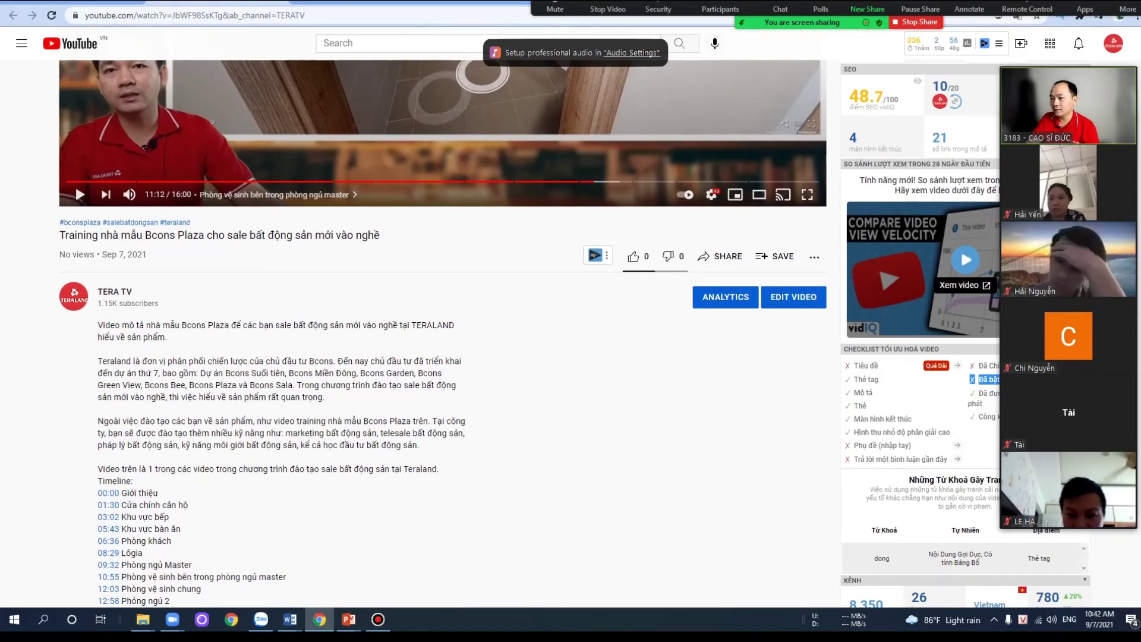
scroll(443, 333, "down", 1)
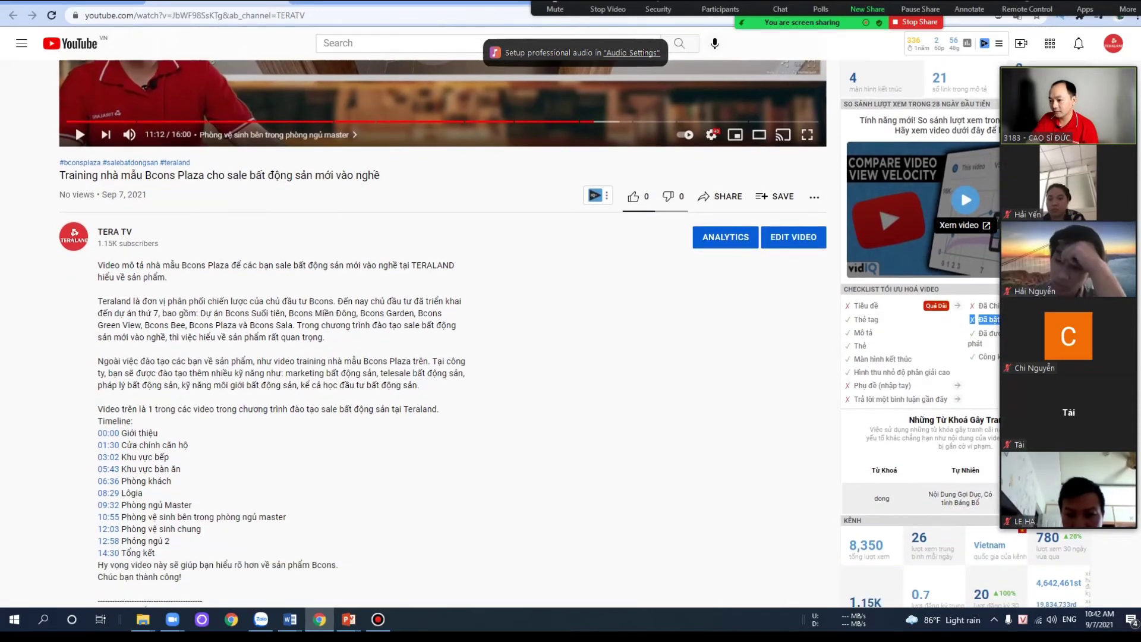
scroll(442, 333, "down", 2)
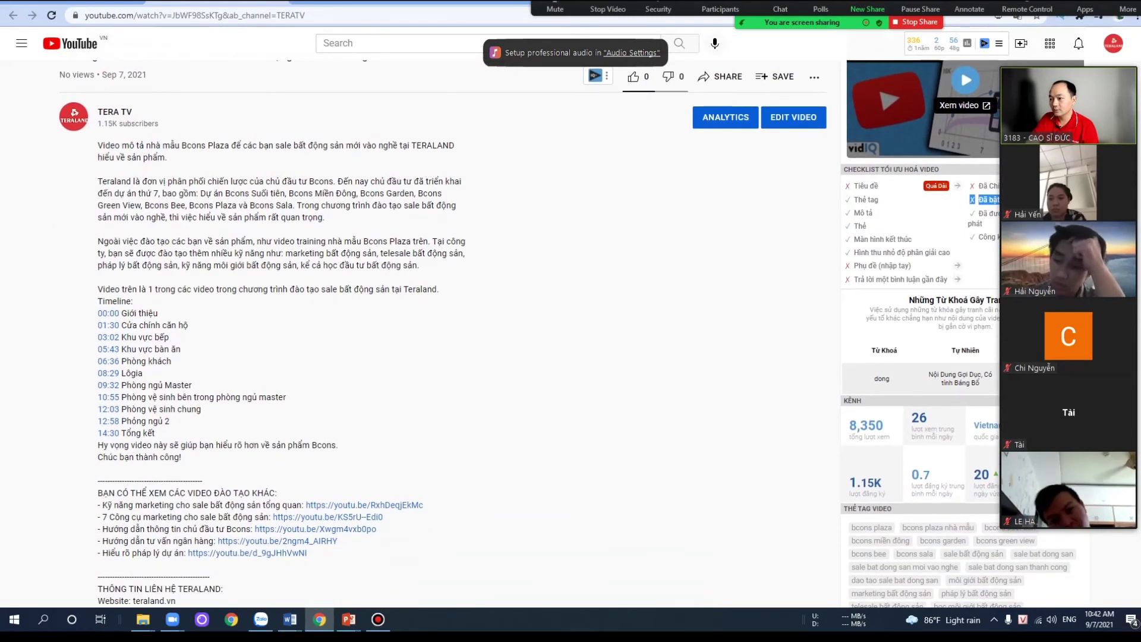
scroll(443, 333, "down", 3)
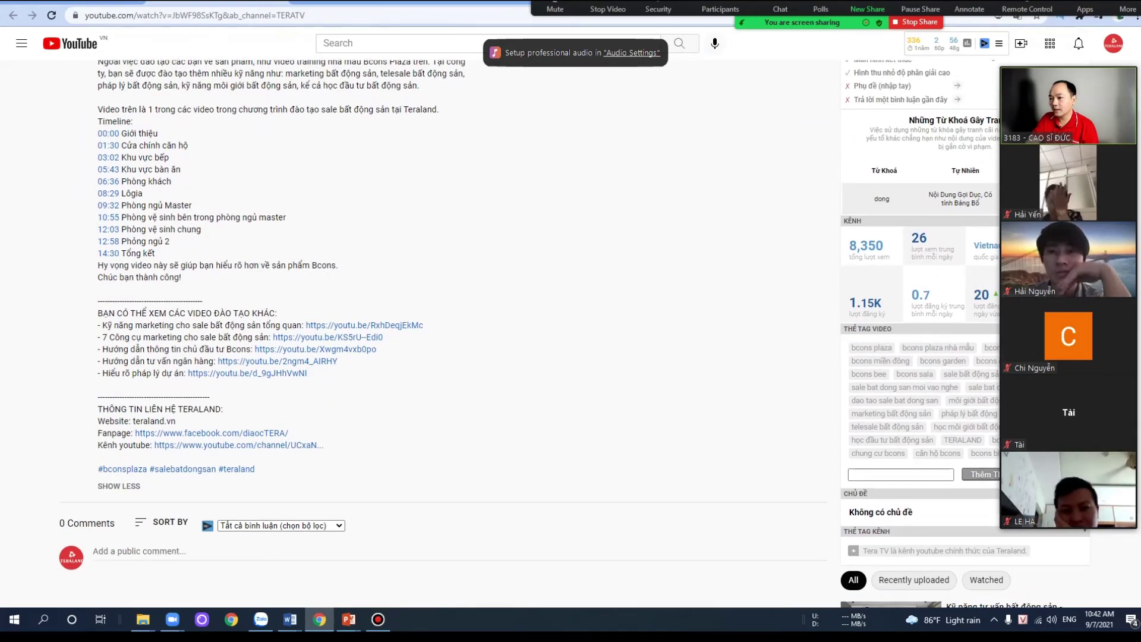
scroll(443, 333, "up", 9)
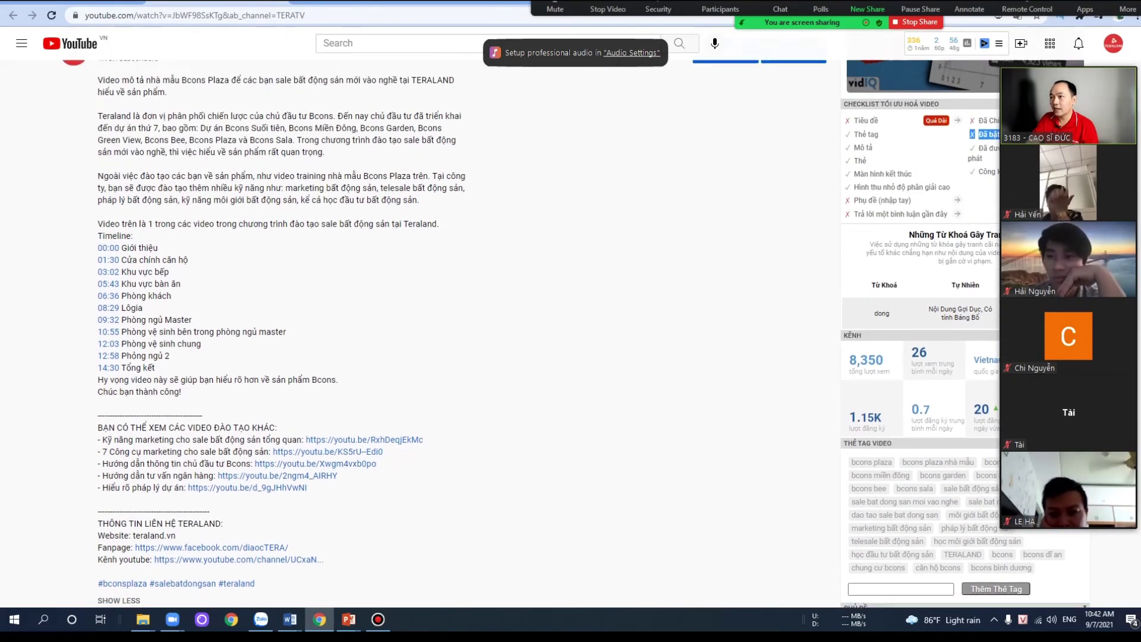
- Examine the vidIQ SEO score breakdown for the Bcons Plaza video, covering its Actionable and Performance parts
scroll(886, 345, "up", 2)
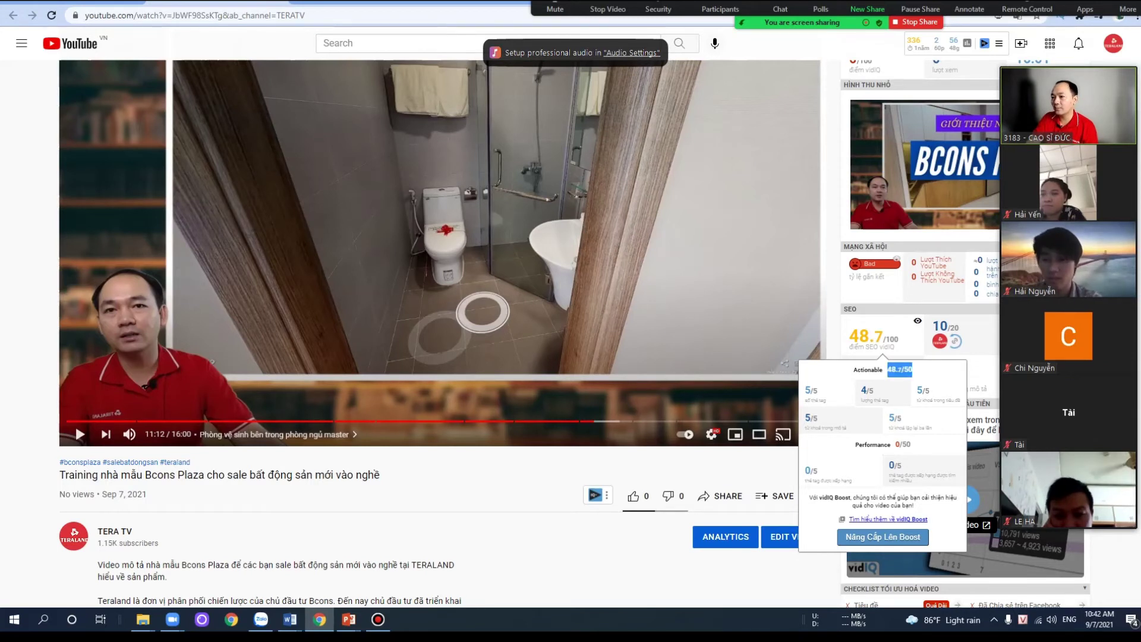
left_click_drag(854, 444, 910, 445)
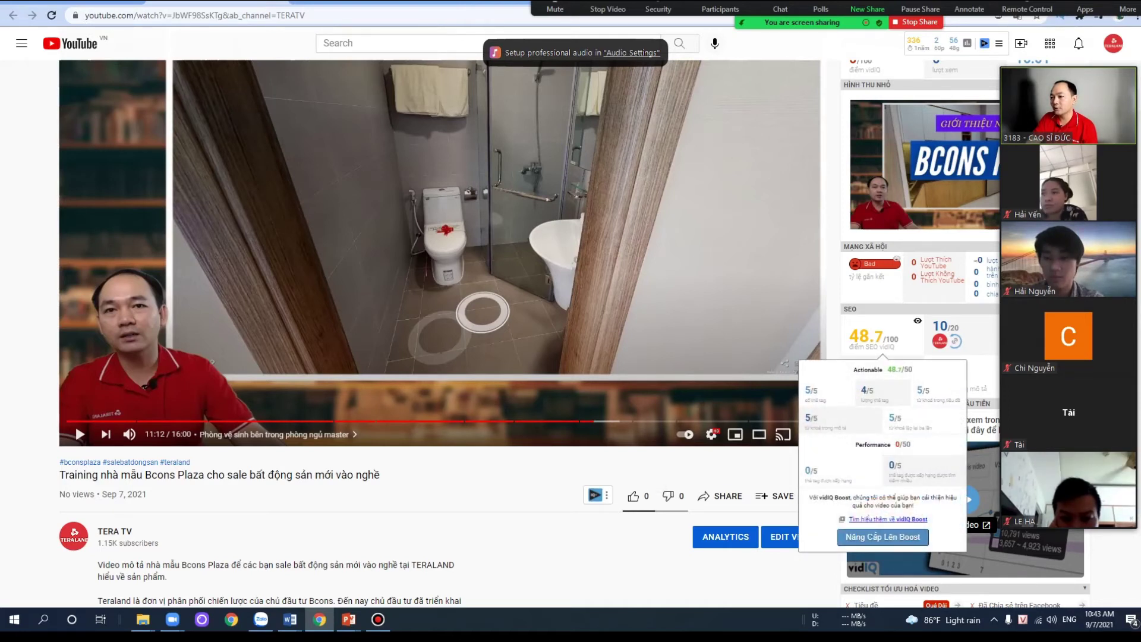
left_click_drag(856, 444, 910, 445)
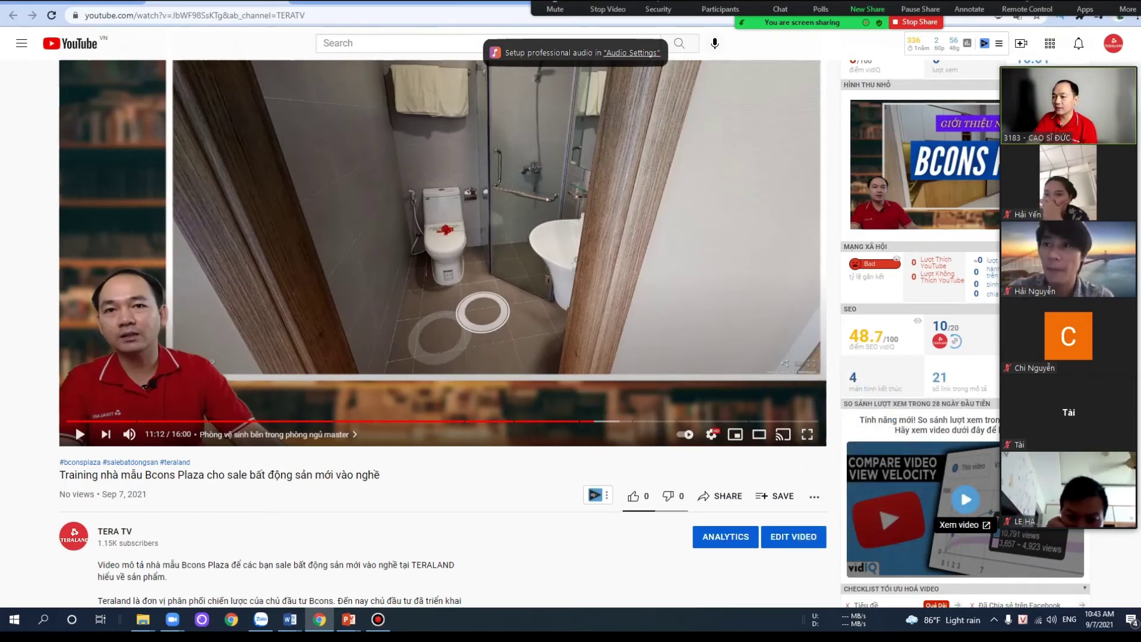
mouse_move(874, 335)
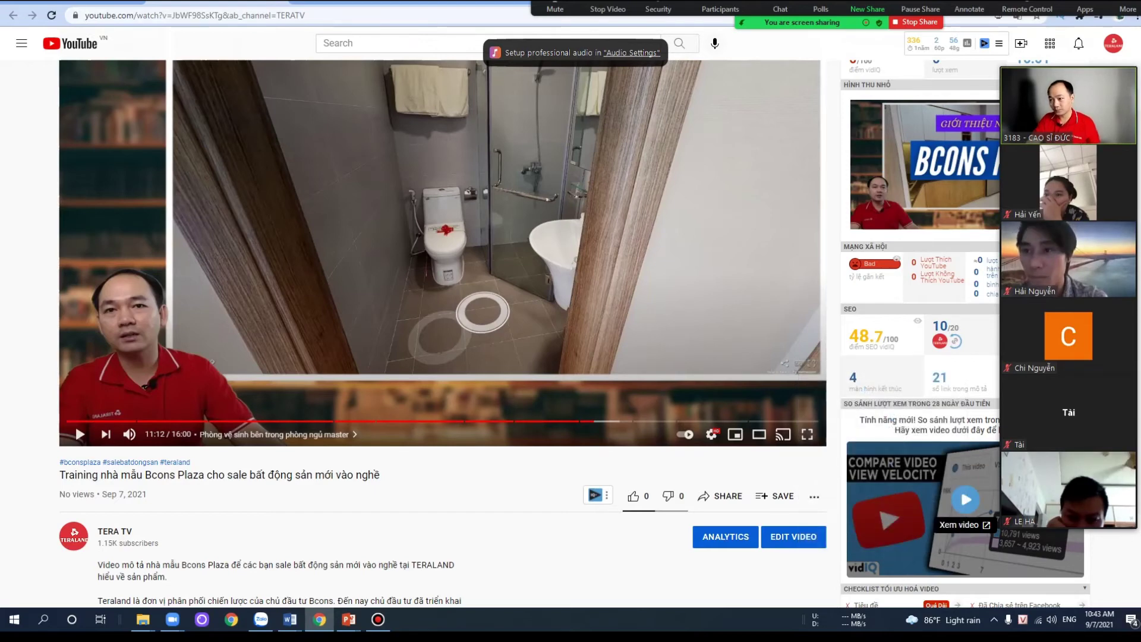
- Open the public comment field beneath the Bcons Plaza video's description
scroll(443, 333, "down", 2)
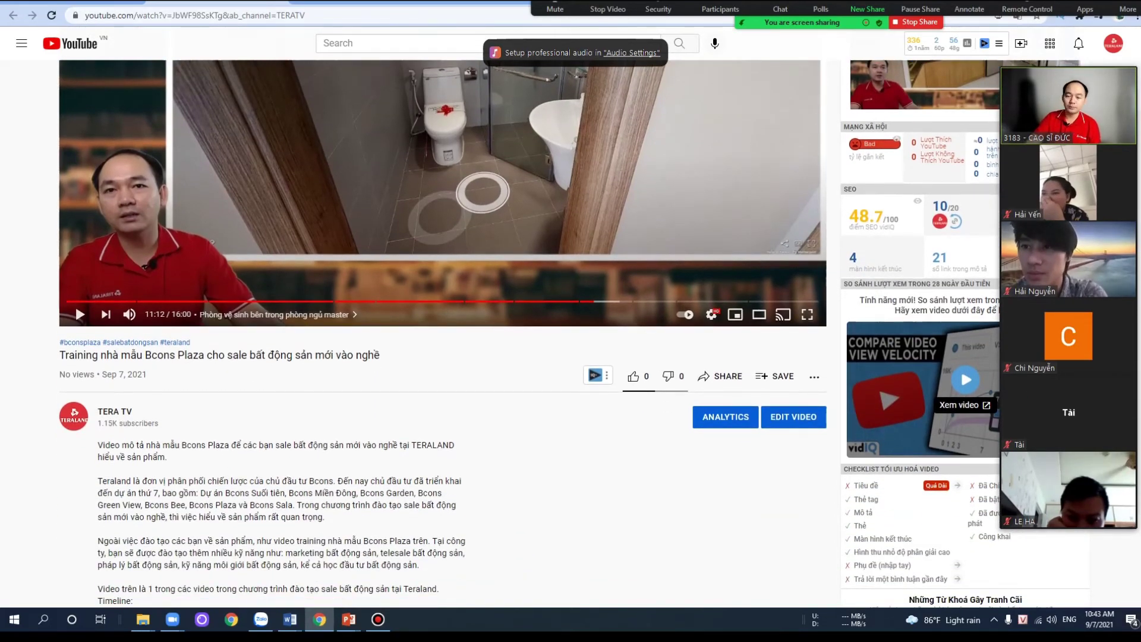
scroll(443, 333, "down", 7)
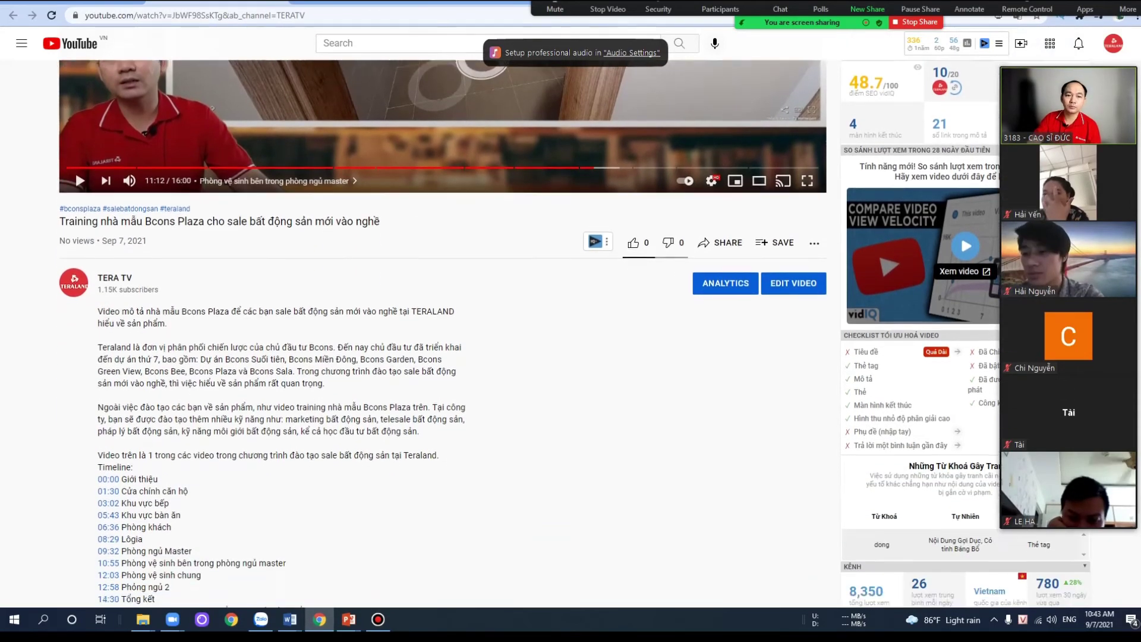
scroll(443, 332, "down", 4)
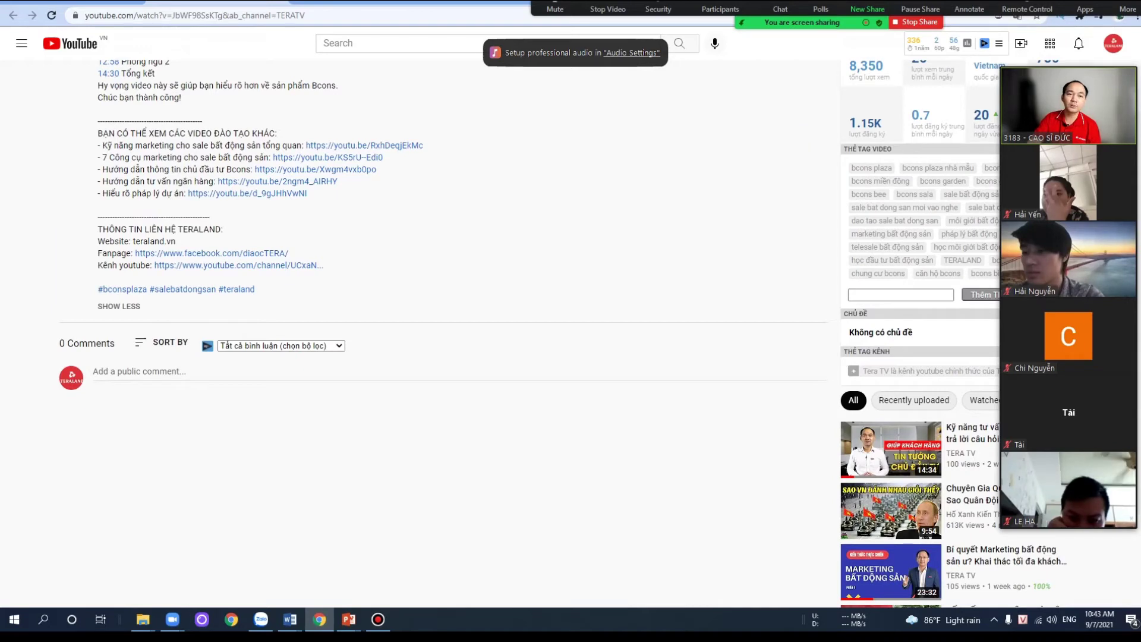
left_click(140, 371)
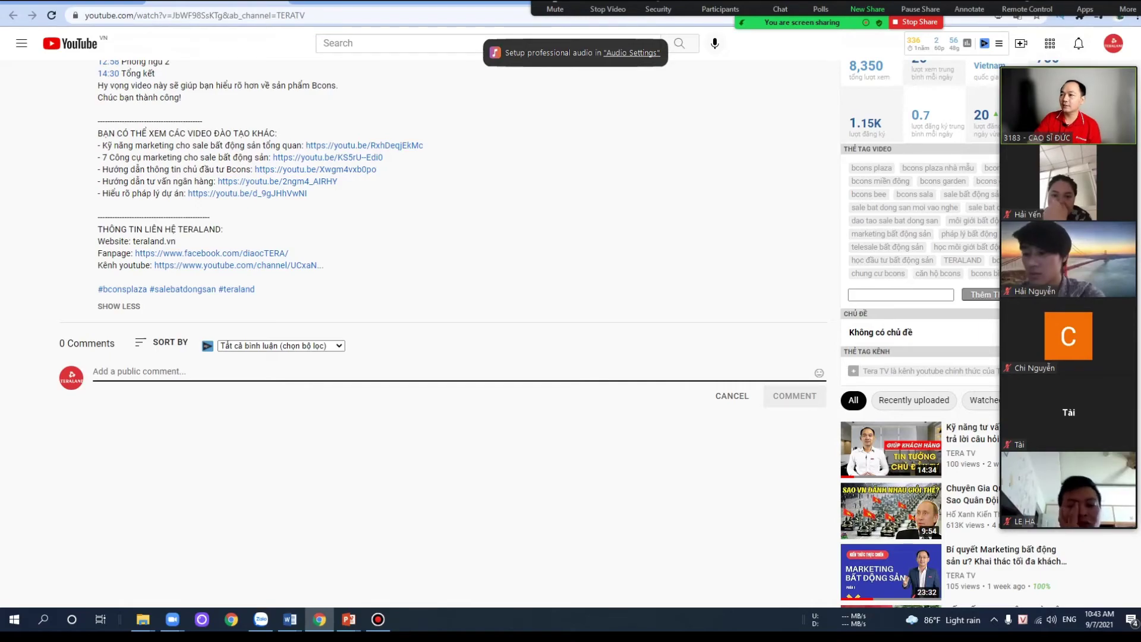
- Search YouTube for "teraland" and open the video "7 công cụ marketing bất động sản, bạn đã khai thác hết chưa?"
scroll(416, 332, "up", 4)
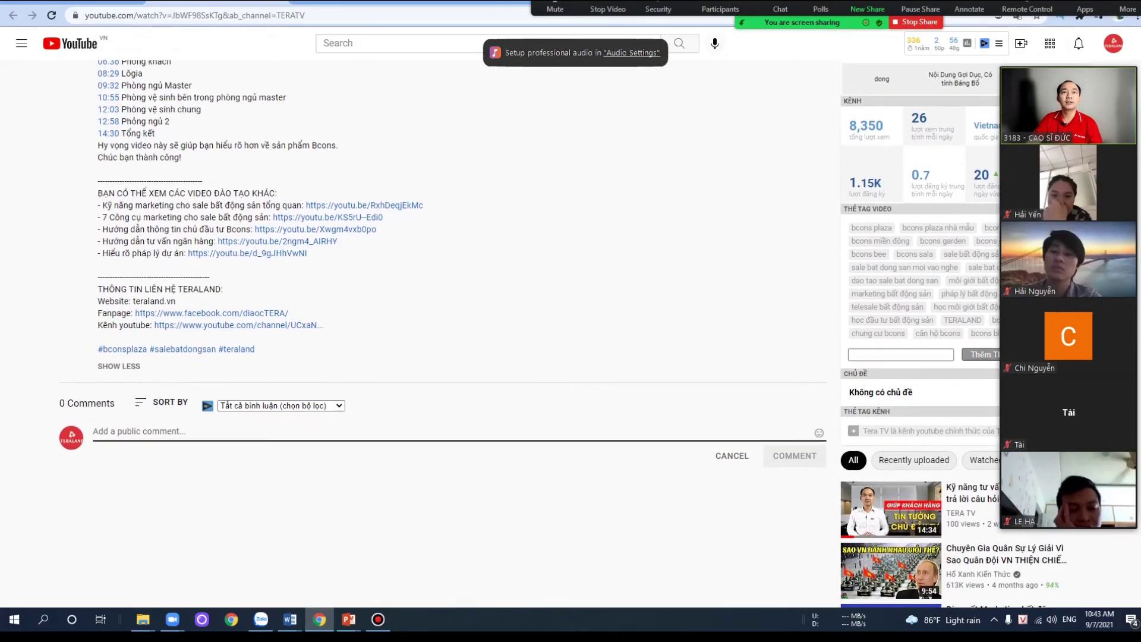
scroll(416, 332, "up", 10)
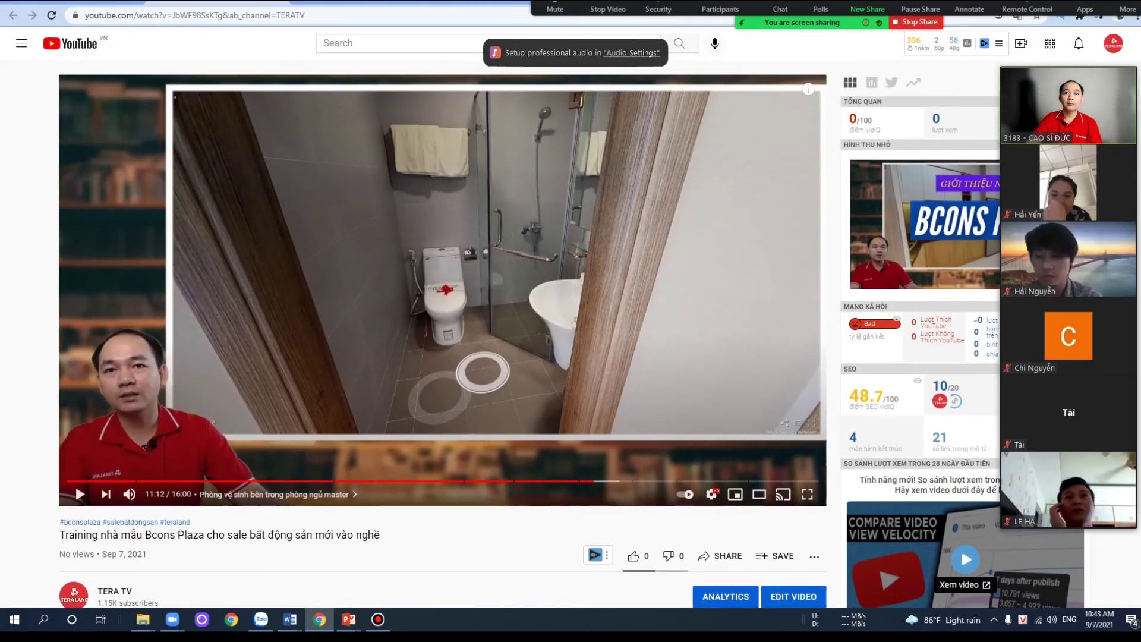
left_click(392, 43)
type("ter")
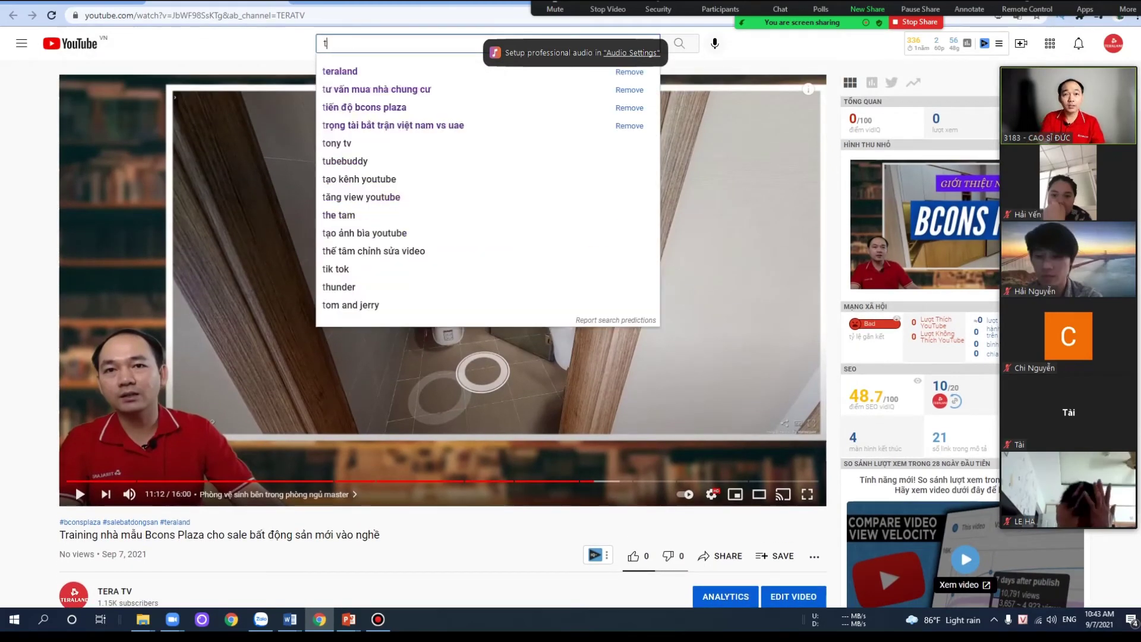
type("aland")
key("Return")
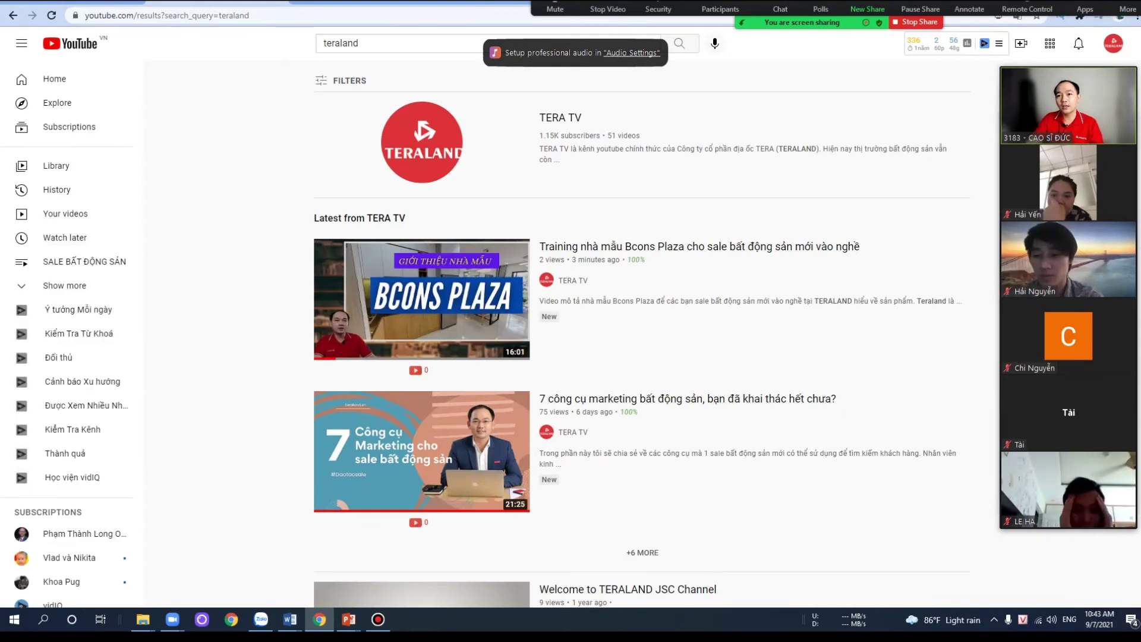
scroll(369, 392, "down", 1)
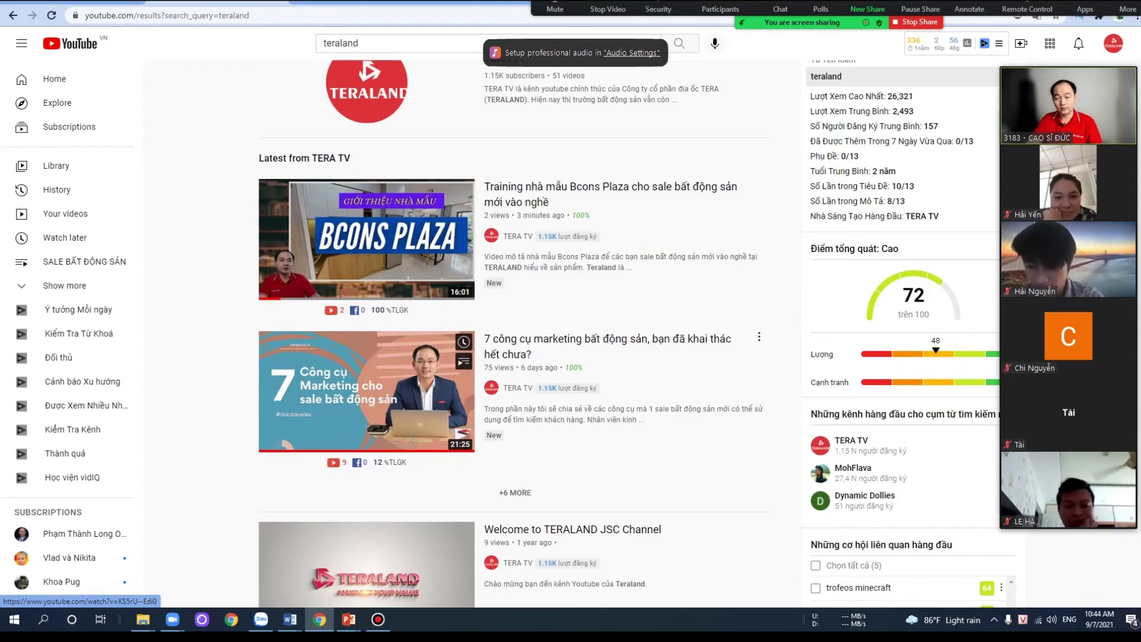
left_click(367, 391)
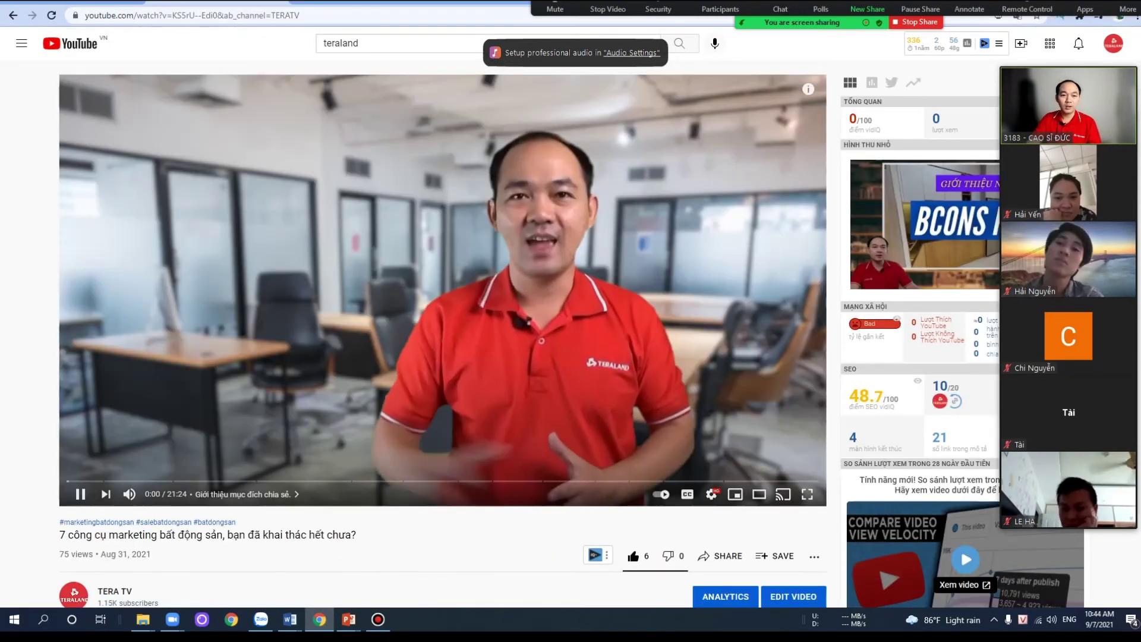
- Pause playback and copy the full TERA TV comment inviting viewers to subscribe, including its channel subscription link
scroll(442, 333, "down", 5)
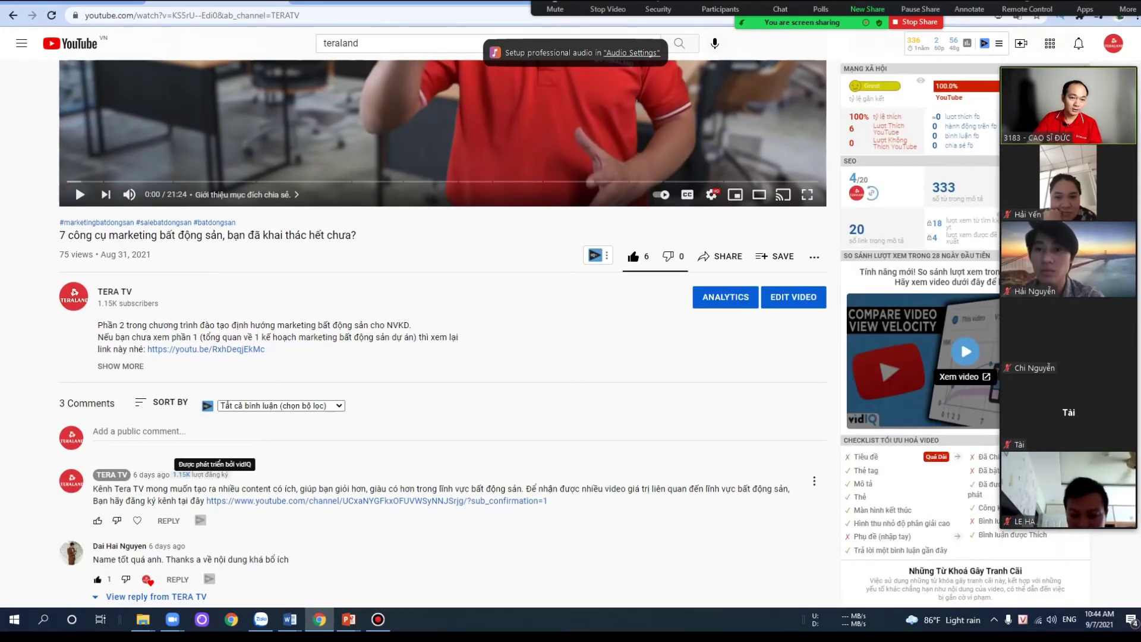
scroll(443, 333, "down", 1)
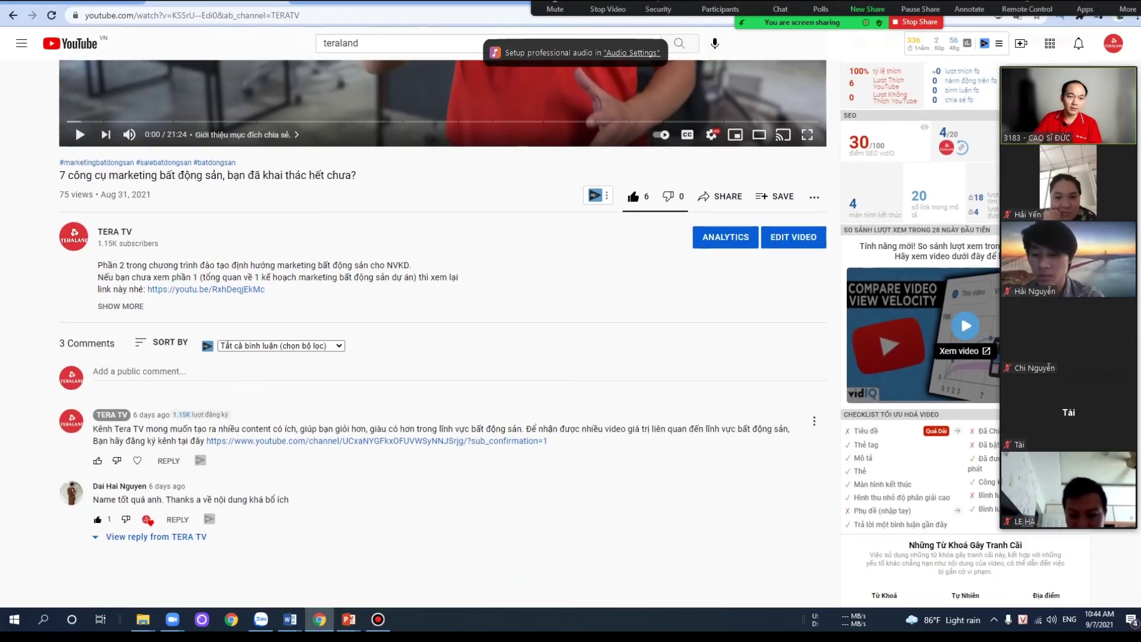
left_click_drag(92, 428, 547, 441)
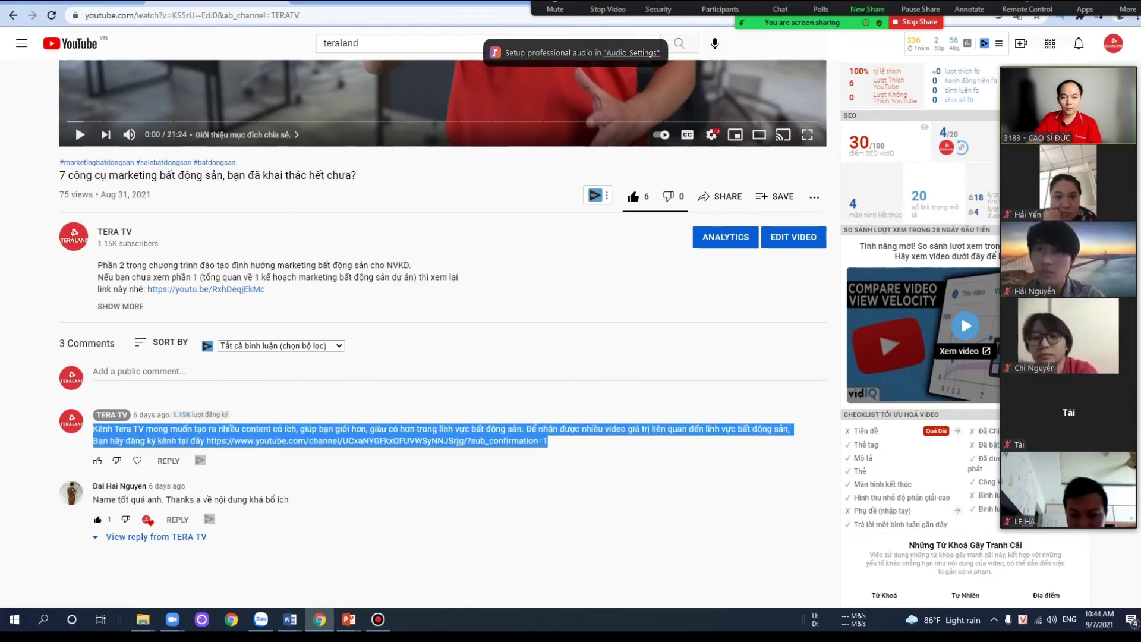
- Paste the copied comment into a new Notepad document, select all of its text, and minimize the window
key("alt+Tab")
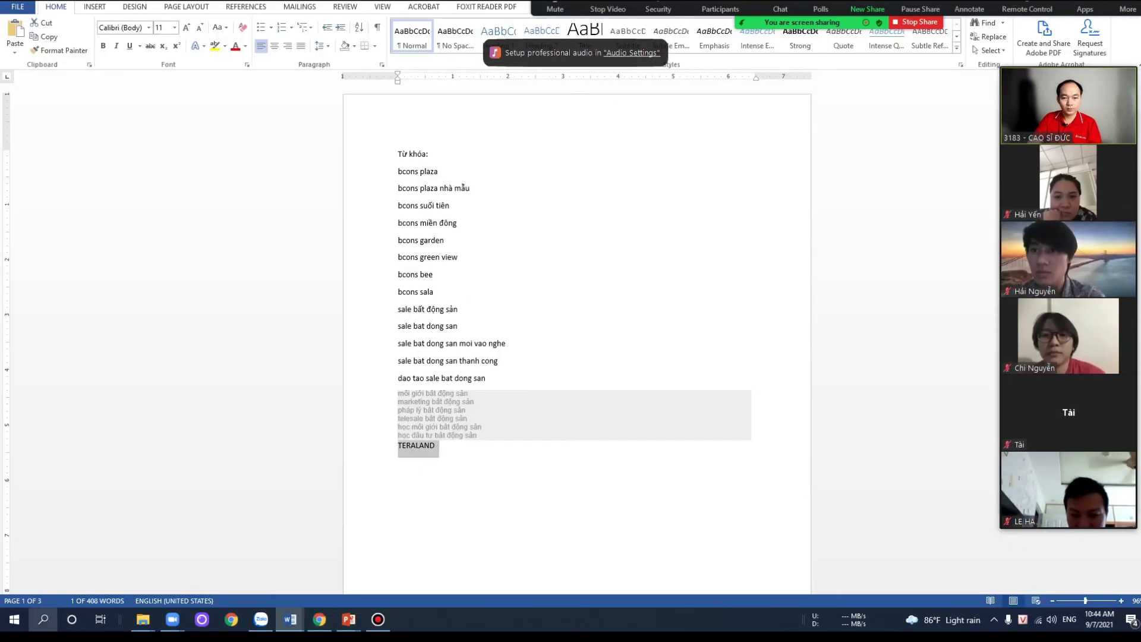
left_click(43, 620)
type("n")
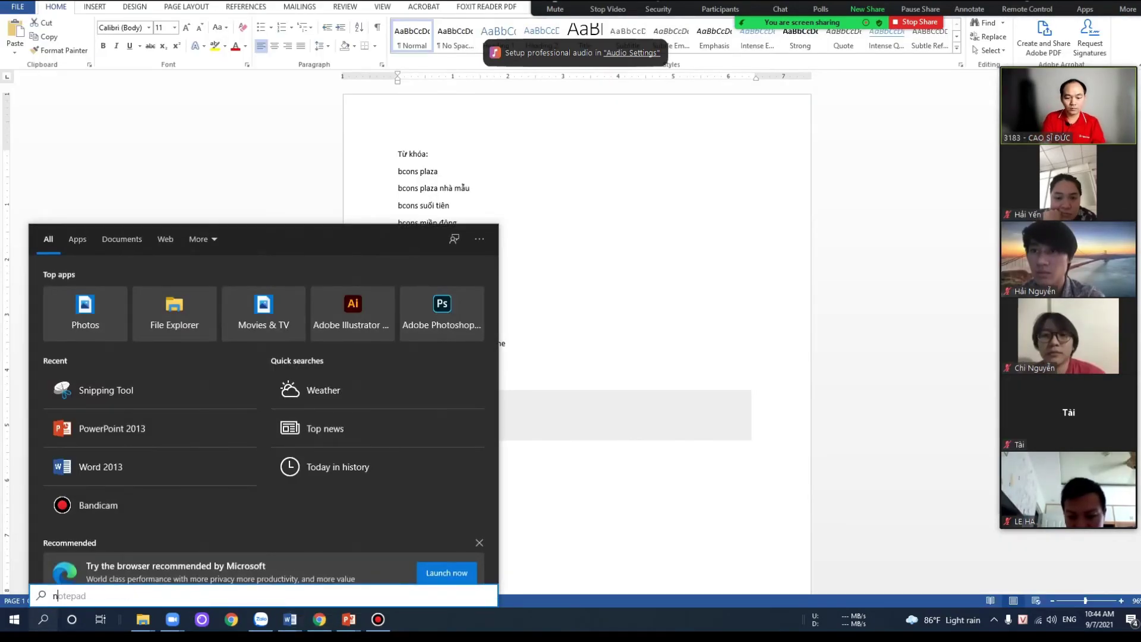
type("ote")
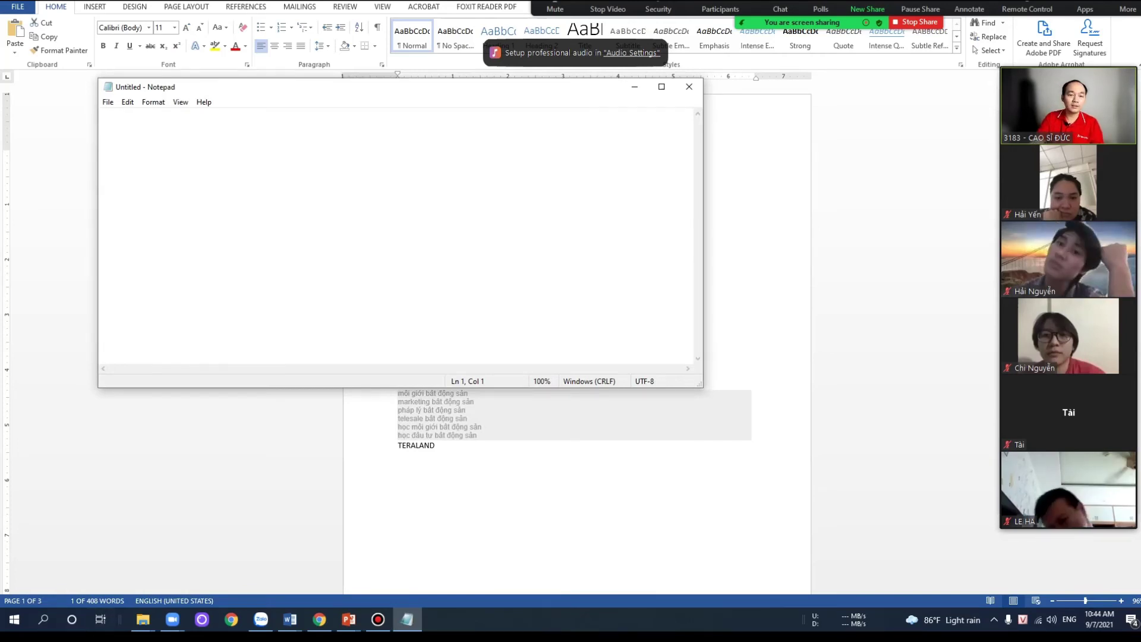
key("ctrl+v")
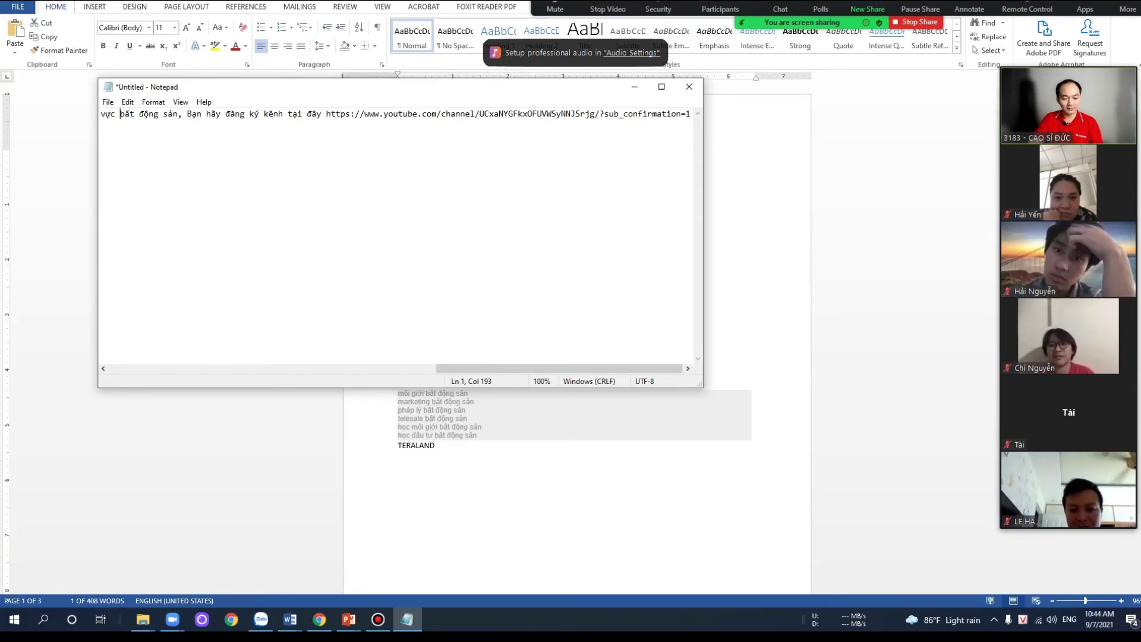
key("ctrl+a")
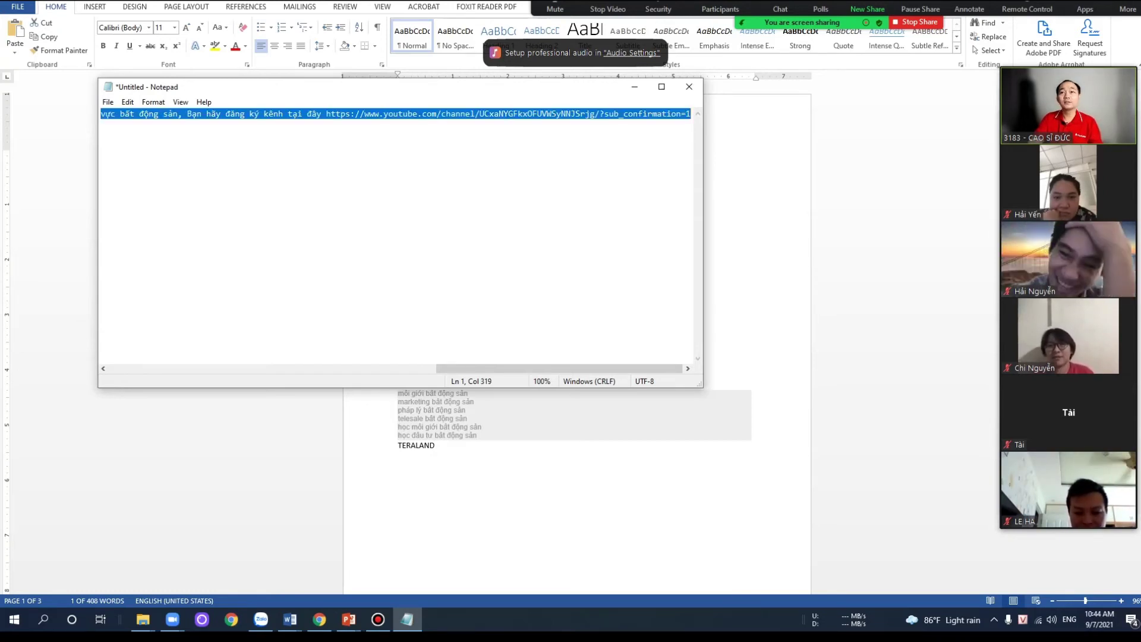
left_click(635, 86)
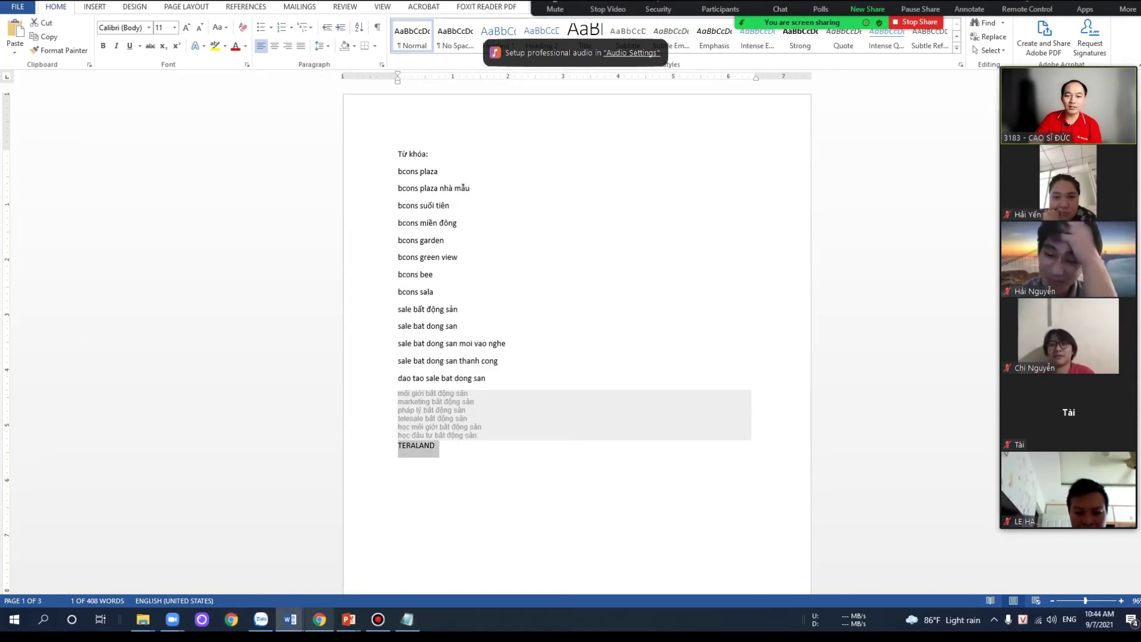
- Switch back to Chrome and return to the watch page of "Training nhà mẫu Bcons Plaza cho sale bất động sản mới vào nghề"
key("alt+Tab")
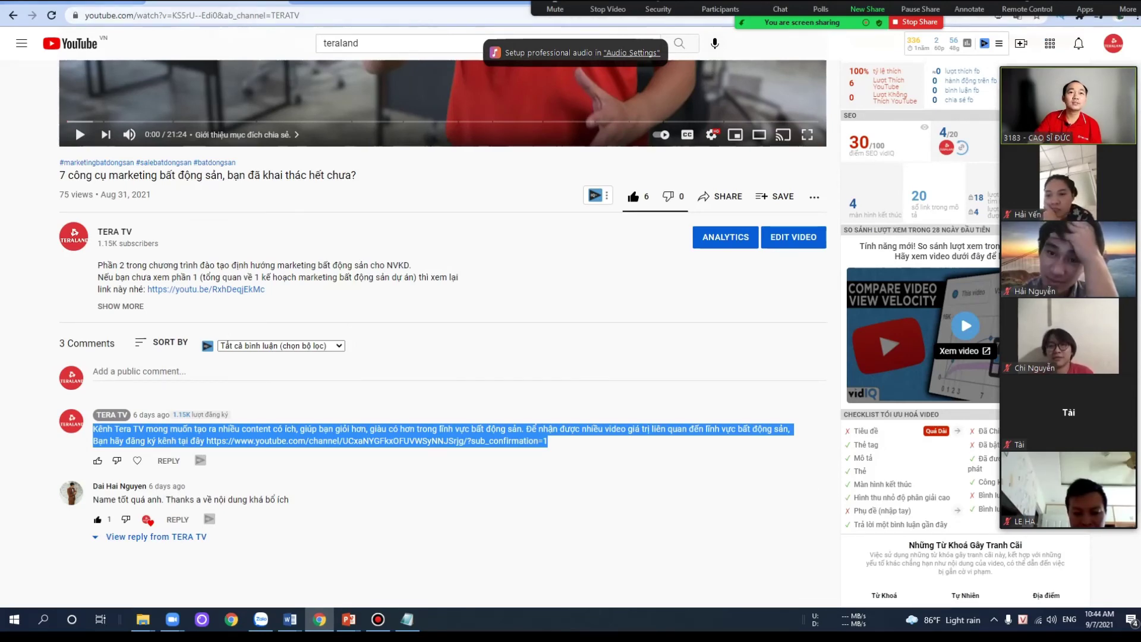
key("ctrl+Tab")
key("ctrl+shift+Tab")
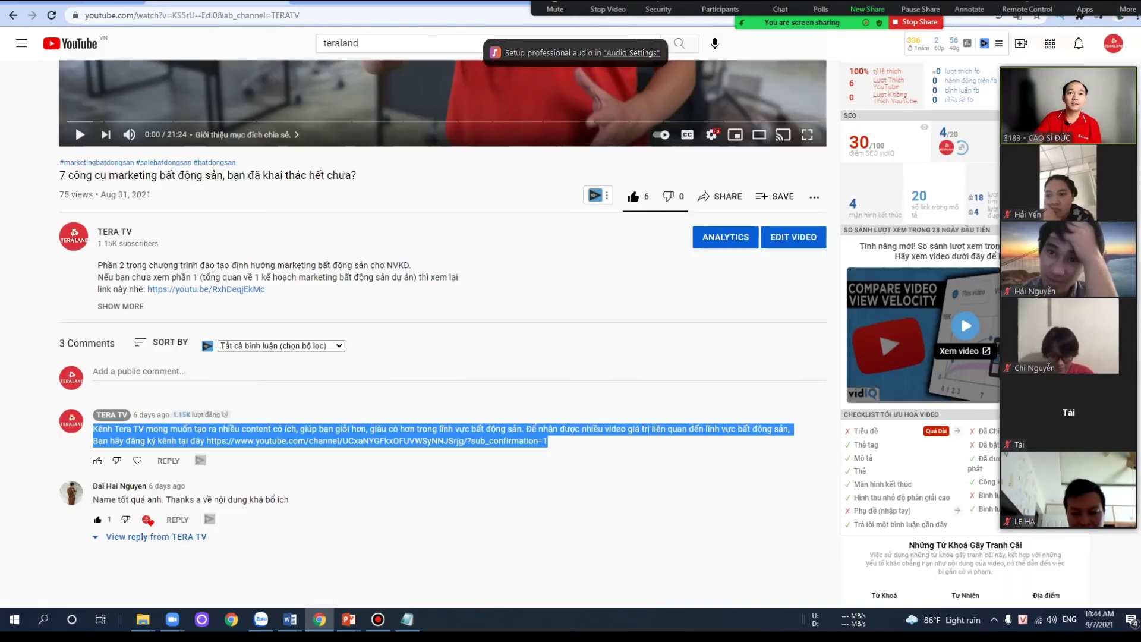
key("ctrl+shift+Tab")
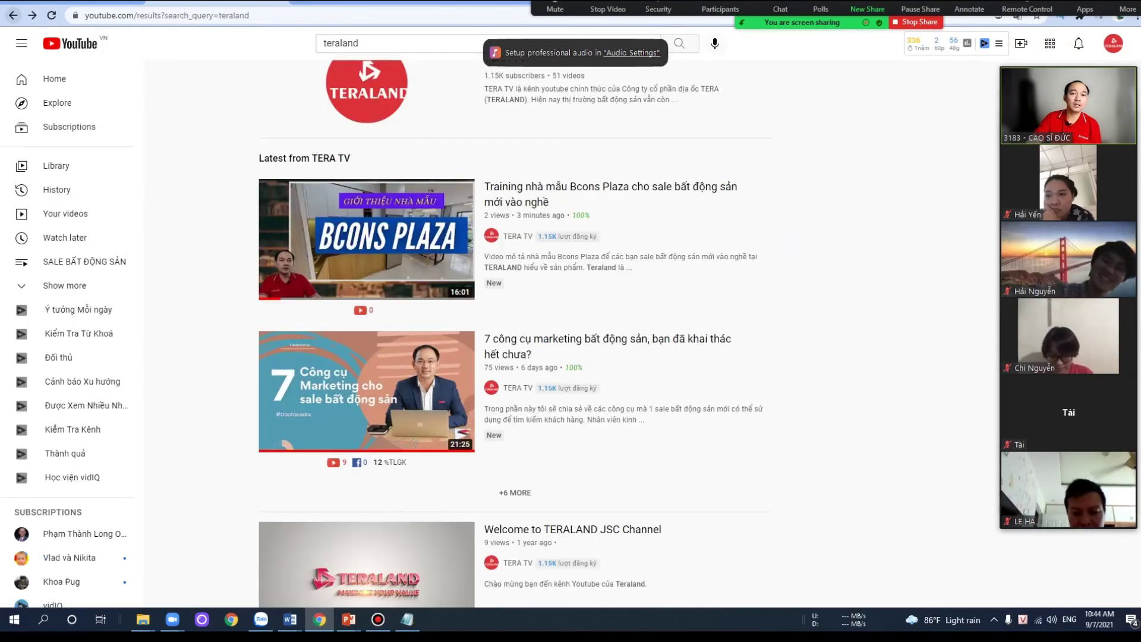
key("ctrl+Tab")
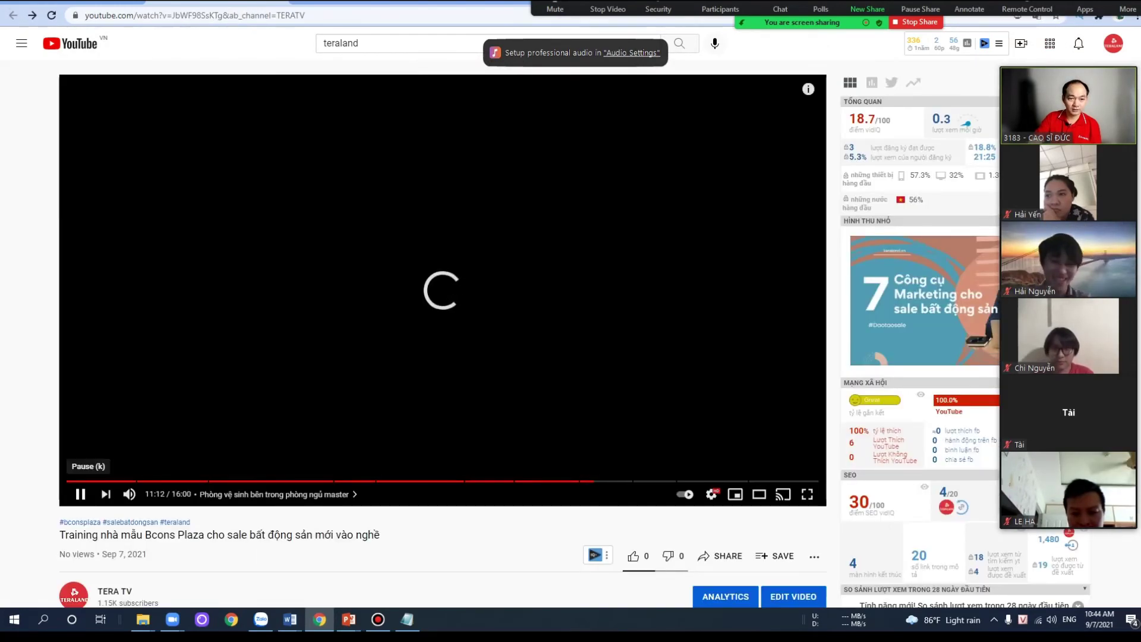
- Pause the Bcons Plaza training video and paste the copied subscription-invitation text into a new public comment
left_click(81, 494)
scroll(371, 314, "down", 3)
scroll(371, 314, "down", 3)
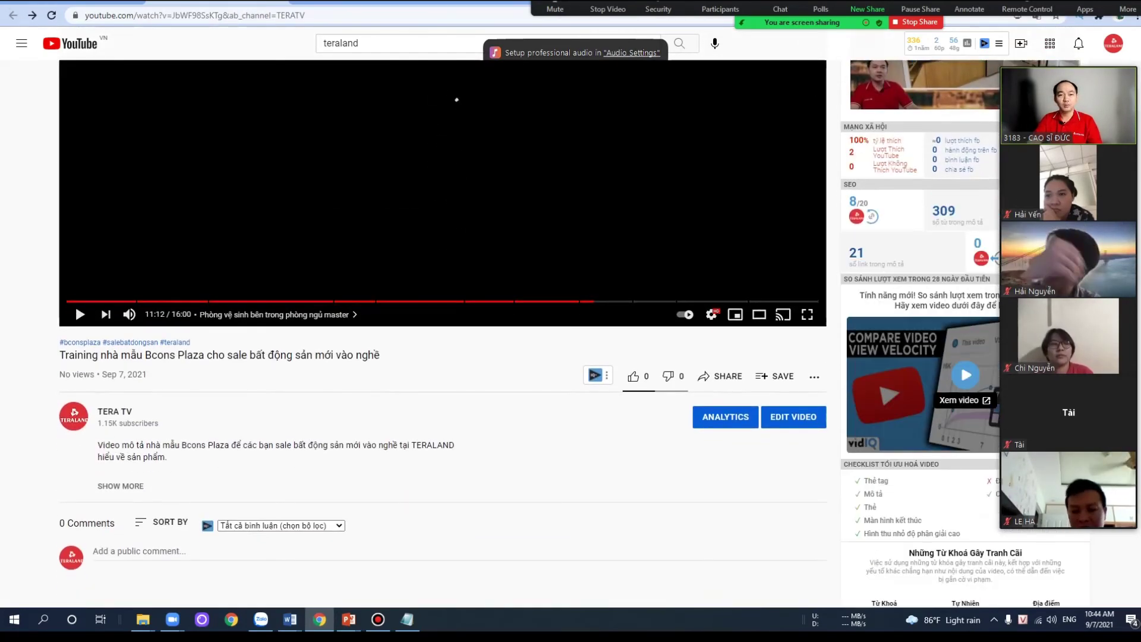
left_click(94, 432)
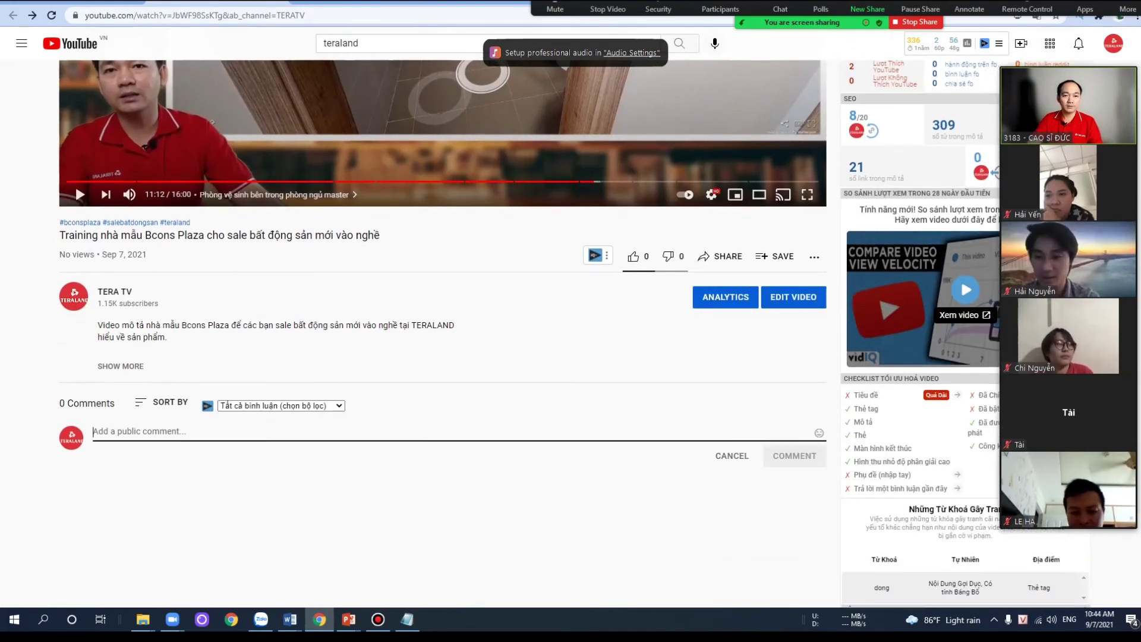
type("Kênh Tera TV mong muốn tạo ra nhiều content có ích, giúp bạn giỏi hơn, giàu có hơn trong lĩnh vực bất động sản. Để nhận được nhiều video giá trị liên quan đến lĩnh vực bất động sản, Bạn hãy đăng ký kênh tại đây https://www.youtube.com/channel/UCxaNYGFkxOFUVWSyNNJSrjg/?sub_confirmation=1")
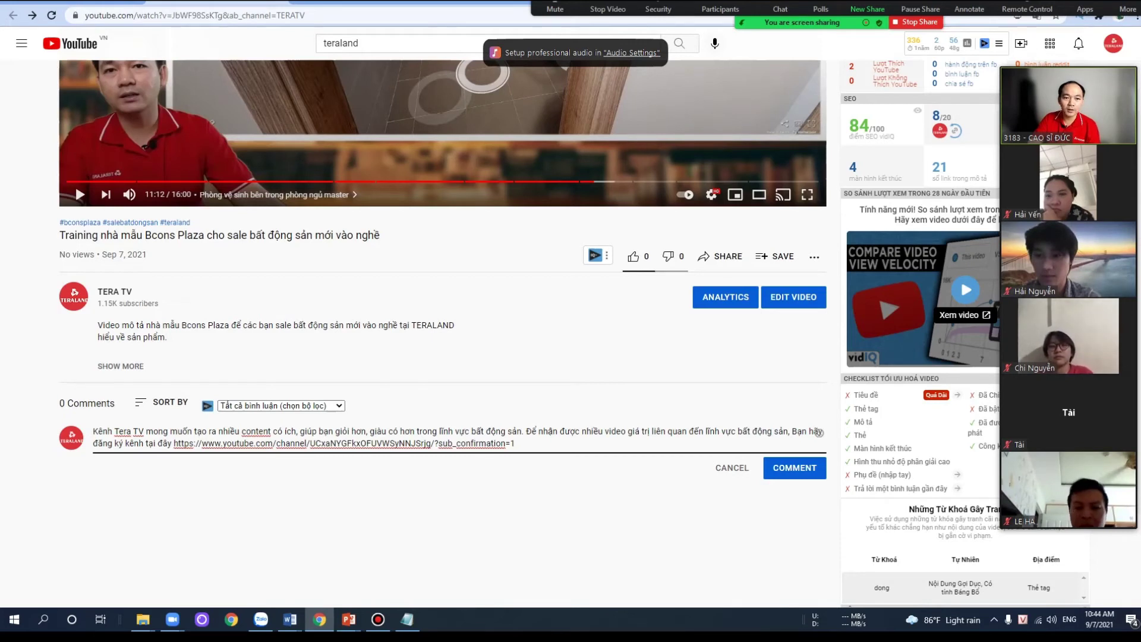
- Select the channel address in the draft comment's link, then search YouTube for "teraland" in the other tab and open the TERA TV channel page
left_click_drag(173, 443, 430, 444)
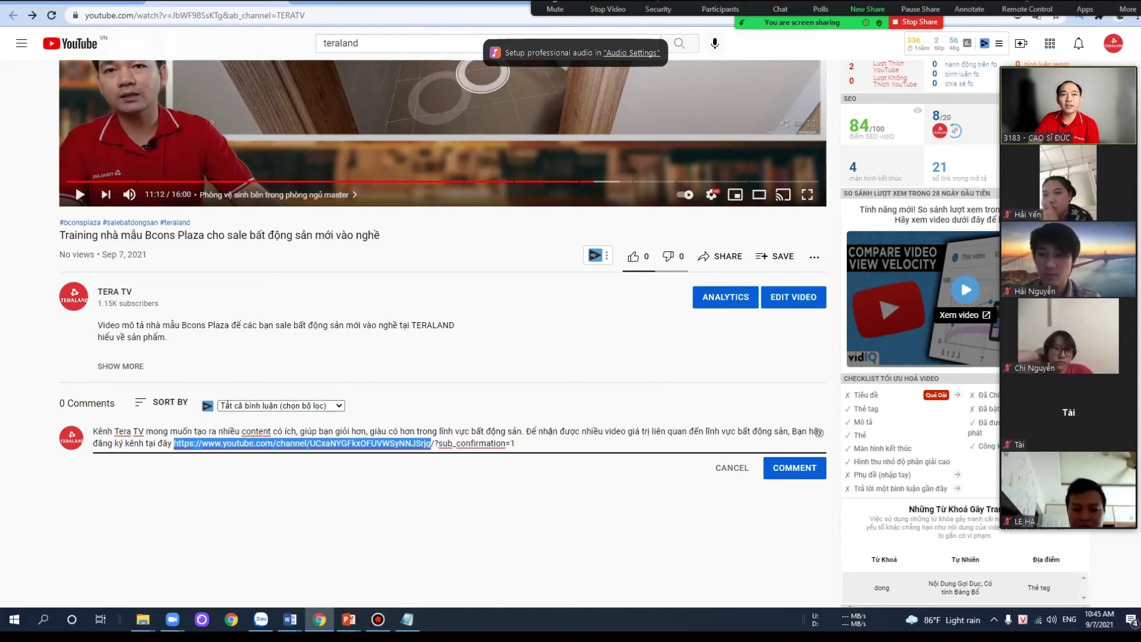
key("ctrl+Tab")
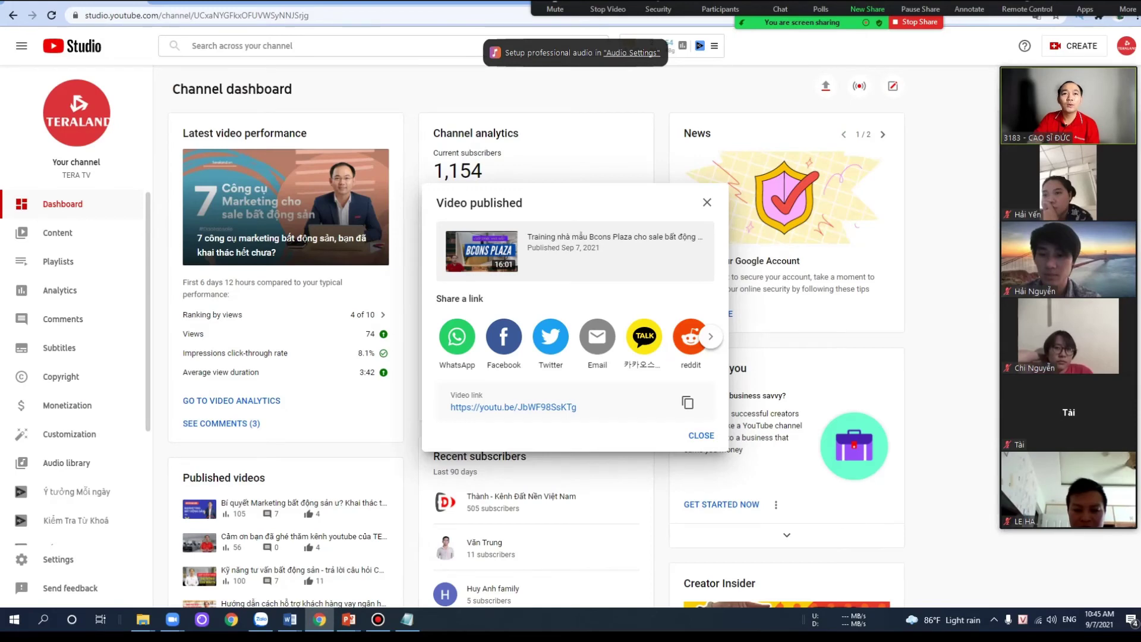
key("ctrl+l")
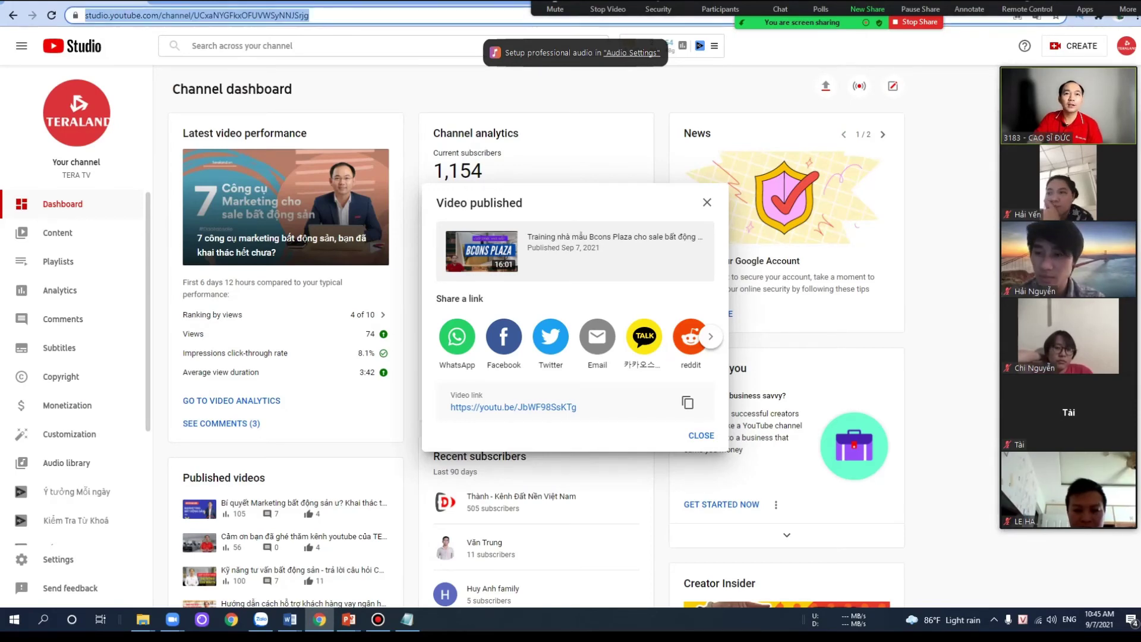
type("youtube.com")
key("Return")
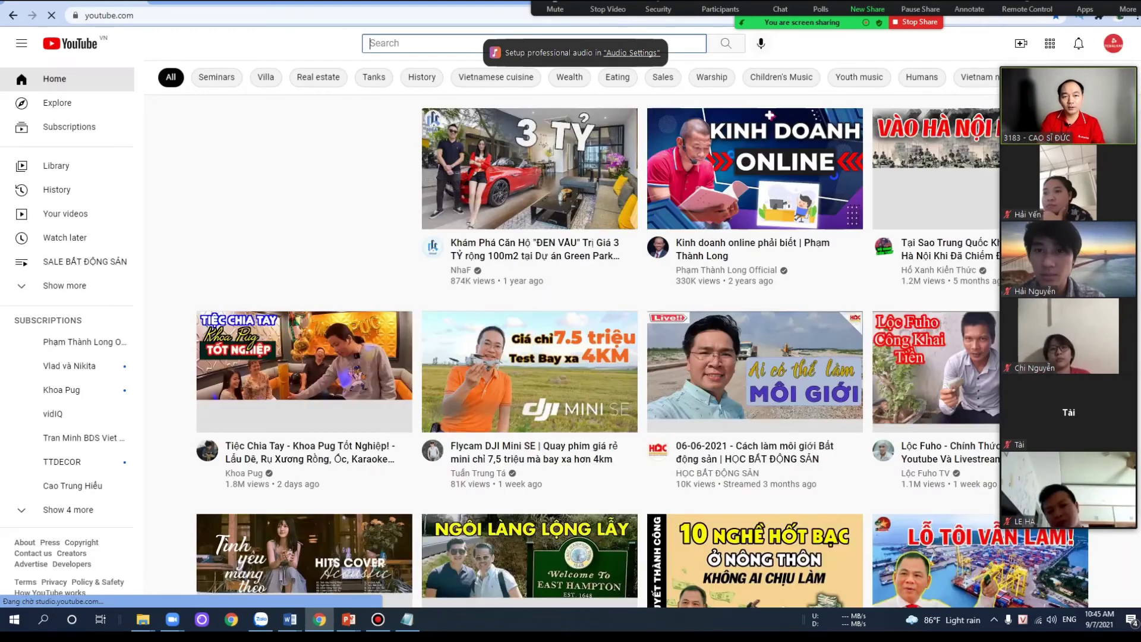
type("tera")
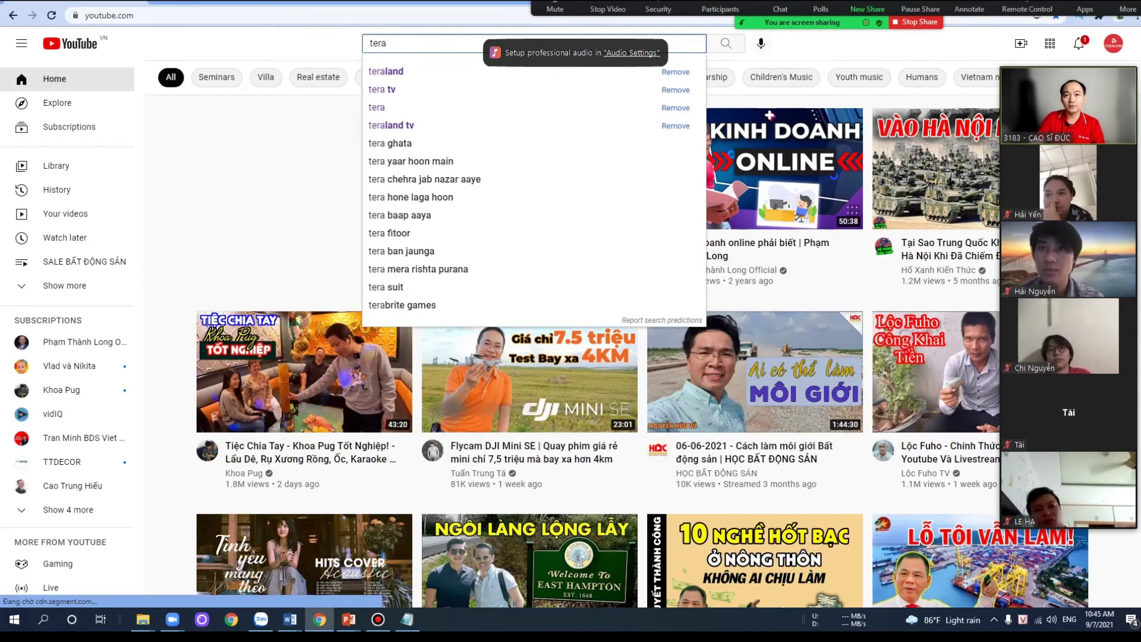
key("Down")
key("Return")
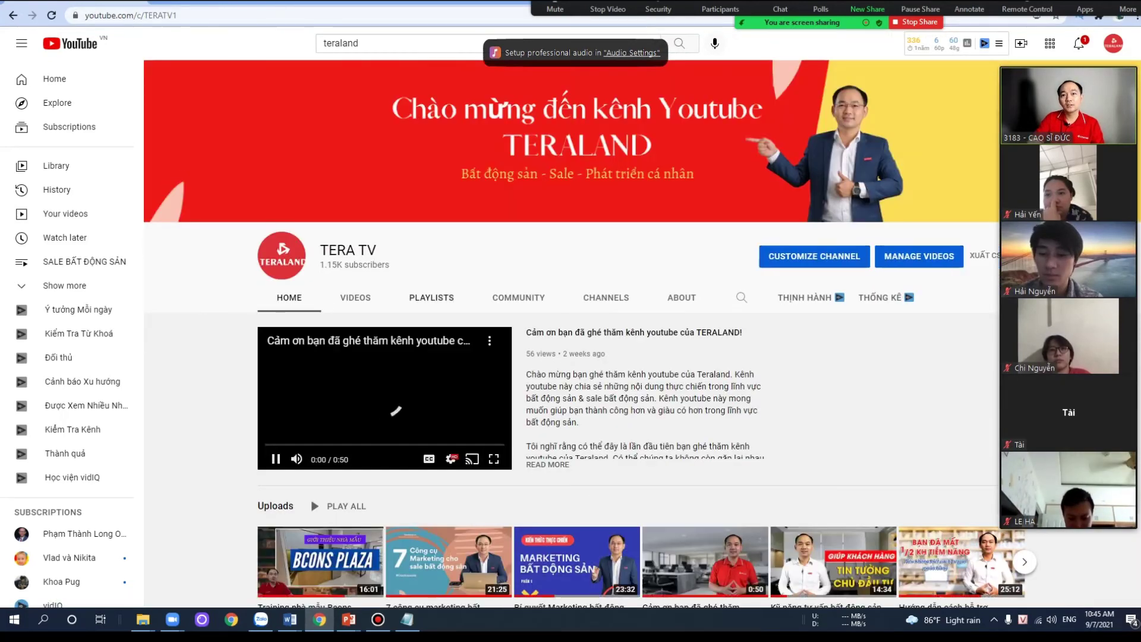
- Copy the channel address youtube.com/c/TERATV1, paste it over the selected address in the draft comment, and pause the channel trailer
left_click(131, 15)
key("ctrl+c")
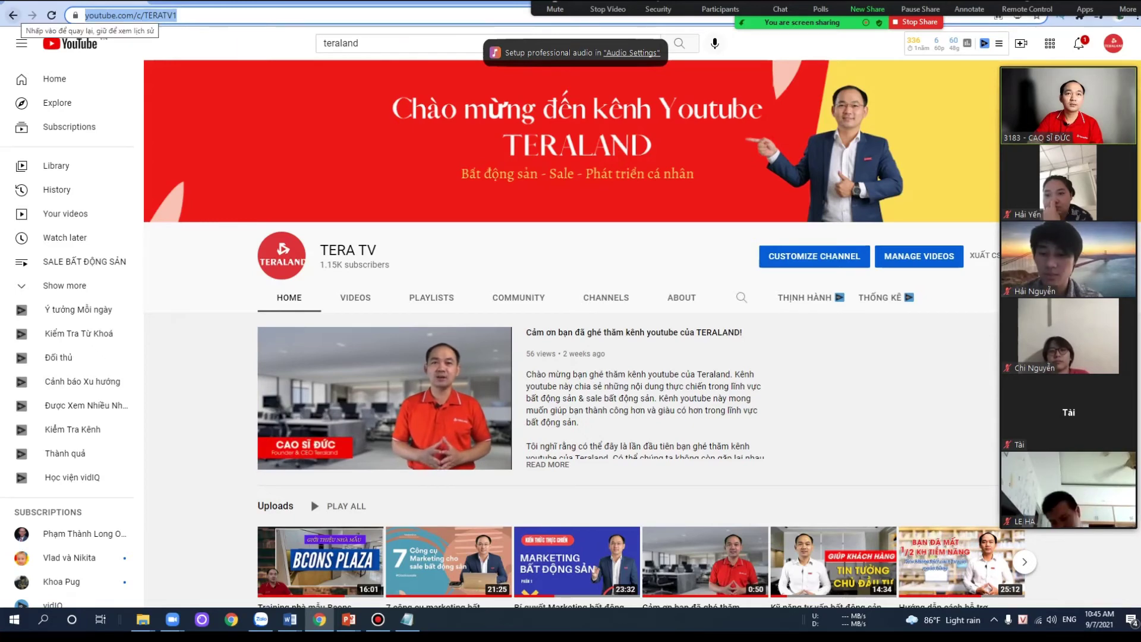
left_click(13, 14)
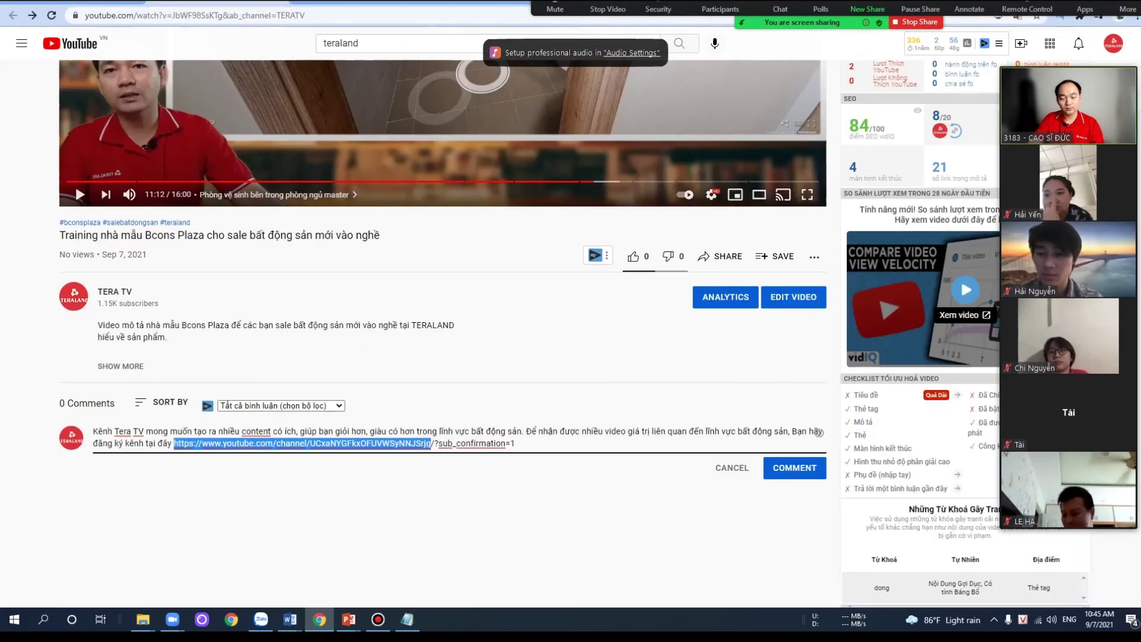
key("ctrl+v")
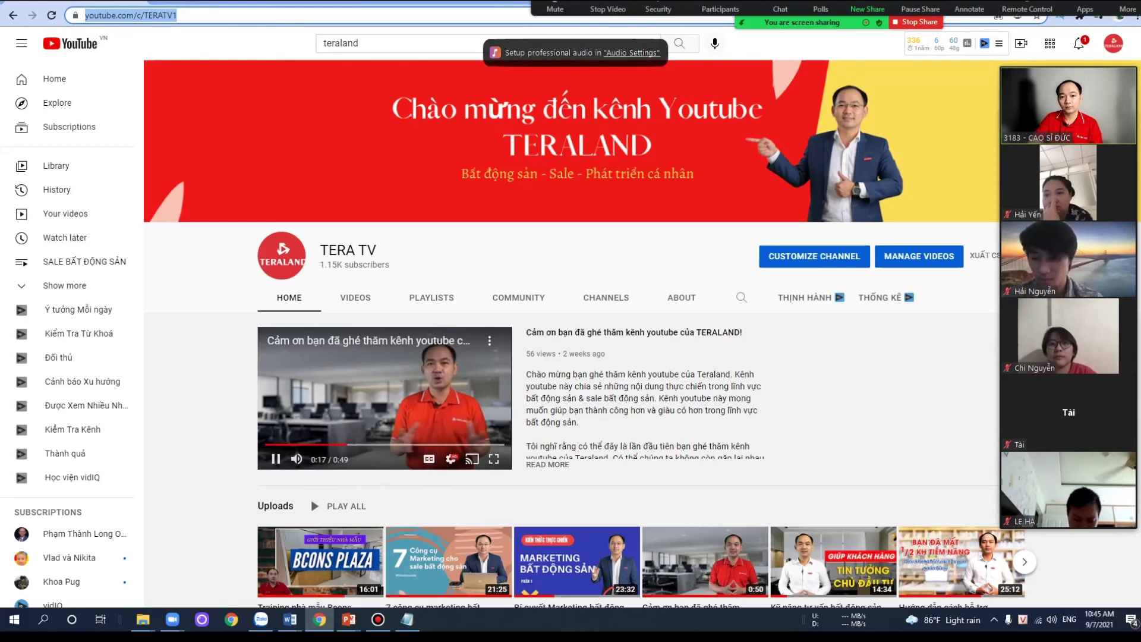
left_click(275, 458)
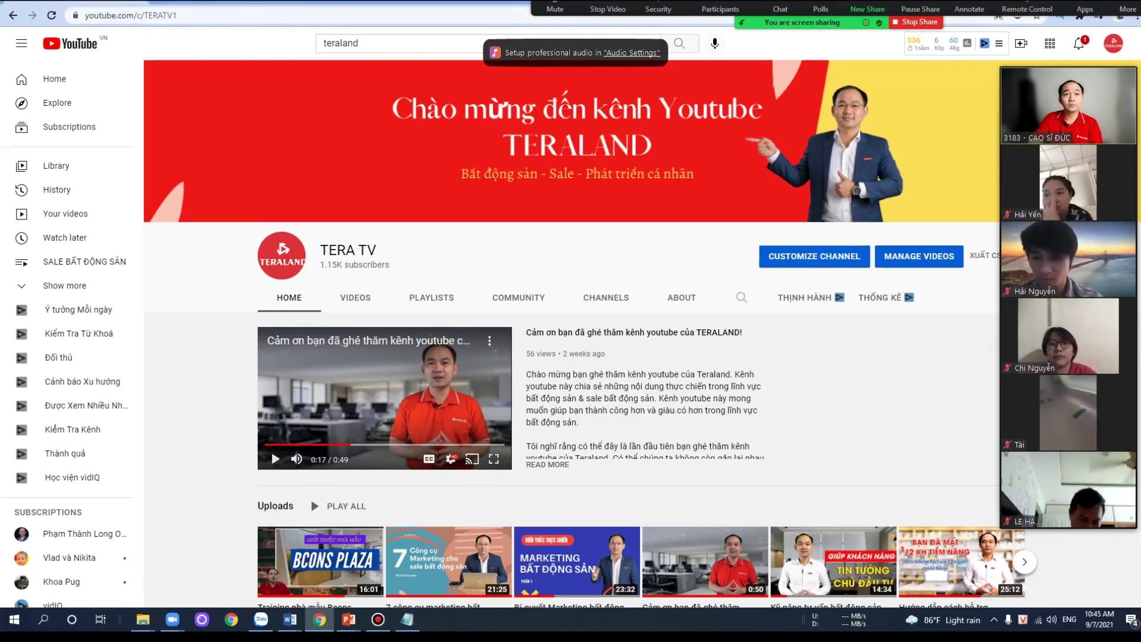
key("alt+Left")
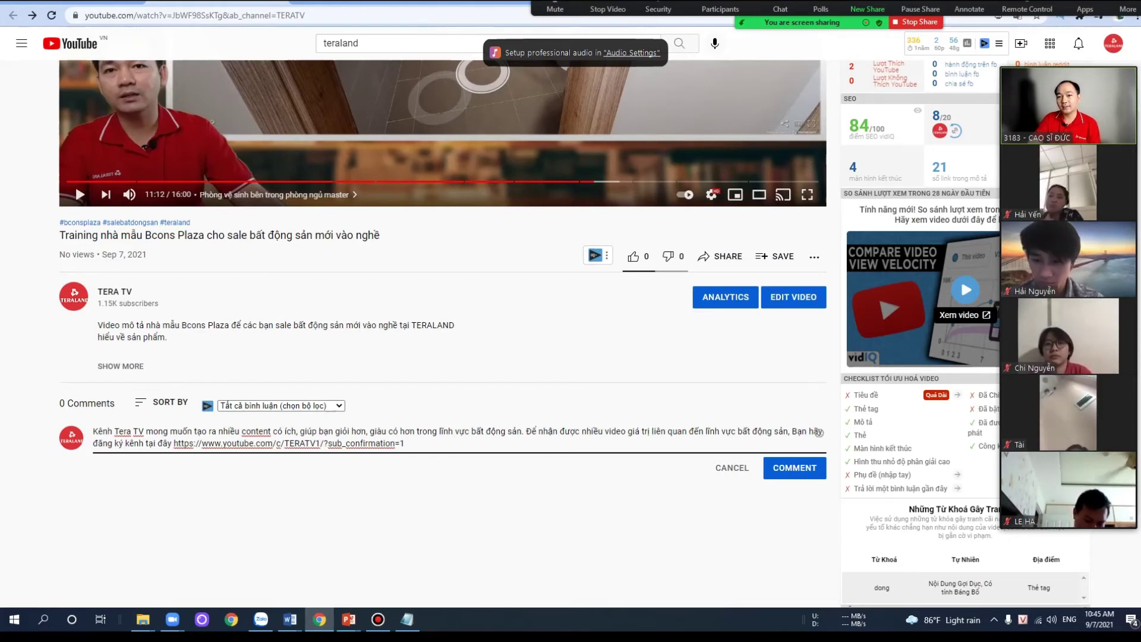
- Post the comment with the /?sub_confirmation=1 ending kept in its link, and pin it on the video
left_click_drag(323, 444, 404, 443)
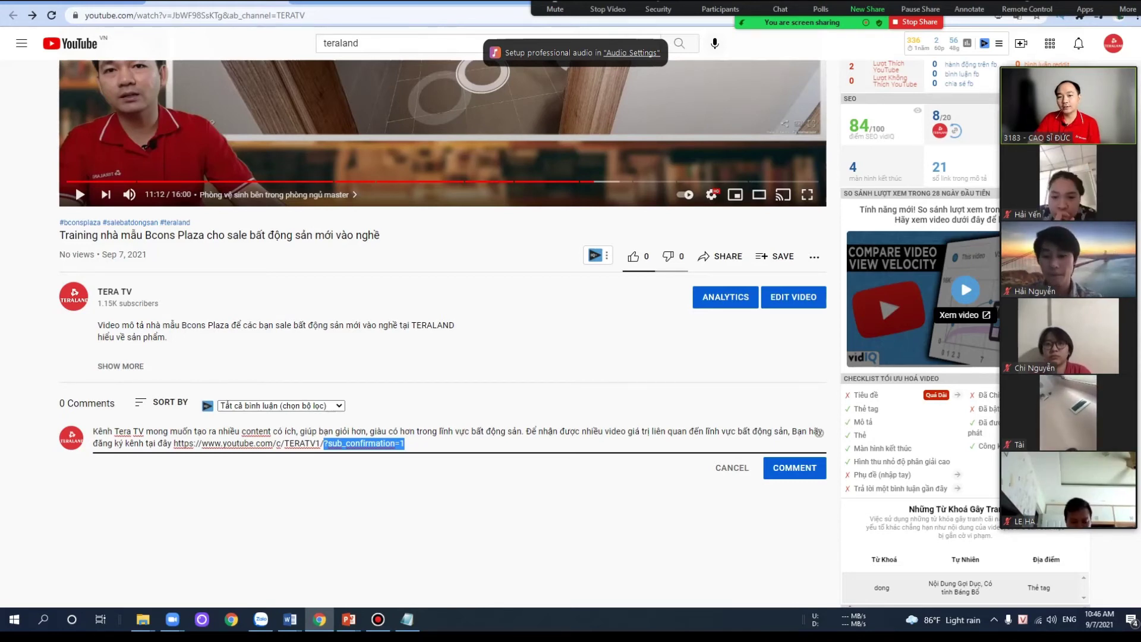
left_click(404, 444)
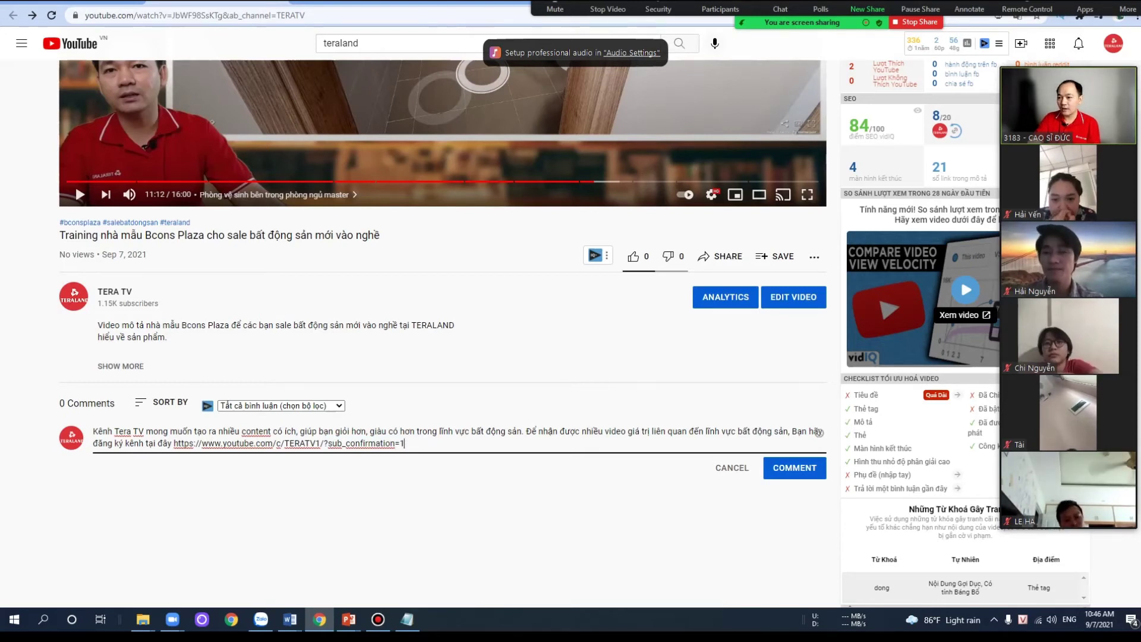
key("ctrl+Return")
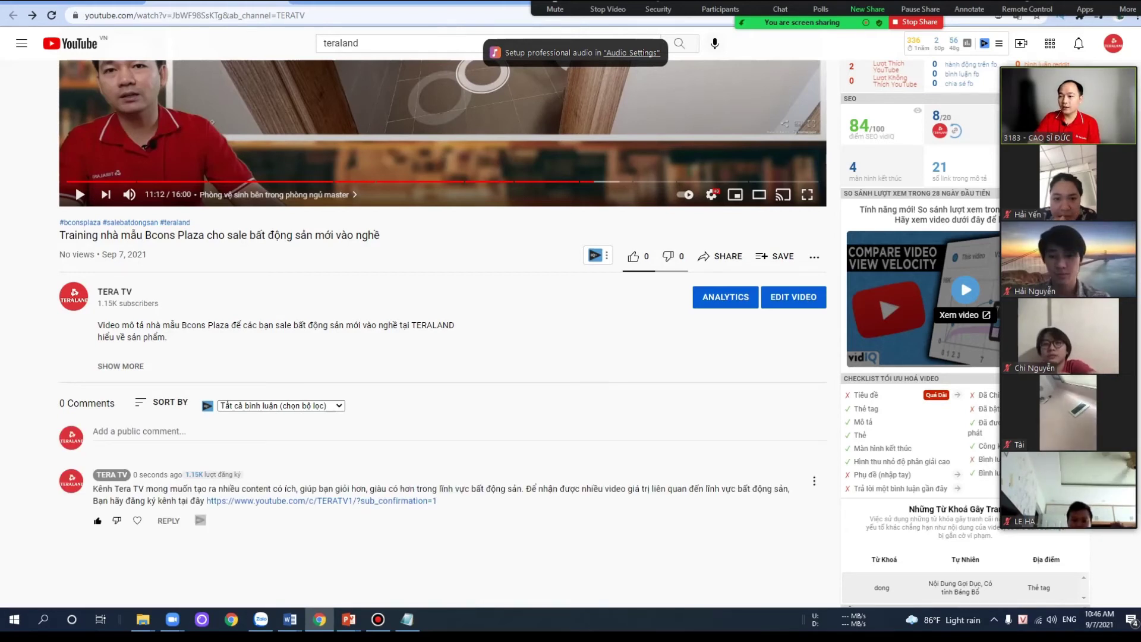
left_click(814, 481)
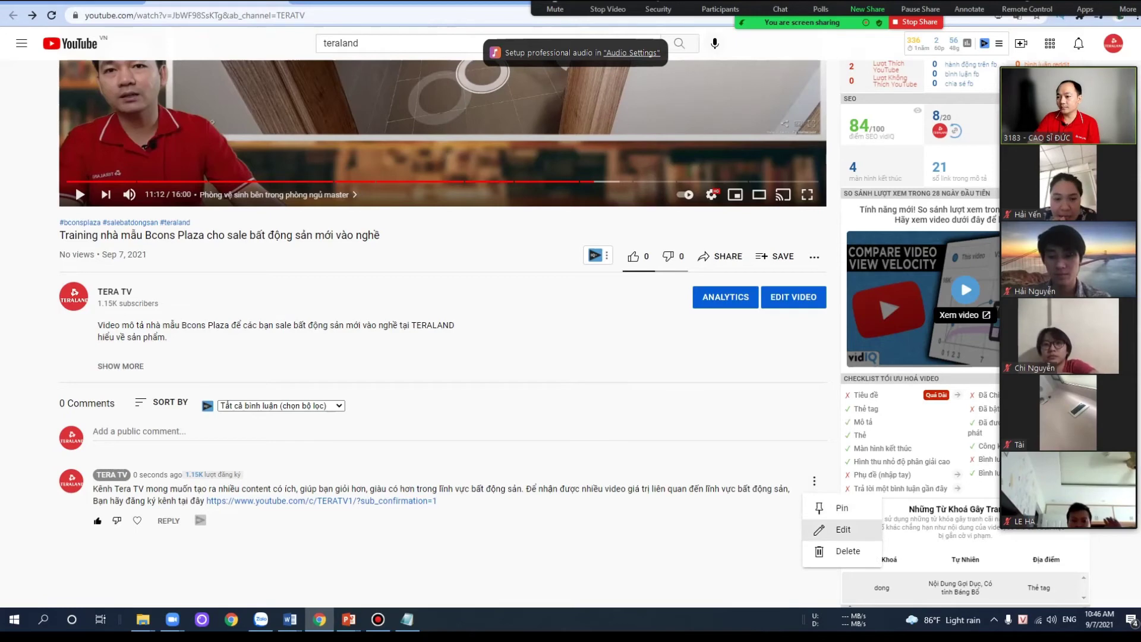
left_click(837, 508)
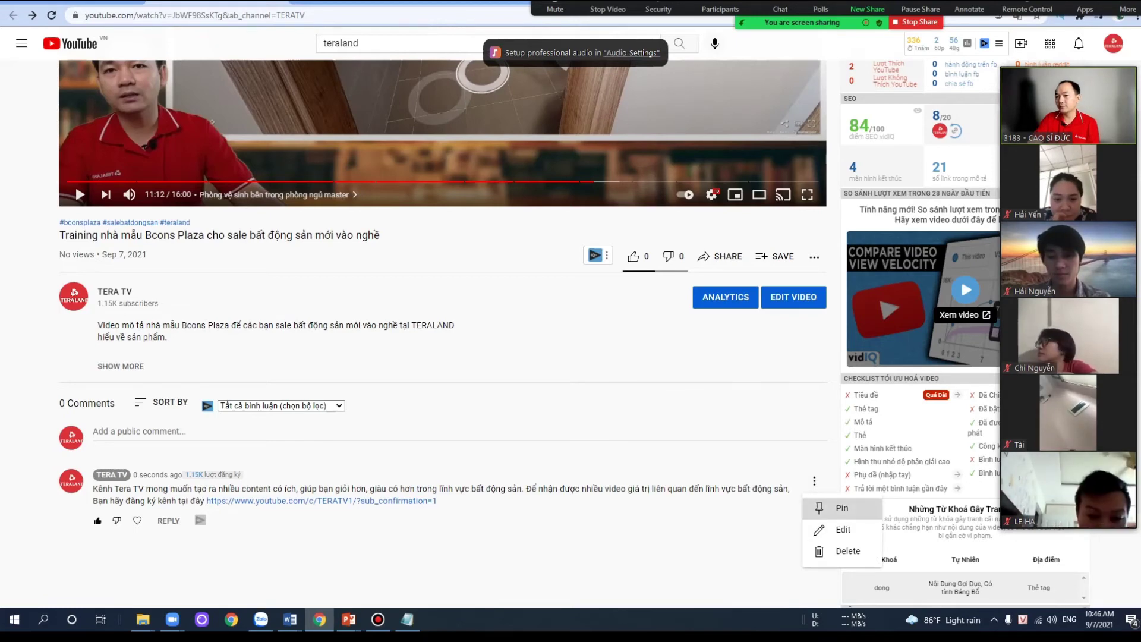
key("Return")
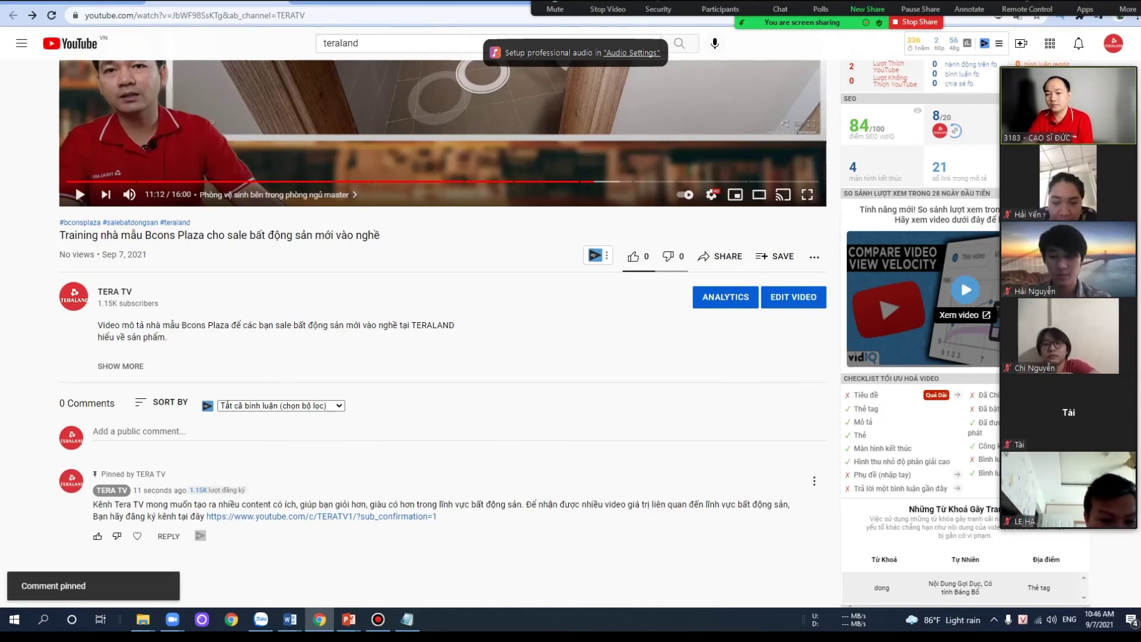
- Test the subscription link in the pinned comment and close its subscription confirmation dialog
scroll(443, 327, "down", 2)
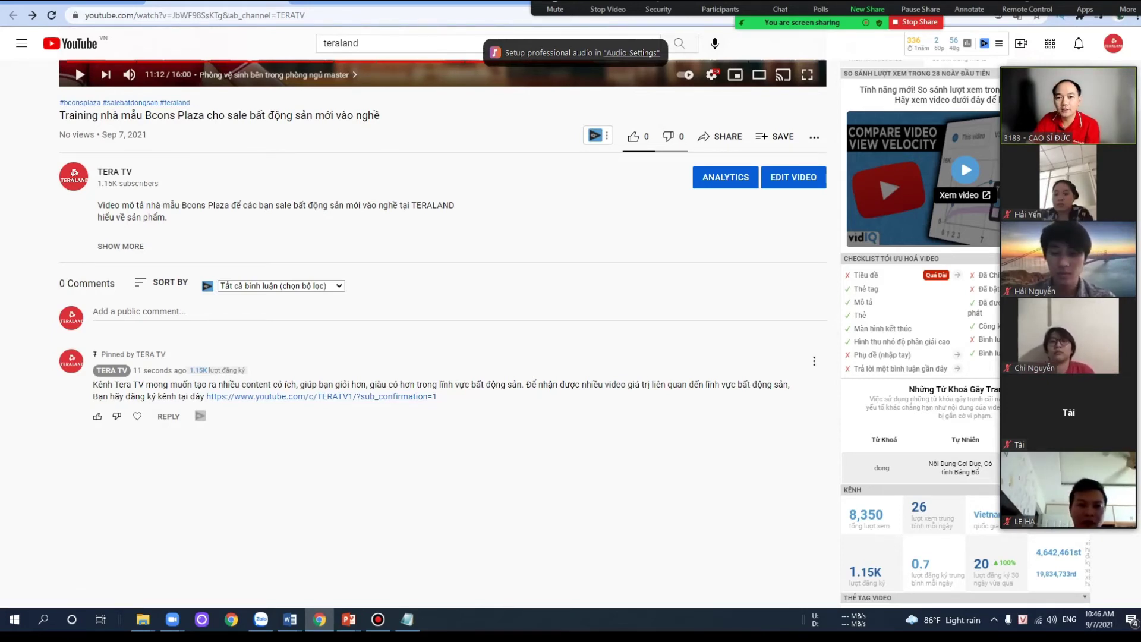
left_click(321, 396)
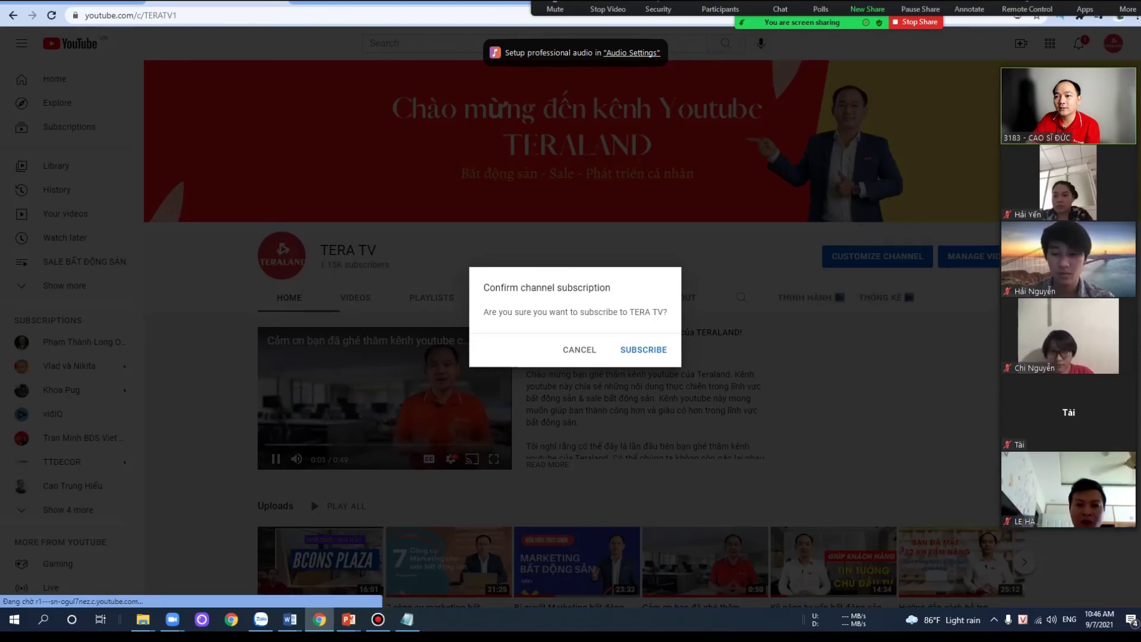
key("Return")
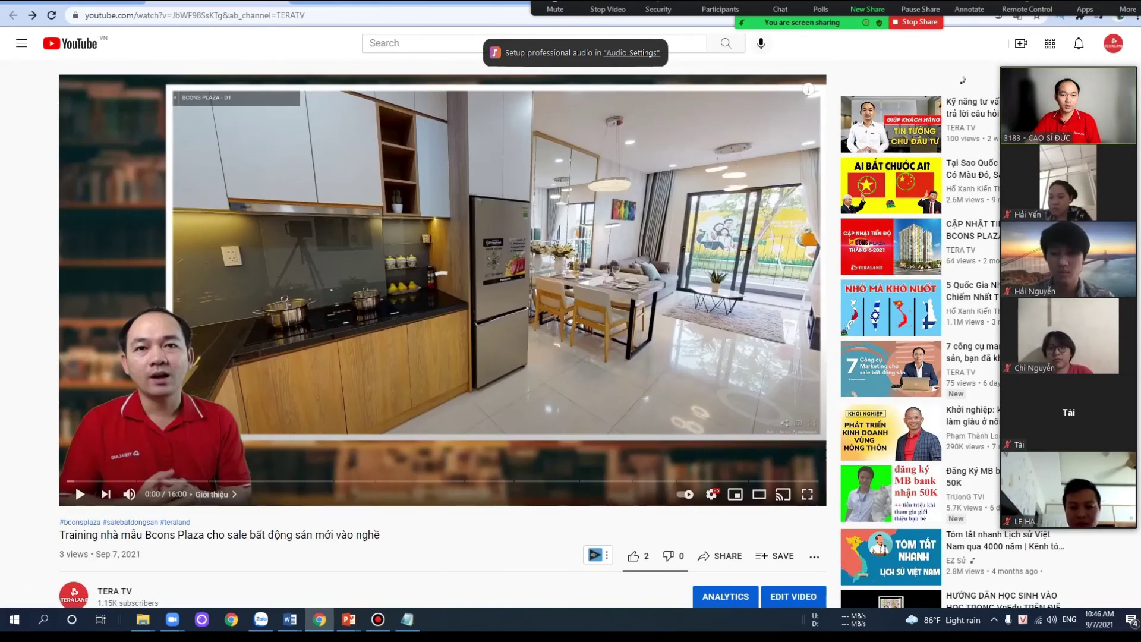
- Review the Bcons Plaza training video's watch page and vidIQ figures, then copy the video's URL
scroll(442, 297, "down", 3)
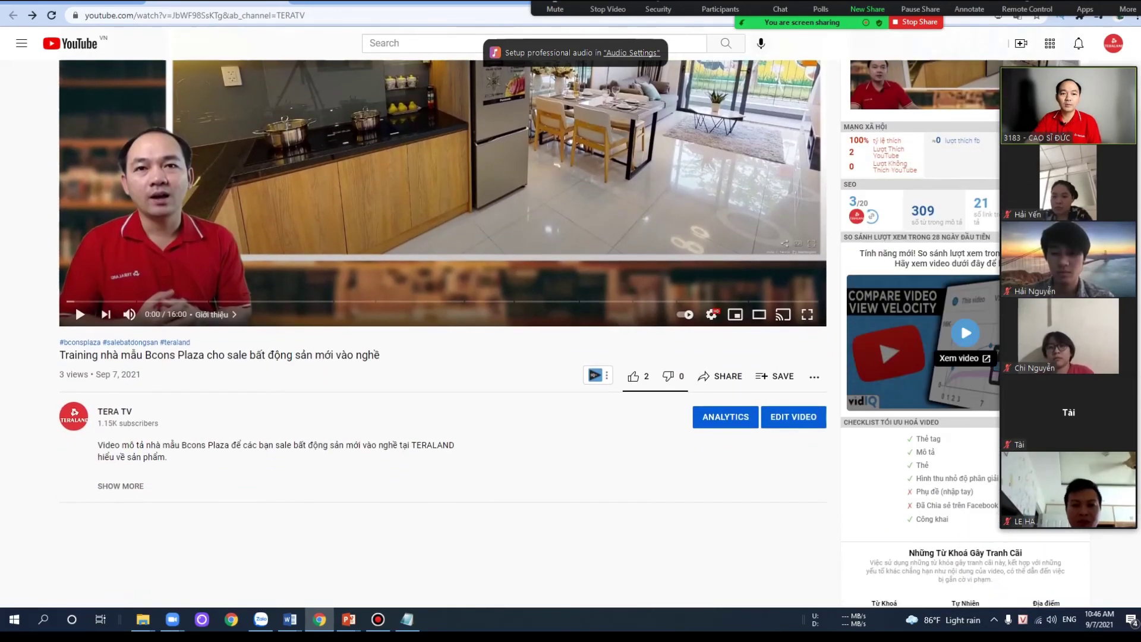
scroll(443, 333, "up", 1)
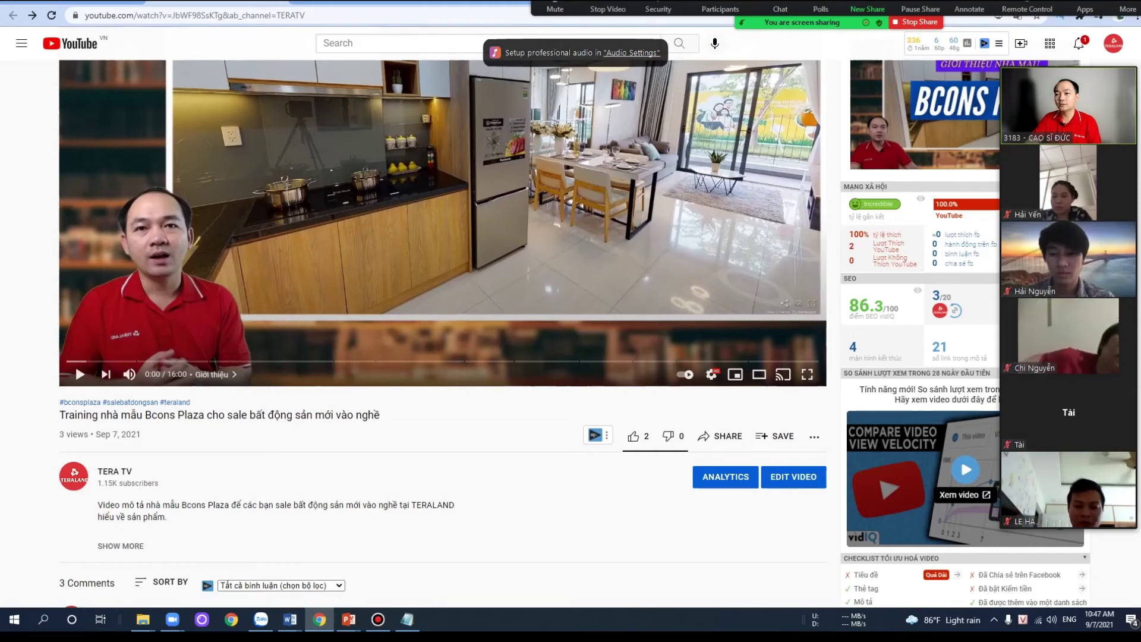
scroll(443, 333, "up", 1)
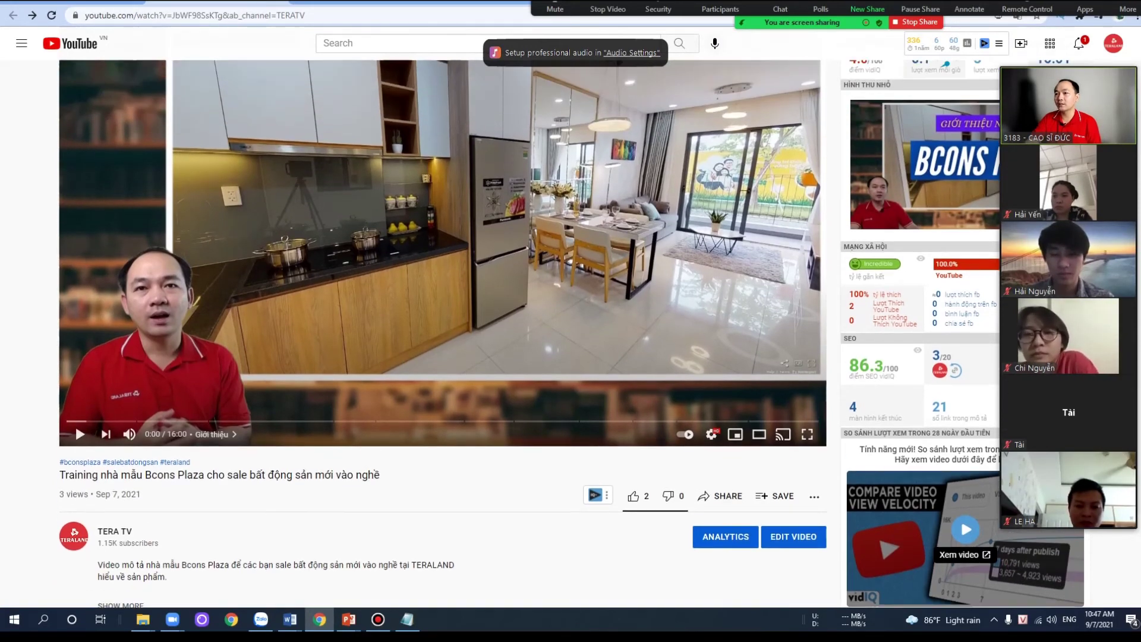
scroll(442, 333, "up", 1)
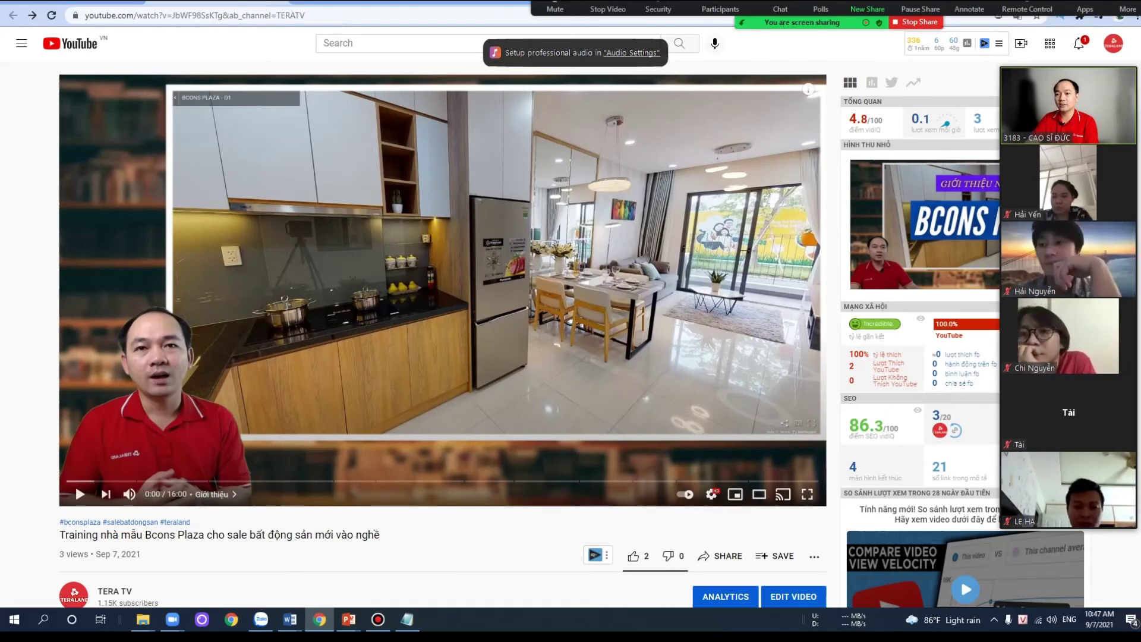
right_click(572, 337)
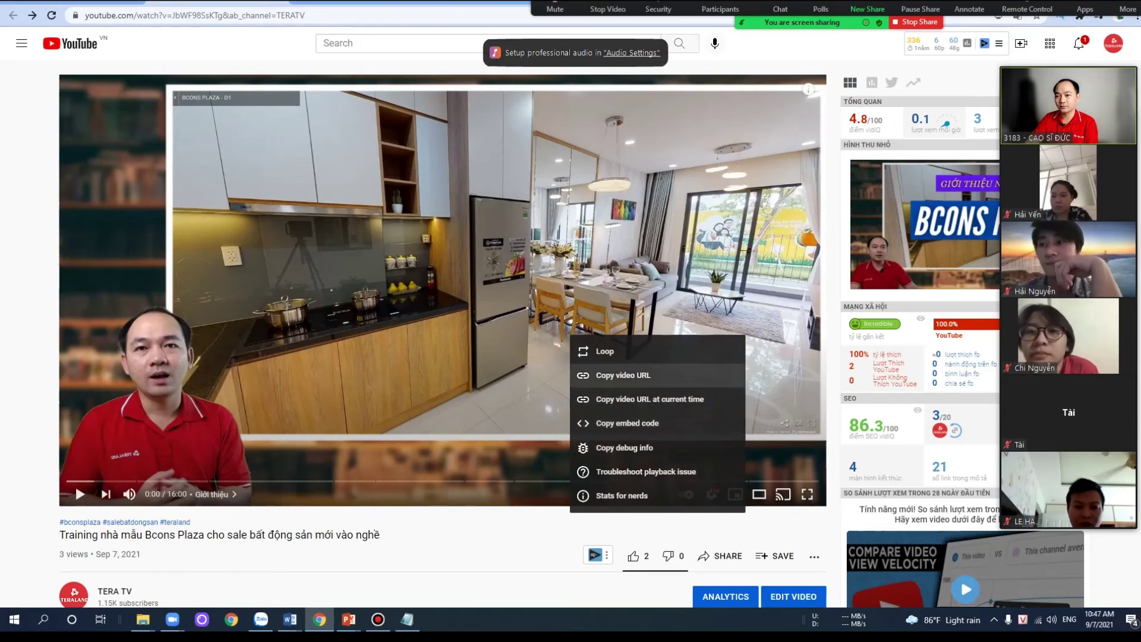
left_click(624, 374)
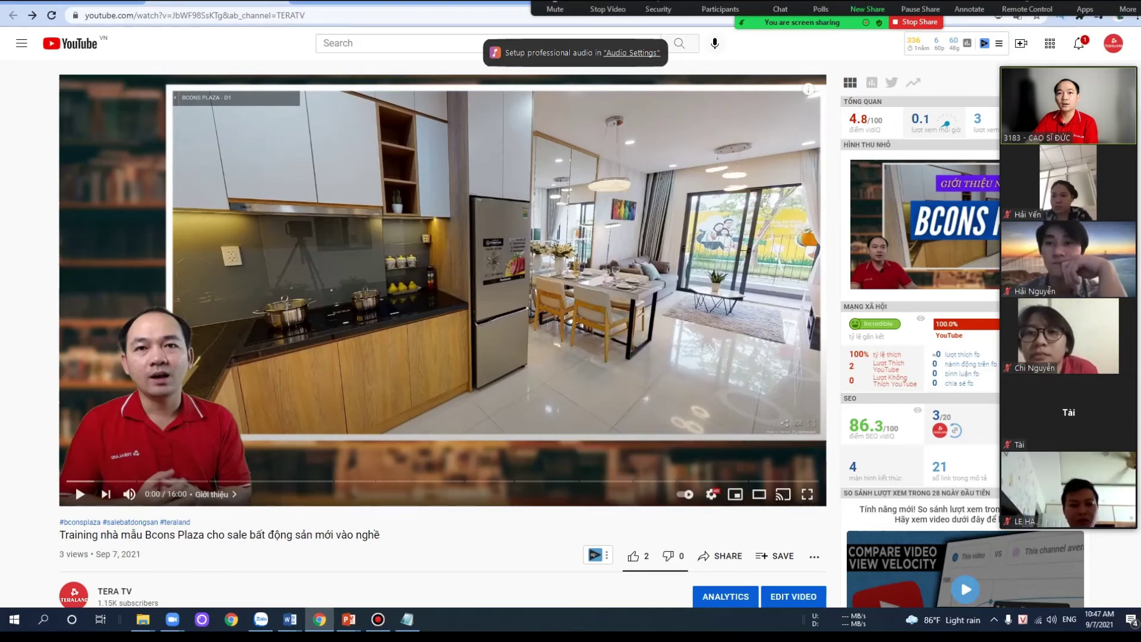
- Switch to Facebook by loading facebook.com in place of the marketing-tools video page
key("alt+Left")
key("ctrl+l")
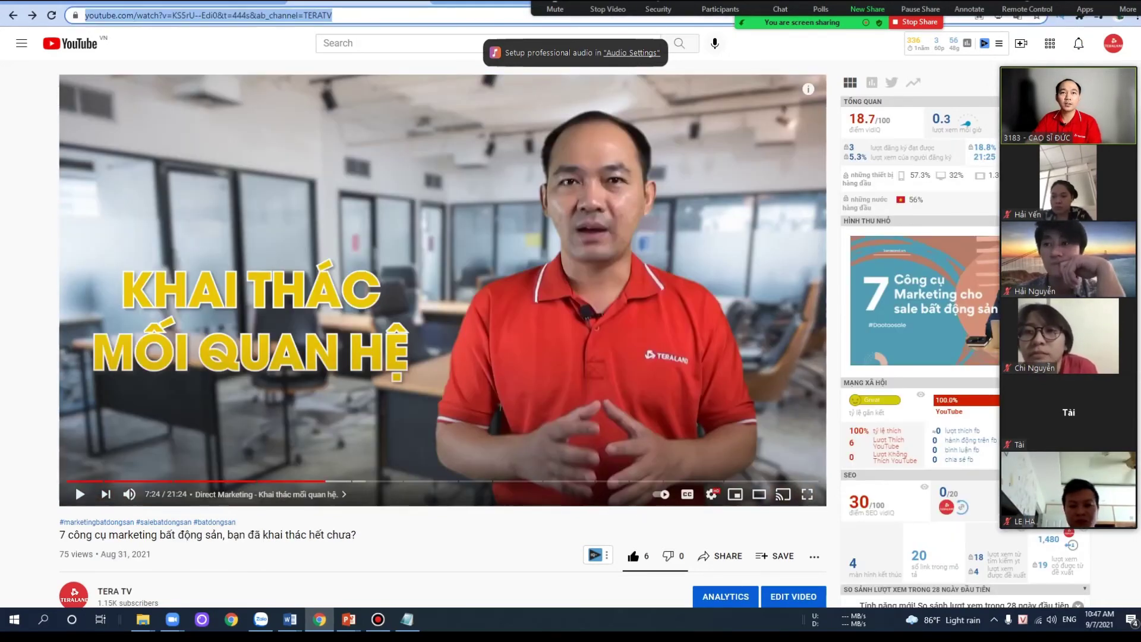
type("fa")
key("Return")
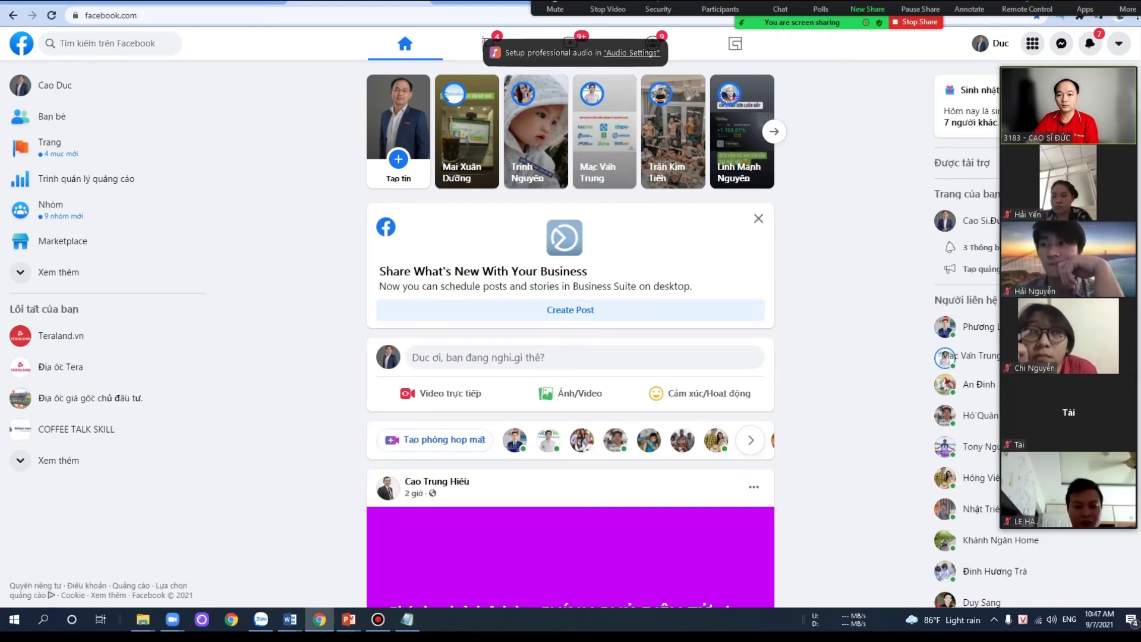
- Create a Facebook post containing the copied YouTube video link and leave an empty line above the link
scroll(571, 297, "down", 1)
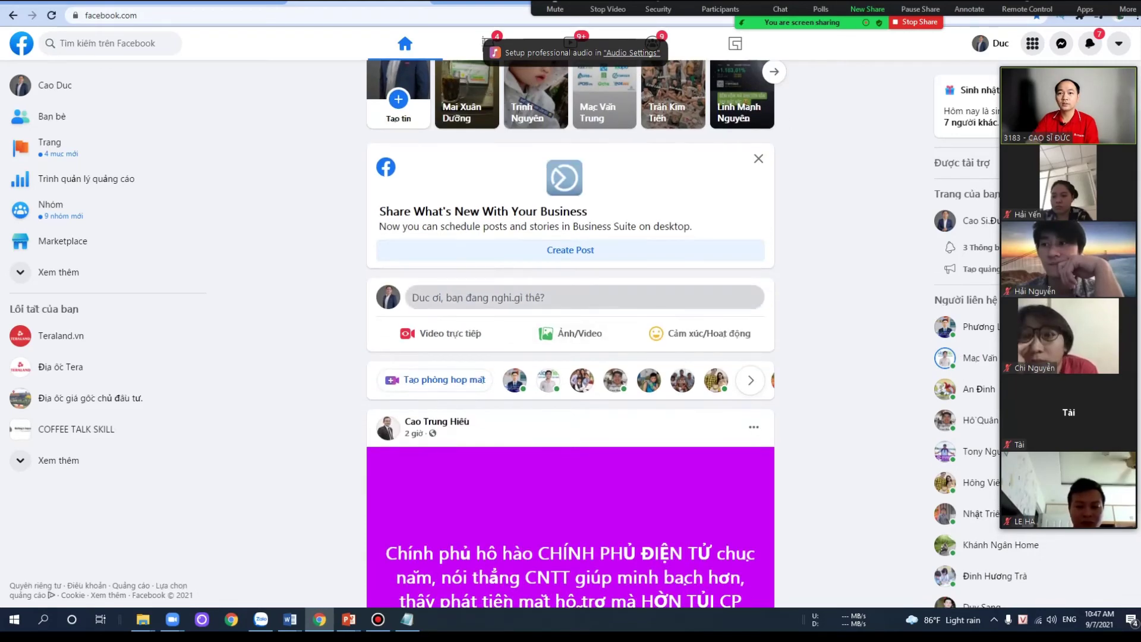
left_click(570, 296)
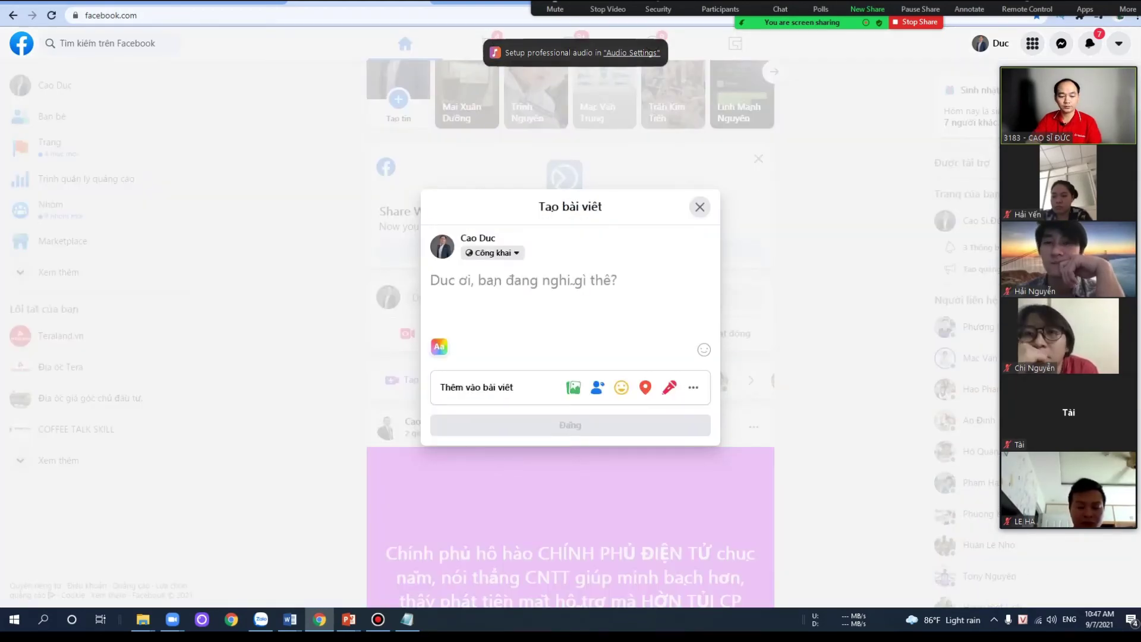
key("ctrl+v")
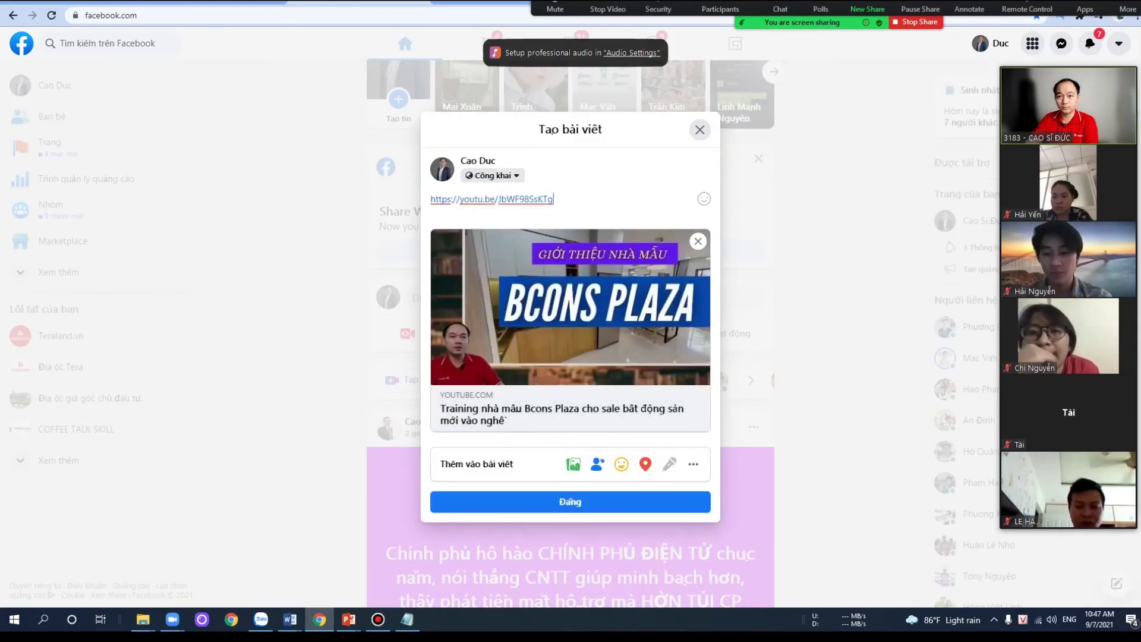
key("Home")
key("Return")
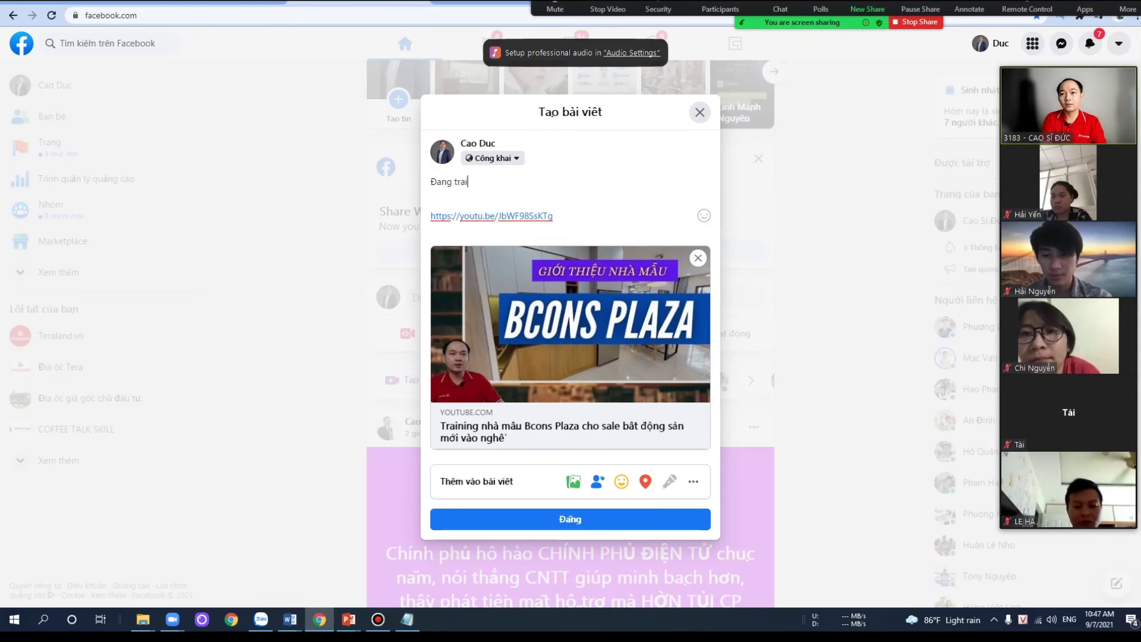
- Write the caption "Đang training cho anh em, làm luôn video này! Các bạn vào xem có ổn không nhé!" above the link
type("anh em, làm")
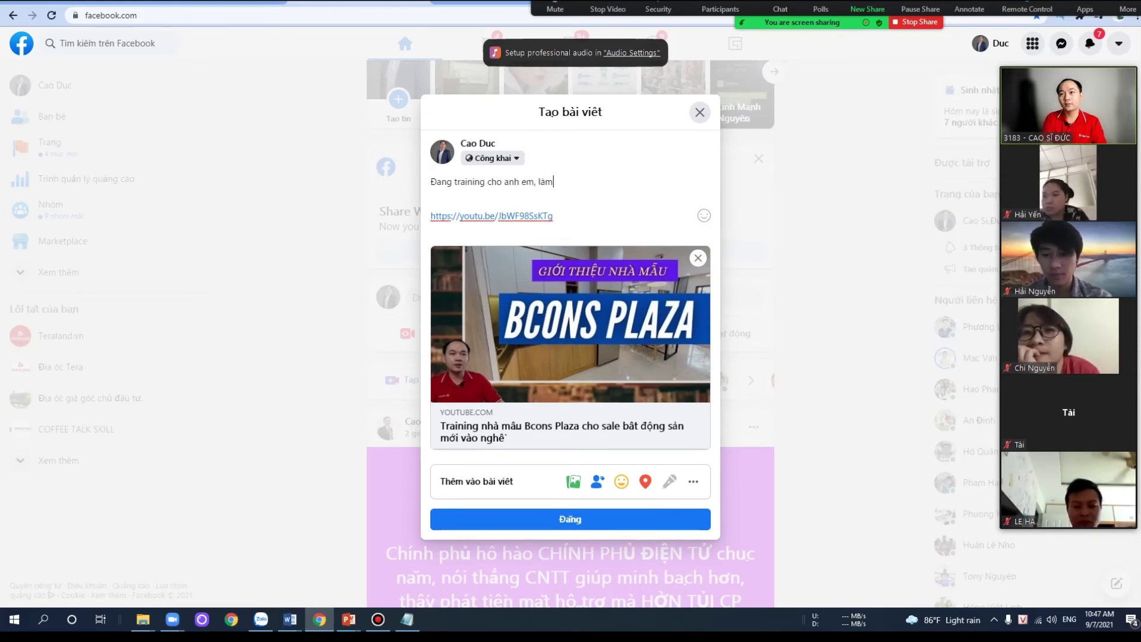
type(" luôn vide")
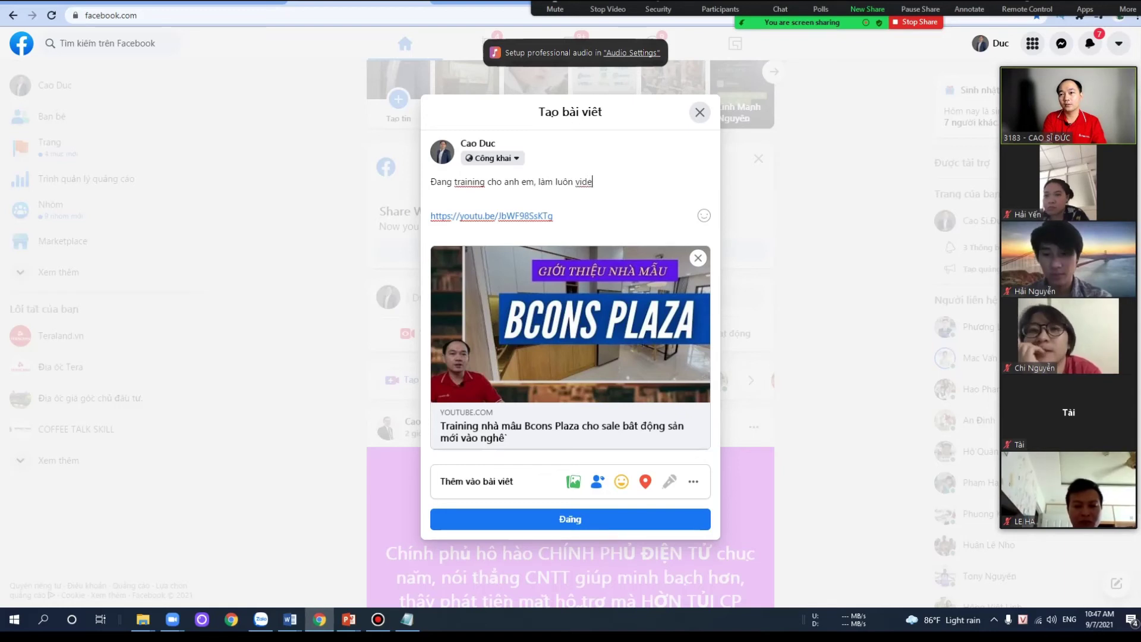
type("o nay")
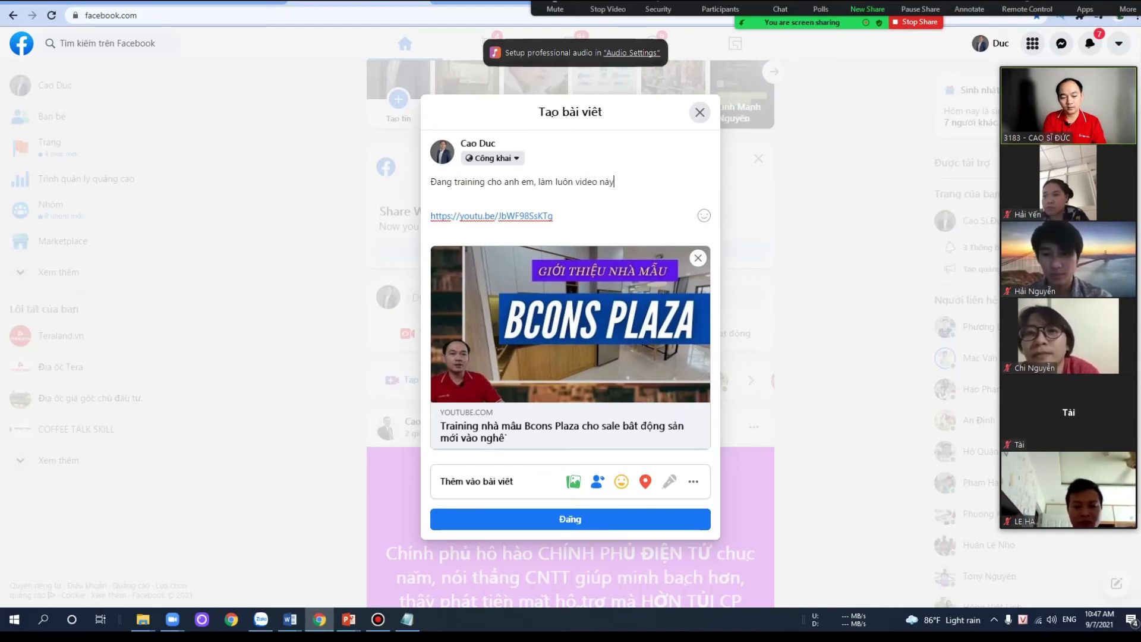
type("! Các bạn")
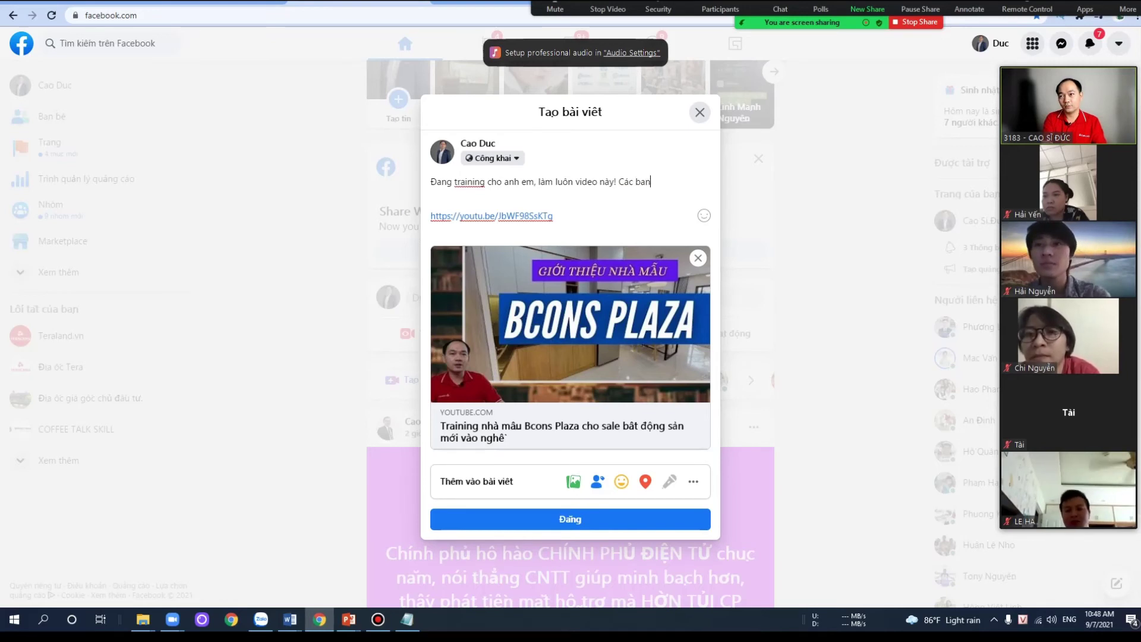
type(" vào xem có o")
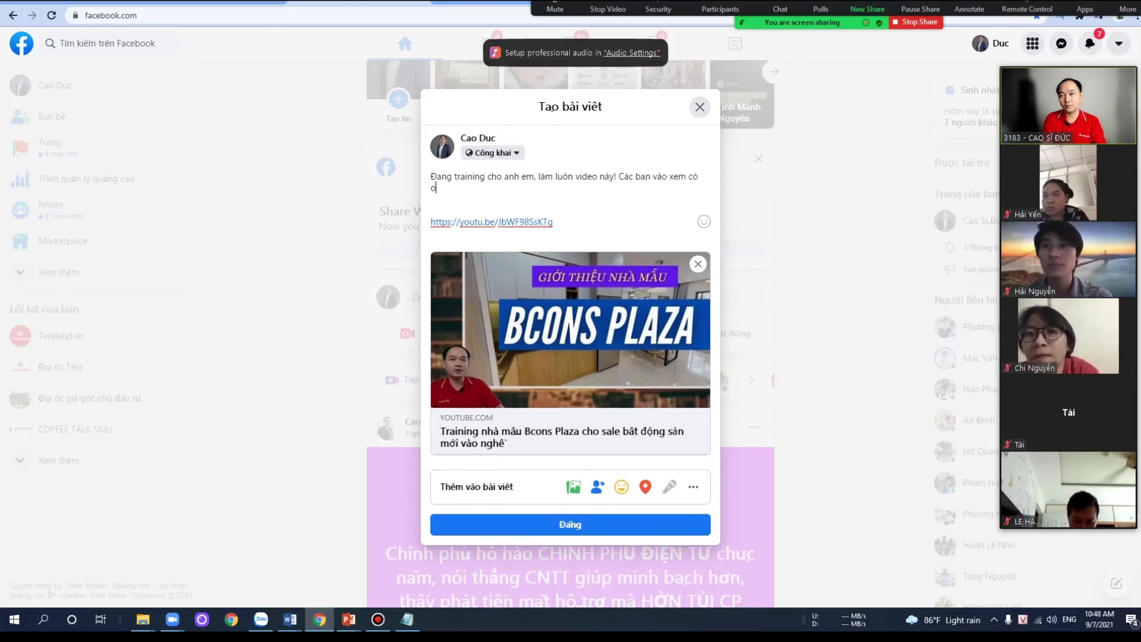
key("BackSpace")
type("ổn không n")
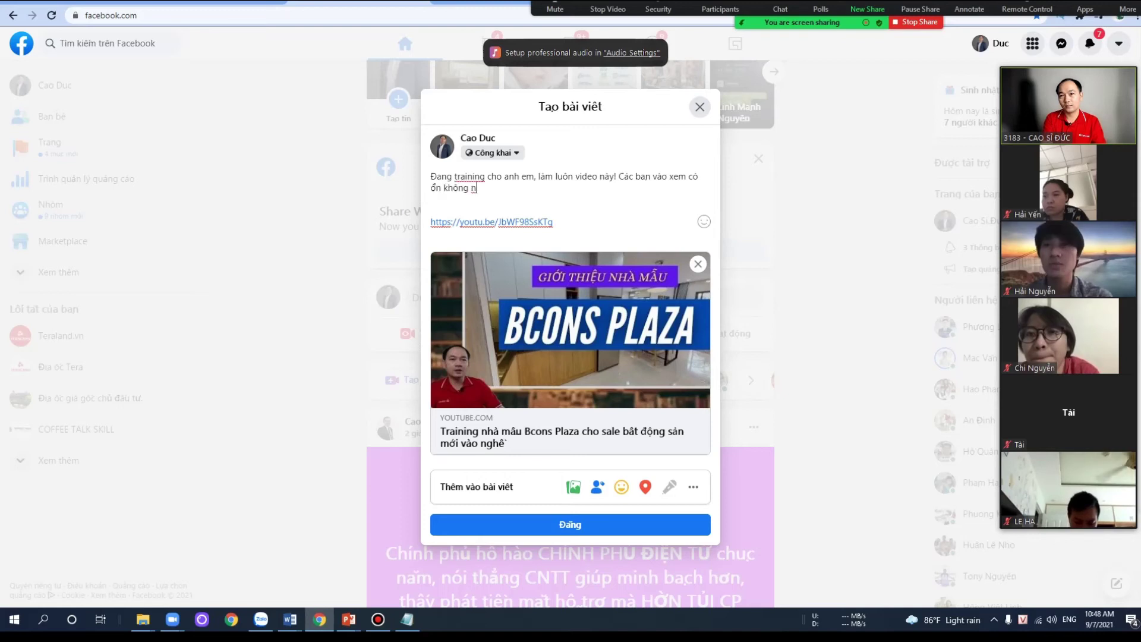
type("hé!")
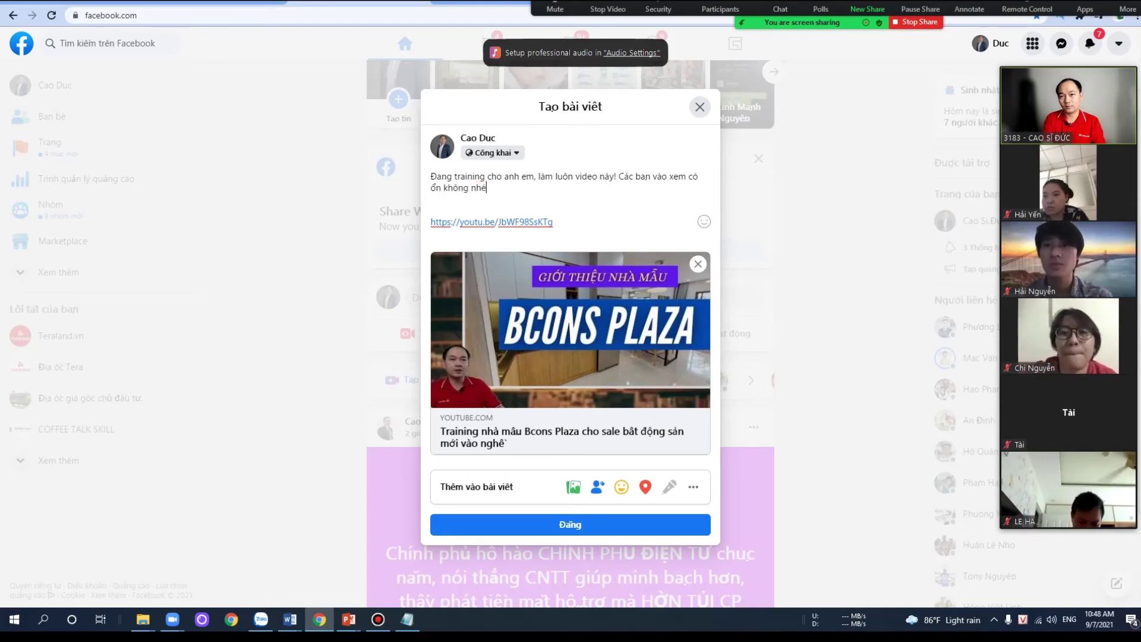
- Add the separate line "Hay quá đừng quên like cho cái nha!" below the caption and publish the post
key("Return")
key("Return")
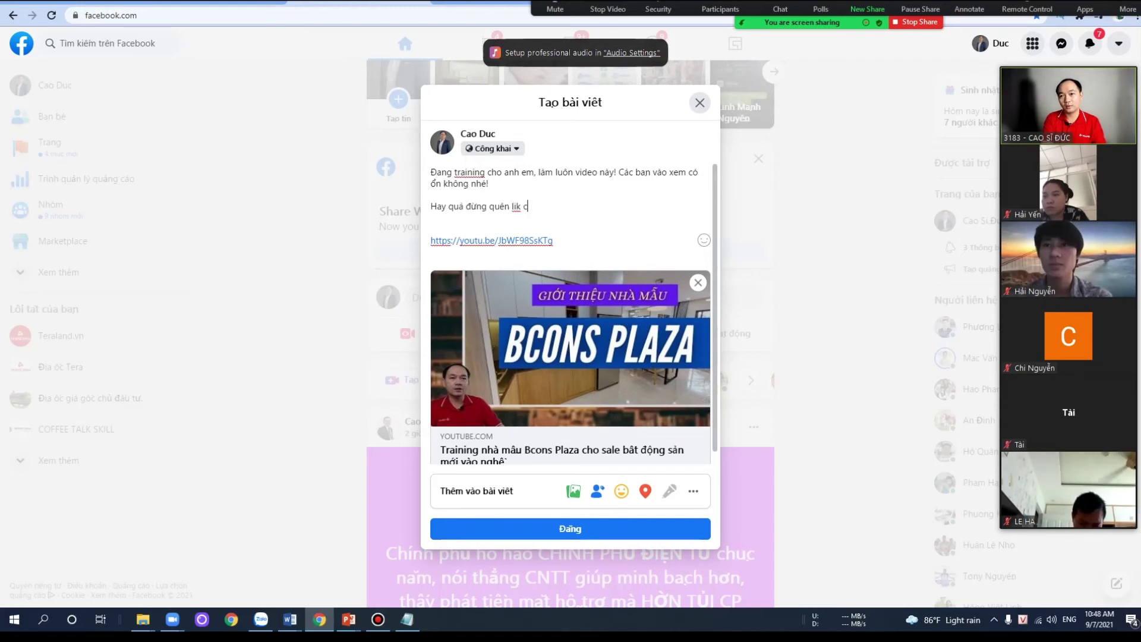
key("BackSpace")
key("BackSpace")
type("e cho cái ")
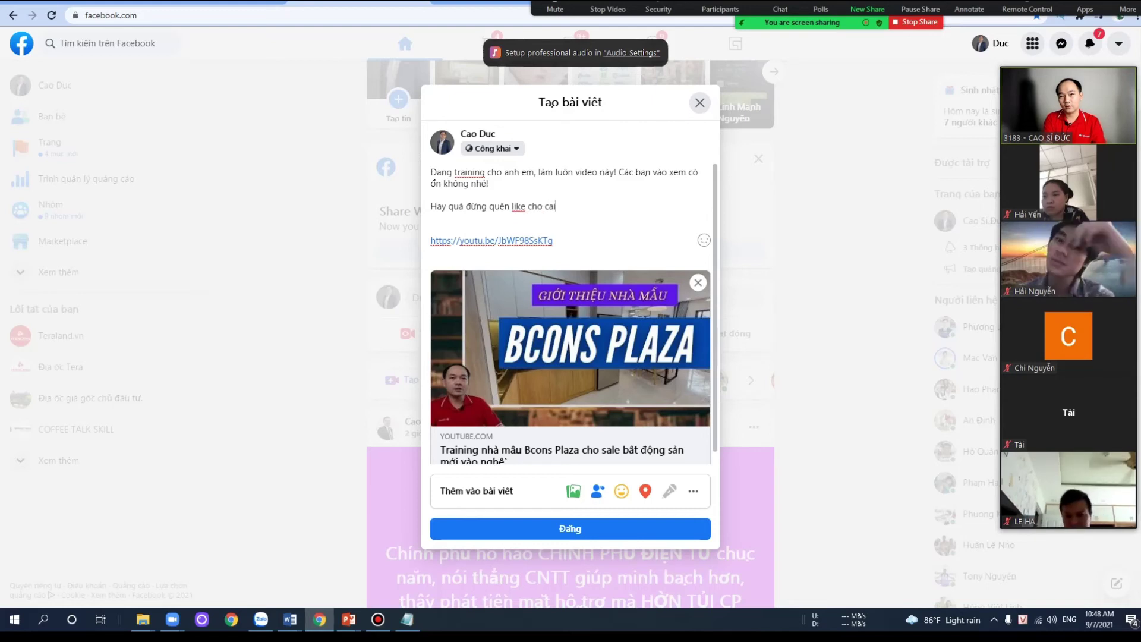
type("nha!")
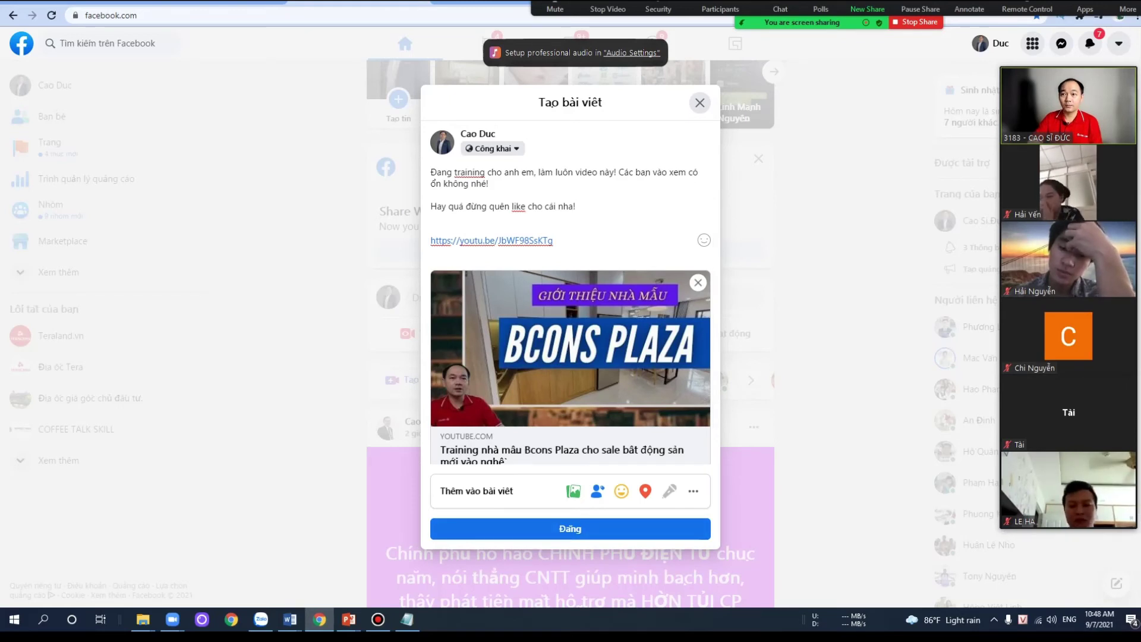
key("ctrl+Return")
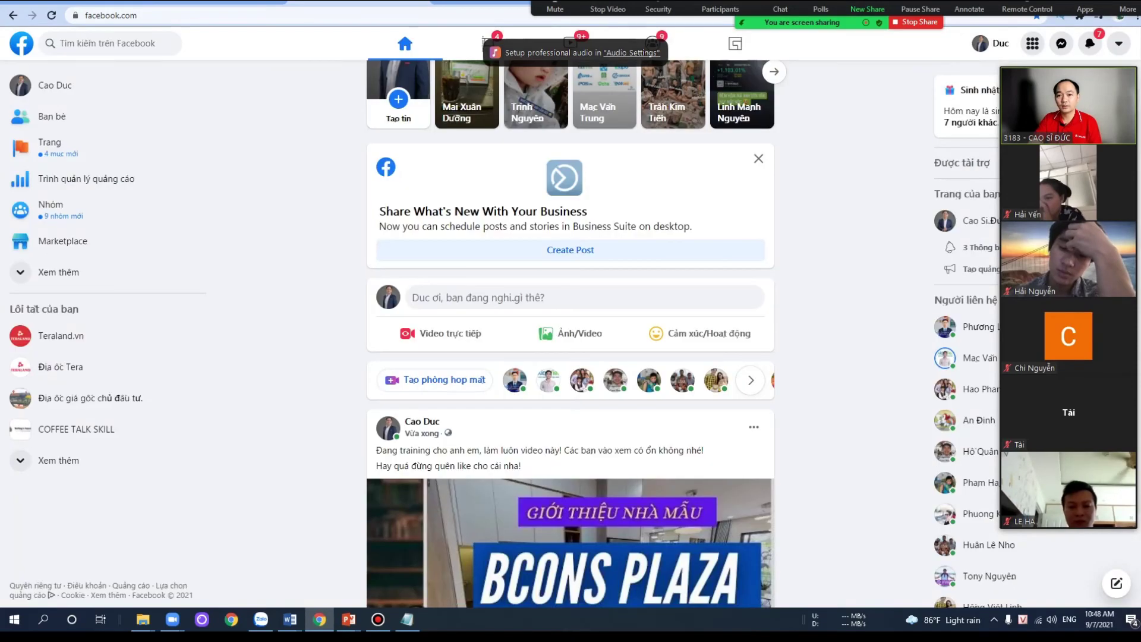
- Check the published post and its video preview in the feed, and switch to the running PowerPoint slide show
scroll(570, 416, "down", 3)
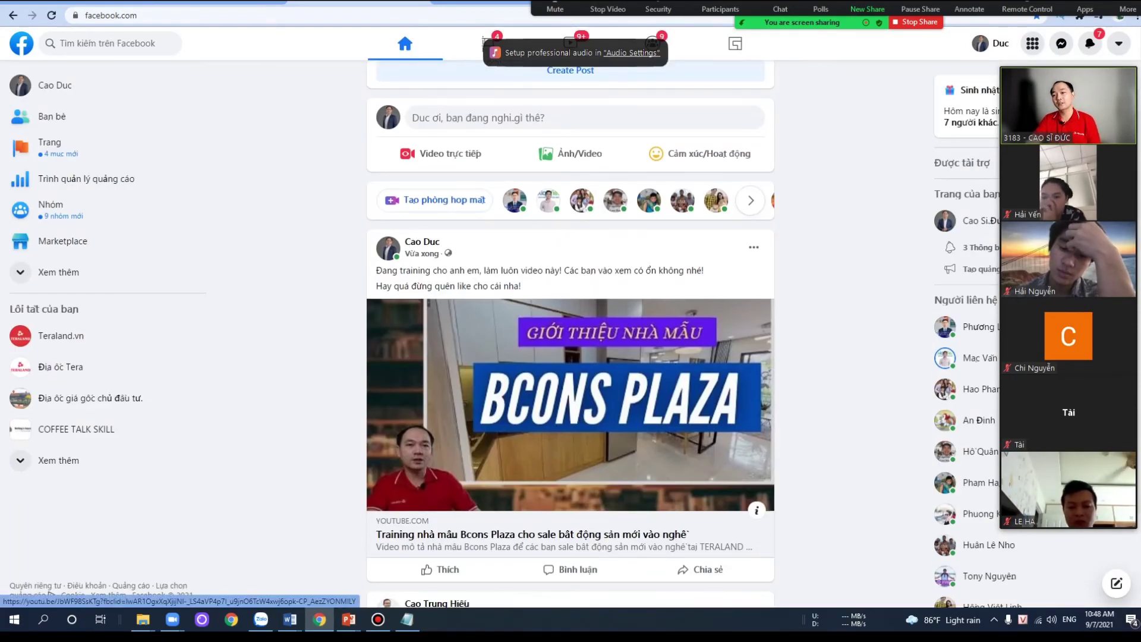
scroll(570, 356, "down", 2)
scroll(571, 356, "up", 2)
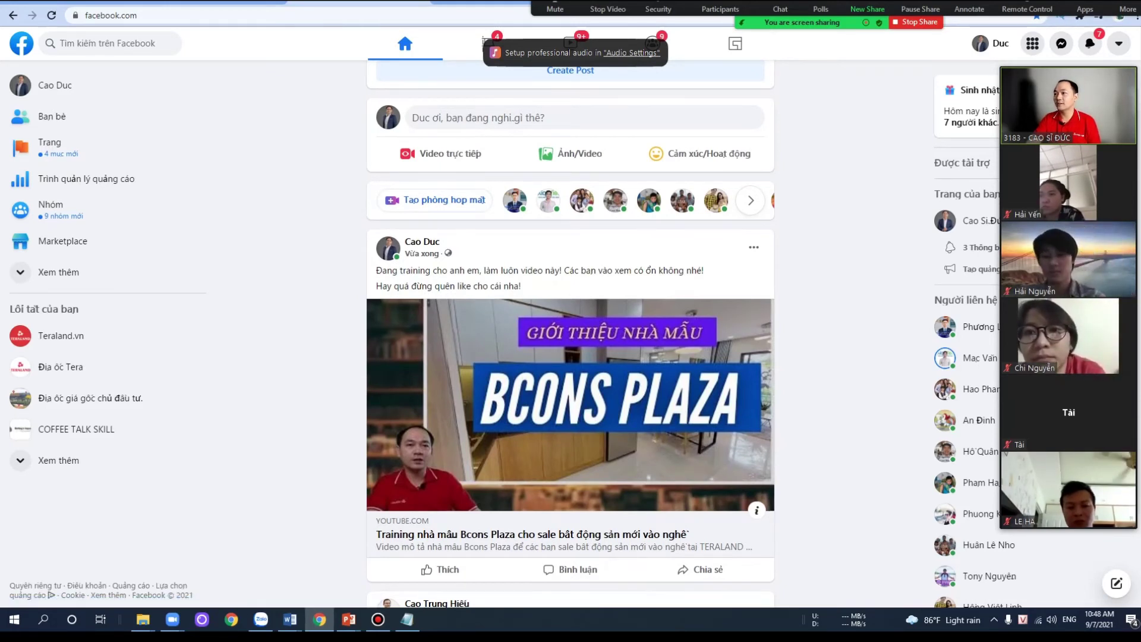
mouse_move(348, 619)
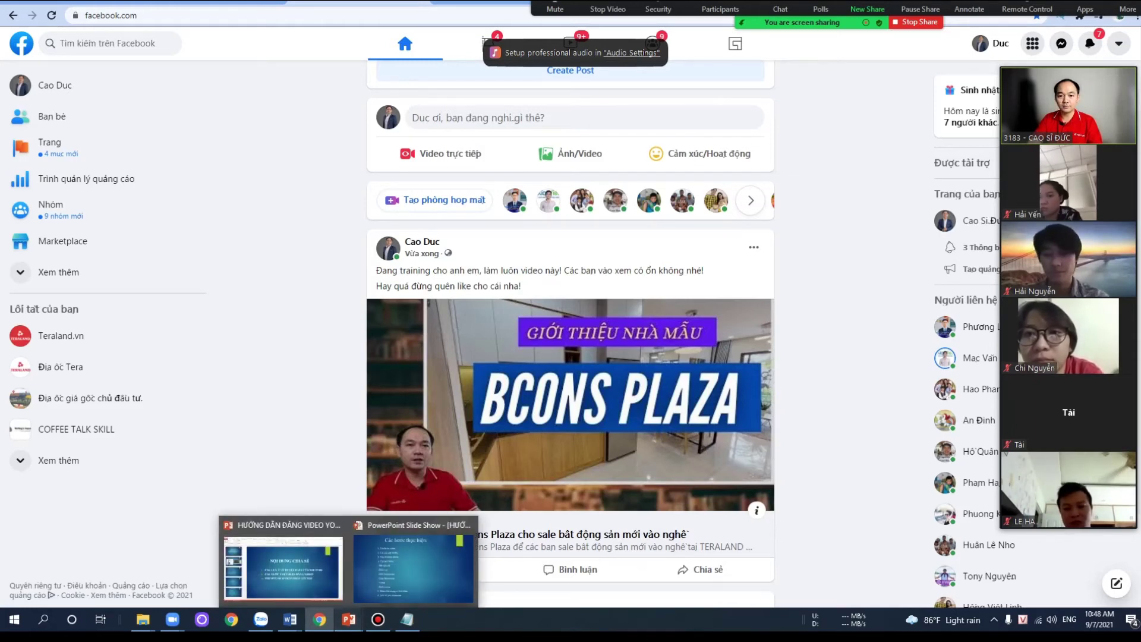
left_click(414, 567)
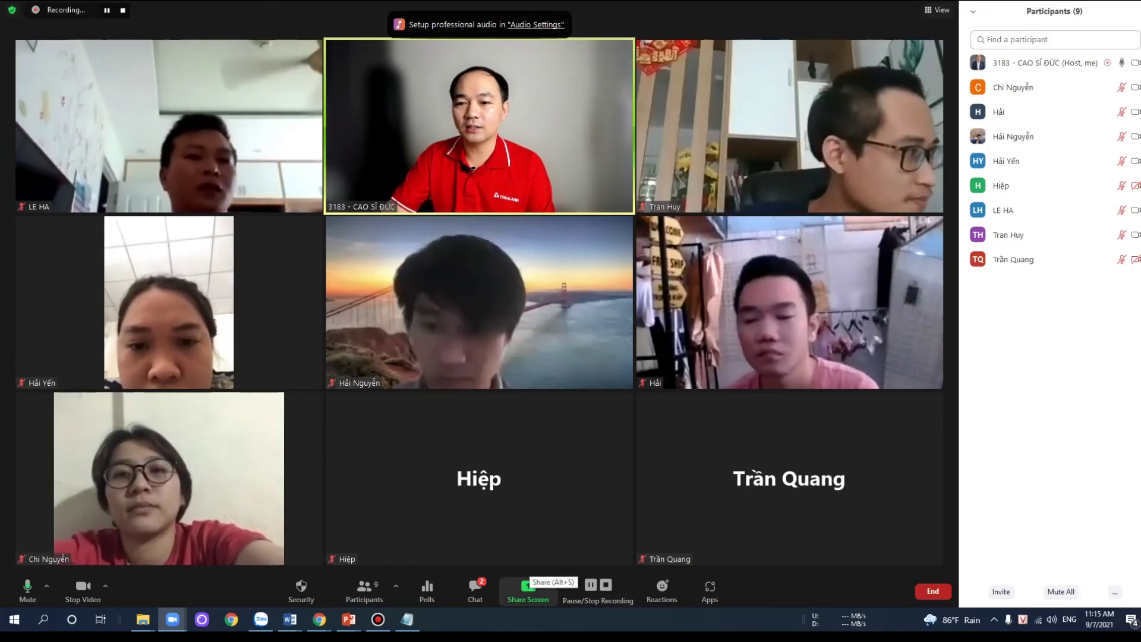
- Share the entire screen in the Zoom meeting and open YouTube in a new incognito browser window
left_click(527, 589)
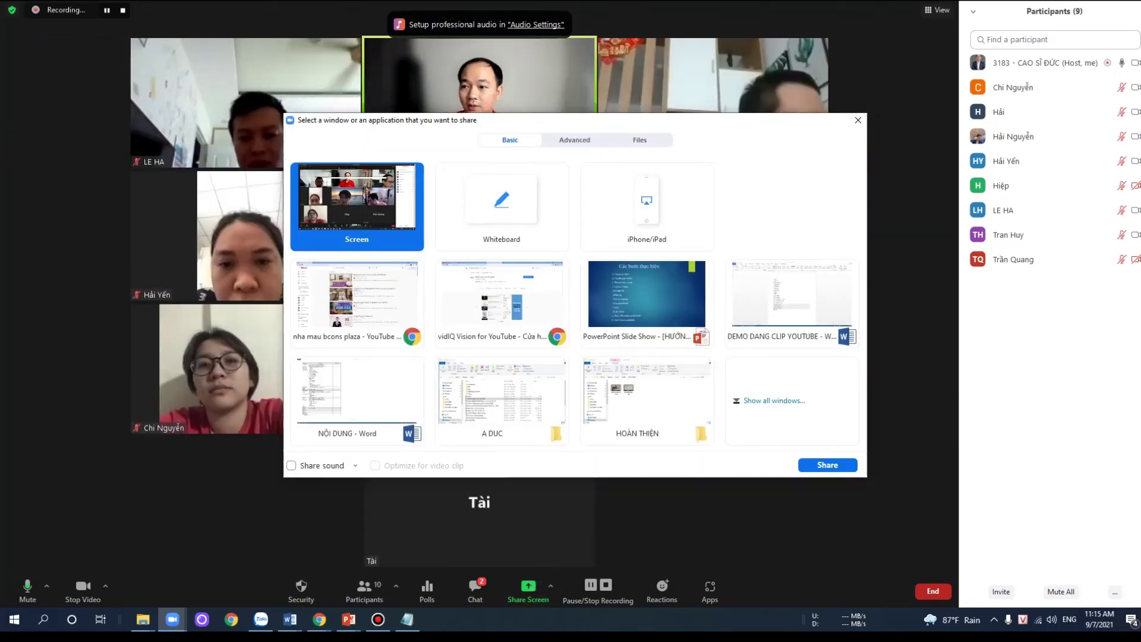
left_click(828, 465)
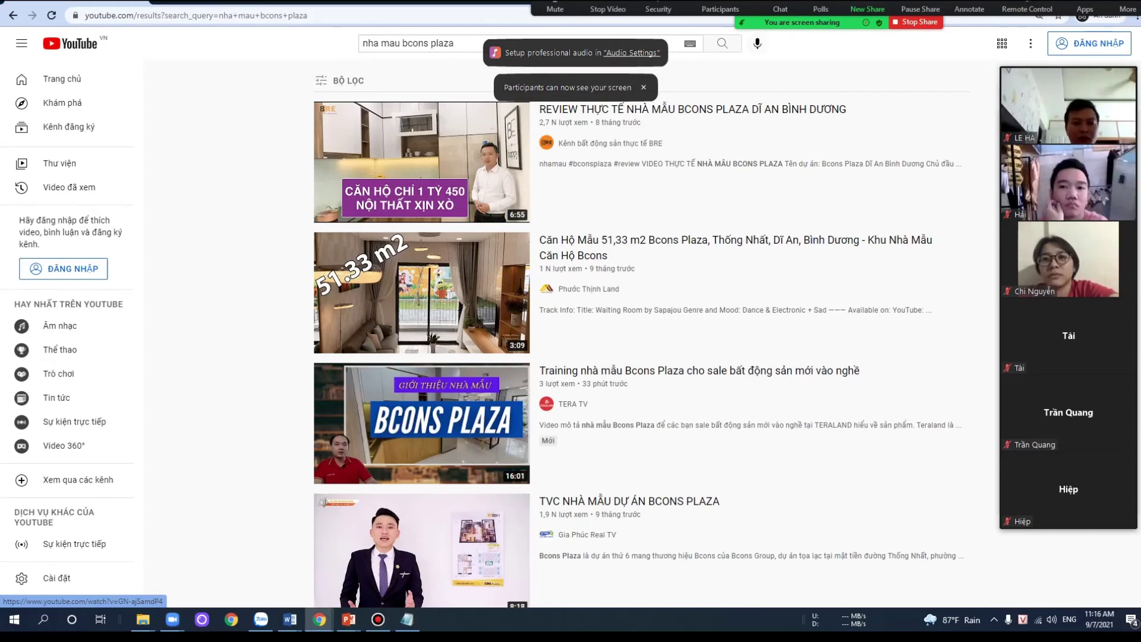
key("ctrl+shift+n")
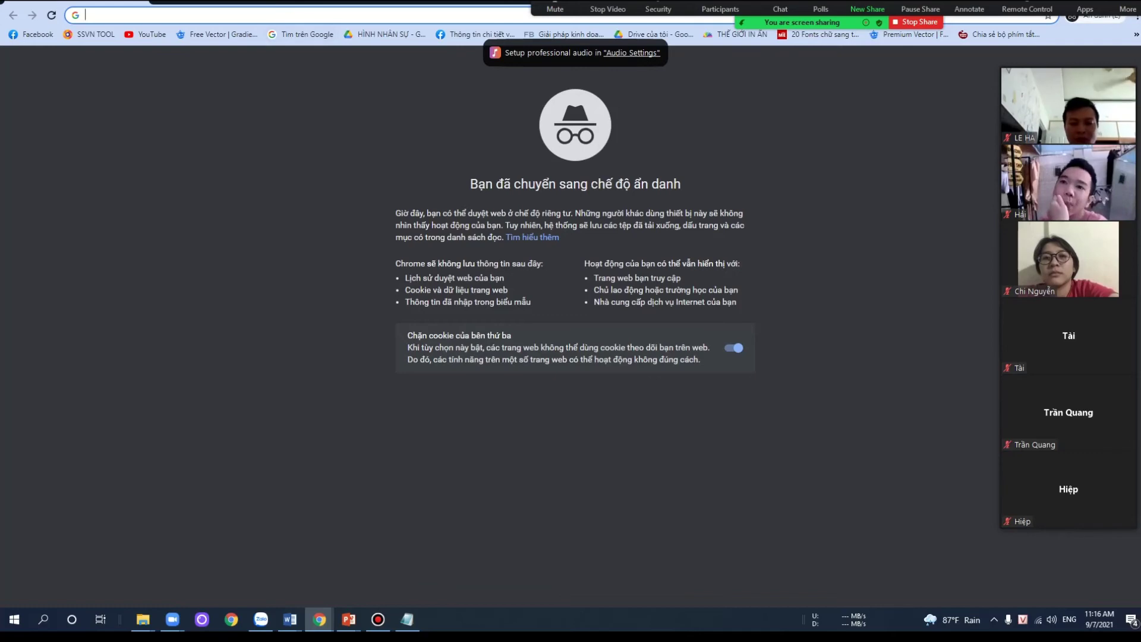
type("yo")
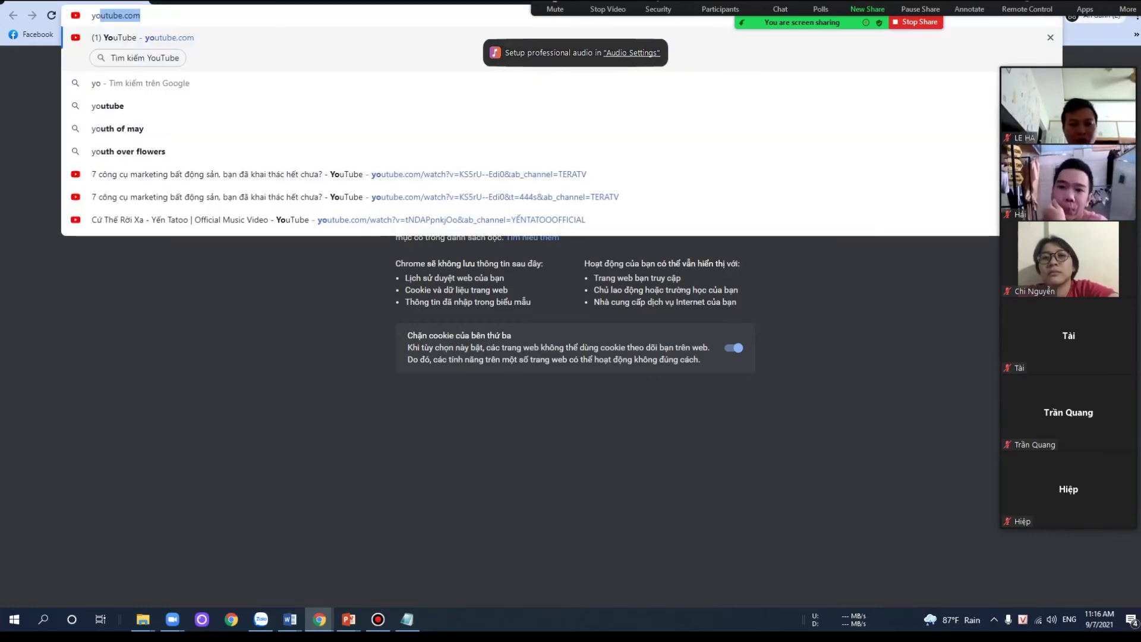
key("Return")
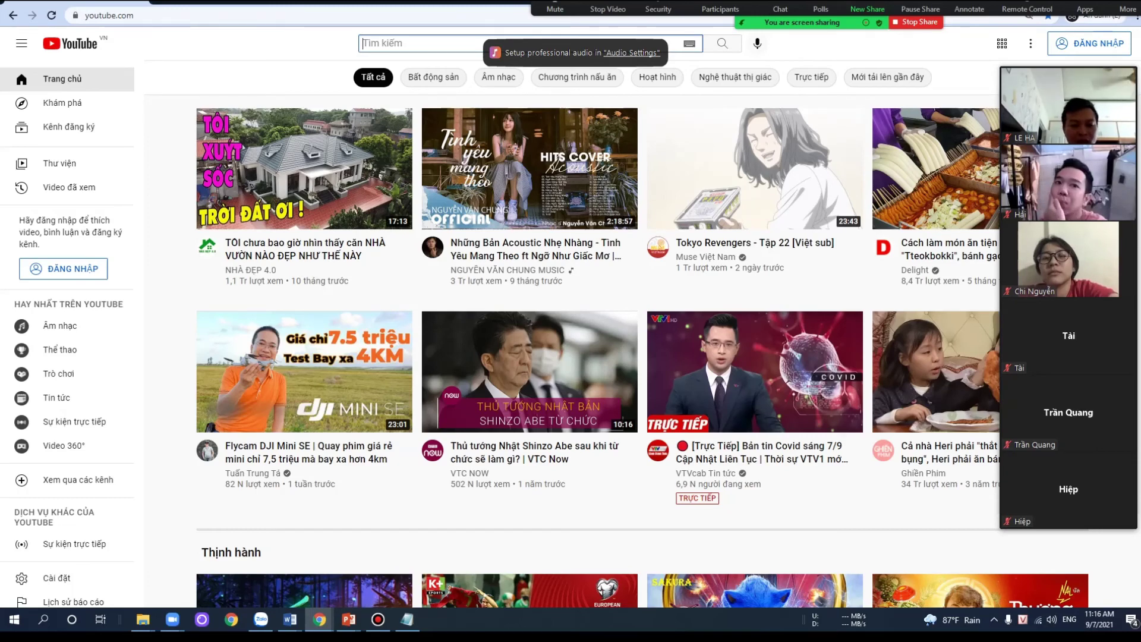
- Search YouTube for "nhà mẫu bcons plaza" and examine where the training video ranks among the results
type("nha mau bco")
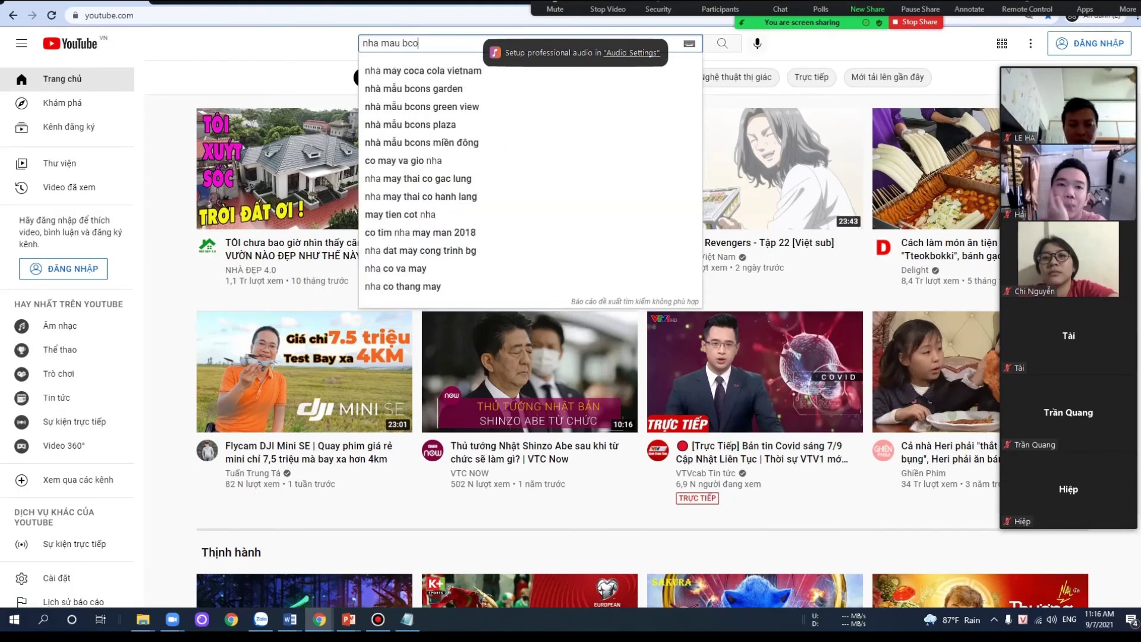
type("ns")
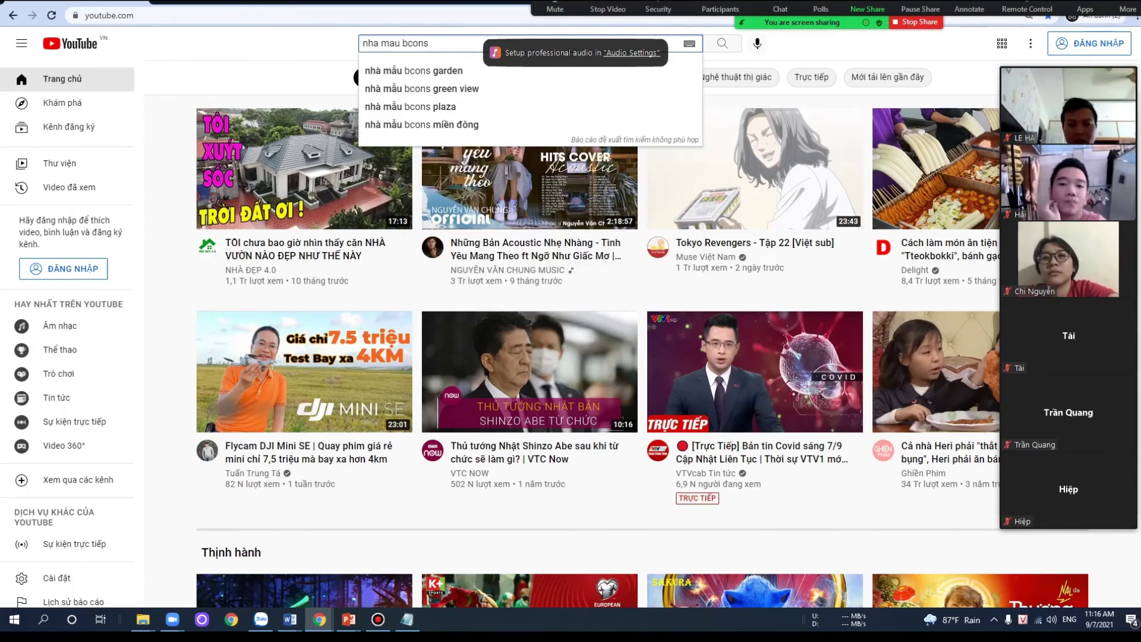
key("Up")
key("Up")
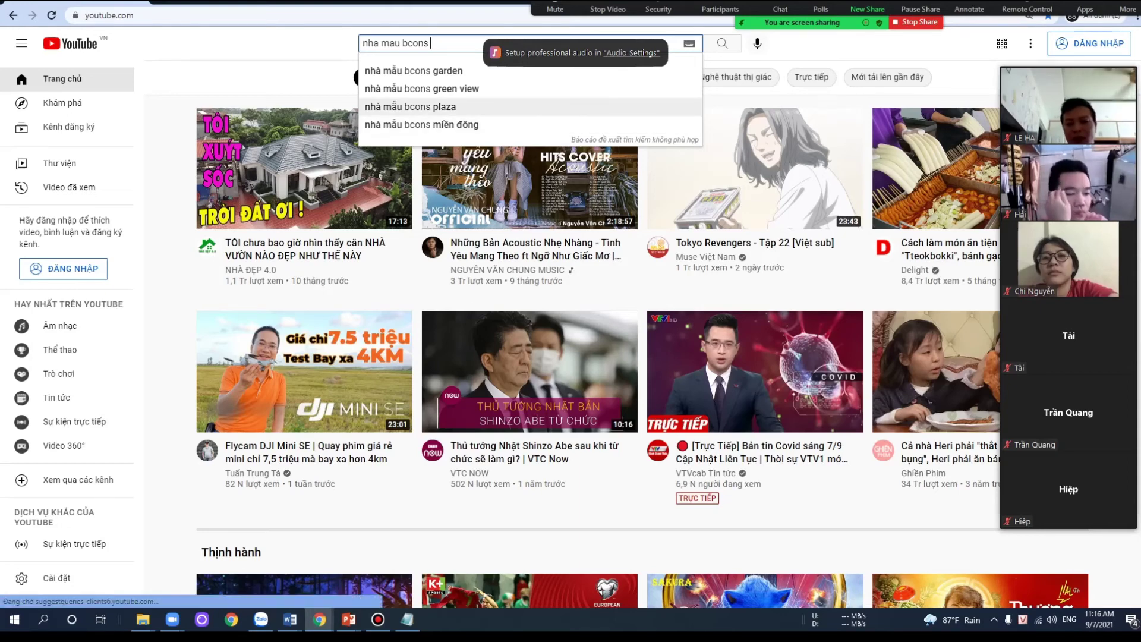
key("Return")
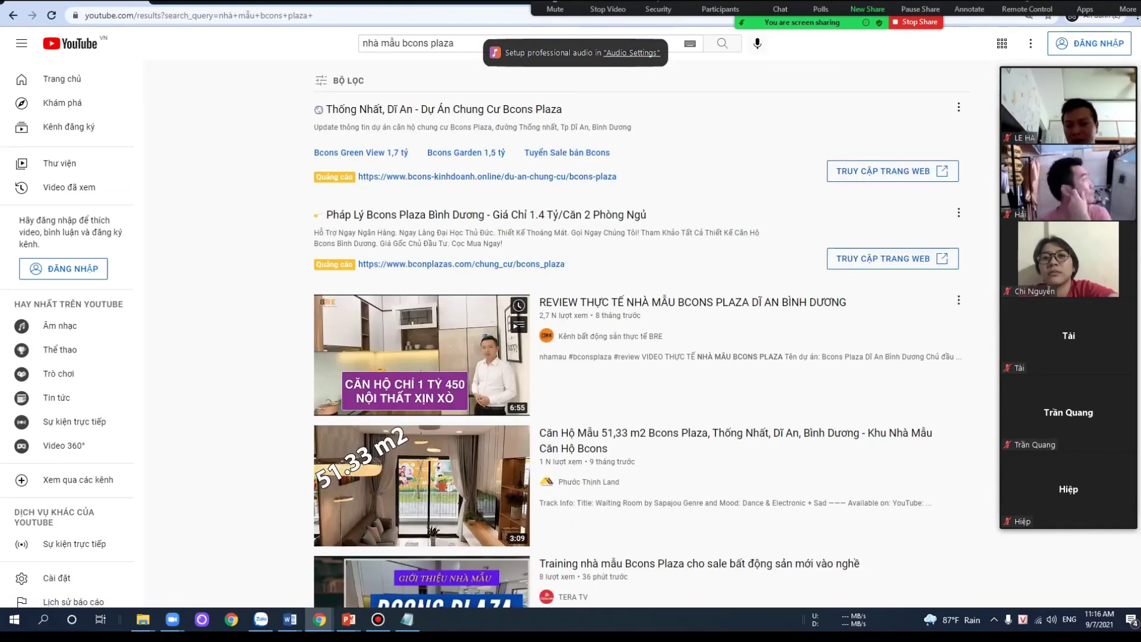
scroll(755, 353, "down", 1)
scroll(755, 353, "down", 3)
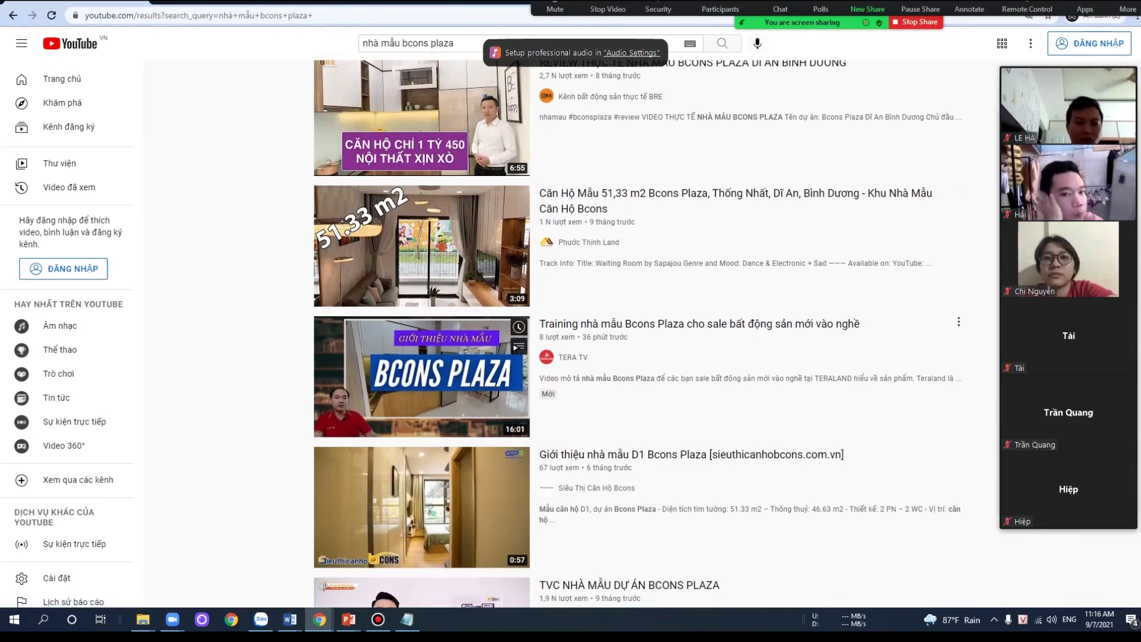
scroll(570, 333, "up", 2)
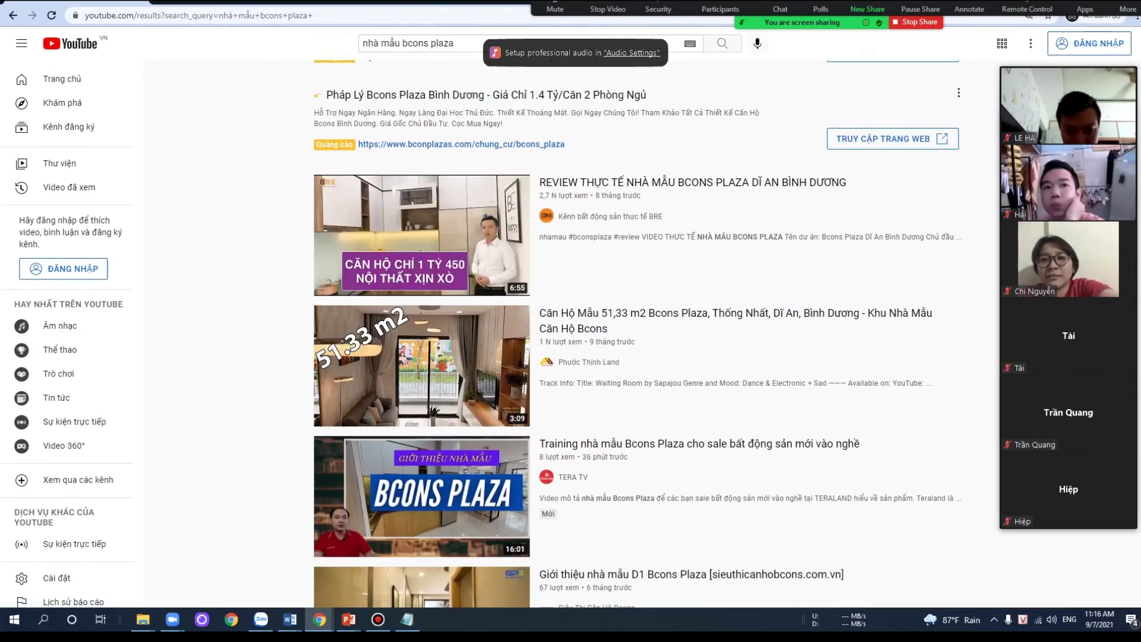
scroll(422, 464, "down", 1)
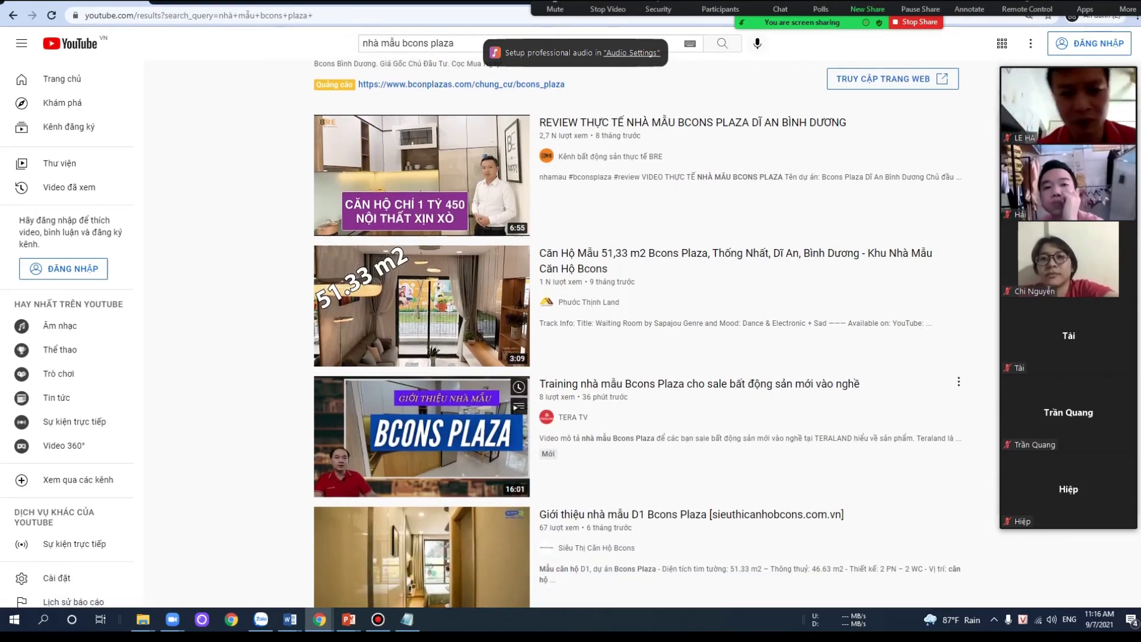
scroll(422, 434, "up", 2)
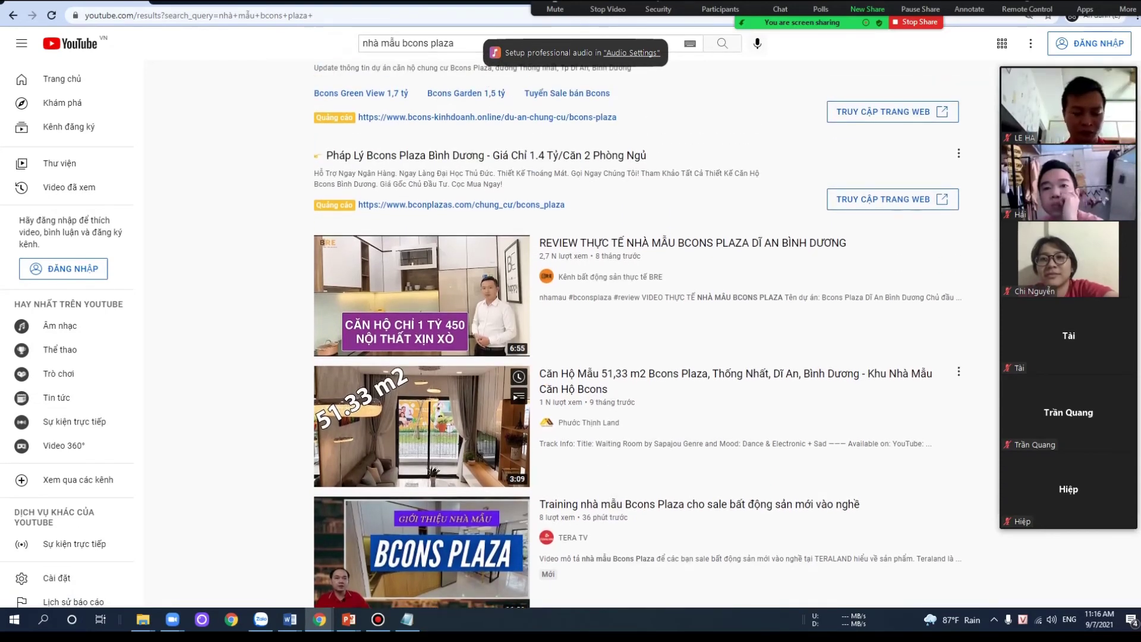
scroll(422, 452, "up", 1)
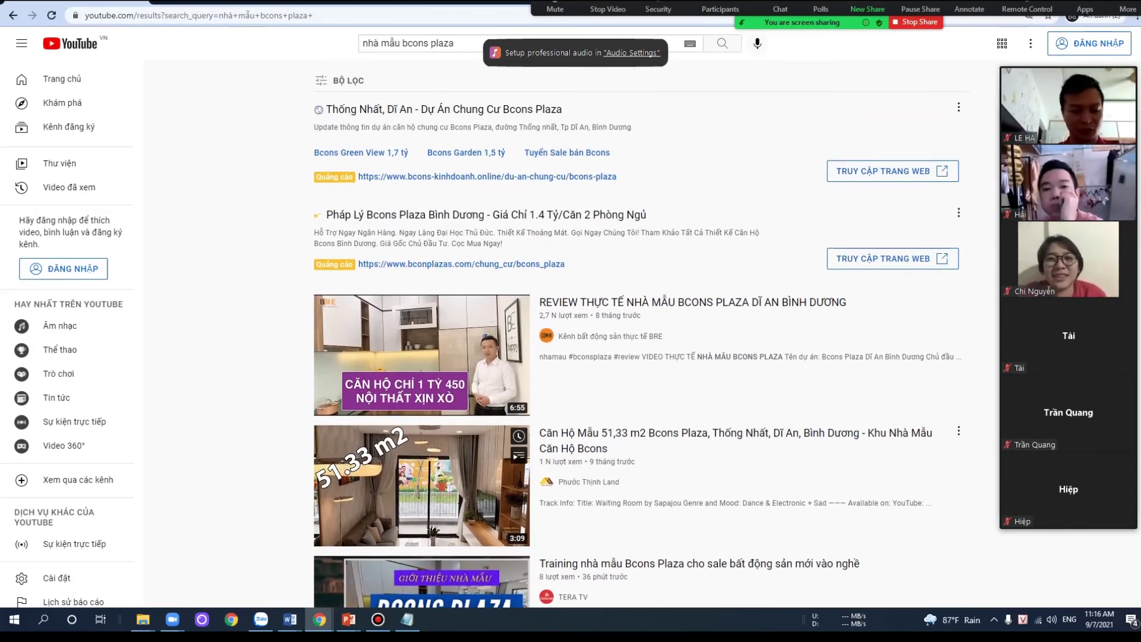
- Shorten the search to "bcons plaza" and examine the training video's position in the results
left_click_drag(362, 43, 402, 43)
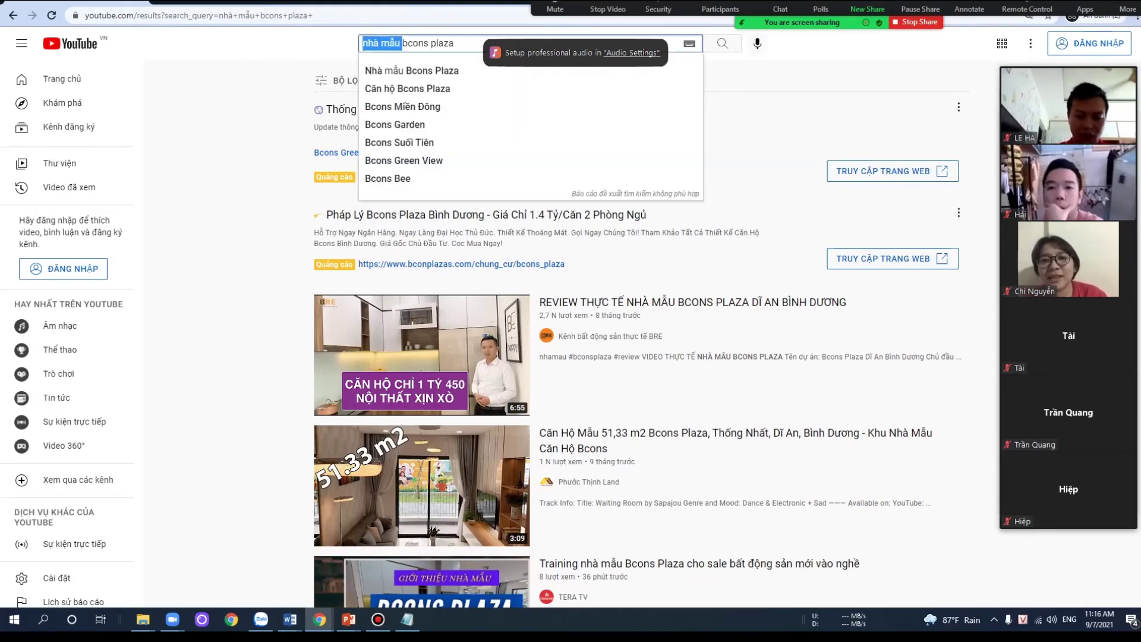
key("BackSpace")
key("Return")
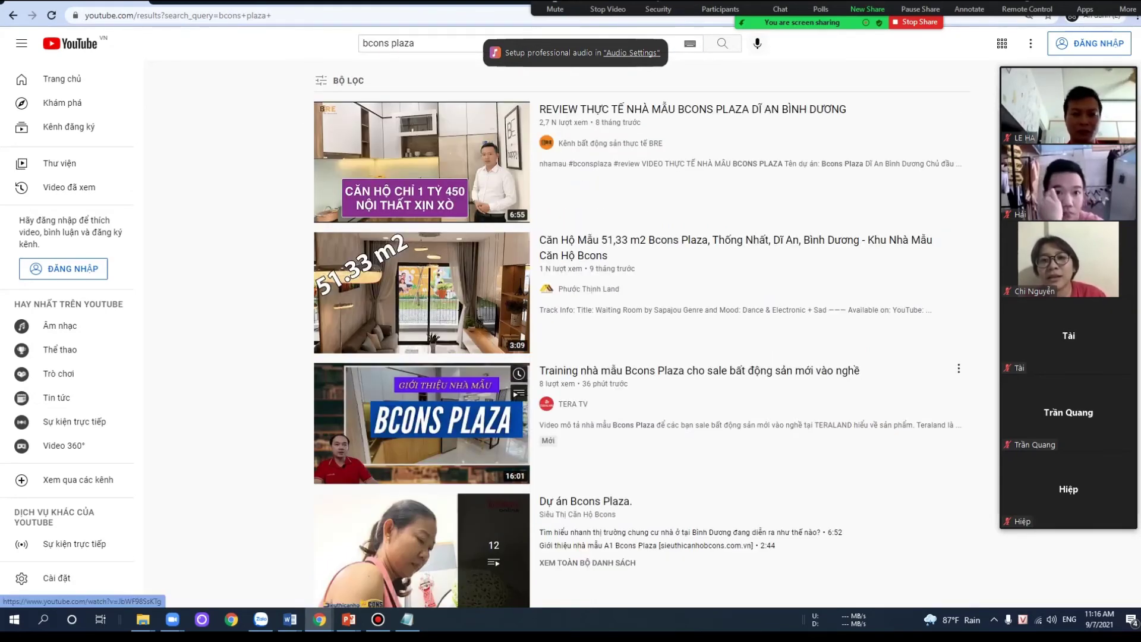
scroll(422, 421, "down", 1)
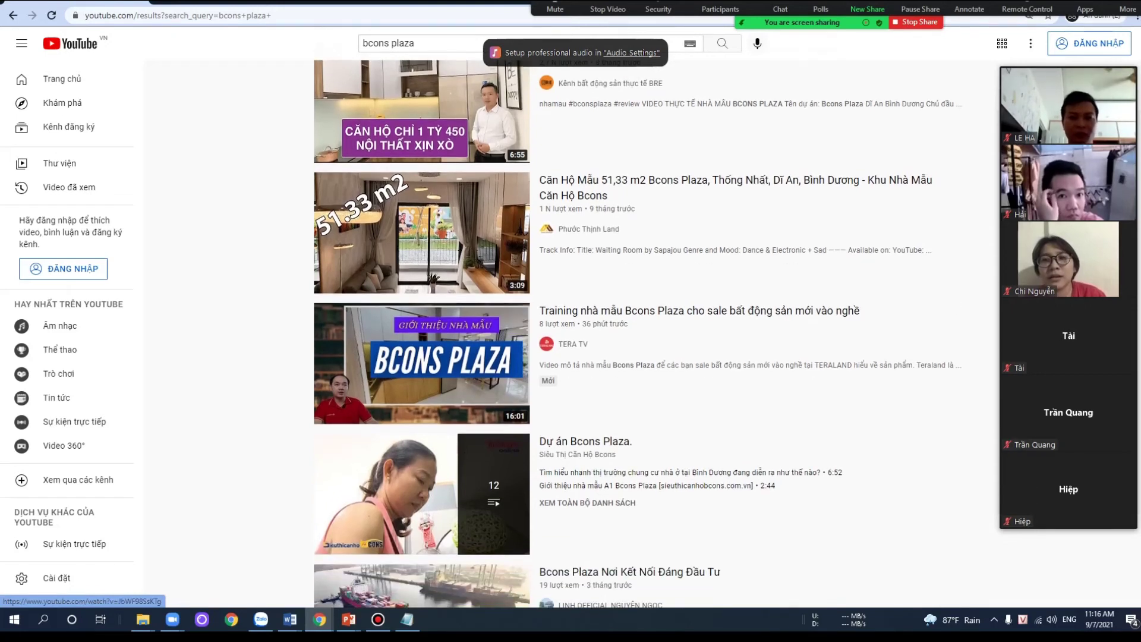
scroll(422, 422, "up", 1)
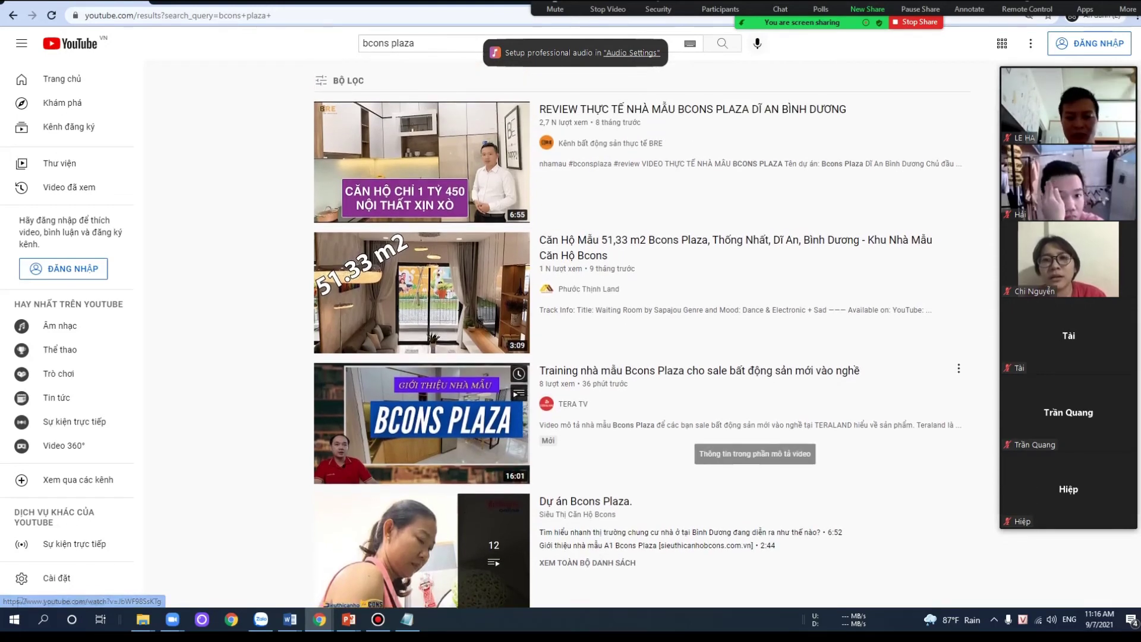